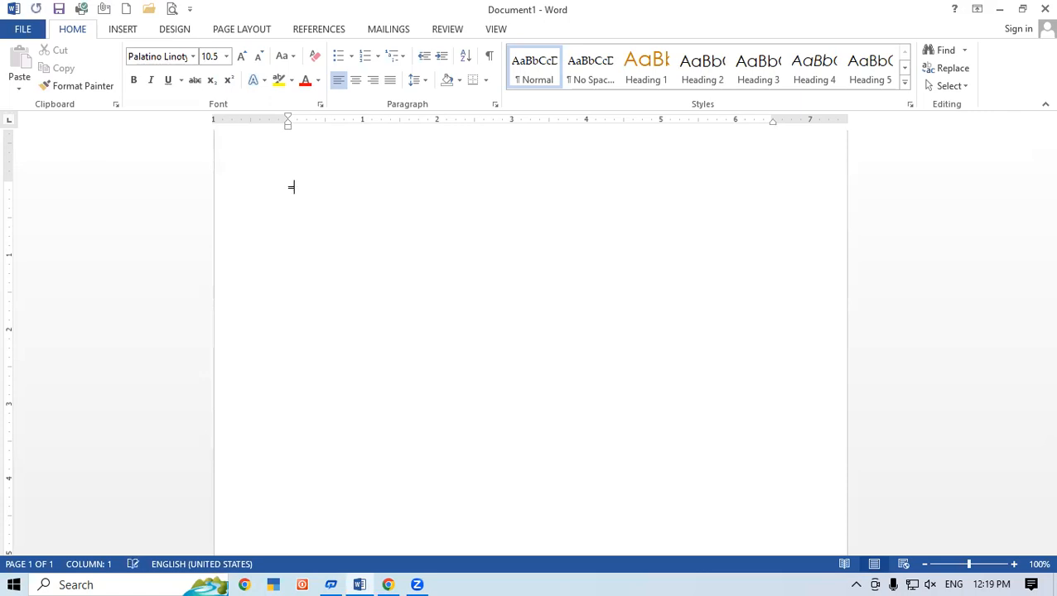
Fill the blank document with sample paragraphs using the rand() function and enlarge all of the text to 18 pt
text(d())
key(Return)
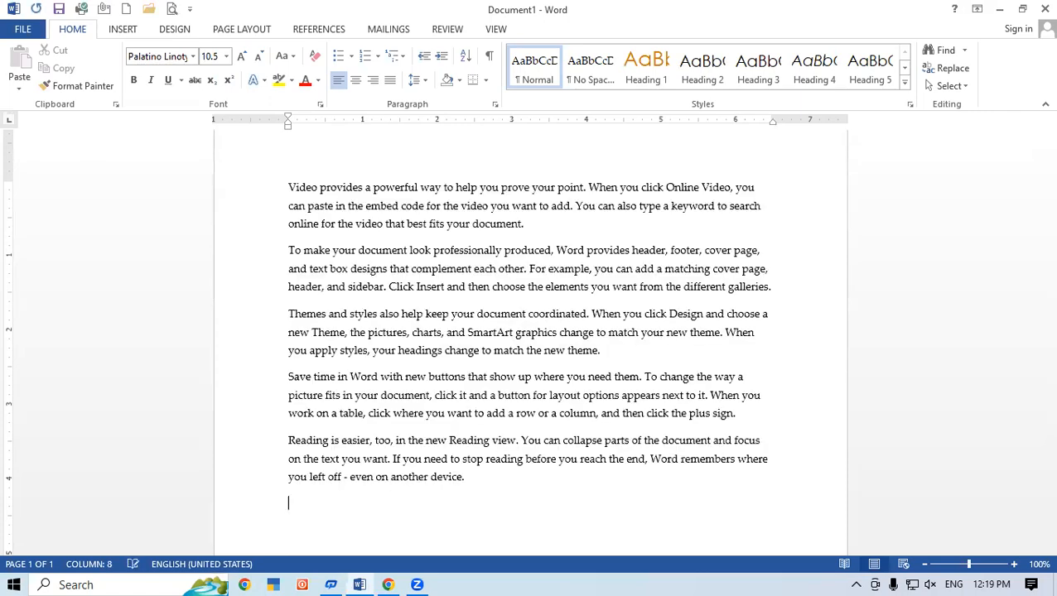
key(ctrl+a)
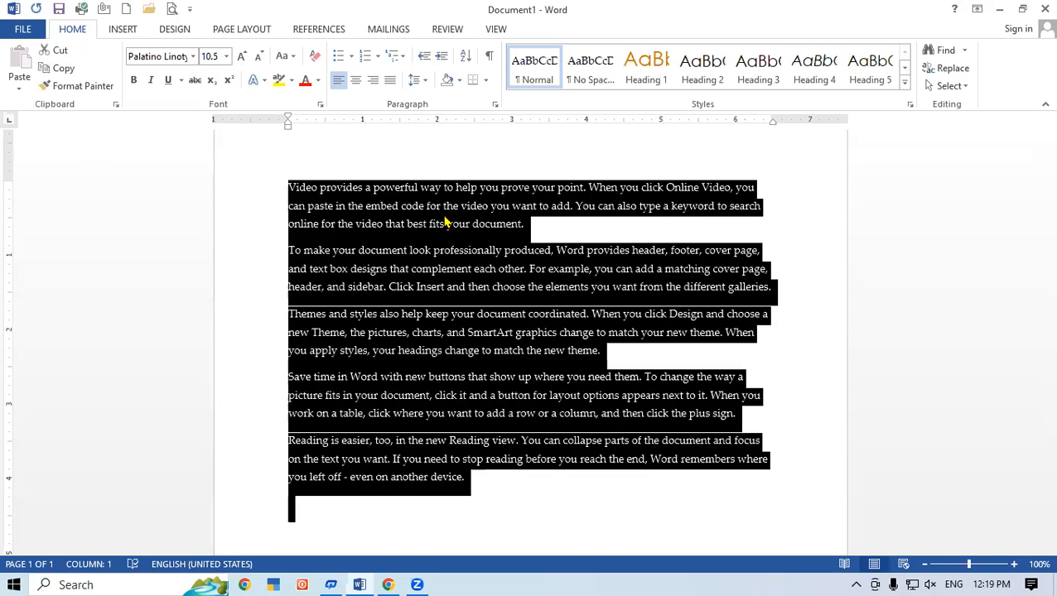
key(ctrl+shift+period)
key(ctrl+shift+period)
key(ctrl+shift+period)
key(ctrl+shift+period)
key(ctrl+shift+period)
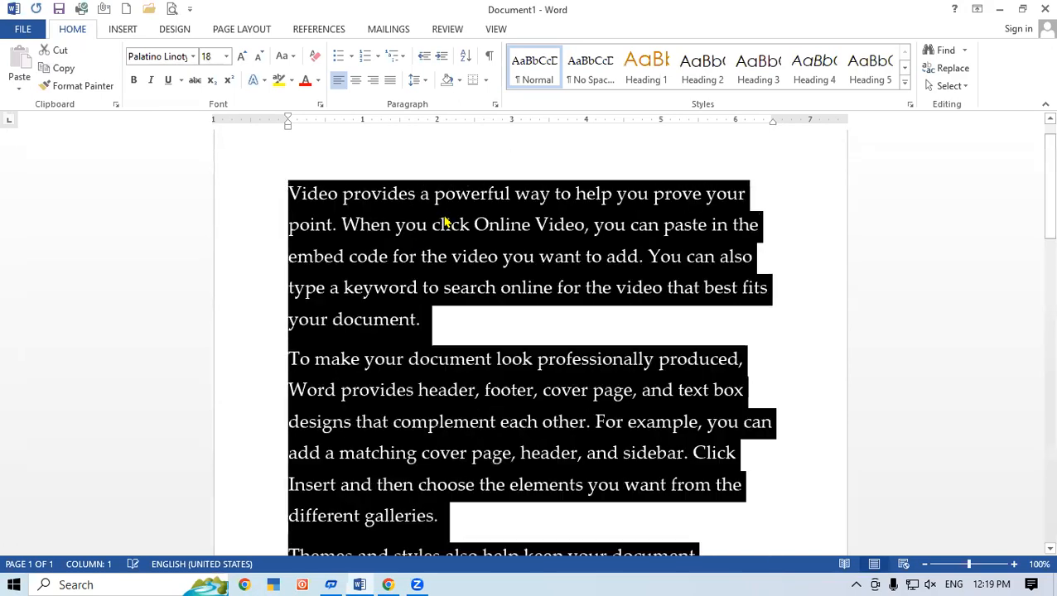
click(425, 256)
Add the title COMPUTER and an indented line INTRODUCTION OF COMPUTER above the first paragraph, leaving one blank line at the start
scroll(205, 167, down, 1)
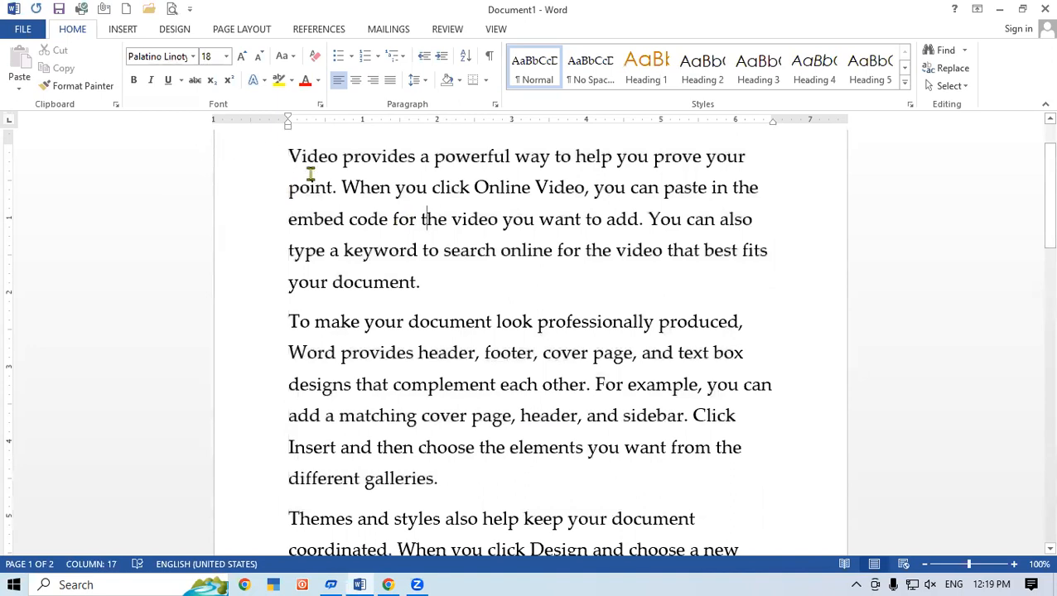
click(286, 156)
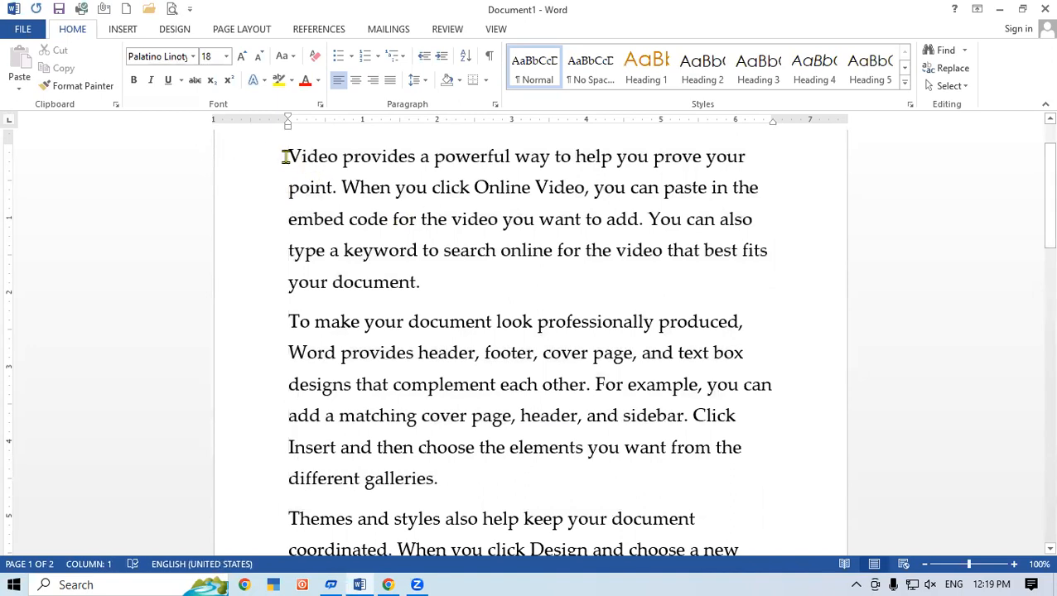
key(Return)
key(Return)
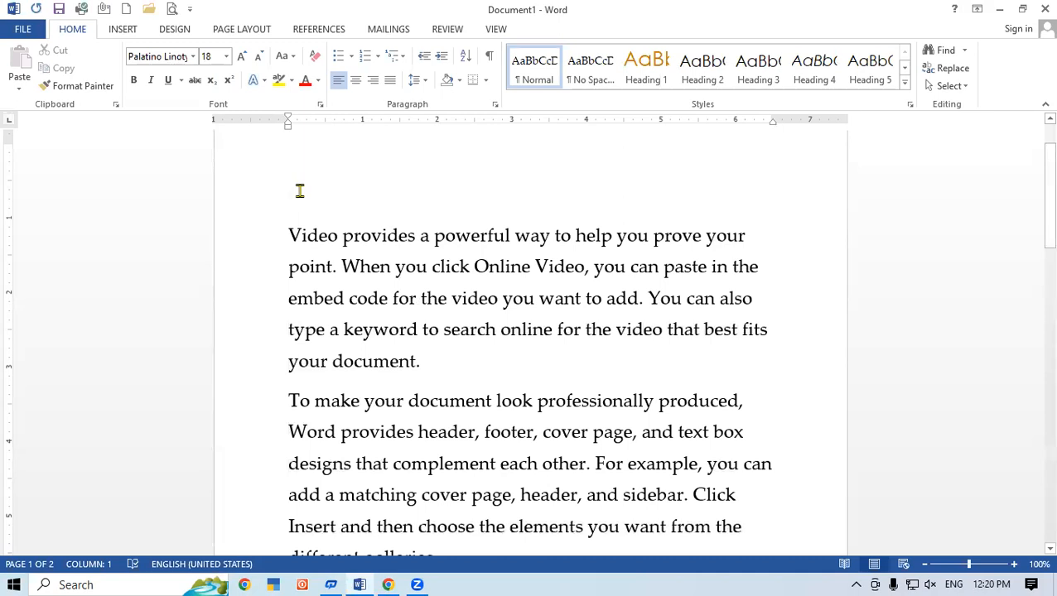
text(COMP)
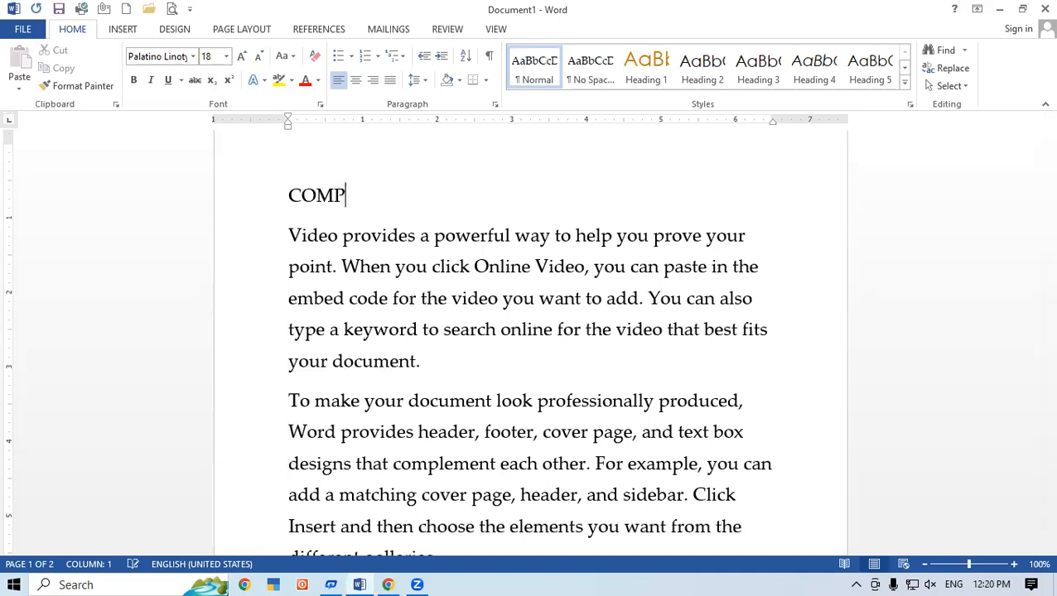
text(UTER)
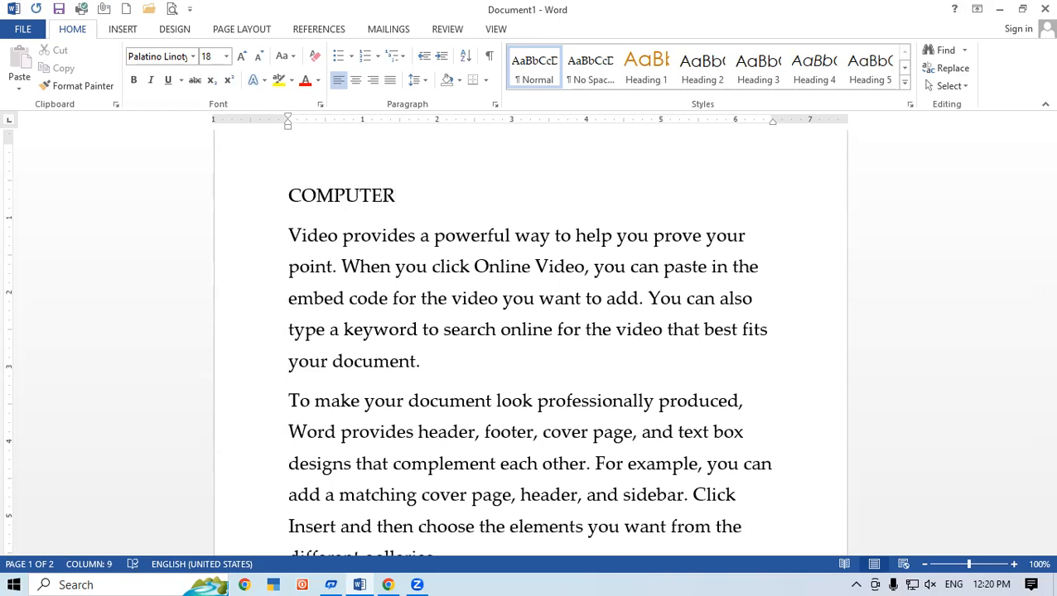
key(Return)
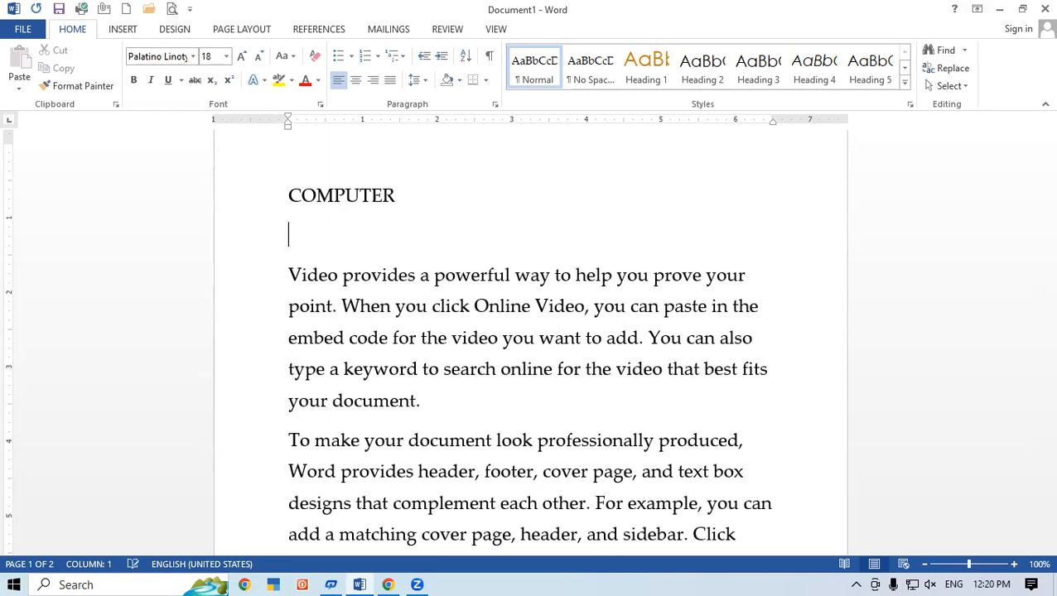
key(Tab)
text(INTRODU)
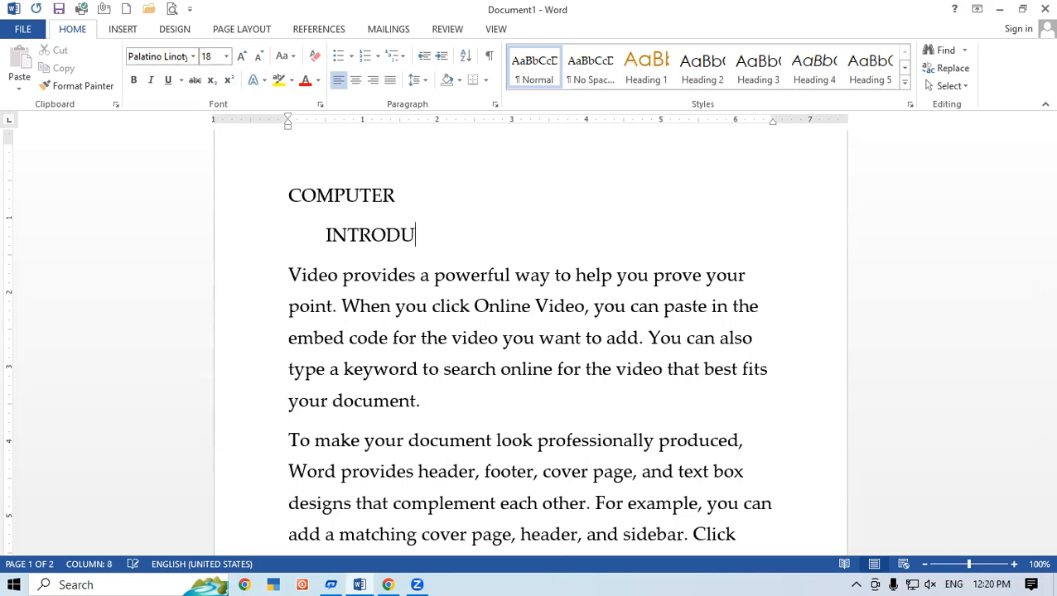
text(CTION )
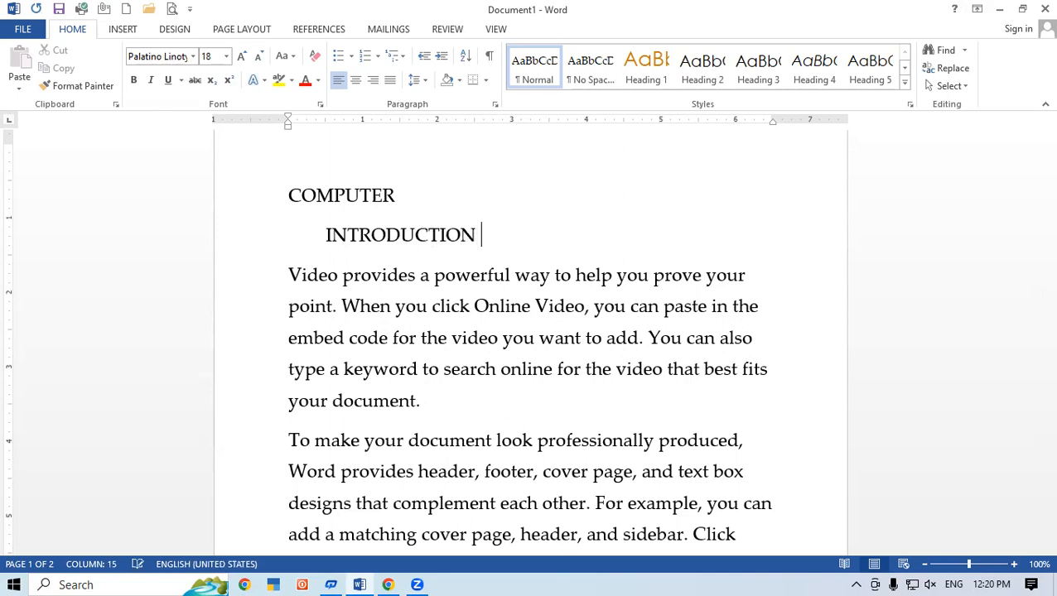
text(OF COMPUTER)
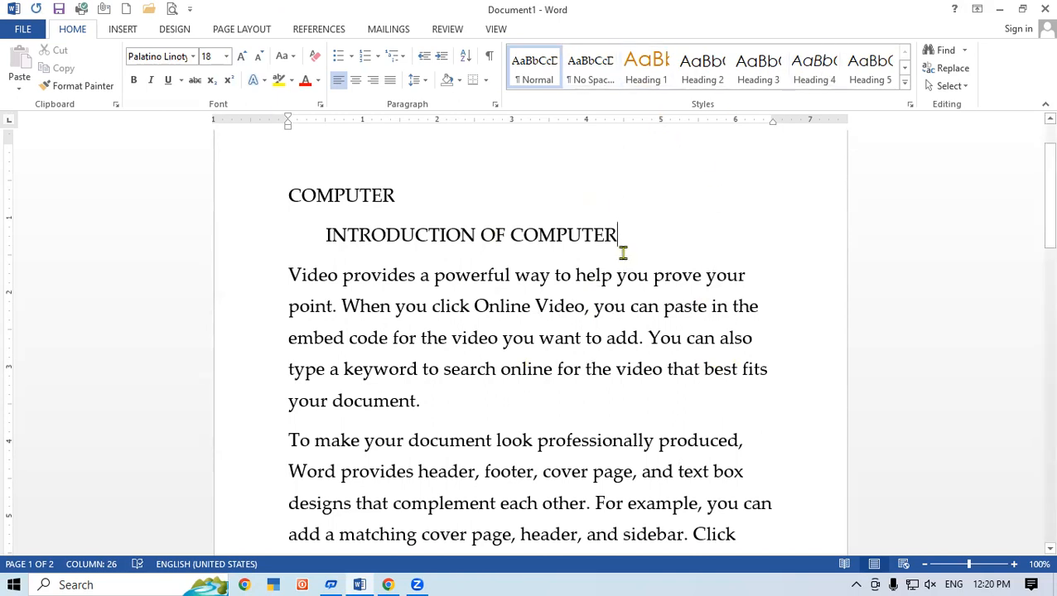
Below the first paragraph, leave two blank lines and add the title CPU with an indented line INTRODUCTION OF CPU
click(464, 405)
key(Return)
key(Return)
key(Return)
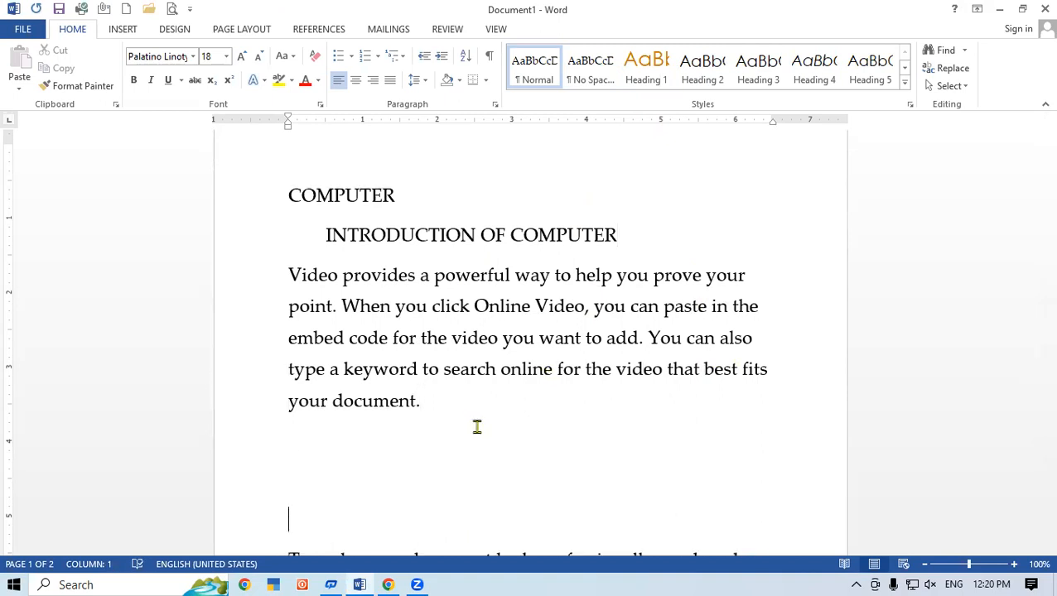
drag(1033, 198, 1033, 275)
scroll(618, 315, up, 2)
text(CPU)
key(Return)
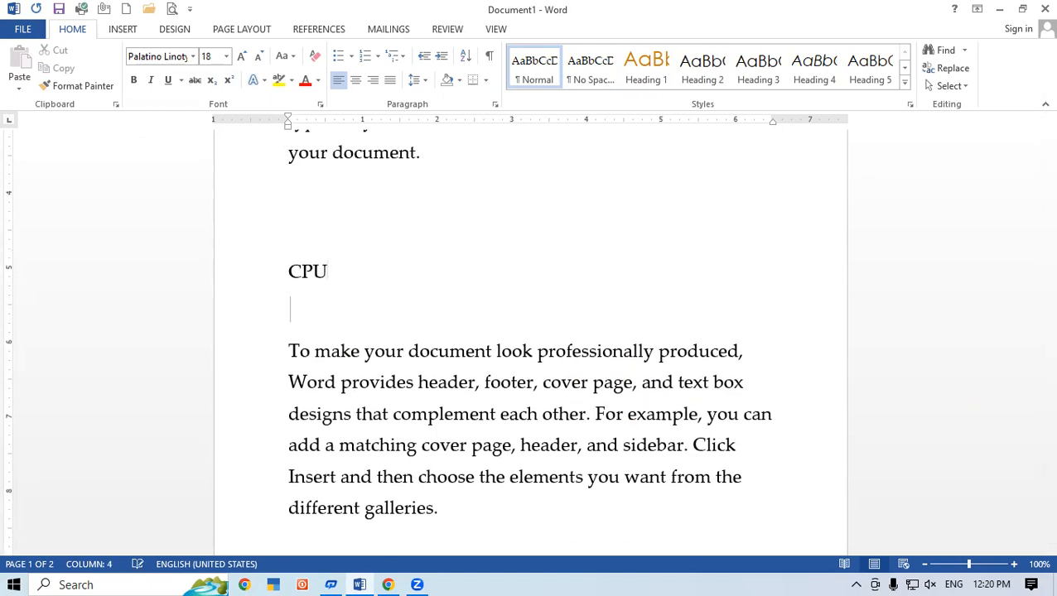
key(Tab)
text(INTROD)
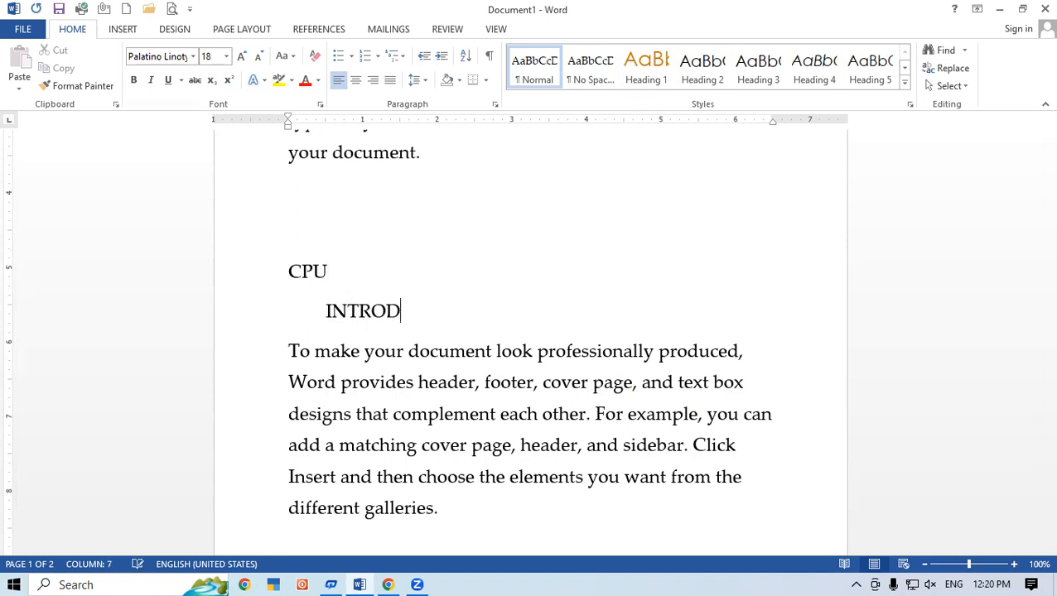
text(UCTION OF CPU)
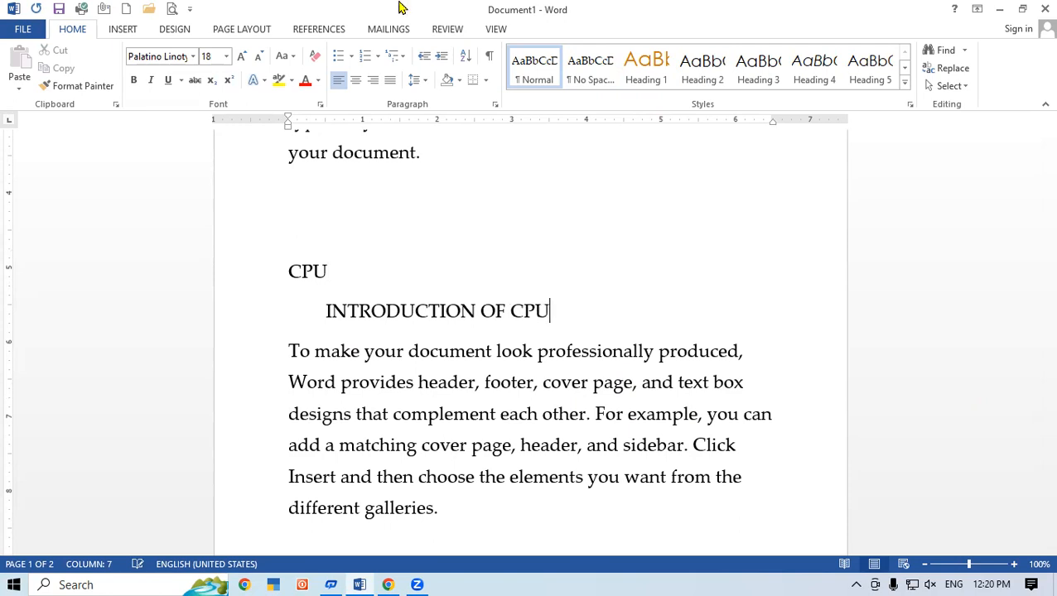
Add the title MOUSE and an indented line INTRODUCTION OF MOUSE above the paragraph beginning "Themes and styles"
scroll(492, 399, down, 1)
drag(1035, 265, 1035, 321)
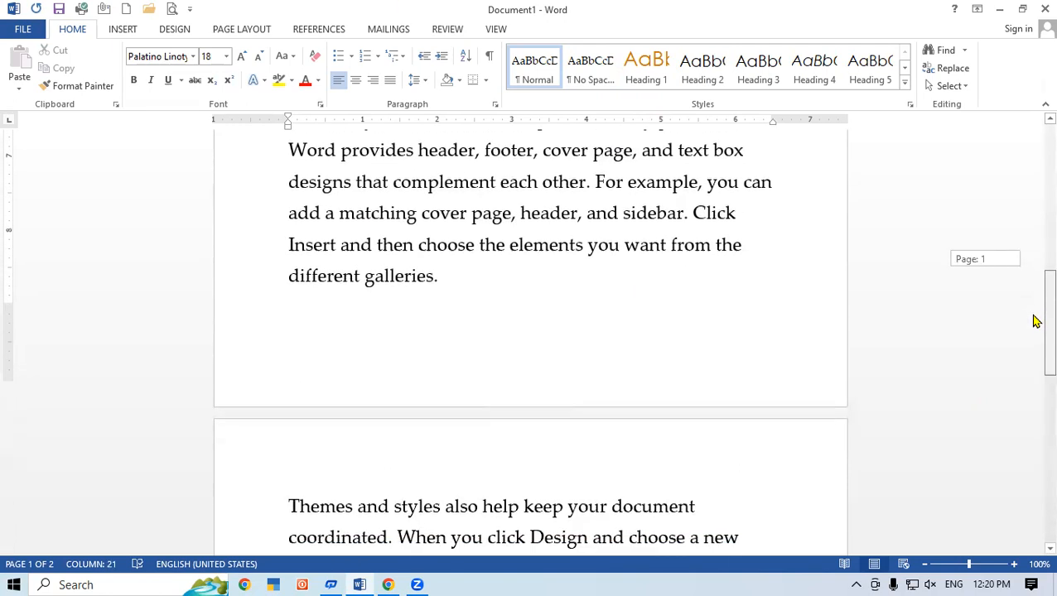
click(286, 470)
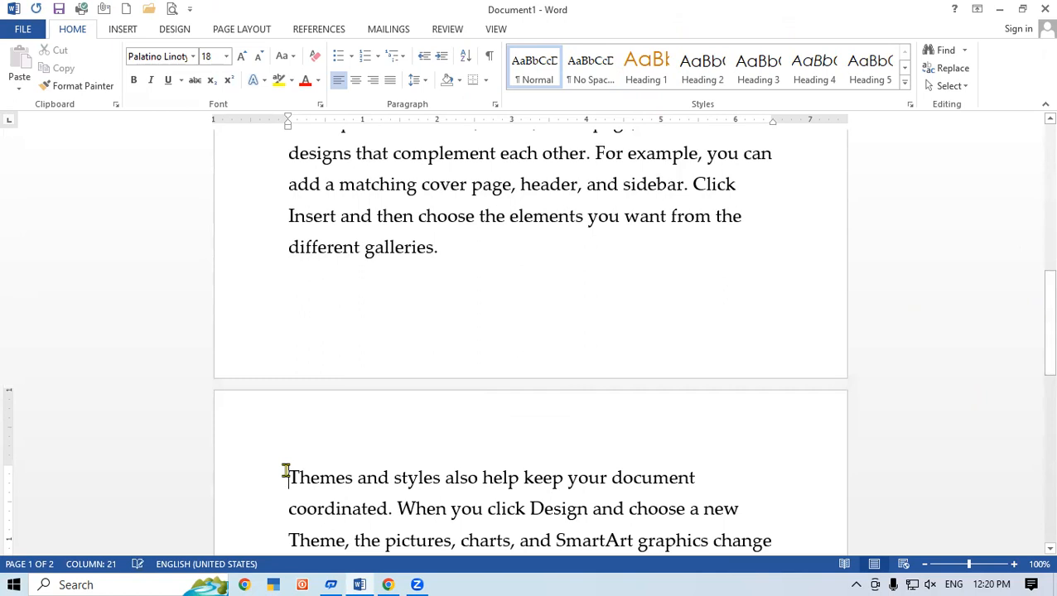
key(Return)
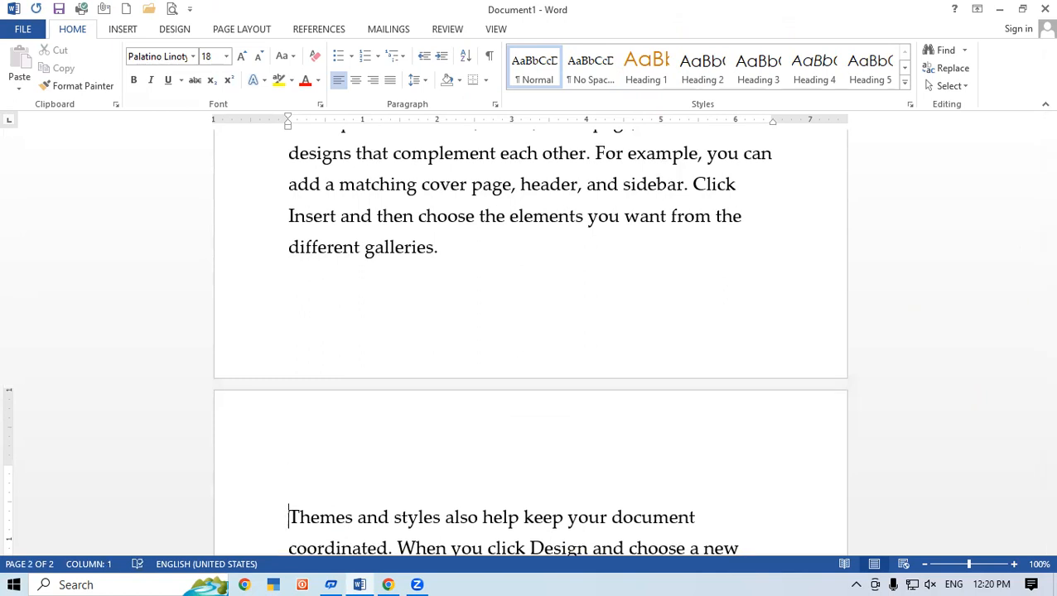
text(MOUSE)
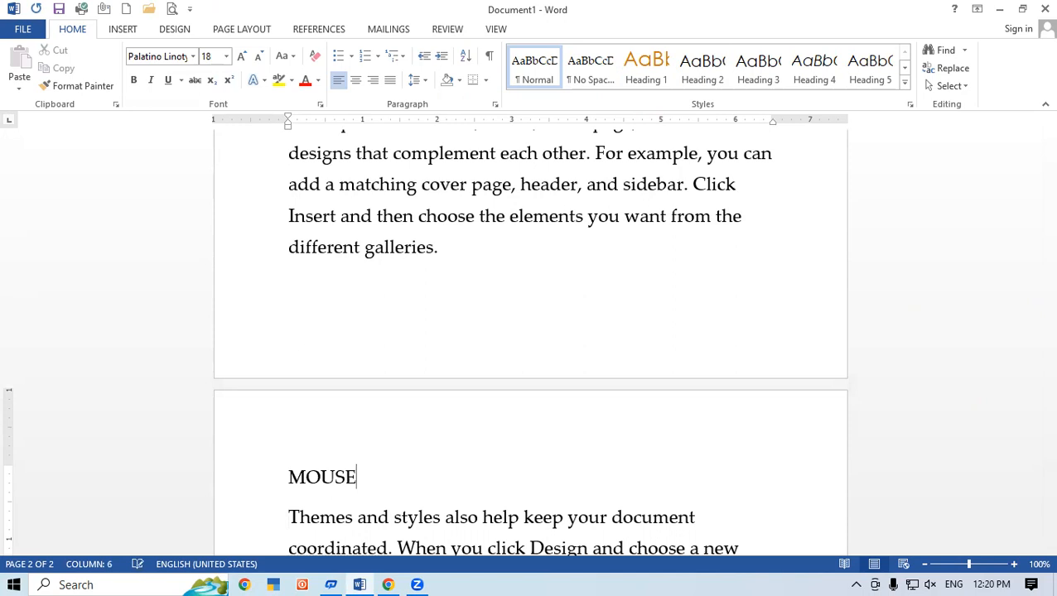
key(Return)
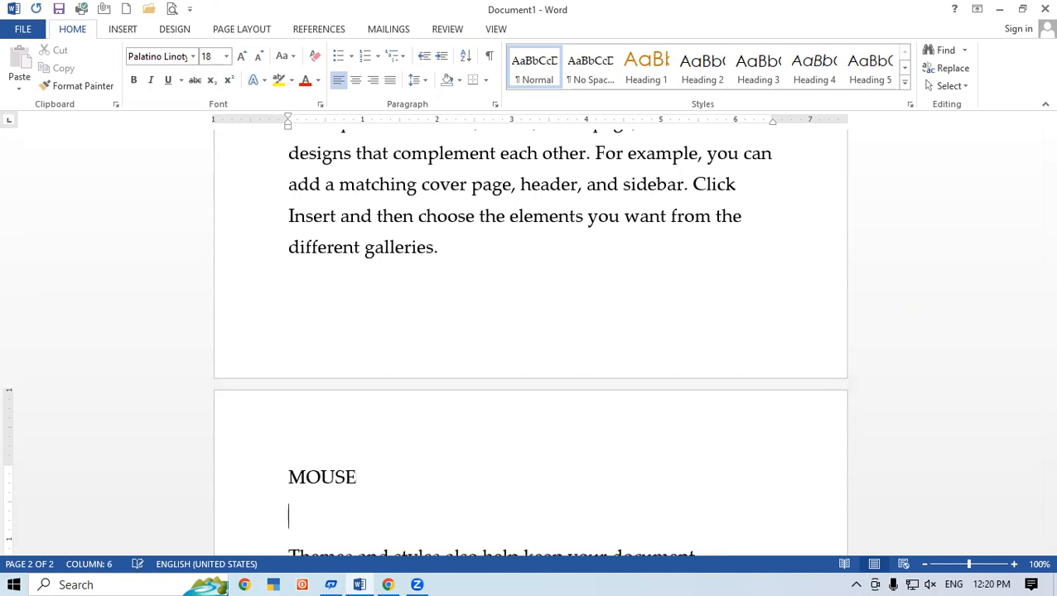
text(INTRODUCTION OF MOUSE)
After the mouse paragraph, leave one blank line and add the title MONITOR with an indented line INTRODUCTION OF MONITOR
drag(1047, 328, 1035, 430)
click(664, 308)
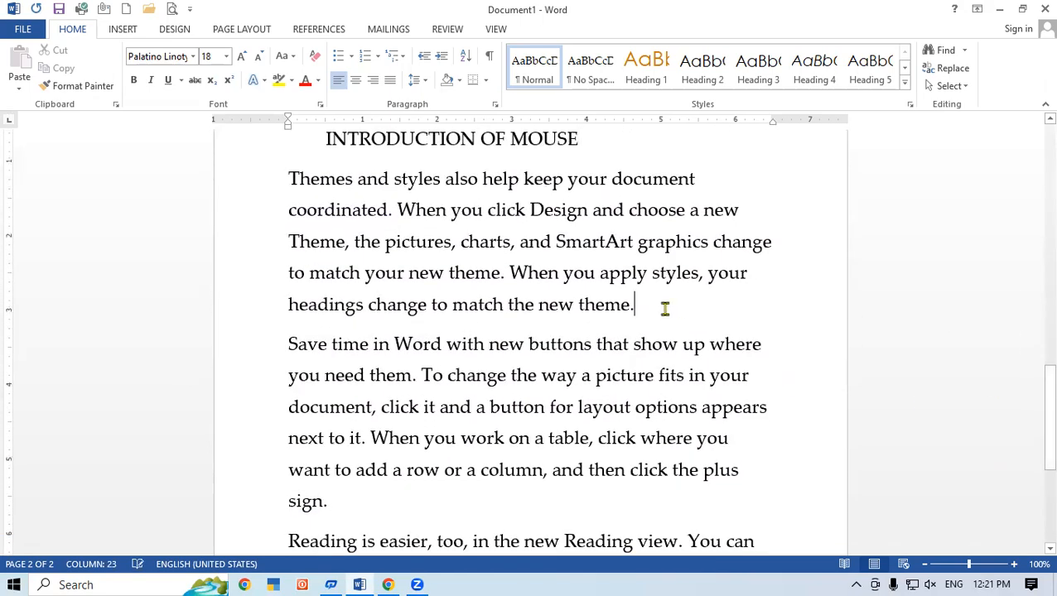
key(Return)
key(Return)
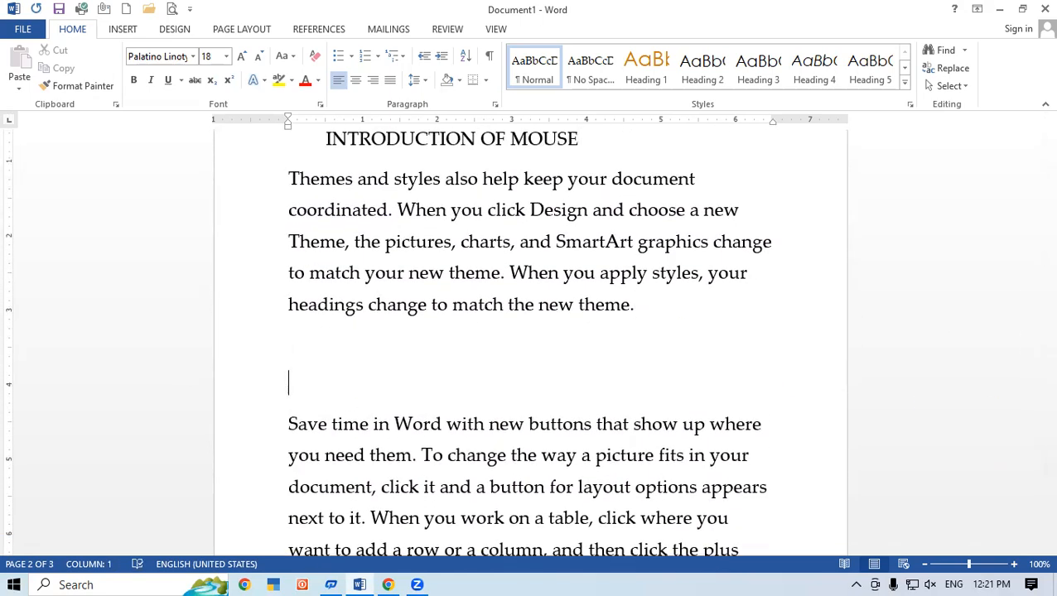
text(MONITOR)
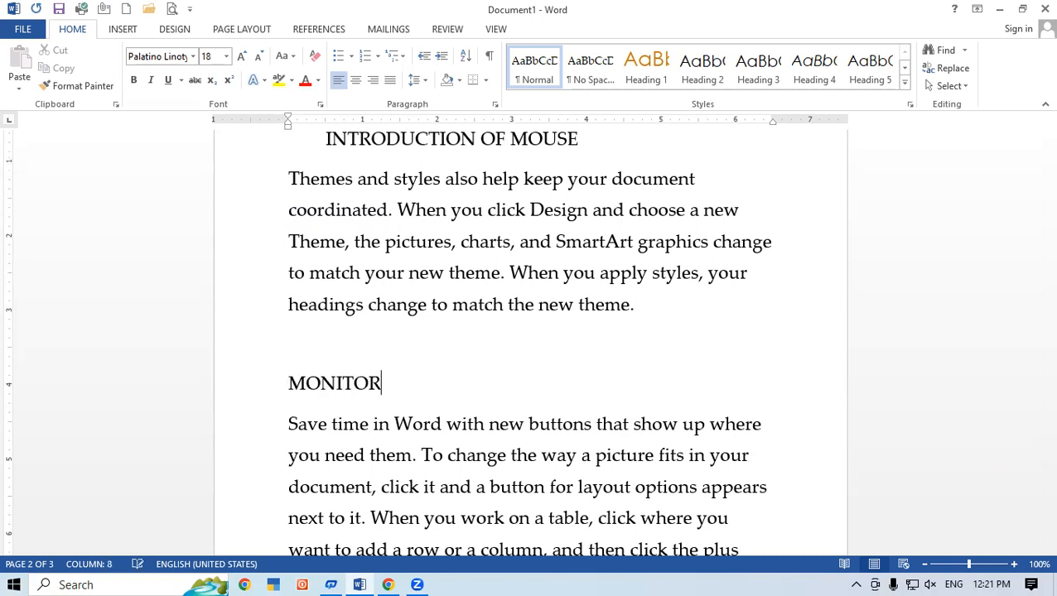
key(Return)
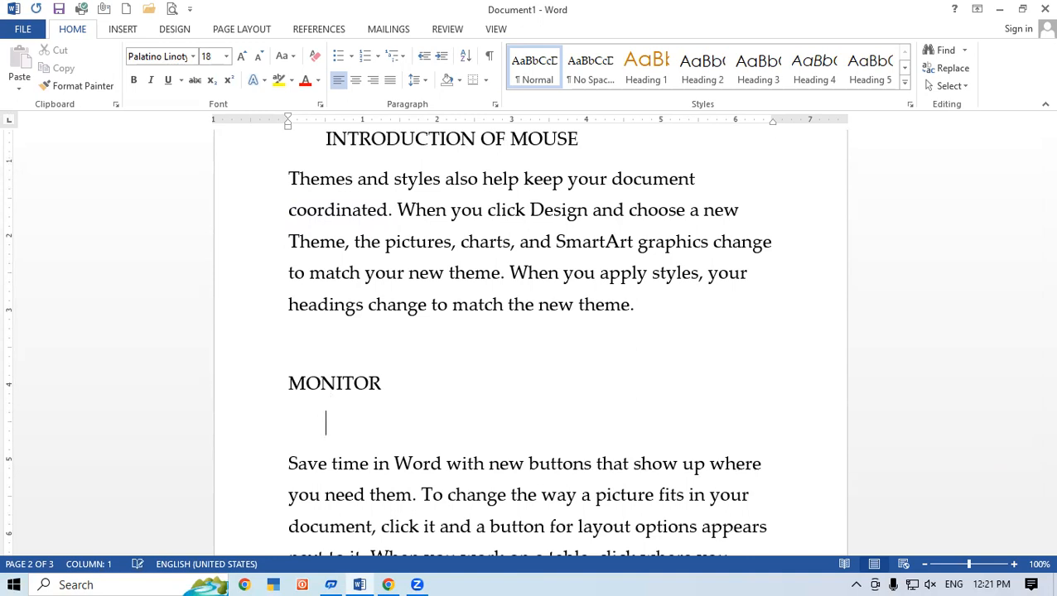
key(Tab)
text(INTRODUCT)
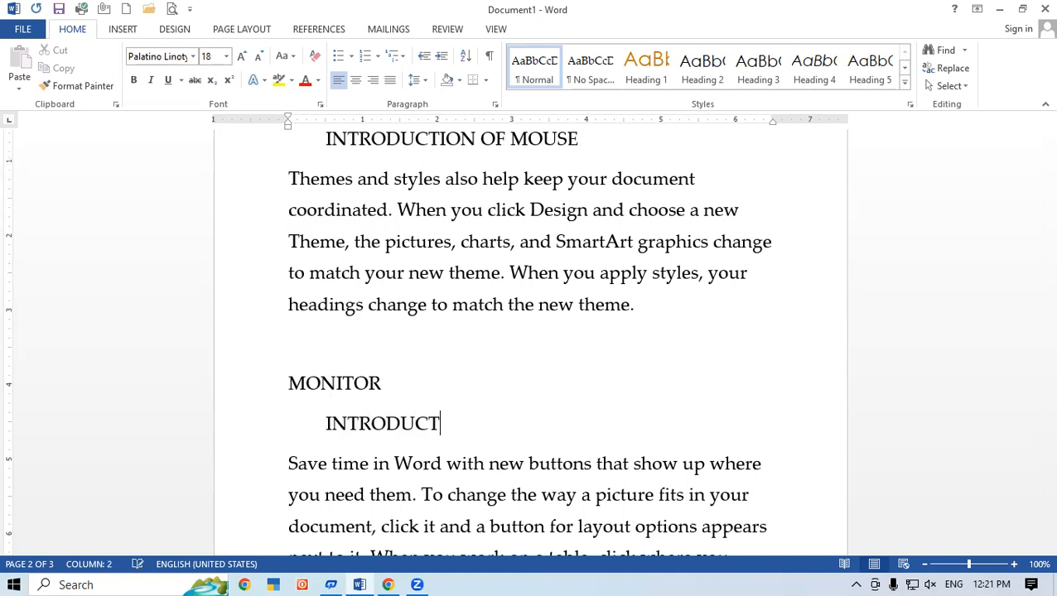
text(ION OF MO)
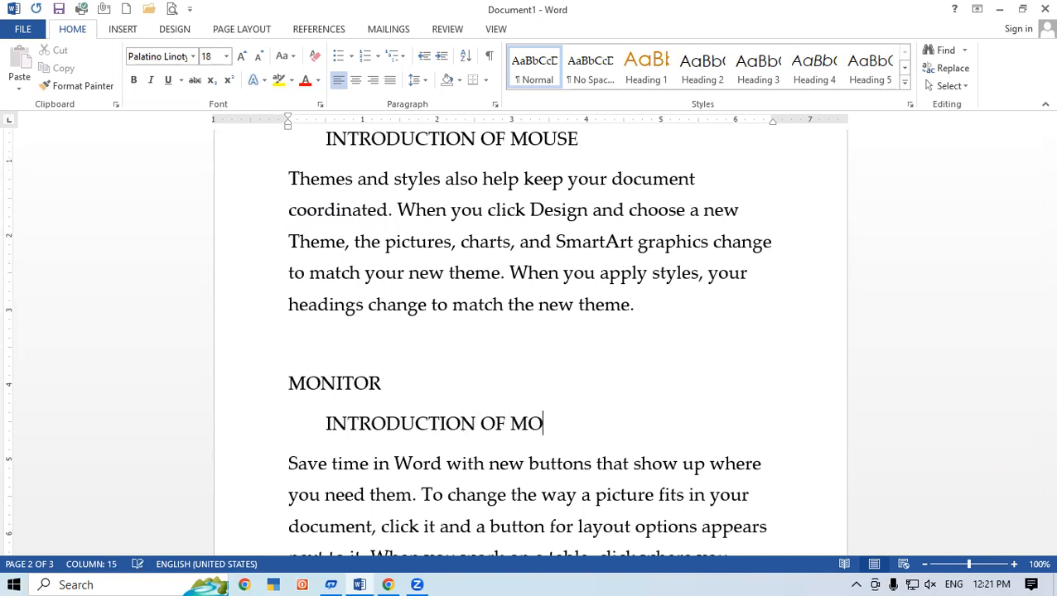
text(NITOR)
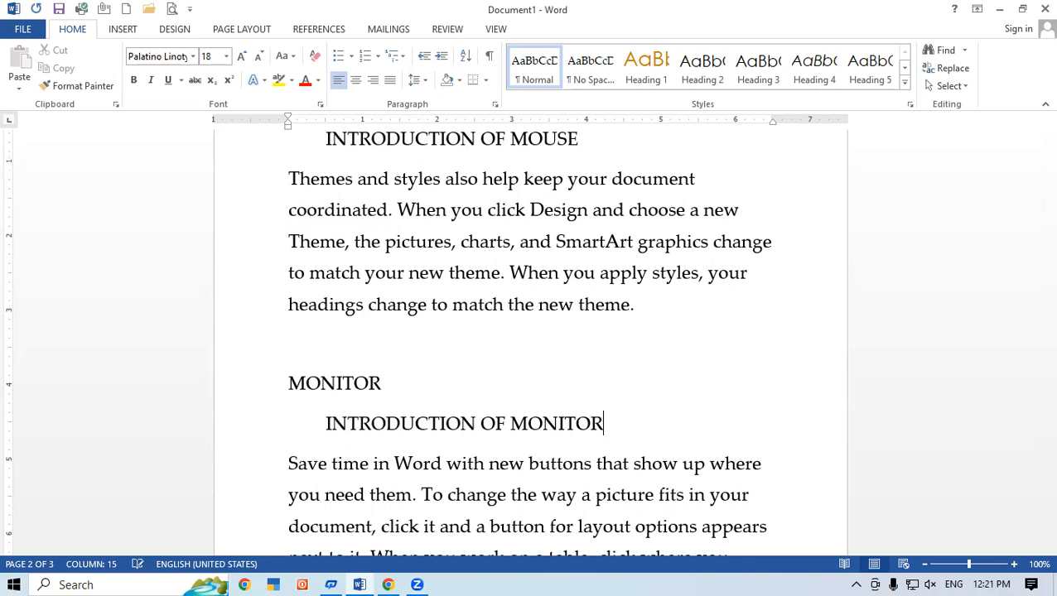
Apply the Heading 1 style to the COMPUTER title at the start of the document
drag(1034, 333, 1036, 143)
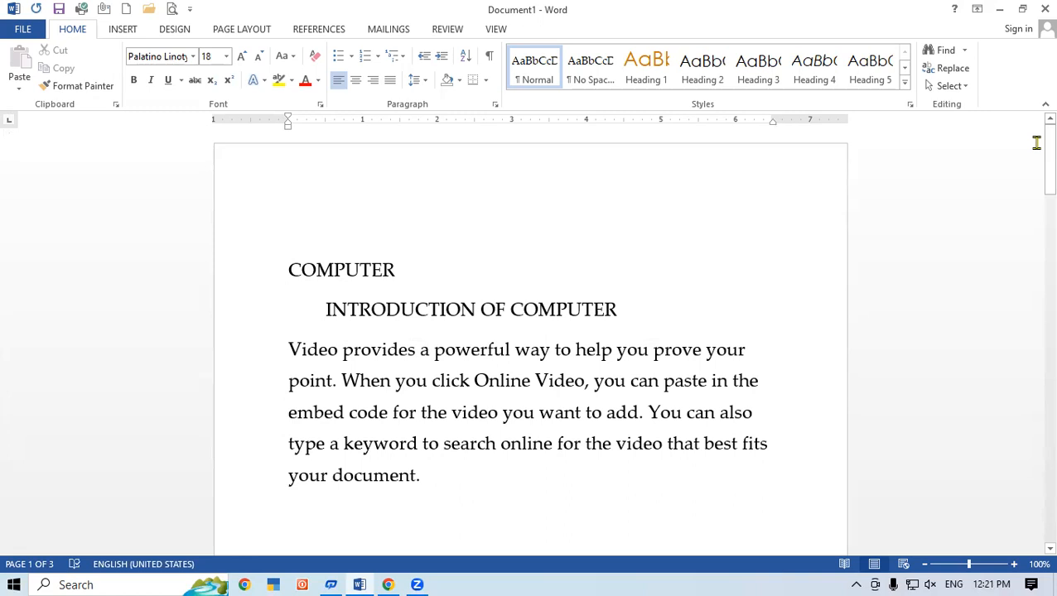
click(439, 323)
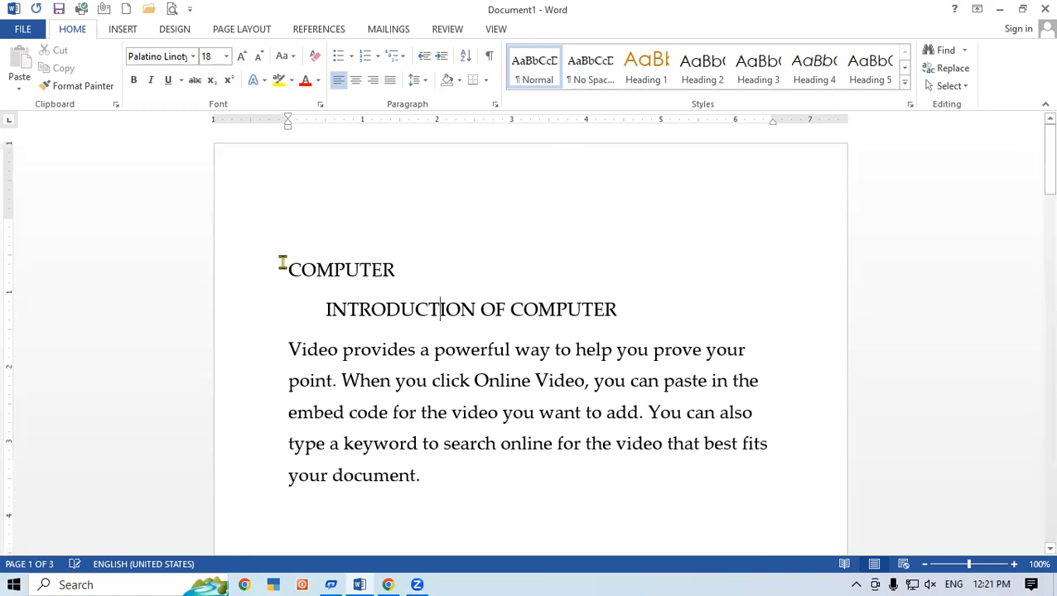
drag(286, 265, 404, 273)
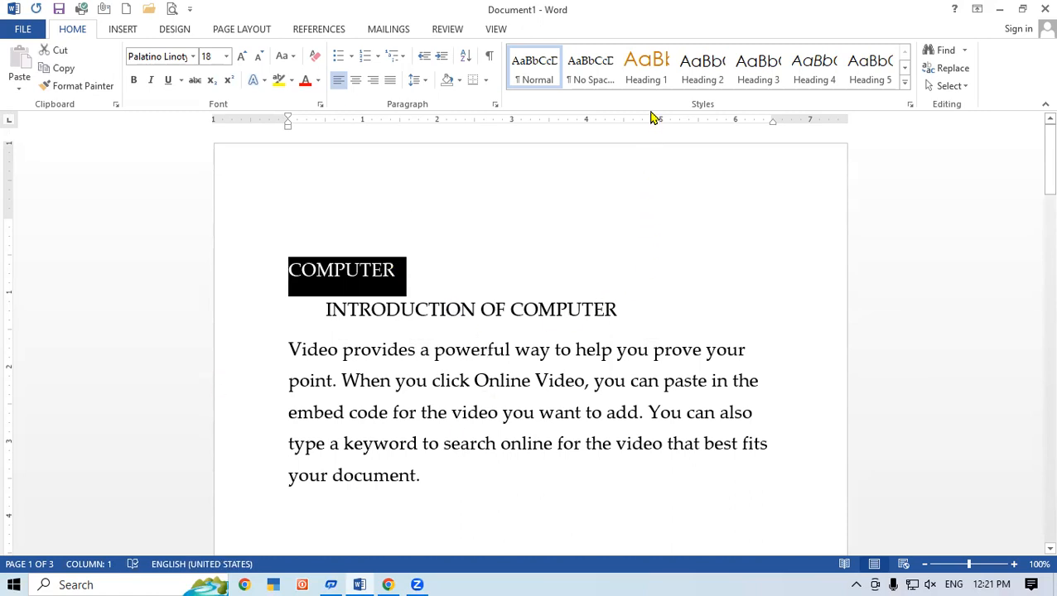
click(651, 64)
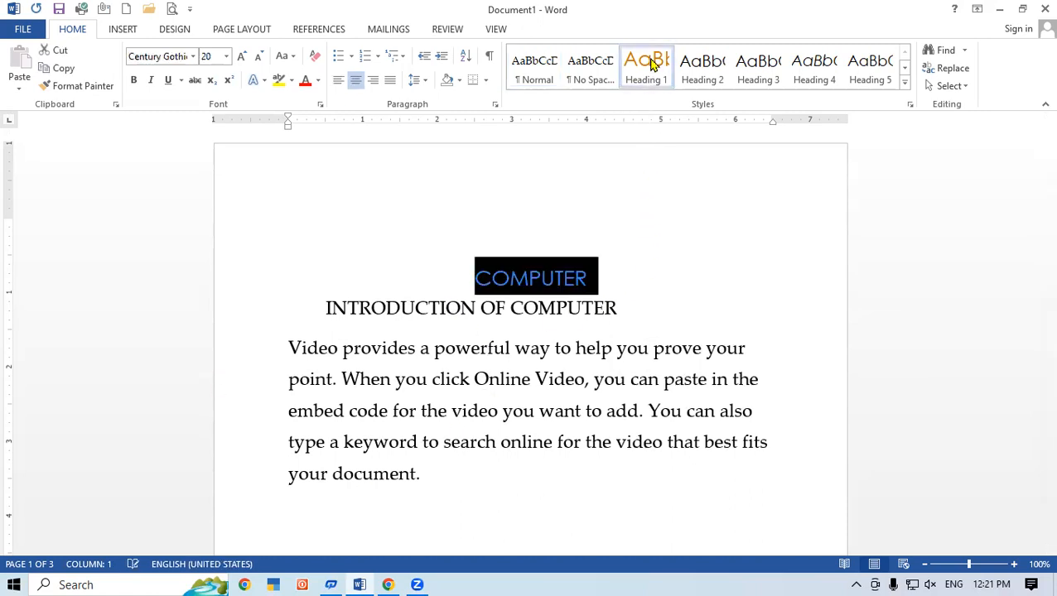
Enlarge the COMPUTER title to 24 pt and make it bold
click(239, 58)
click(239, 58)
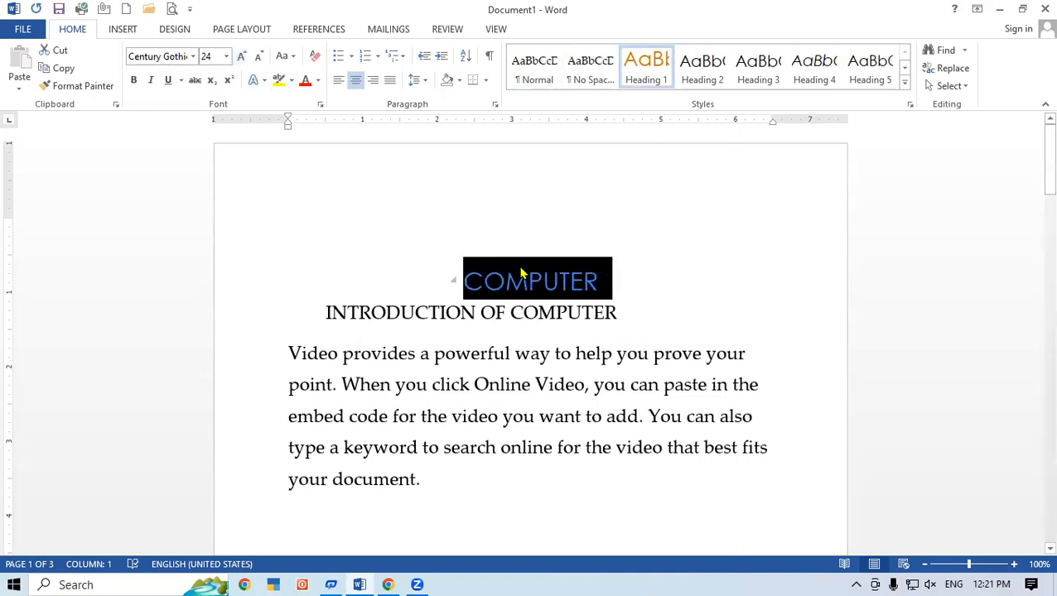
click(133, 80)
click(399, 326)
Apply the Heading 2 style to the CPU title
scroll(523, 490, down, 1)
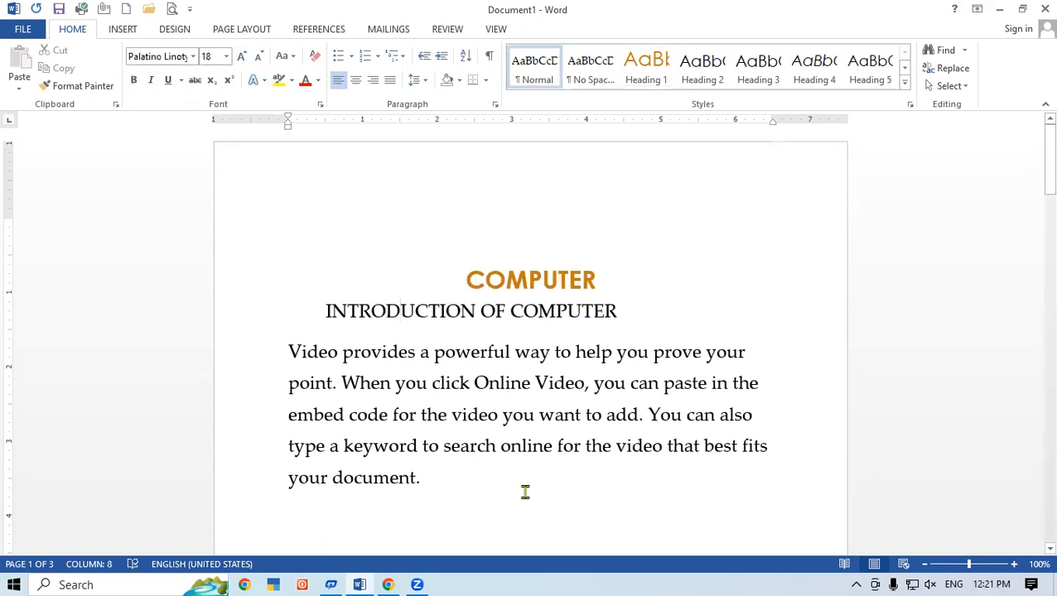
drag(1033, 168, 859, 236)
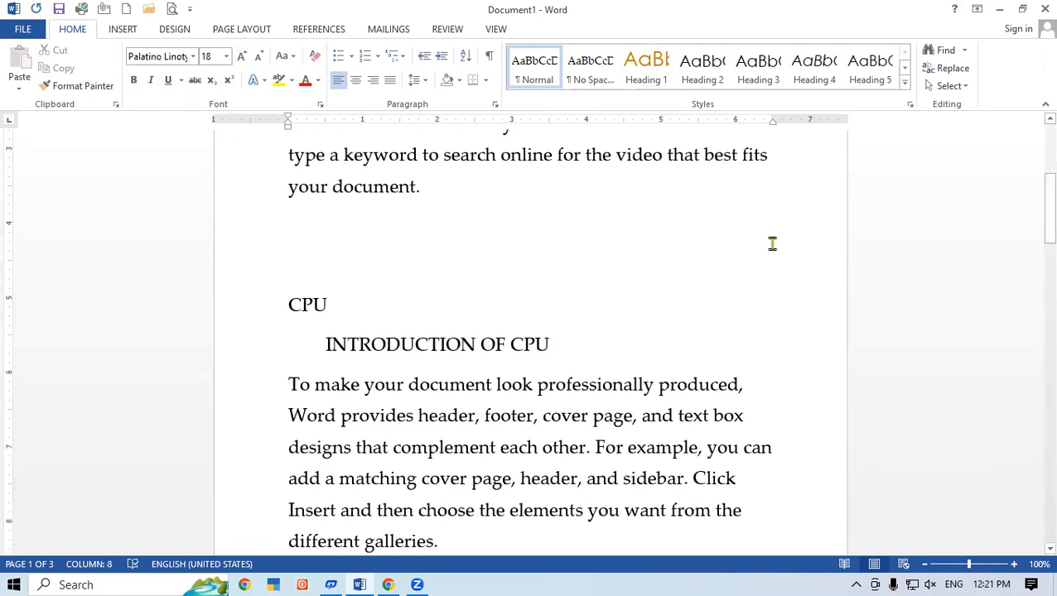
drag(280, 300, 338, 311)
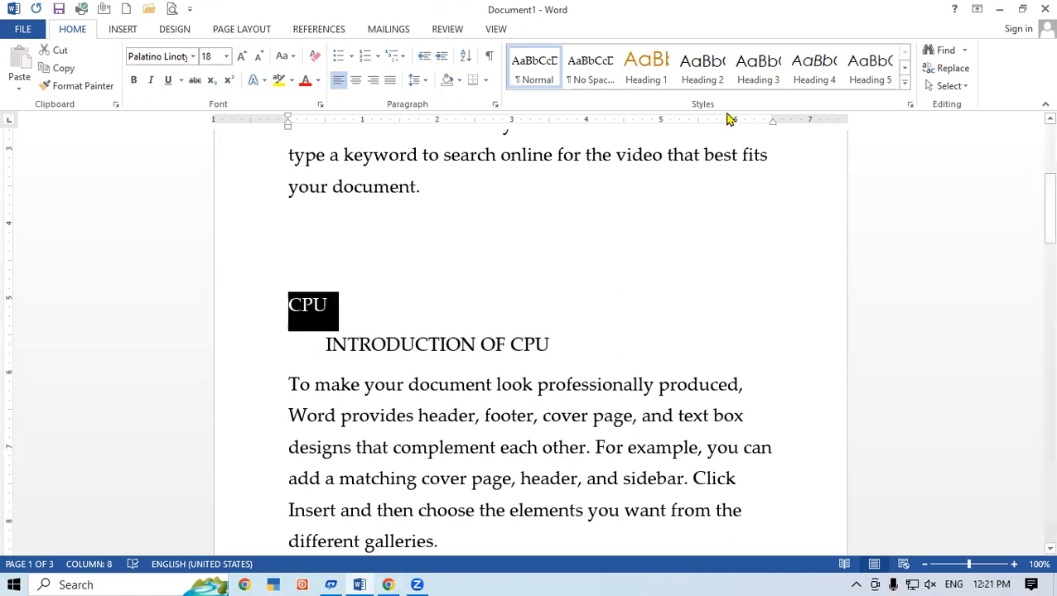
click(712, 72)
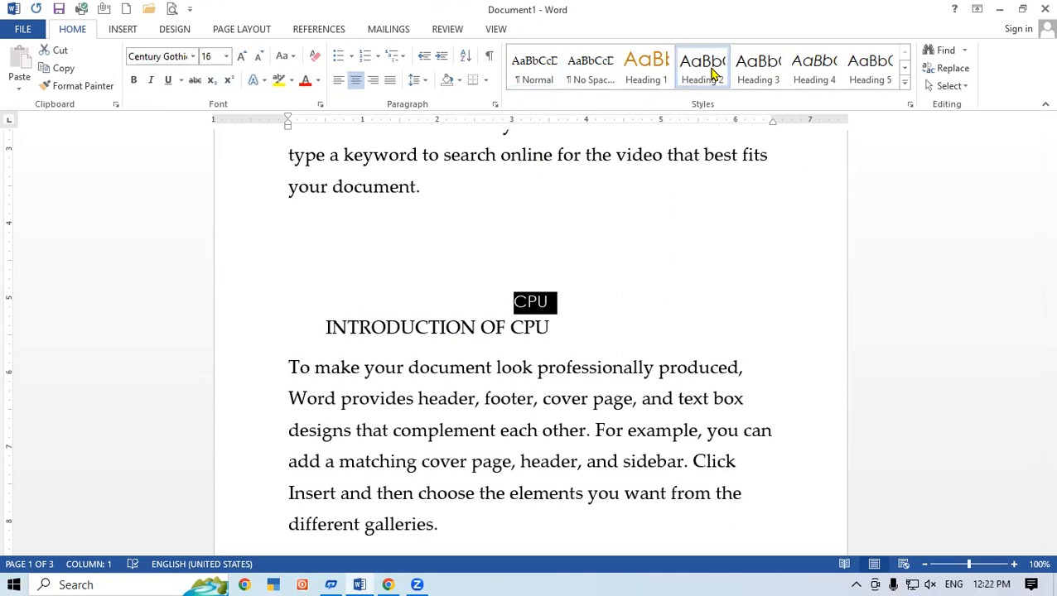
Enlarge the CPU title to 36 pt, make it bold and colour it red
click(242, 57)
click(243, 57)
click(242, 57)
click(243, 58)
click(242, 57)
click(243, 58)
click(243, 57)
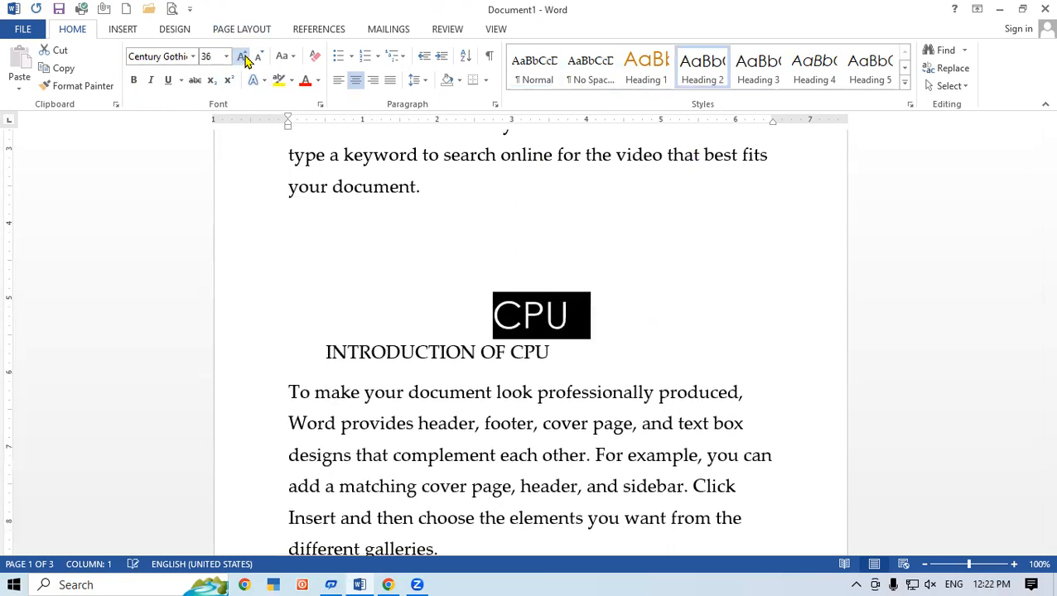
click(133, 81)
click(305, 81)
click(652, 368)
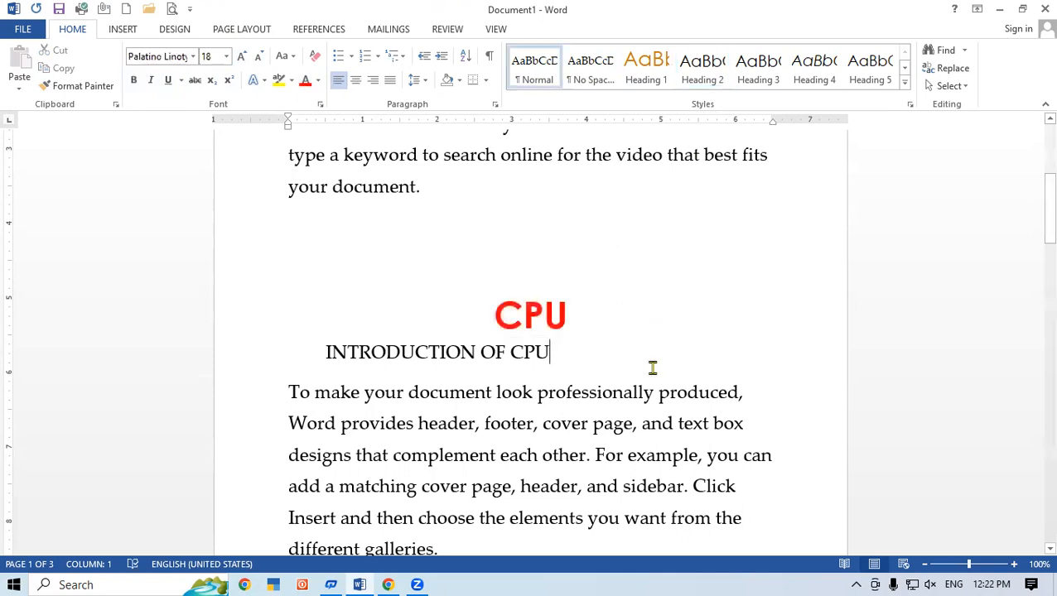
Apply the Heading 3 style to the MOUSE title on the second page
drag(1045, 201, 1032, 308)
click(273, 315)
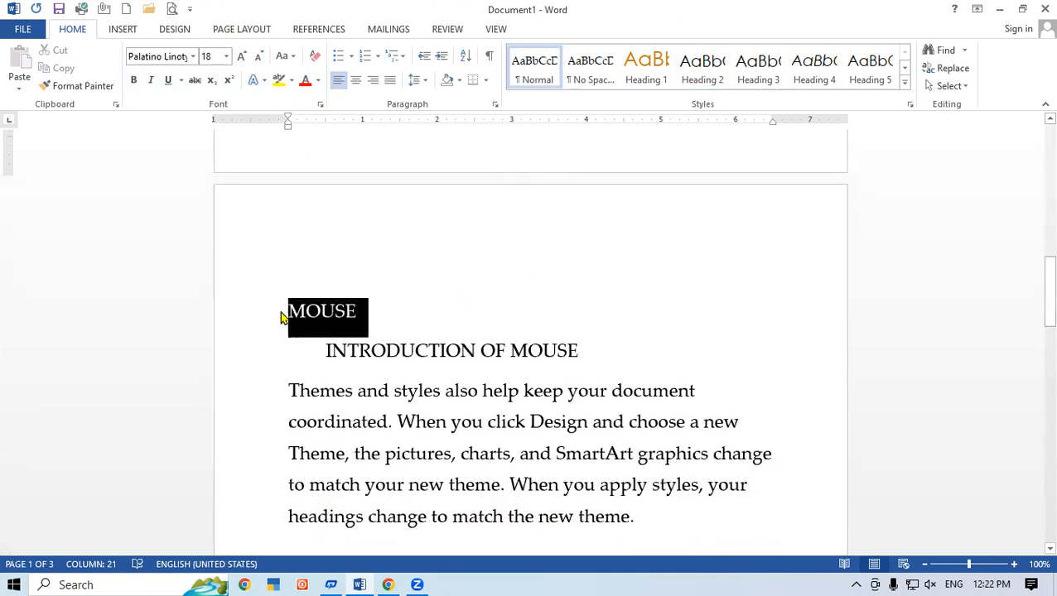
click(768, 82)
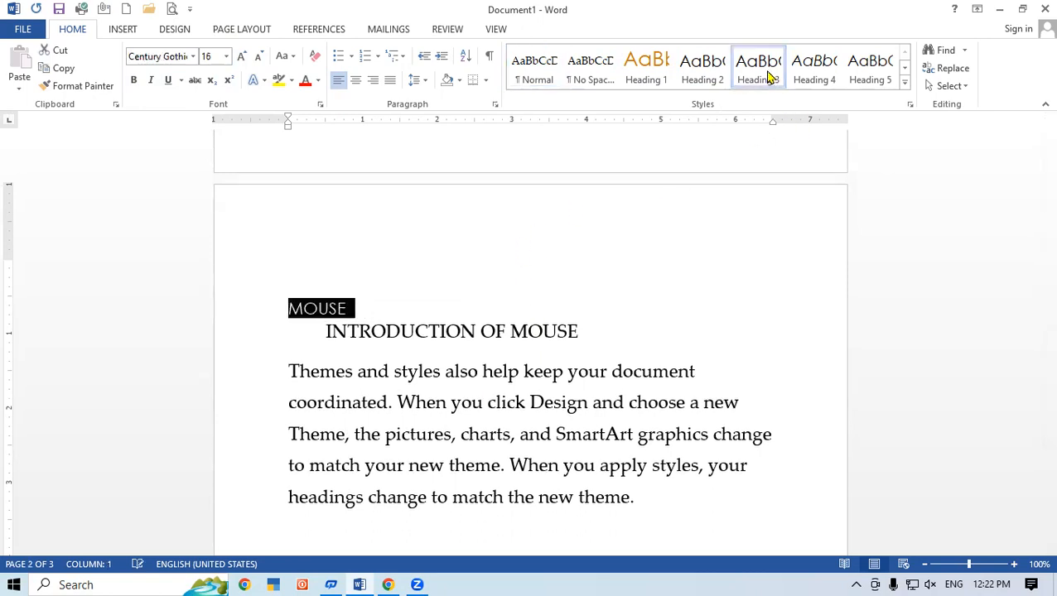
Enlarge the MOUSE title to 48 pt and make it bold
click(241, 57)
click(241, 56)
click(241, 56)
click(241, 57)
click(241, 56)
click(241, 56)
click(241, 56)
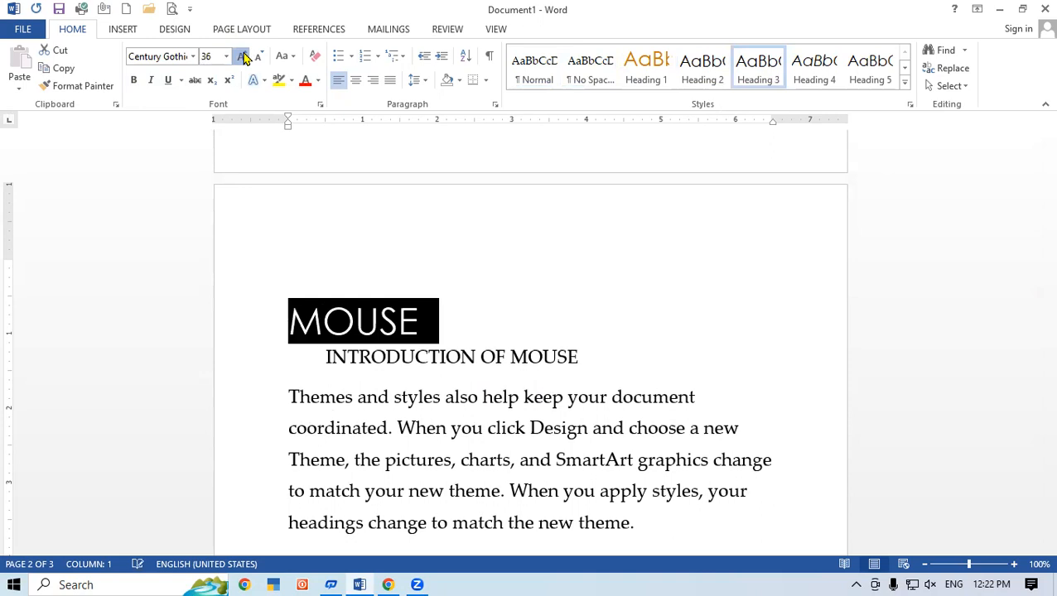
click(241, 57)
click(133, 79)
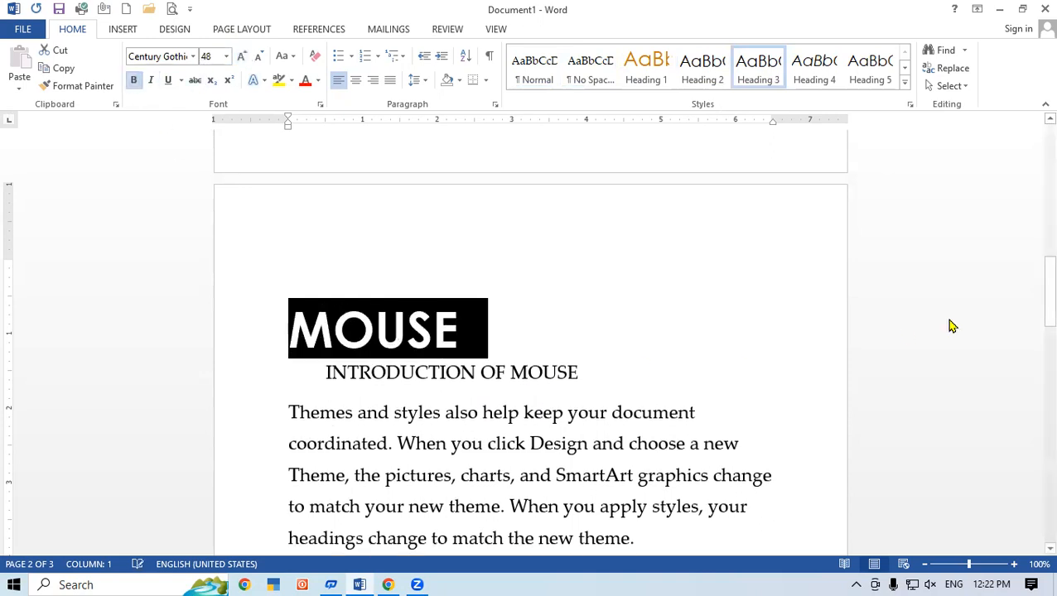
Apply the Heading 4 style to the MONITOR title and remove its italics
drag(1048, 285, 1035, 337)
drag(287, 330, 376, 341)
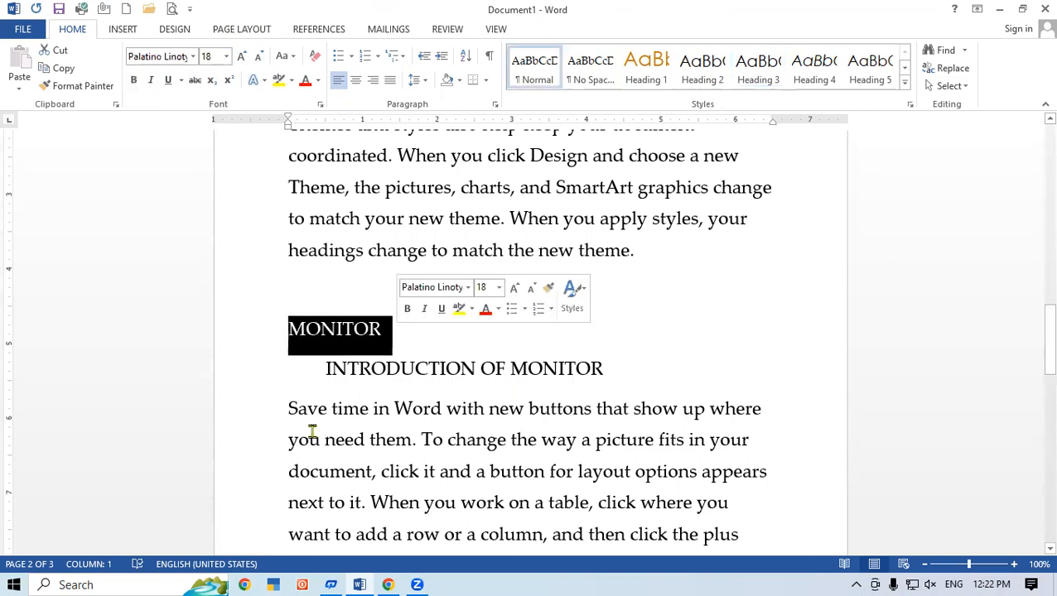
click(819, 83)
click(150, 79)
Enlarge the MONITOR title to 26 pt, make it bold and colour it red
click(240, 57)
click(241, 57)
click(241, 57)
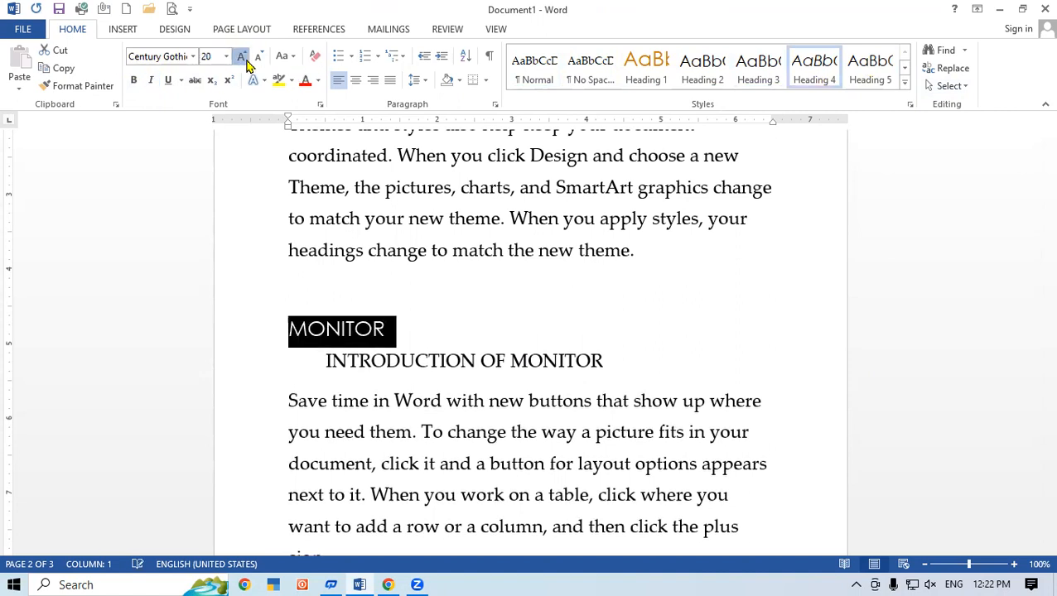
click(241, 57)
click(241, 58)
click(241, 57)
click(132, 80)
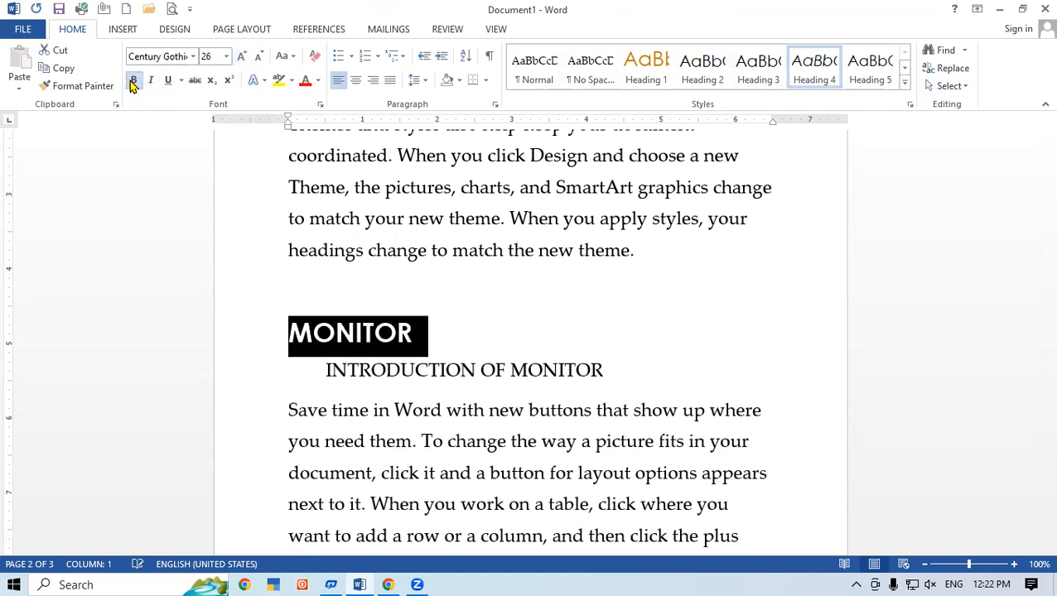
click(309, 81)
scroll(592, 347, down, 1)
scroll(605, 341, up, 1)
scroll(617, 335, down, 1)
Remove the blank lines between the first paragraph and the CPU title, keeping the title near the middle of its line
drag(1043, 333, 1027, 161)
click(663, 305)
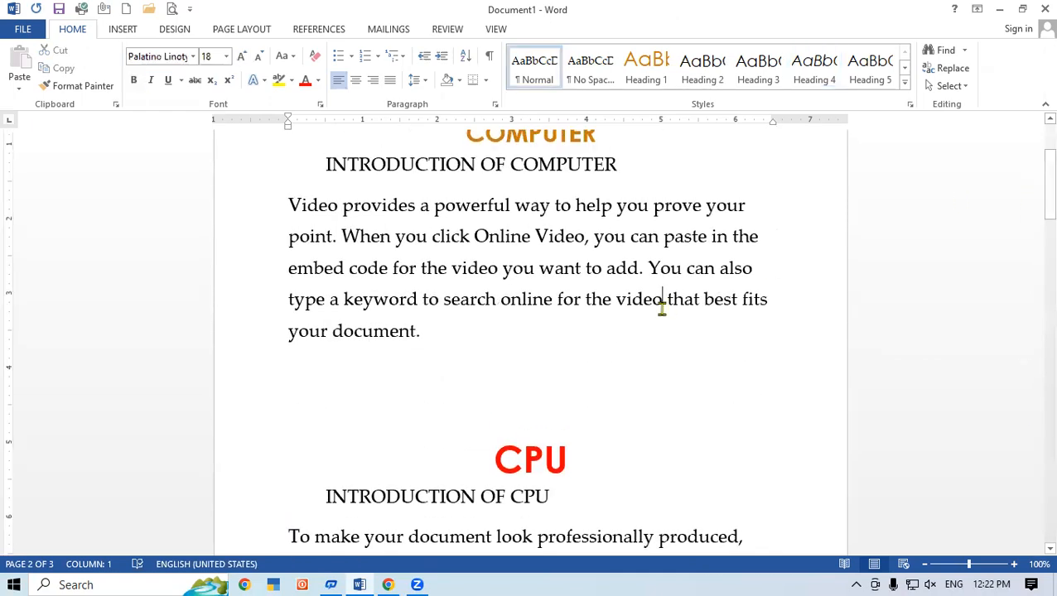
scroll(662, 308, up, 1)
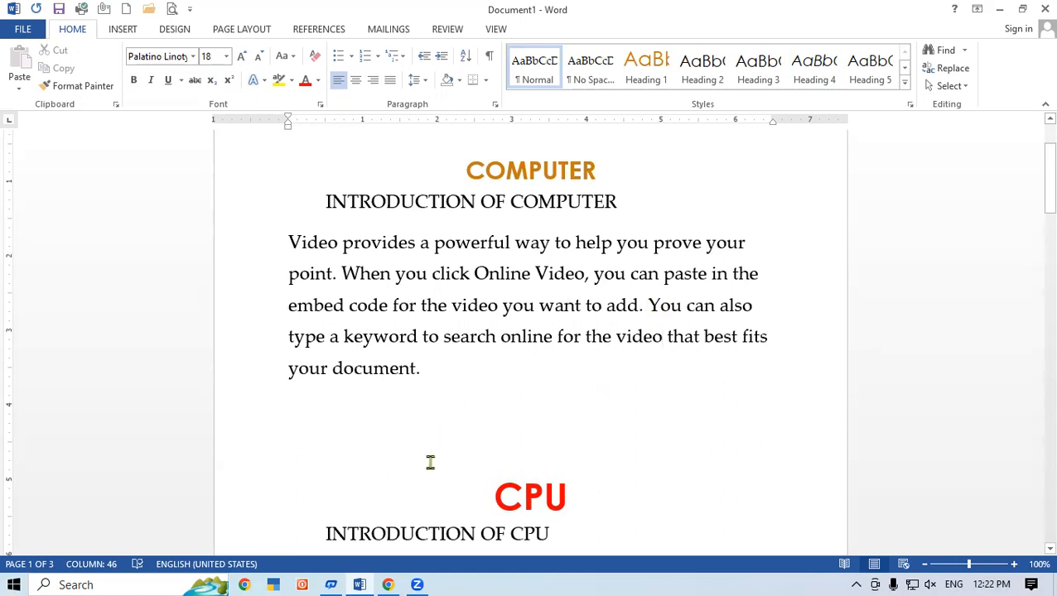
key(ctrl+l)
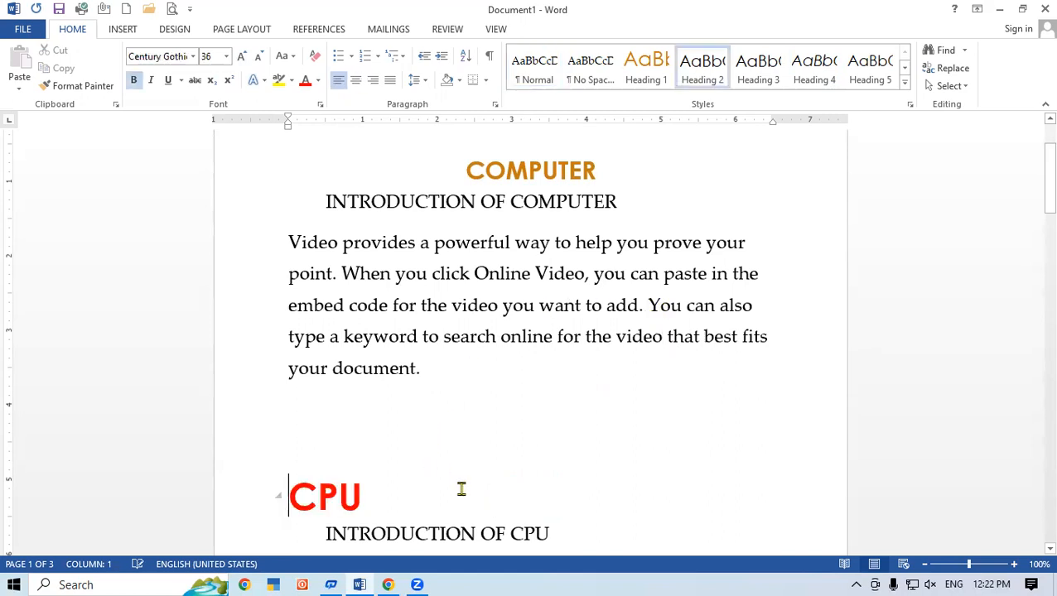
key(BackSpace)
key(BackSpace)
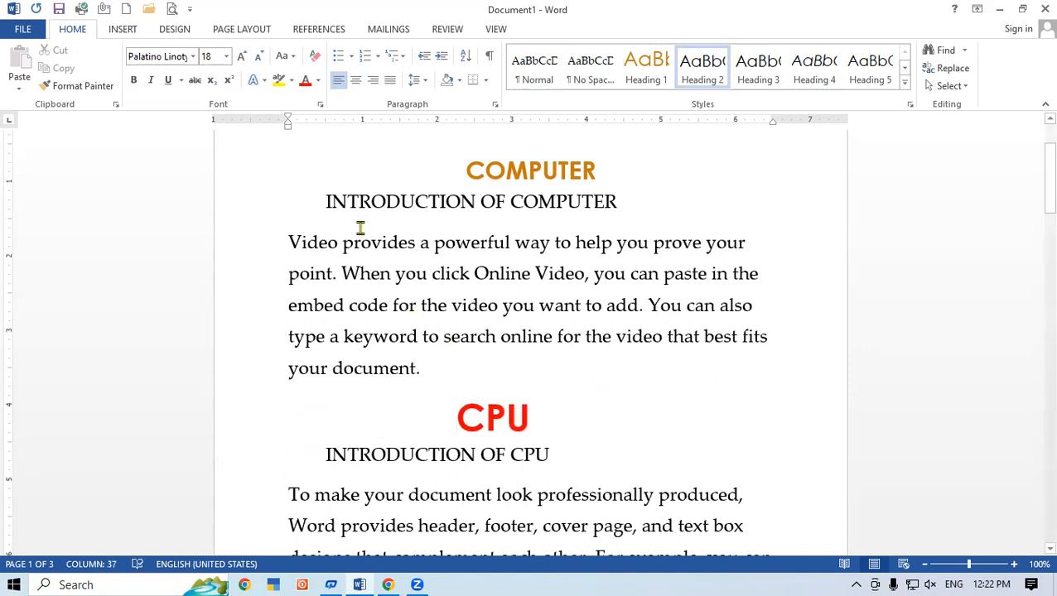
Apply the Title style to the INTRODUCTION OF COMPUTER line
drag(320, 190, 640, 201)
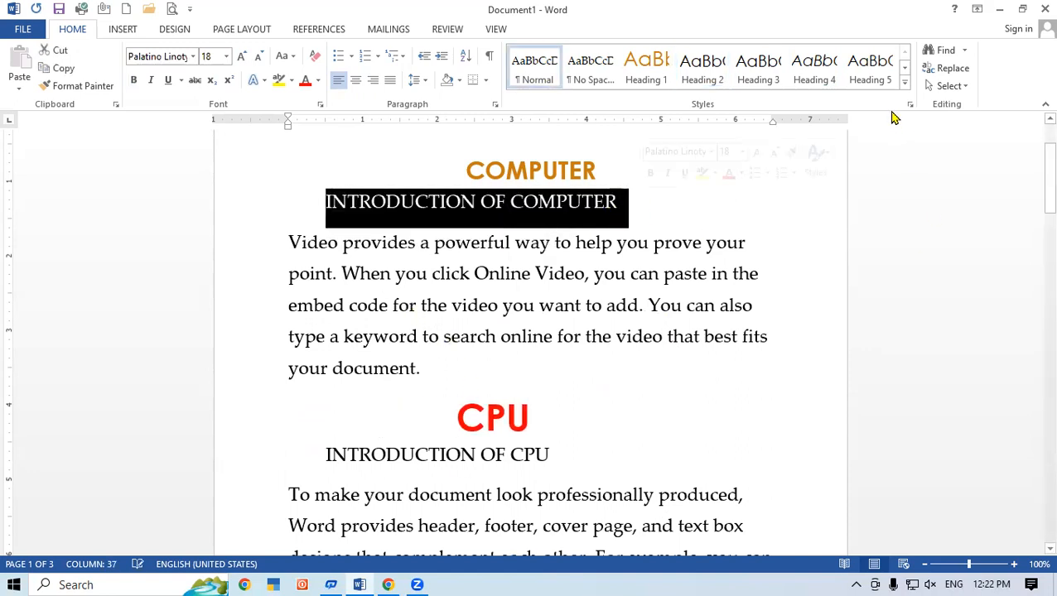
click(904, 83)
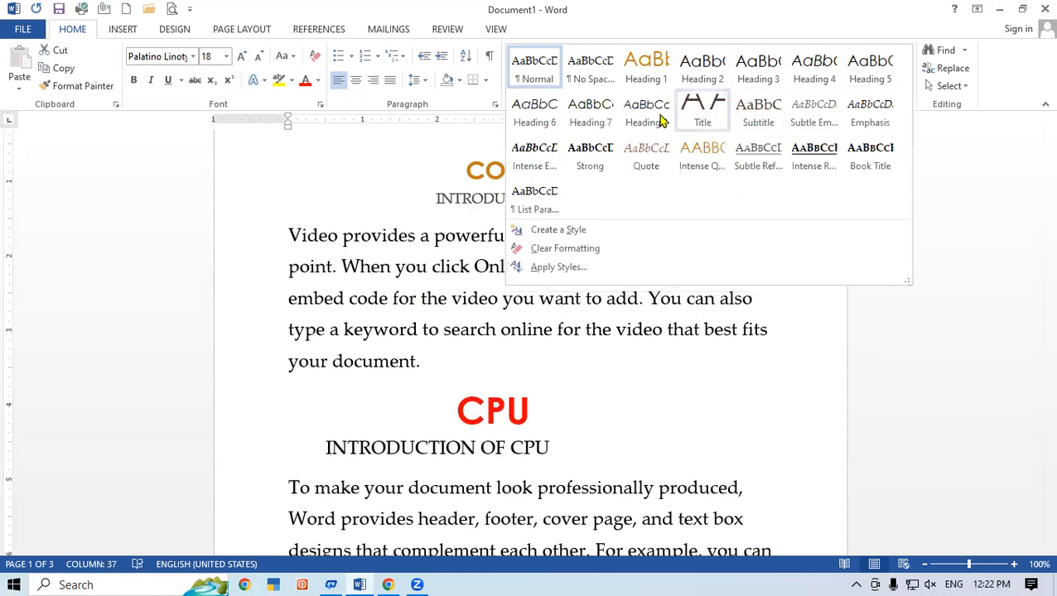
click(679, 110)
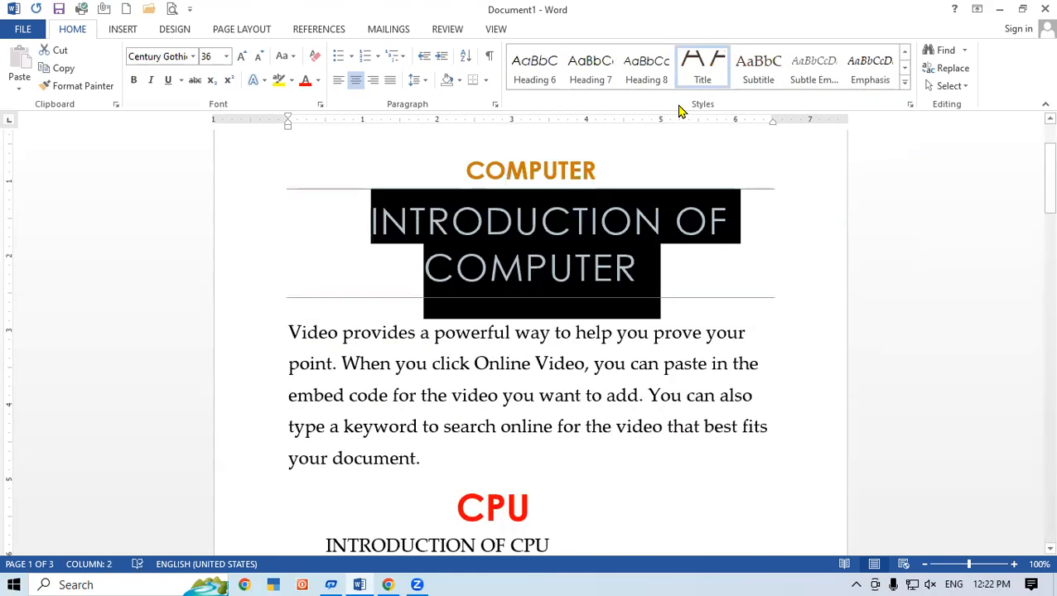
Reduce the INTRODUCTION OF COMPUTER line to 16 pt, make it bold and colour it green
click(260, 56)
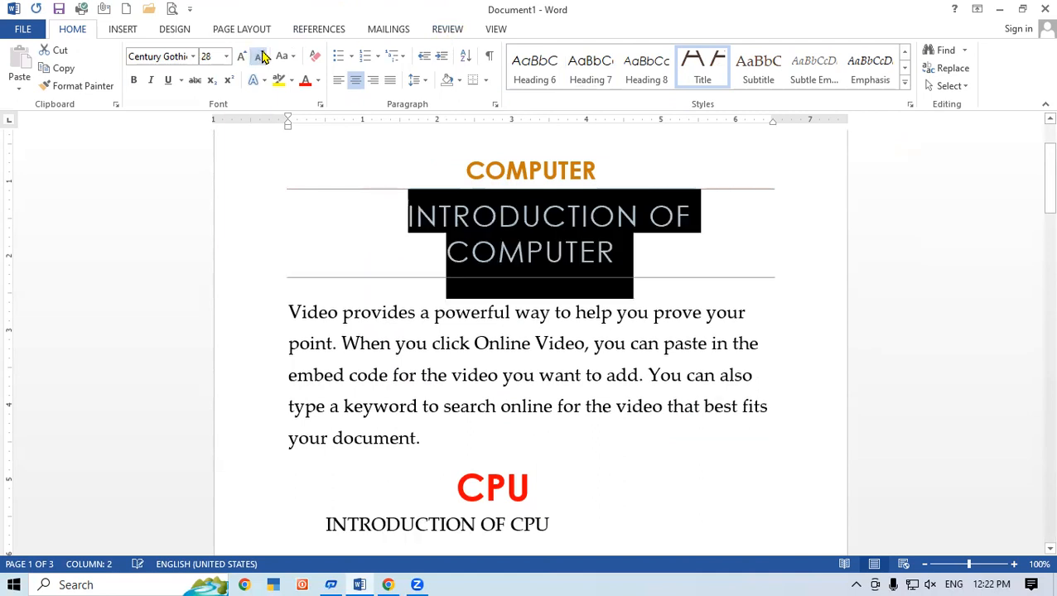
click(259, 55)
click(259, 55)
click(259, 55)
click(260, 55)
click(260, 56)
click(260, 55)
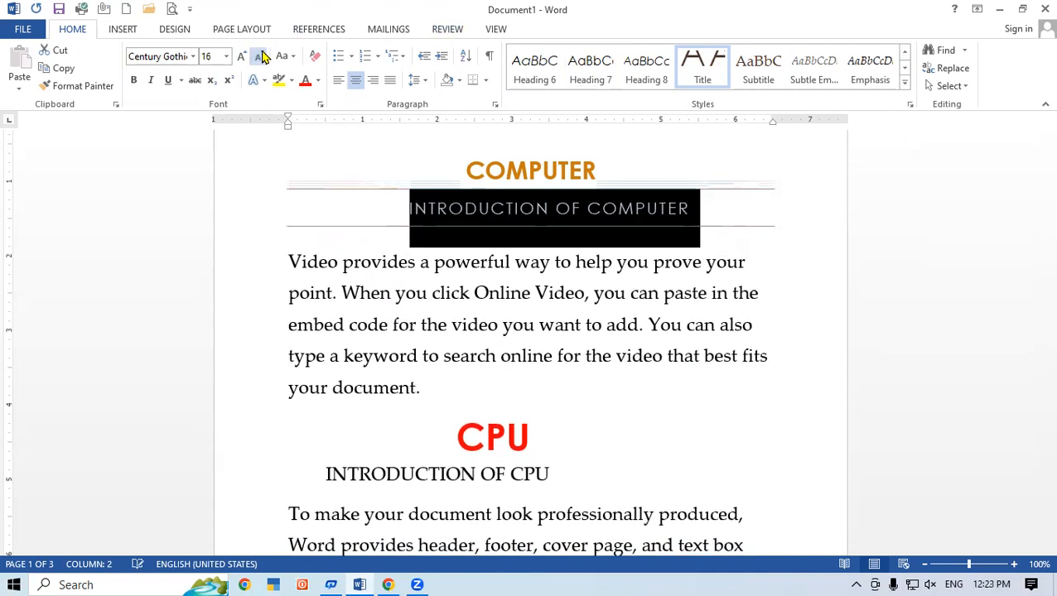
click(134, 80)
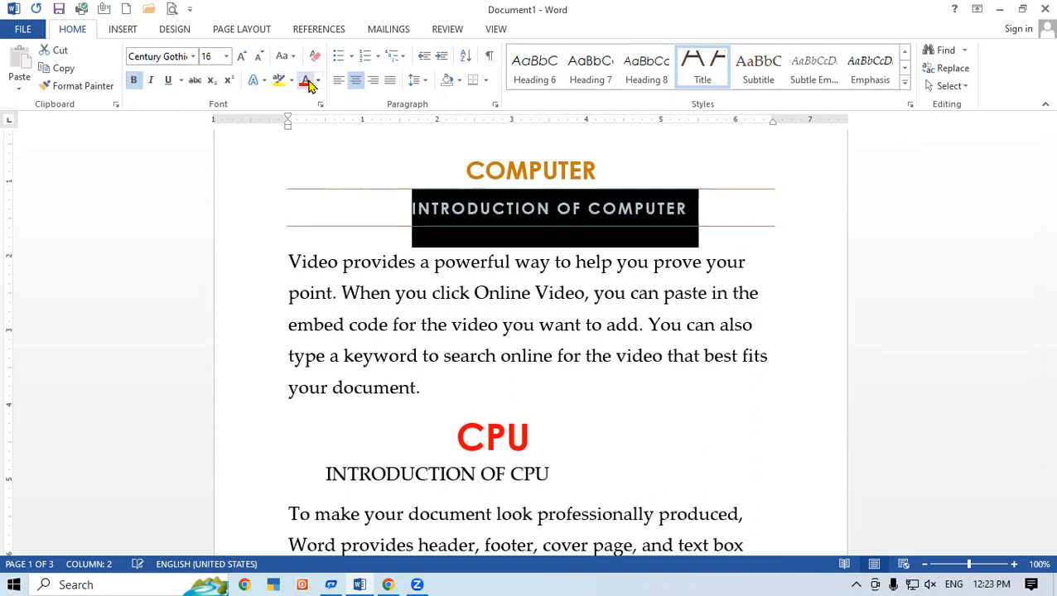
click(319, 83)
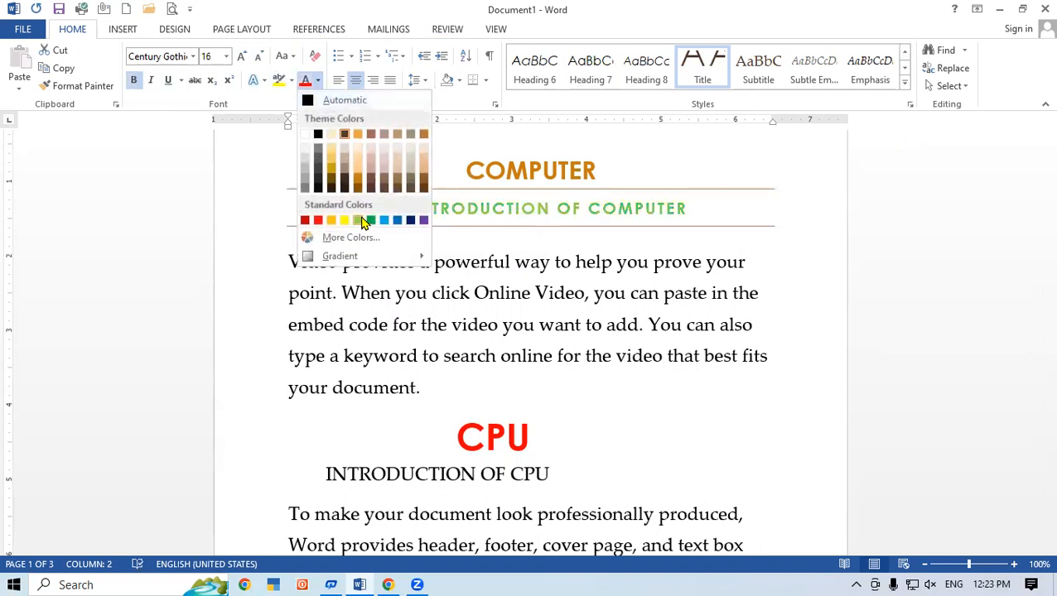
click(374, 220)
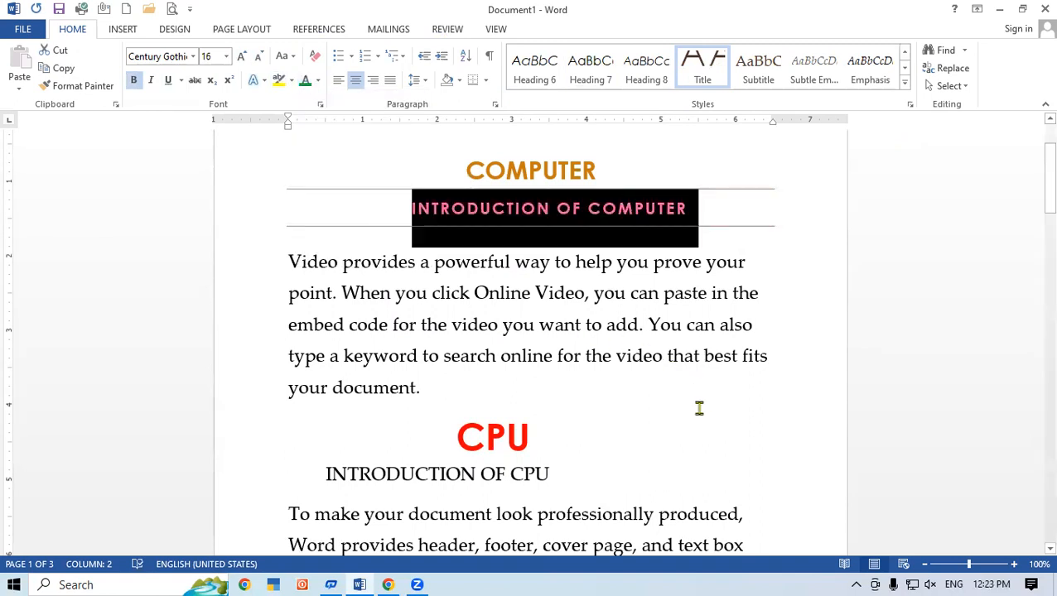
Copy the formatting of the INTRODUCTION OF COMPUTER line onto the INTRODUCTION OF CPU line with Format Painter
click(90, 94)
drag(1034, 205, 1036, 271)
scroll(1035, 271, up, 5)
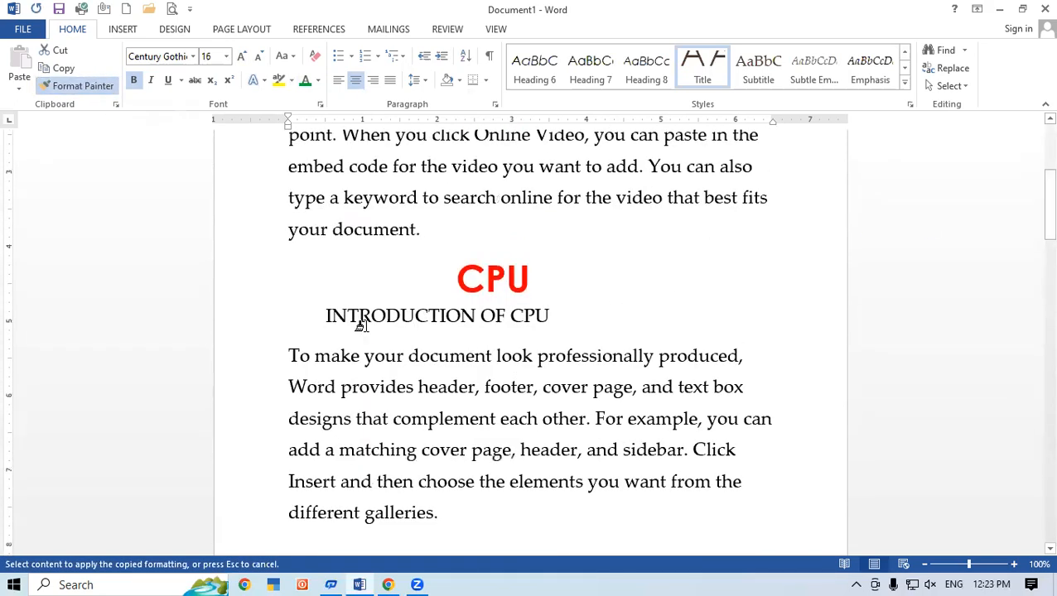
drag(321, 316, 566, 331)
Copy the formatting of the INTRODUCTION OF CPU line onto the INTRODUCTION OF MOUSE line with Format Painter
click(66, 86)
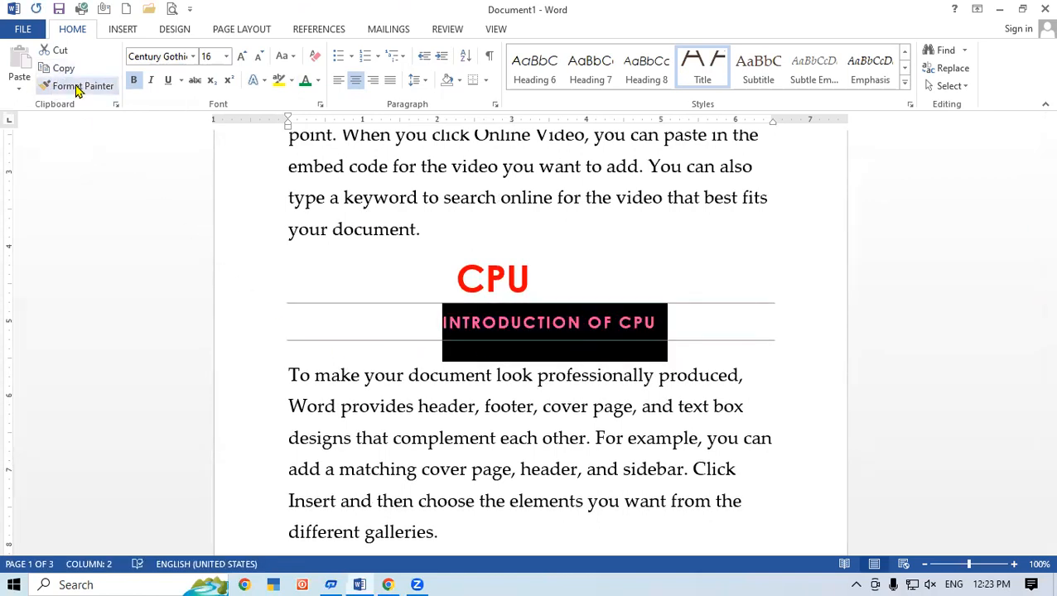
drag(1037, 219, 1035, 325)
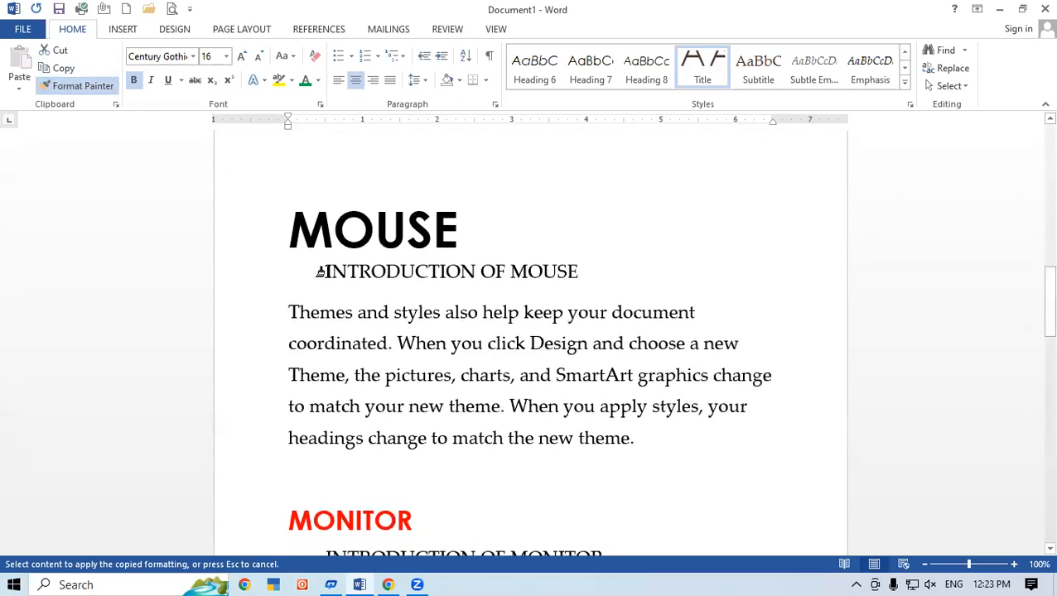
drag(363, 272, 659, 270)
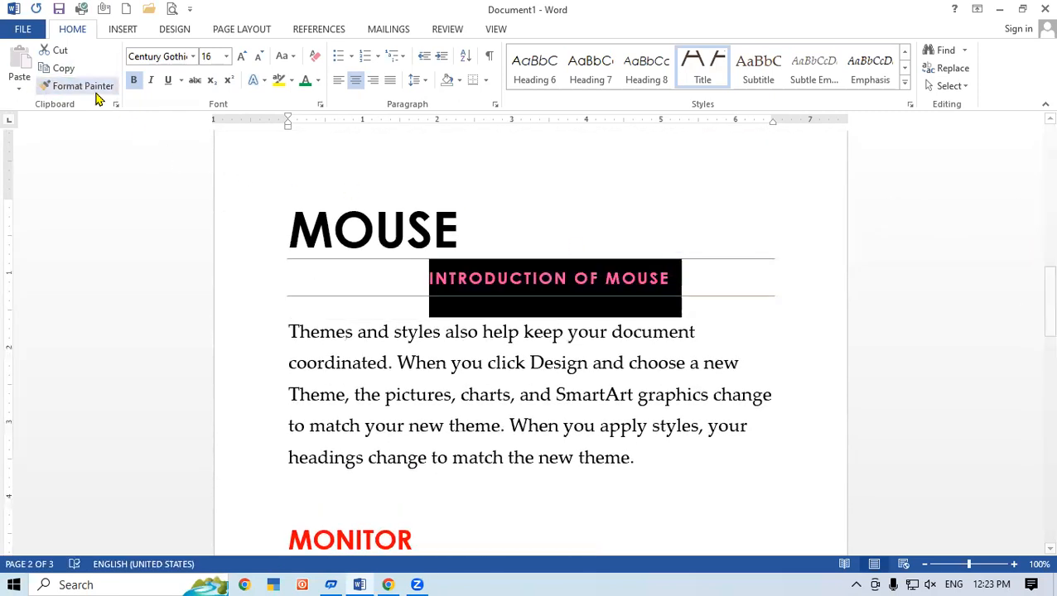
Copy the formatting of the INTRODUCTION OF MOUSE line onto the INTRODUCTION OF MONITOR line with Format Painter
click(81, 86)
drag(1033, 306, 1035, 338)
drag(331, 335, 696, 349)
click(81, 86)
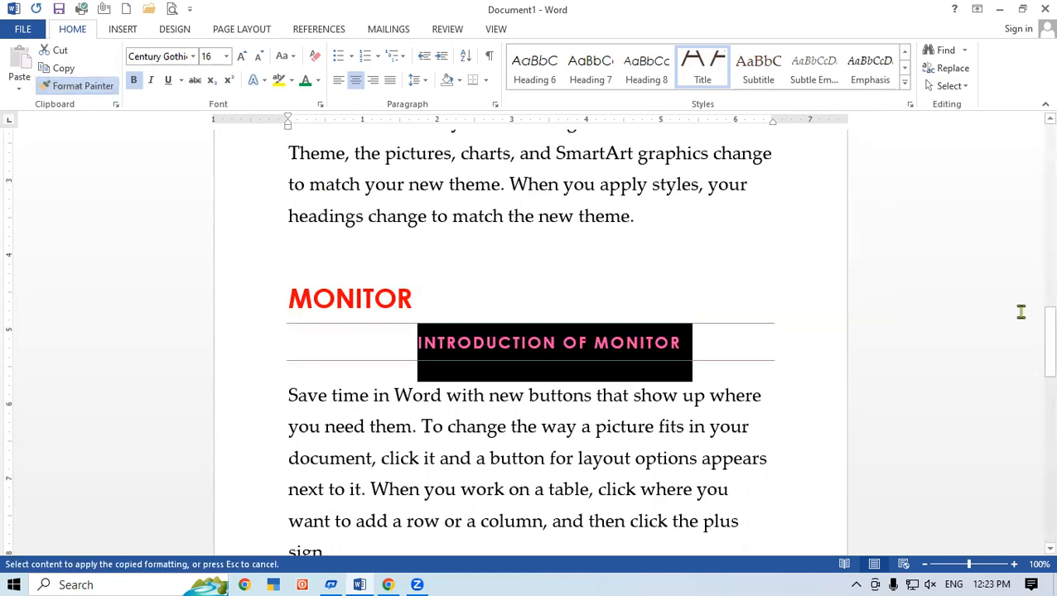
drag(1032, 329, 952, 215)
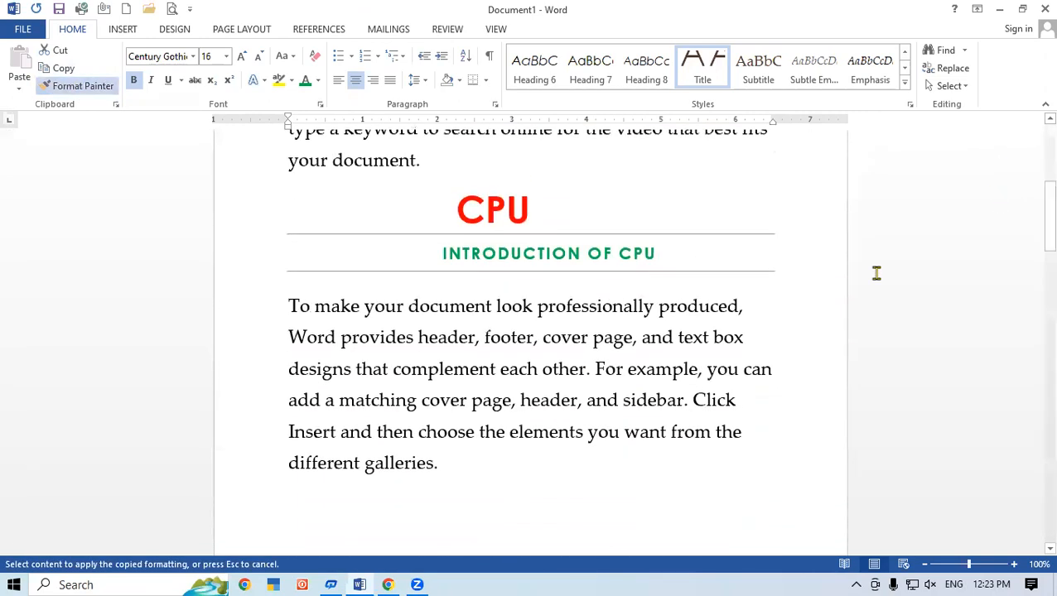
click(631, 329)
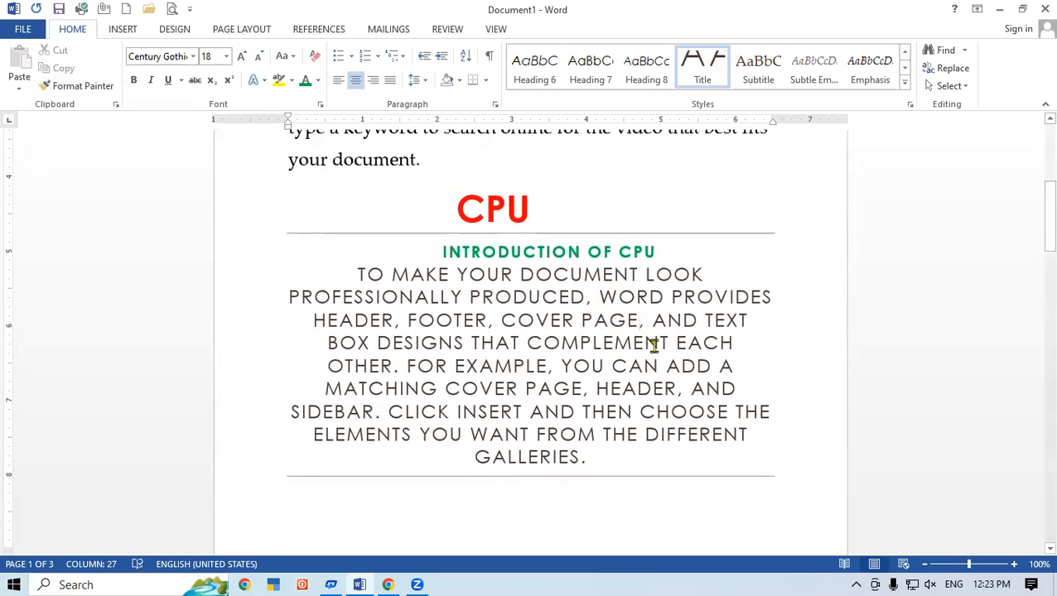
key(ctrl+z)
Apply the Subtitle style to the paragraph beginning "Video provides" under INTRODUCTION OF COMPUTER
drag(1035, 250, 1033, 169)
drag(284, 371, 606, 502)
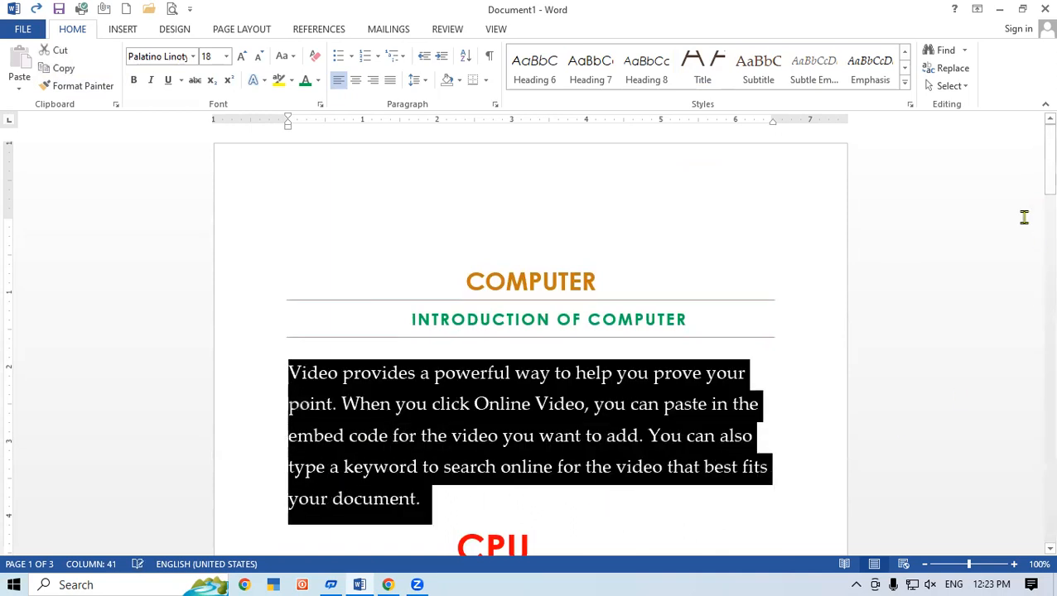
click(905, 84)
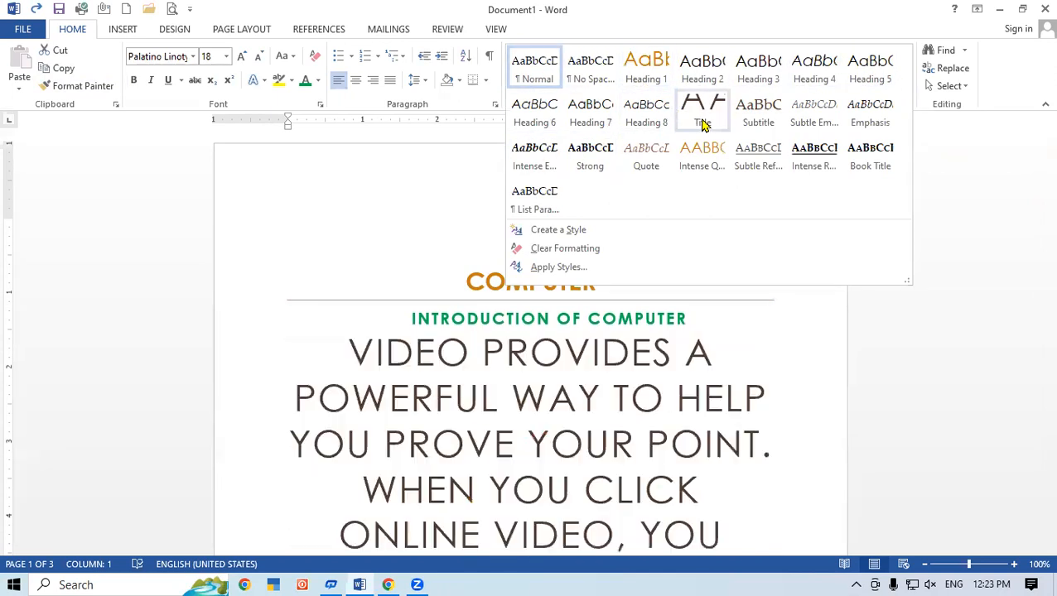
click(754, 121)
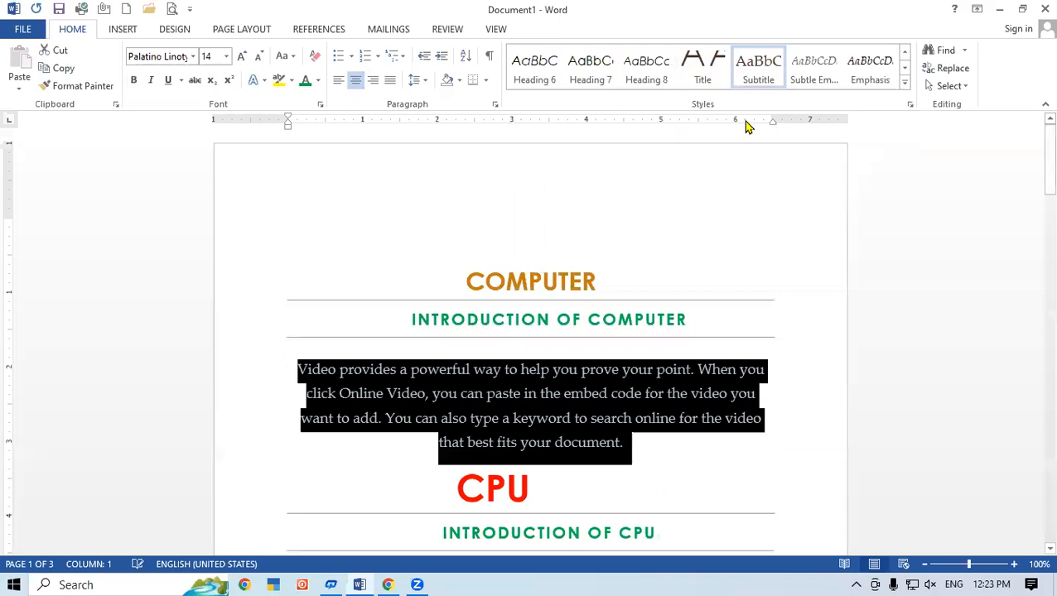
Apply the Subtitle style to the paragraph beginning "To make your document" under INTRODUCTION OF CPU
key(Right)
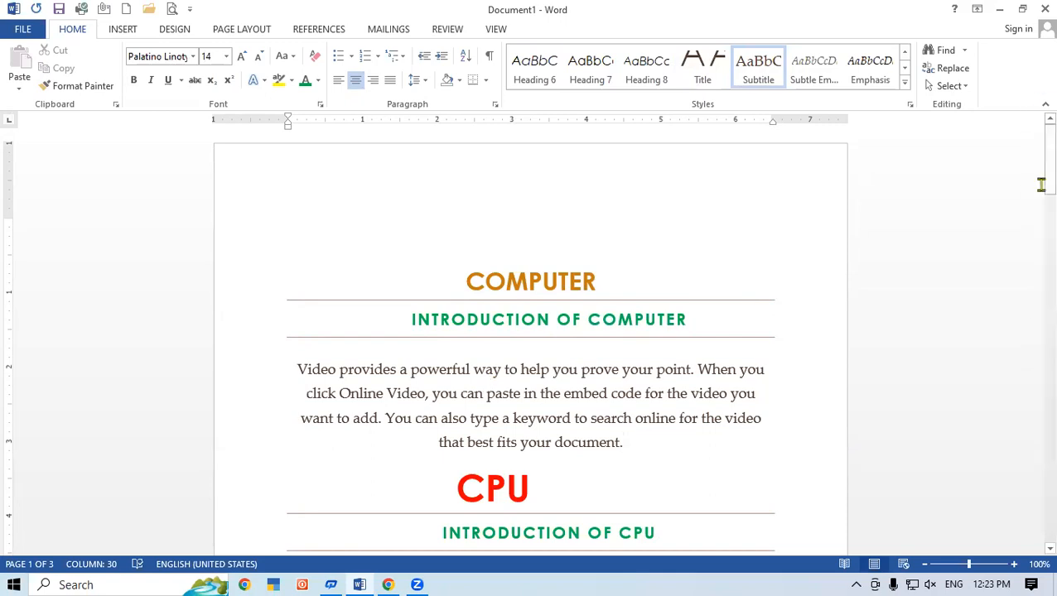
drag(1033, 156, 1035, 215)
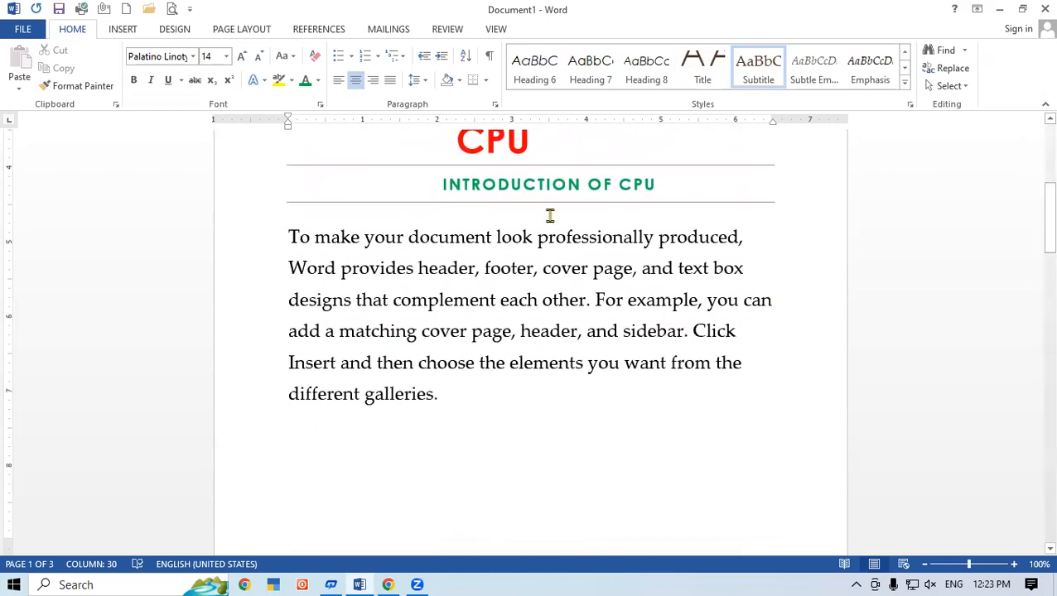
drag(274, 245, 479, 385)
click(746, 73)
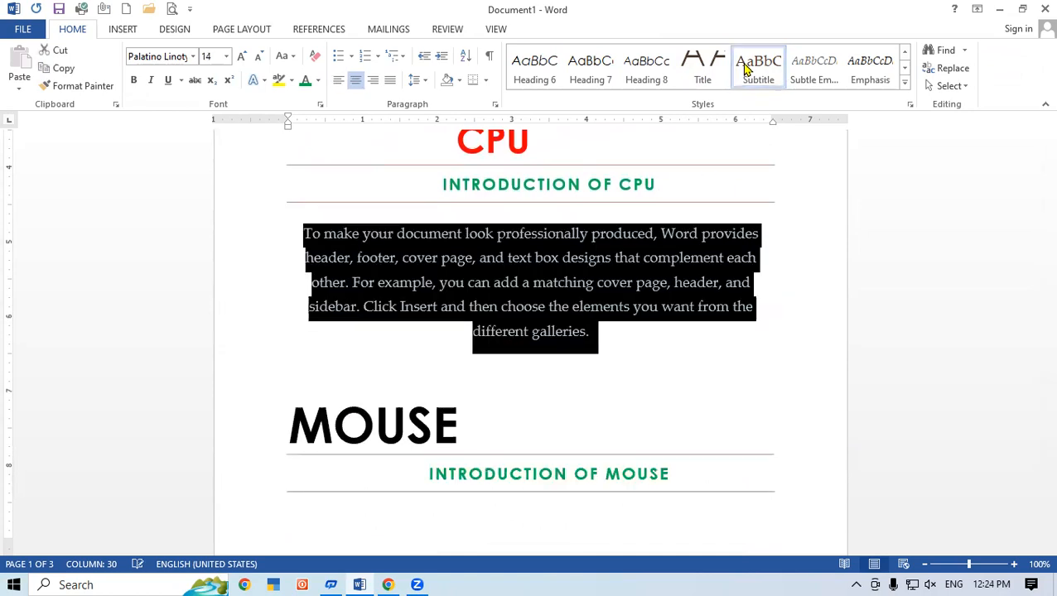
Apply the Subtitle style to the paragraph beginning "Themes and styles" under INTRODUCTION OF MOUSE
drag(1033, 217, 1033, 271)
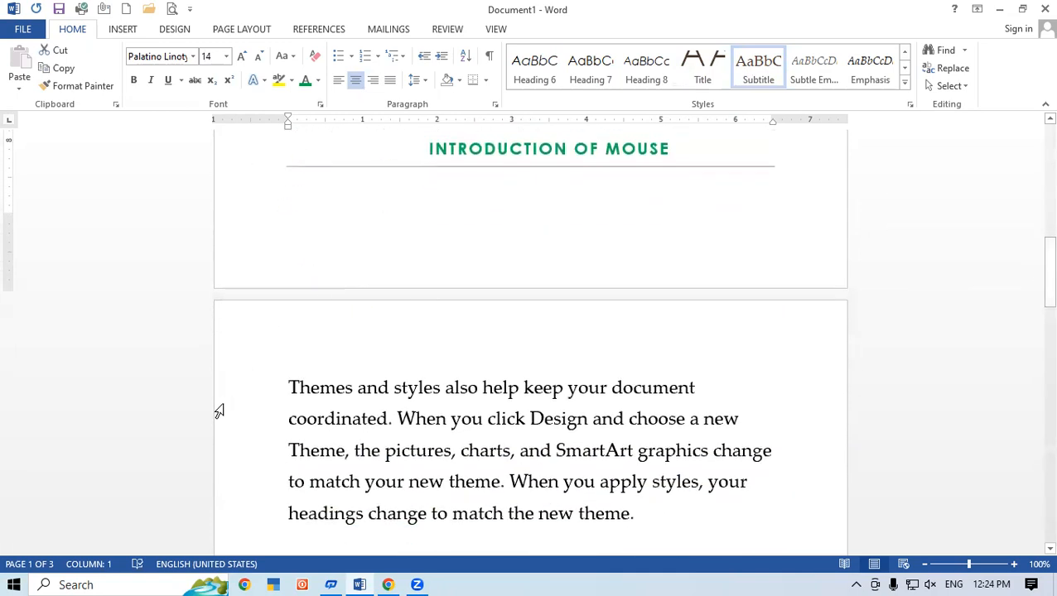
drag(292, 385, 770, 204)
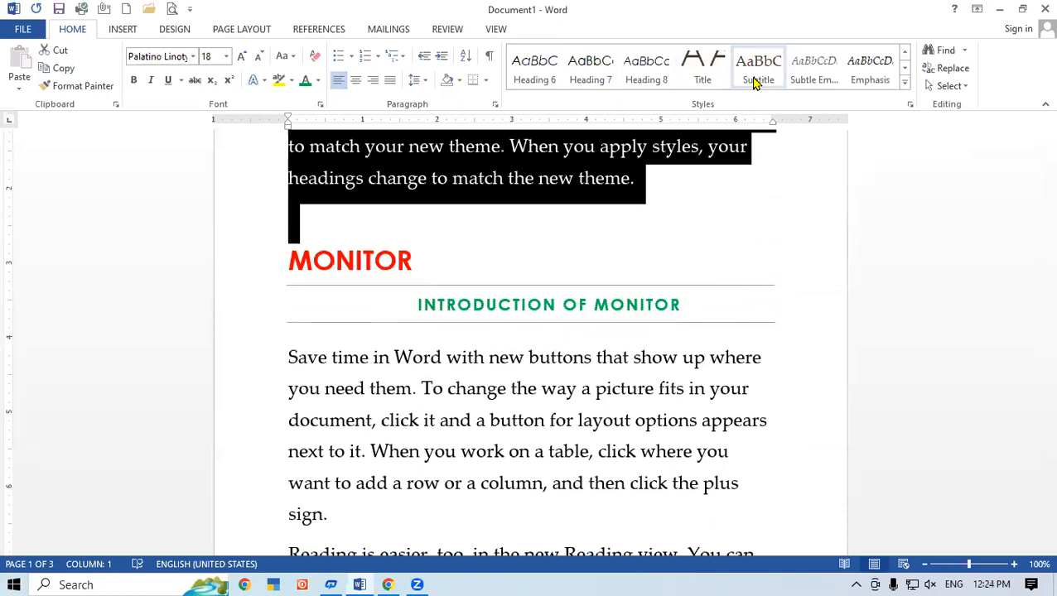
click(755, 71)
Apply the Subtitle style to the two paragraphs under INTRODUCTION OF MONITOR, through the end of the document
drag(286, 295, 700, 575)
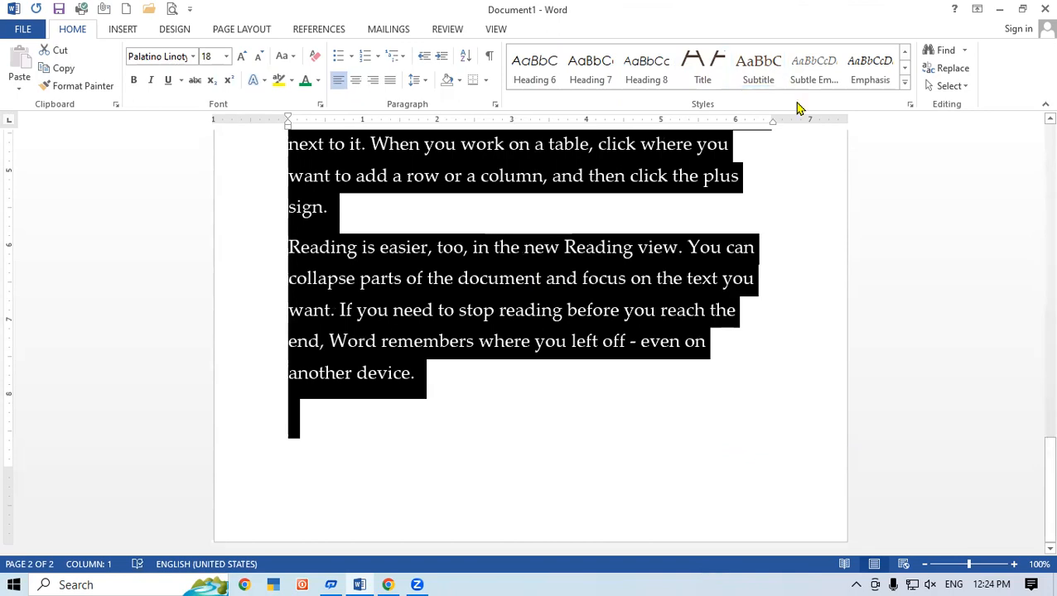
click(769, 78)
drag(1035, 468, 1026, 166)
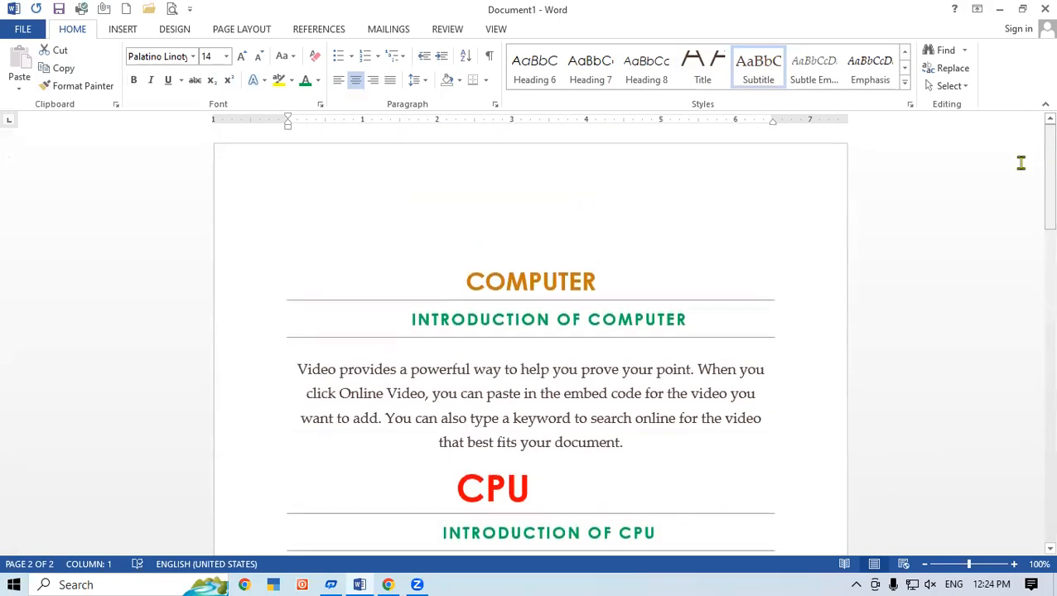
click(611, 444)
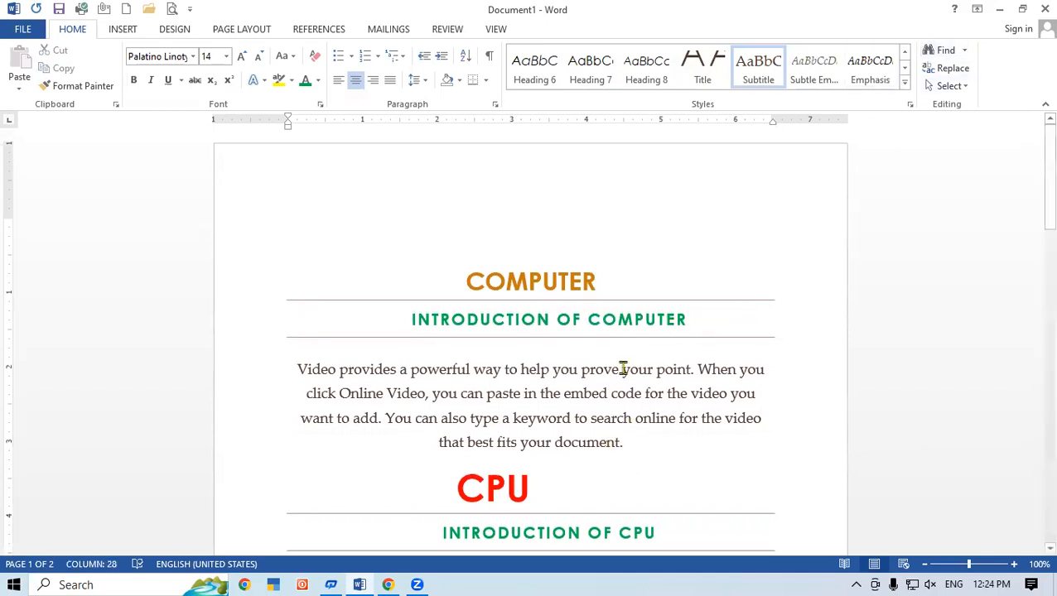
Apply the List Paragraph style to the entire document
key(ctrl+a)
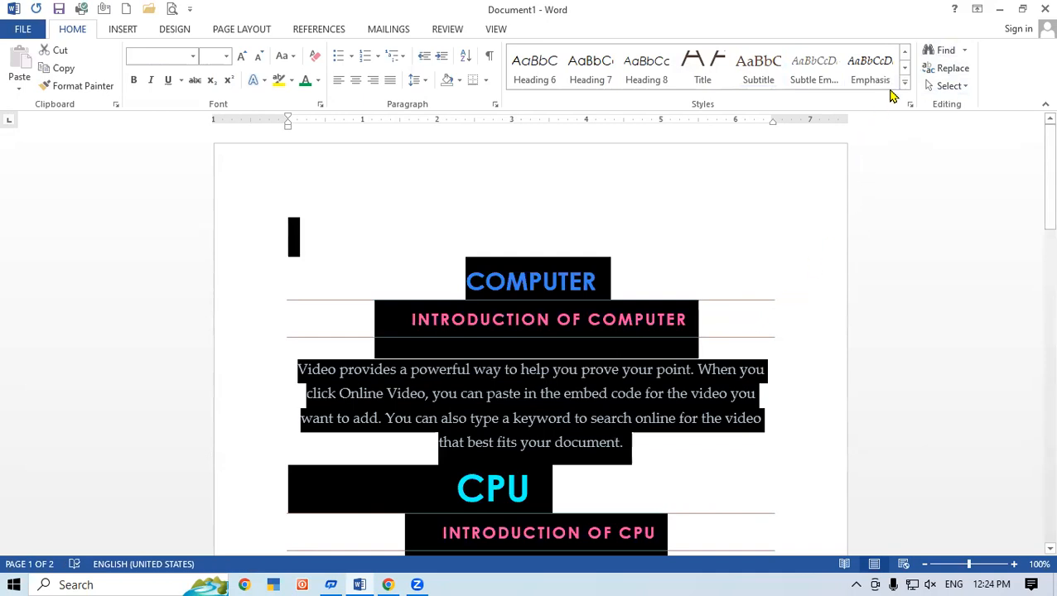
click(904, 83)
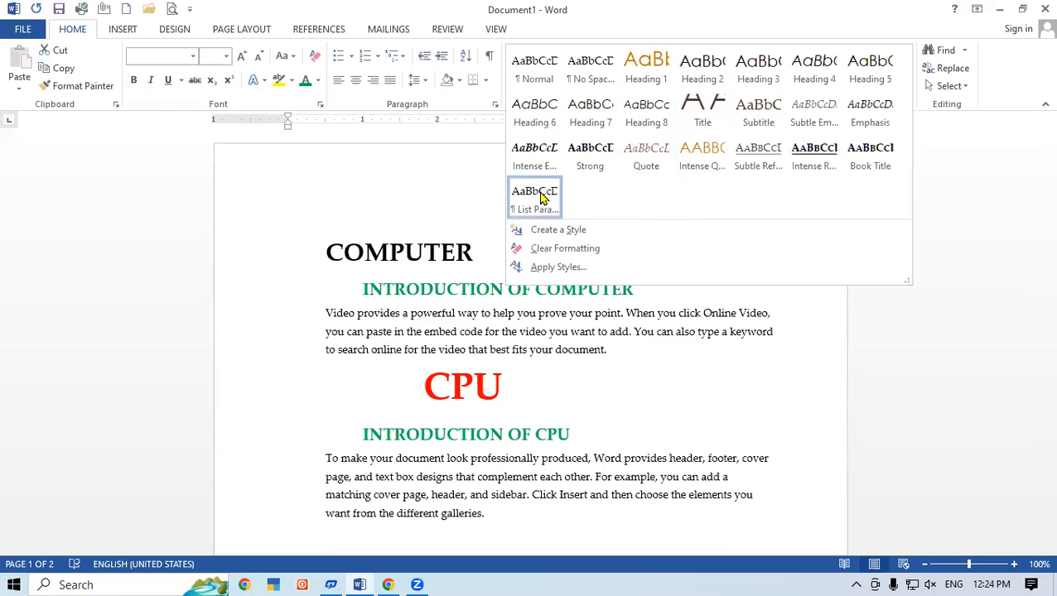
click(540, 196)
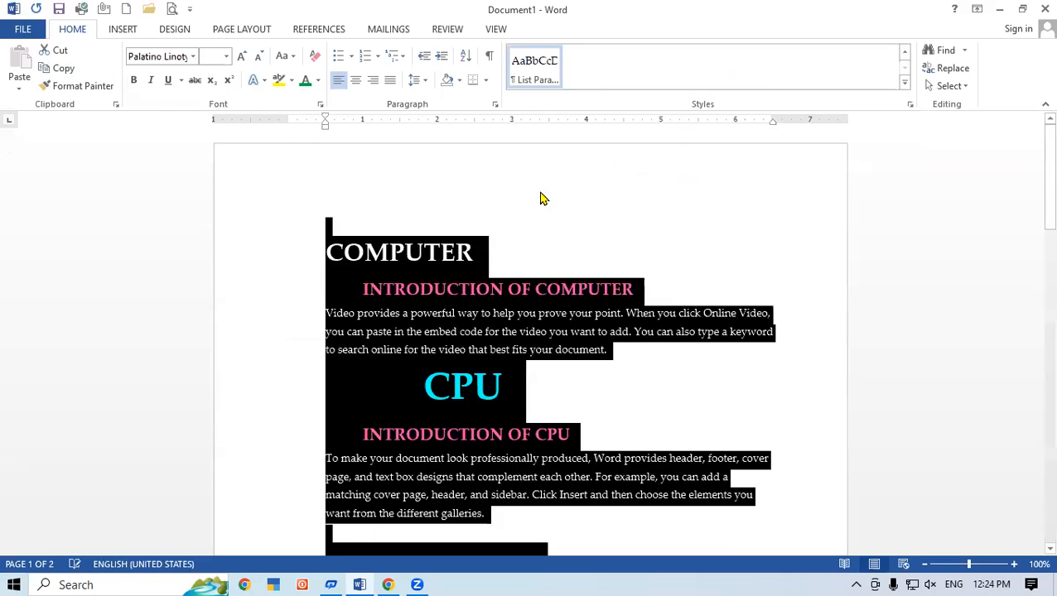
click(624, 370)
drag(1034, 200, 1042, 128)
key(ctrl+a)
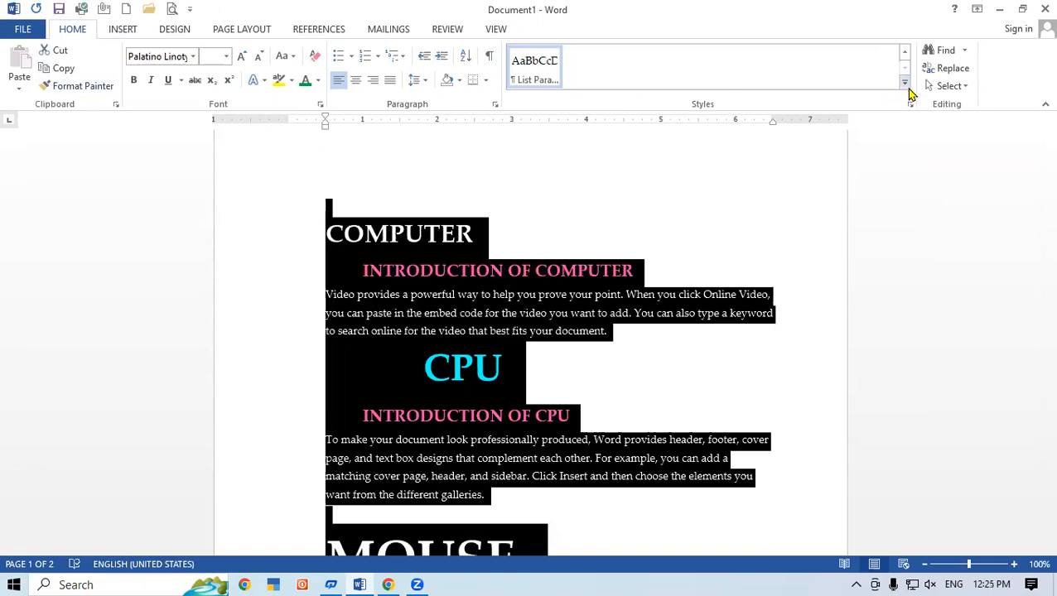
click(906, 85)
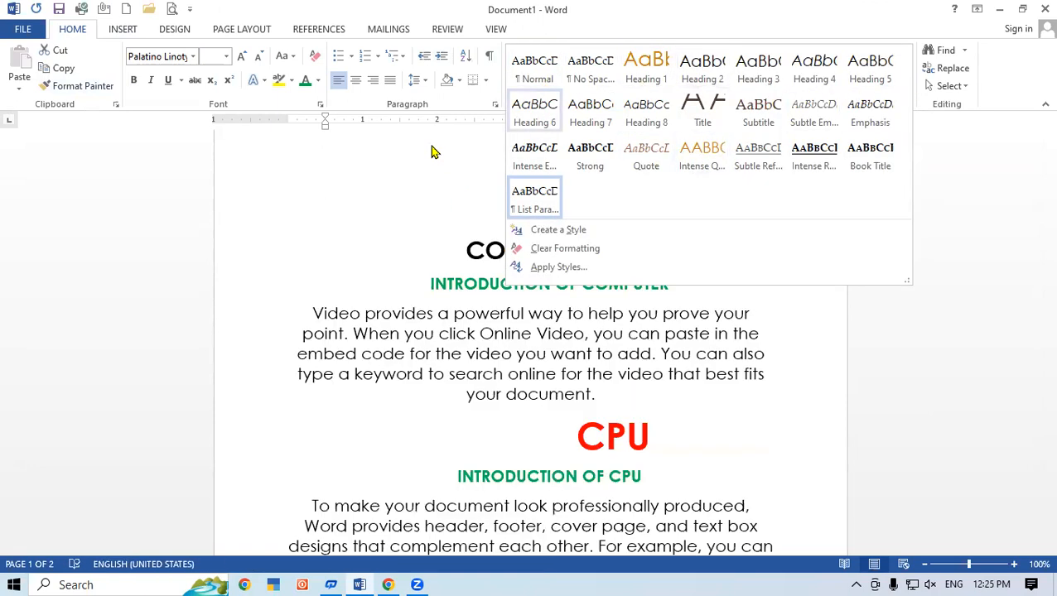
click(364, 240)
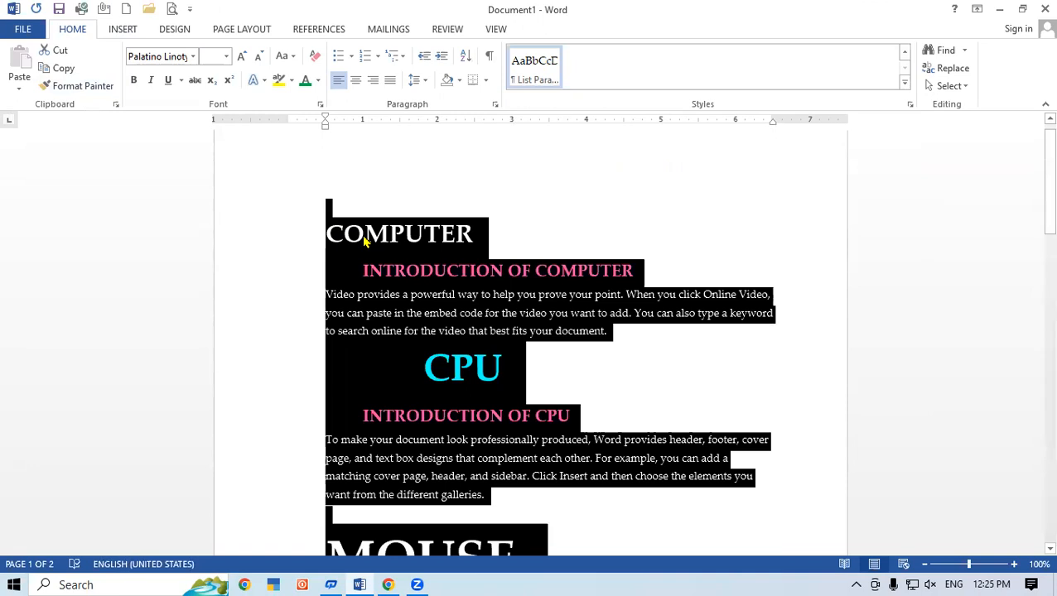
Apply the built-in style set with a large orange left-aligned title to the document, and change the document theme to Facet
click(174, 30)
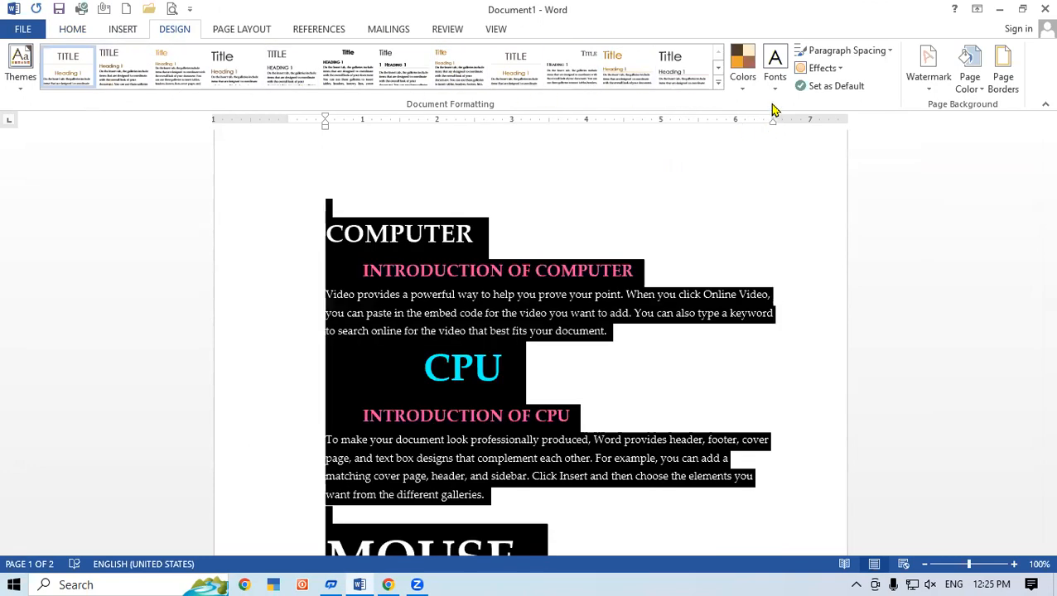
click(718, 87)
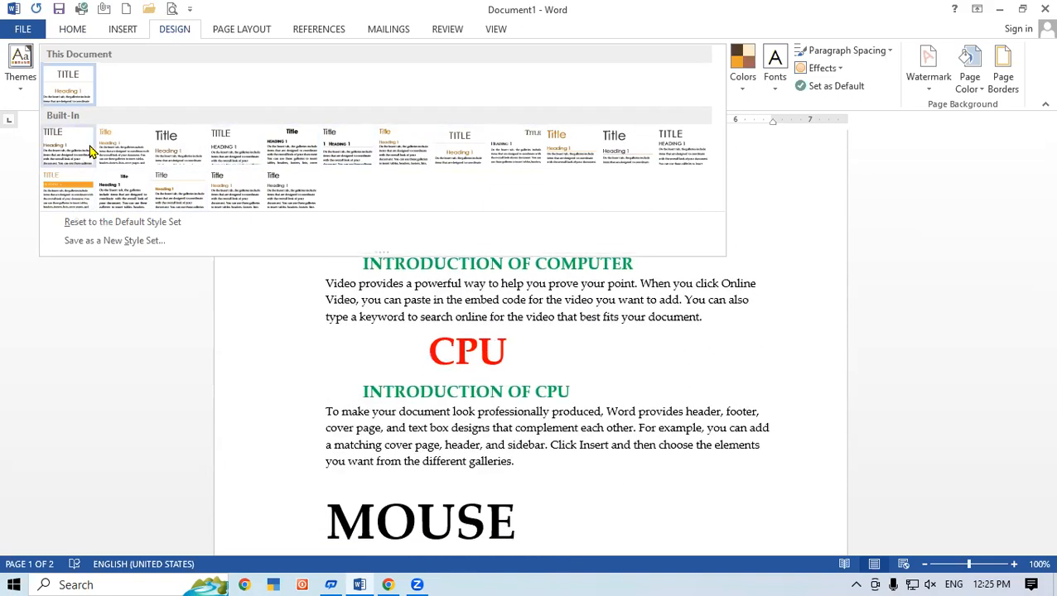
click(593, 152)
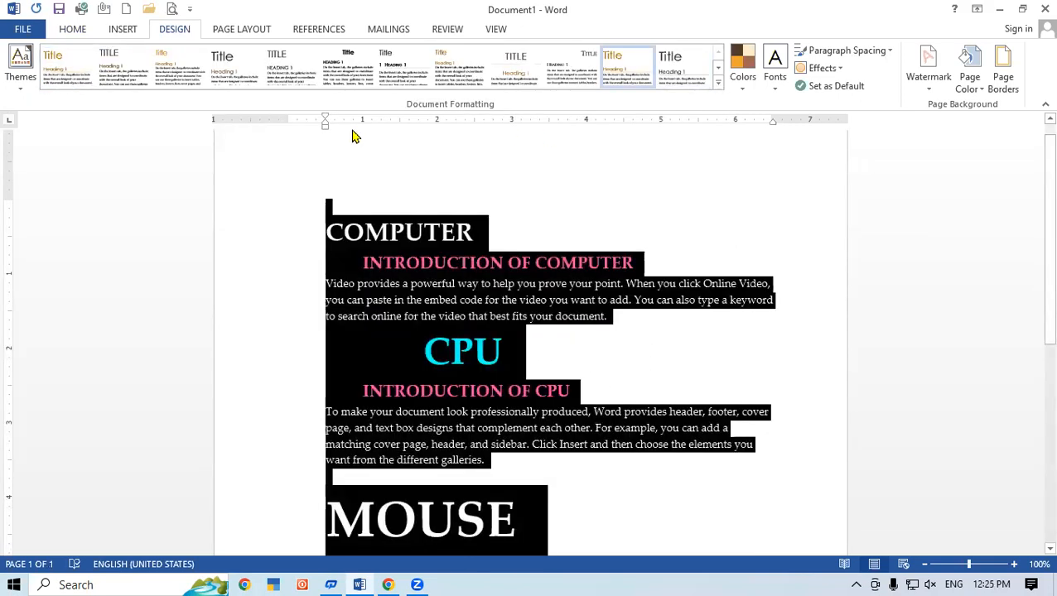
click(18, 83)
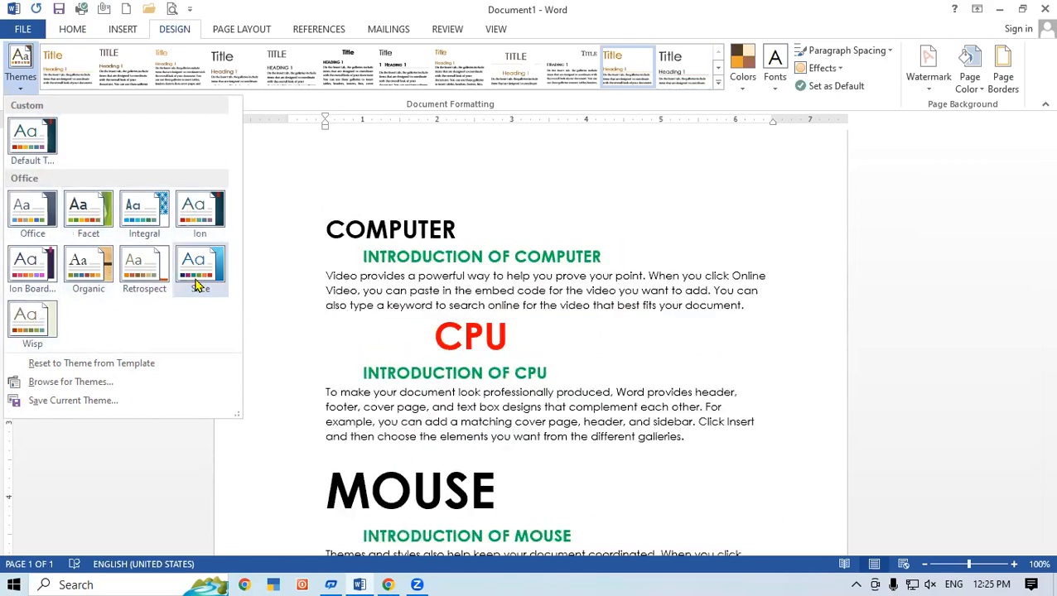
click(88, 214)
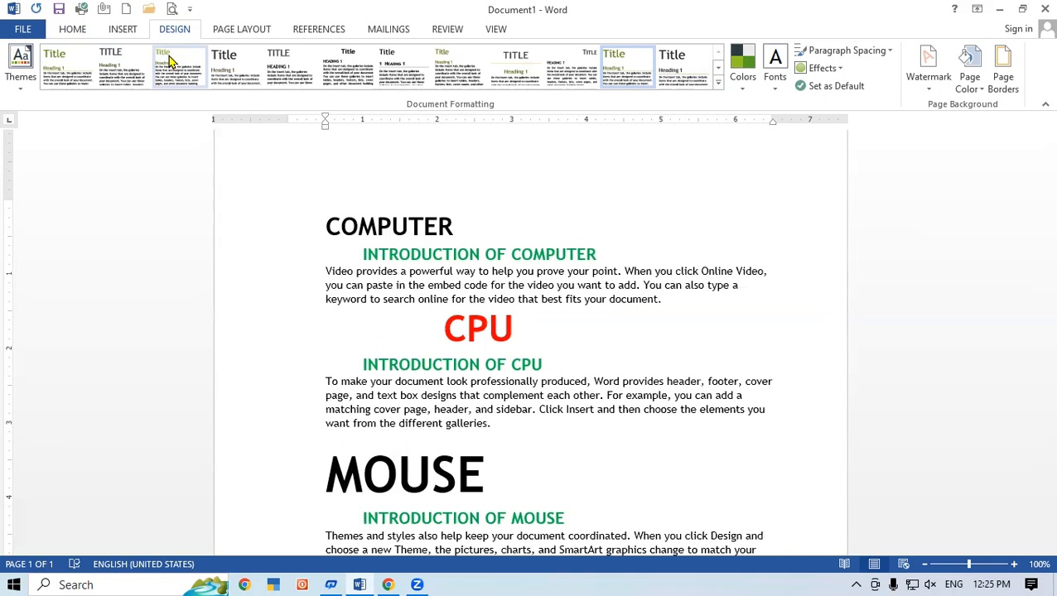
Create a new blank document and fill it with sample text using =RAND()
key(ctrl+n)
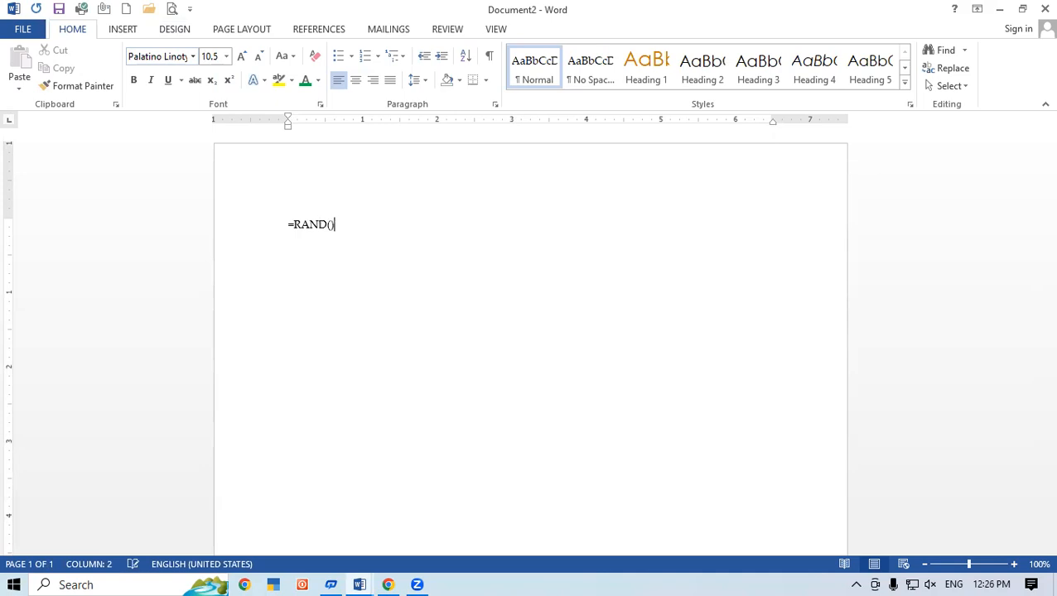
text(=RAND())
key(Return)
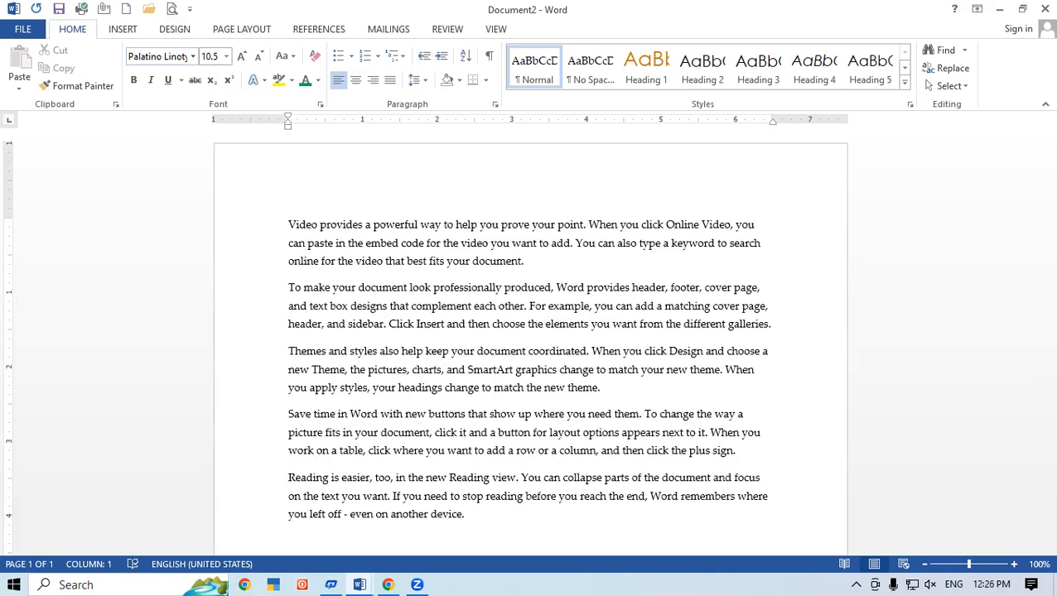
Enlarge all the sample text to 14 pt and preview the gallery styles on it, such as Heading 6
key(ctrl+a)
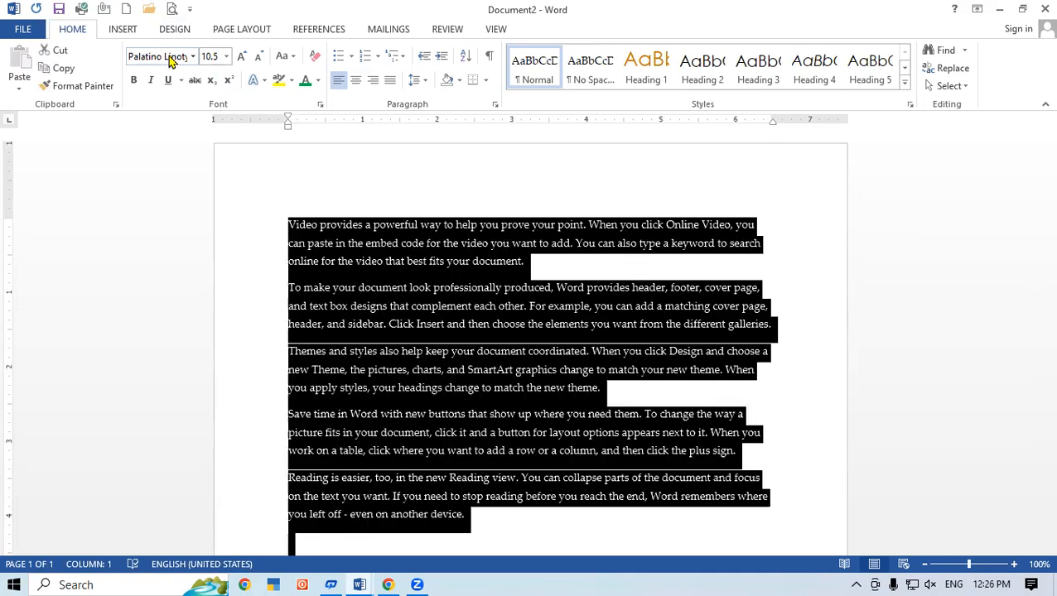
key(ctrl+shift+period)
key(ctrl+shift+period)
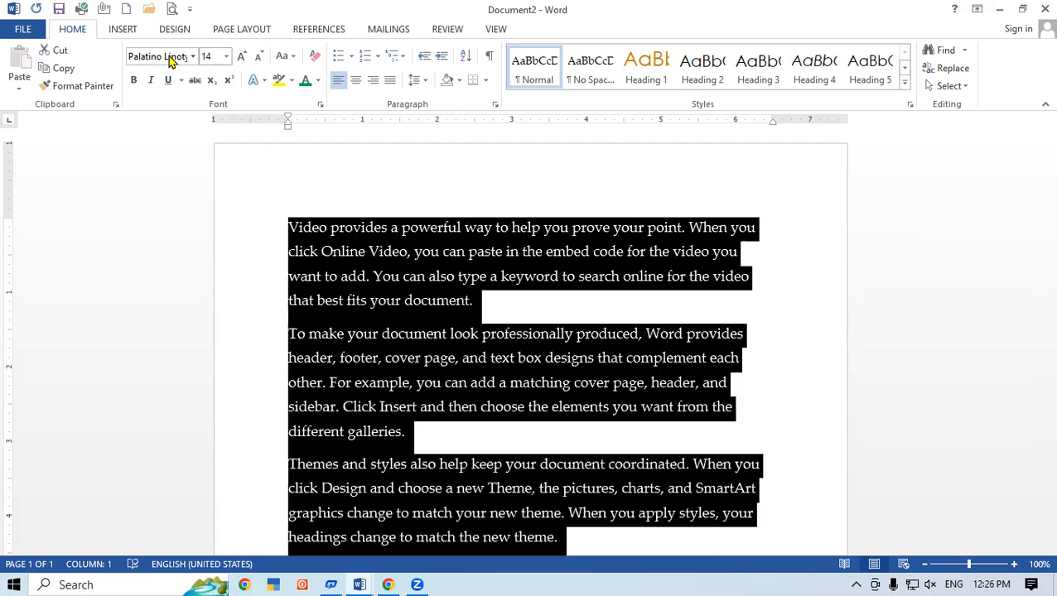
click(905, 83)
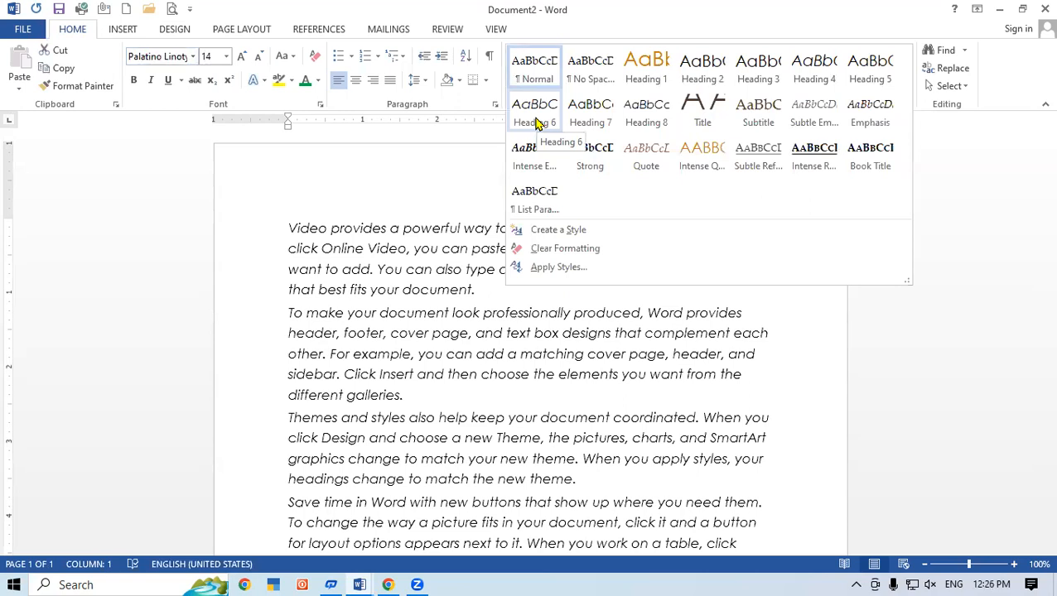
click(625, 417)
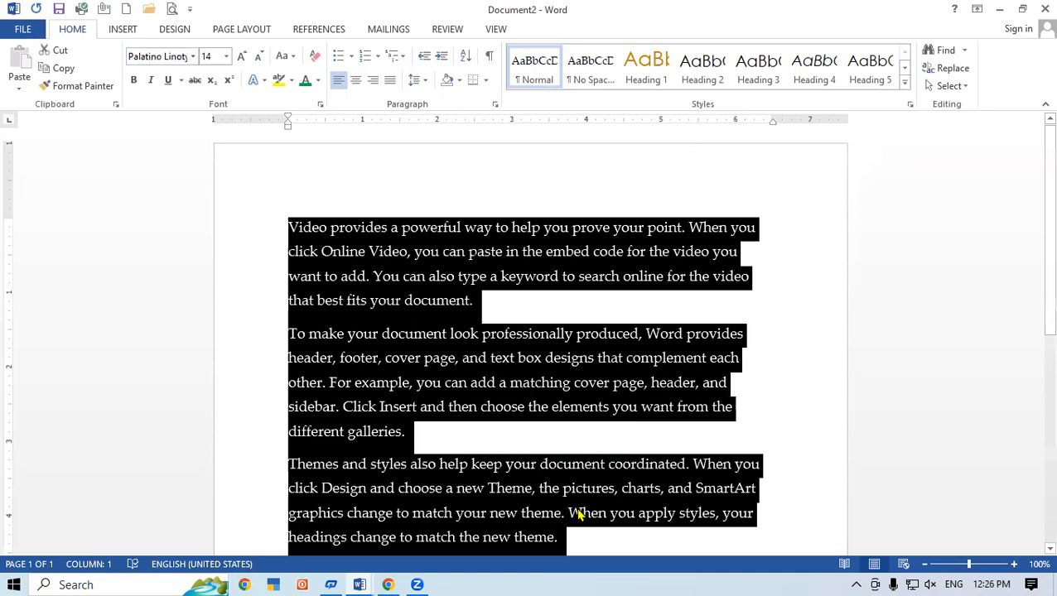
Switch back to Document1 and apply the built-in style set whose Heading 1 has a colour-filled band
mouse_move(360, 583)
click(307, 536)
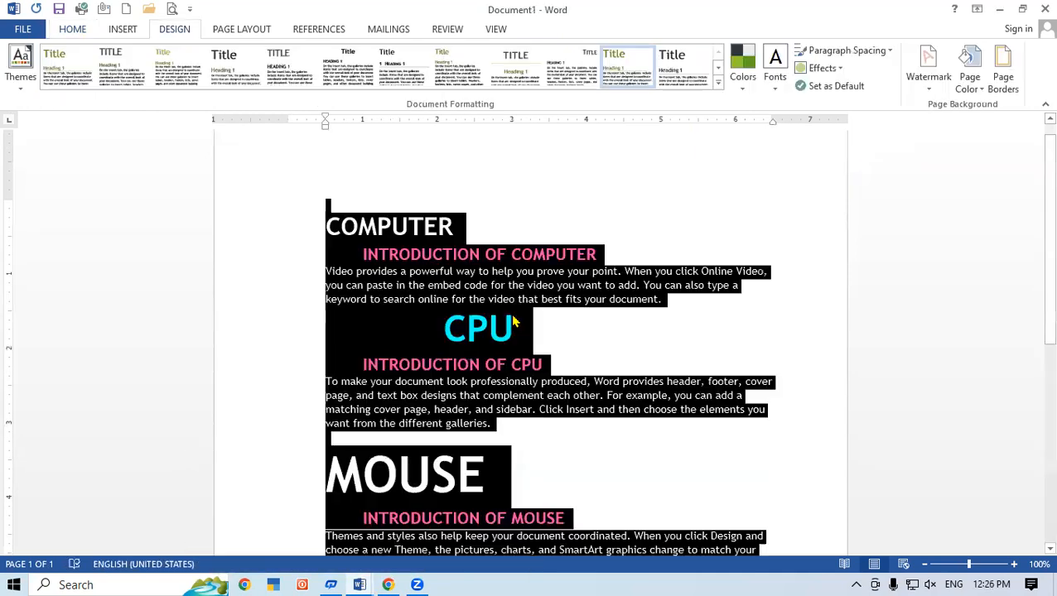
click(718, 83)
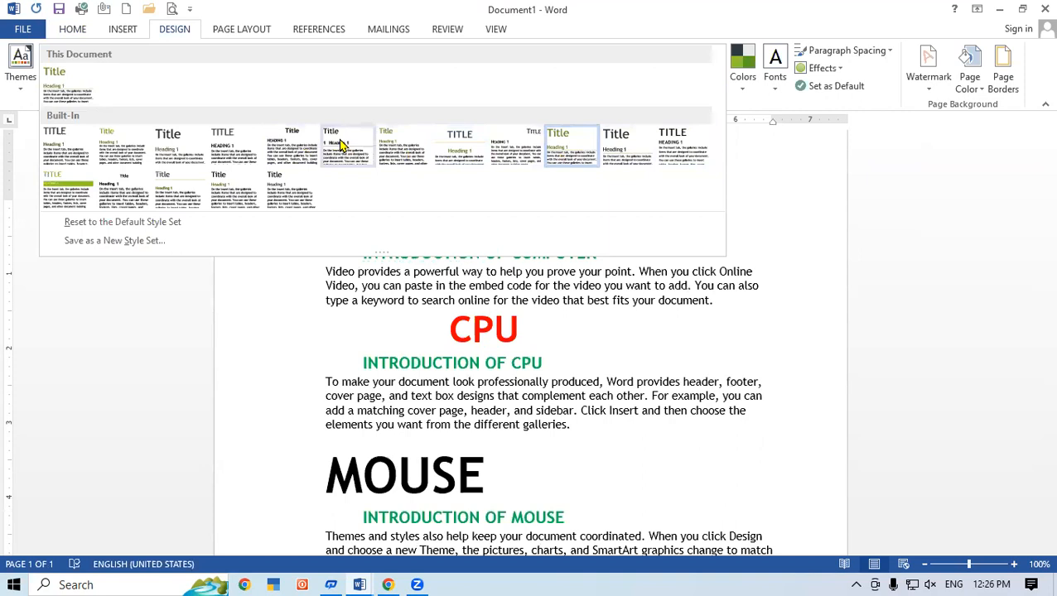
click(75, 182)
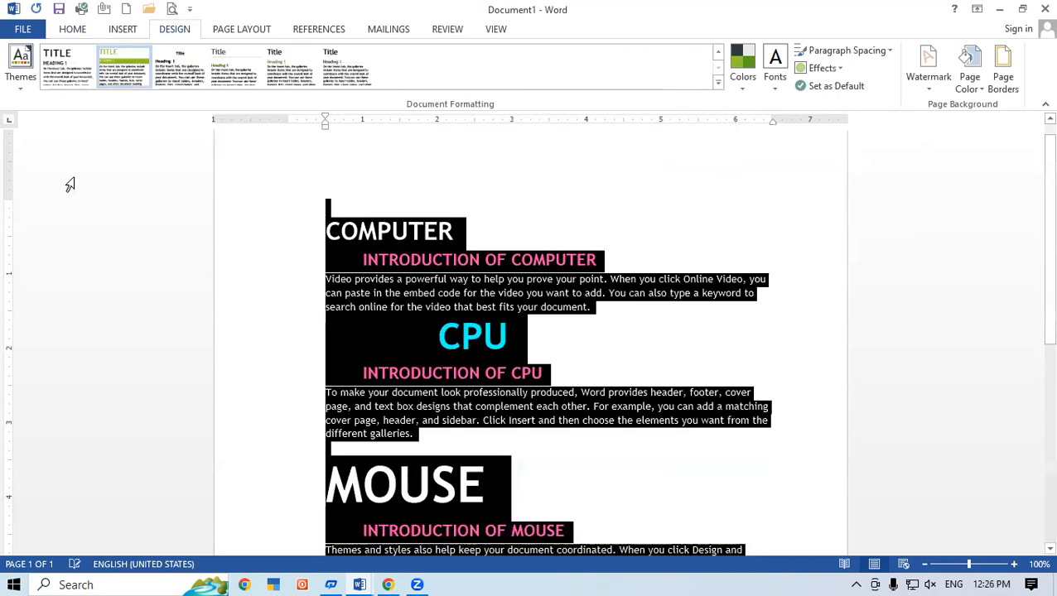
click(560, 356)
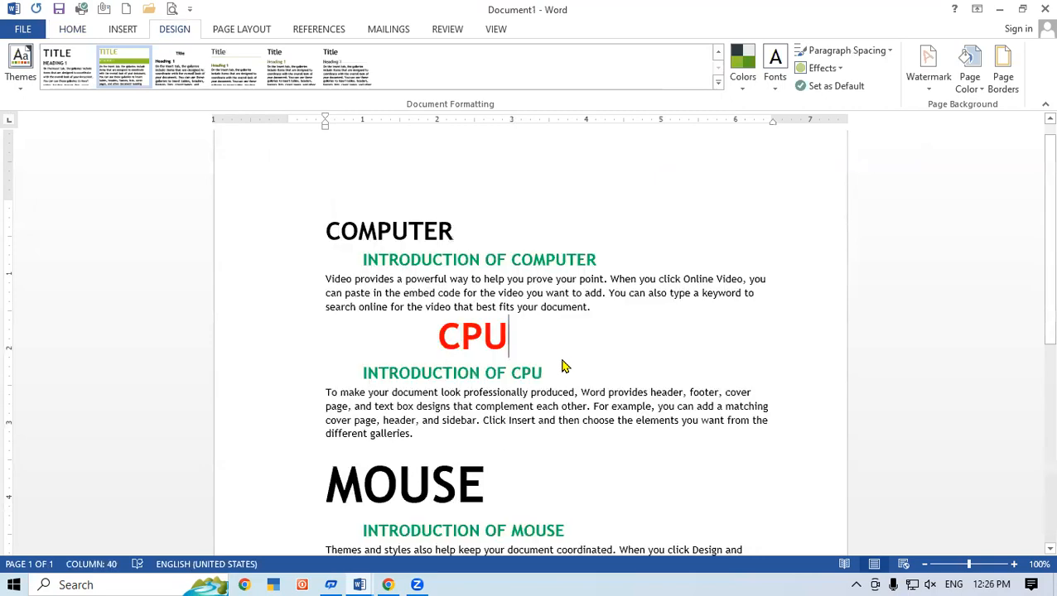
scroll(834, 319, down, 1)
scroll(1031, 280, down, 5)
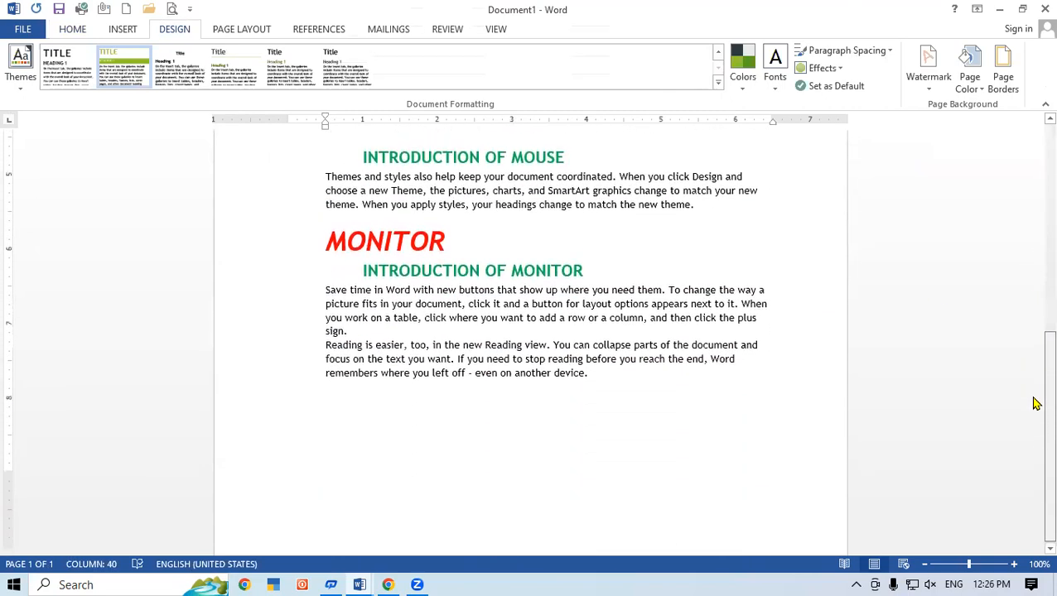
scroll(1031, 273, up, 4)
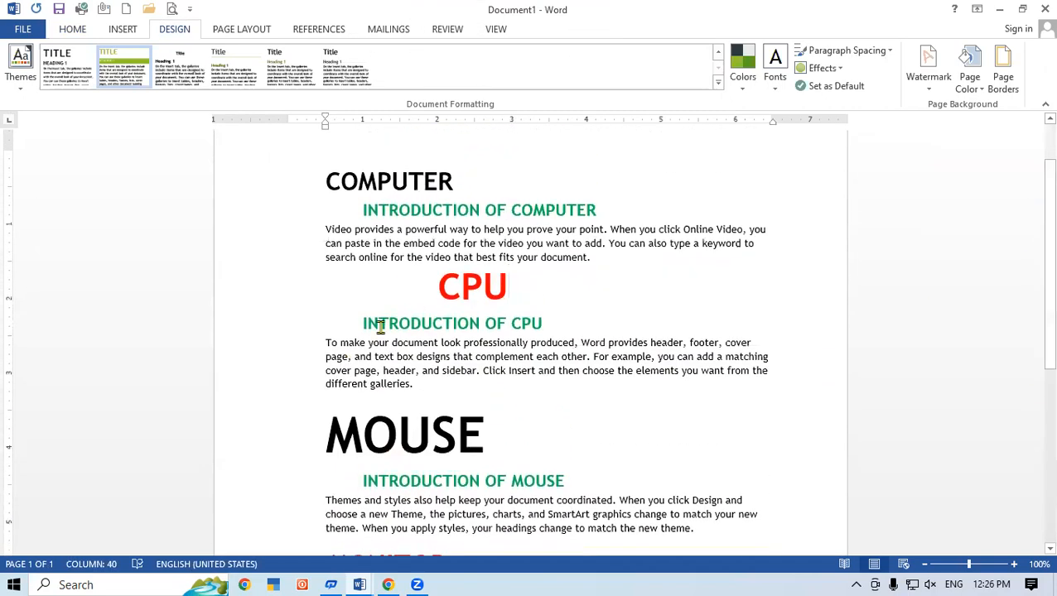
Apply the built-in Centered style set to the whole document
key(ctrl+a)
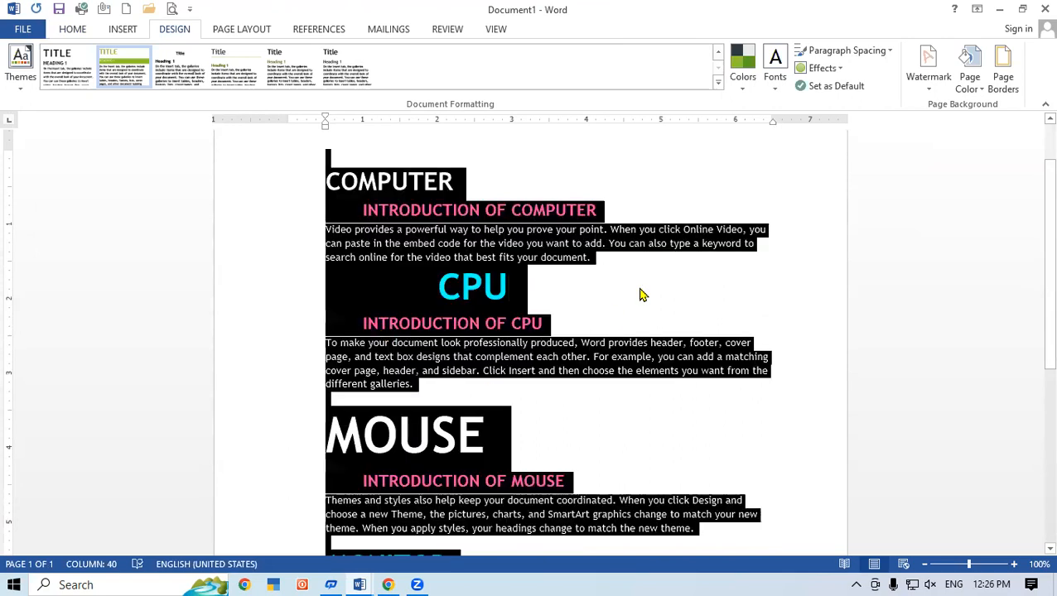
click(742, 83)
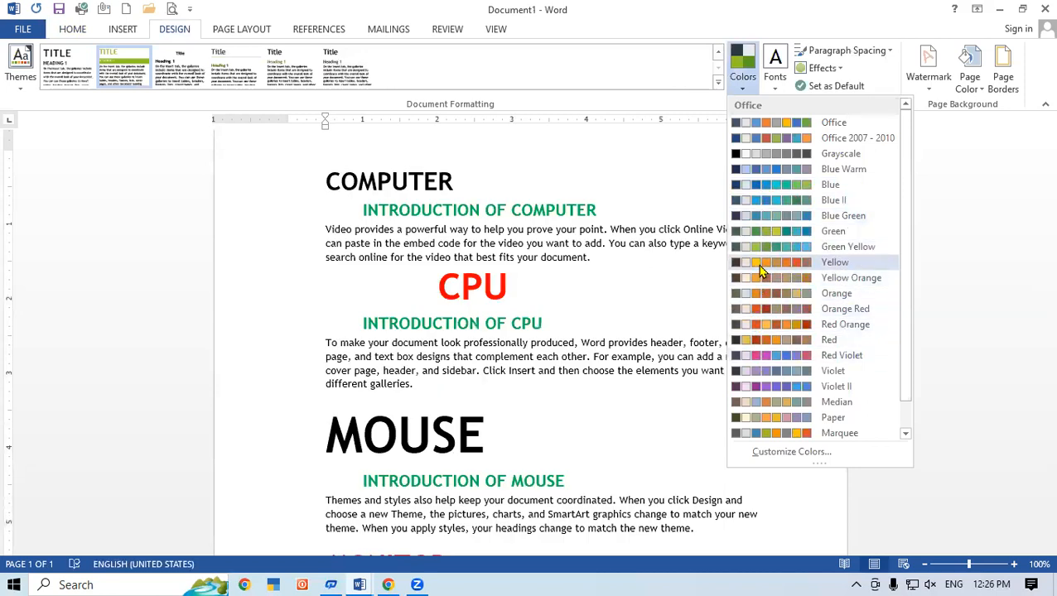
click(761, 139)
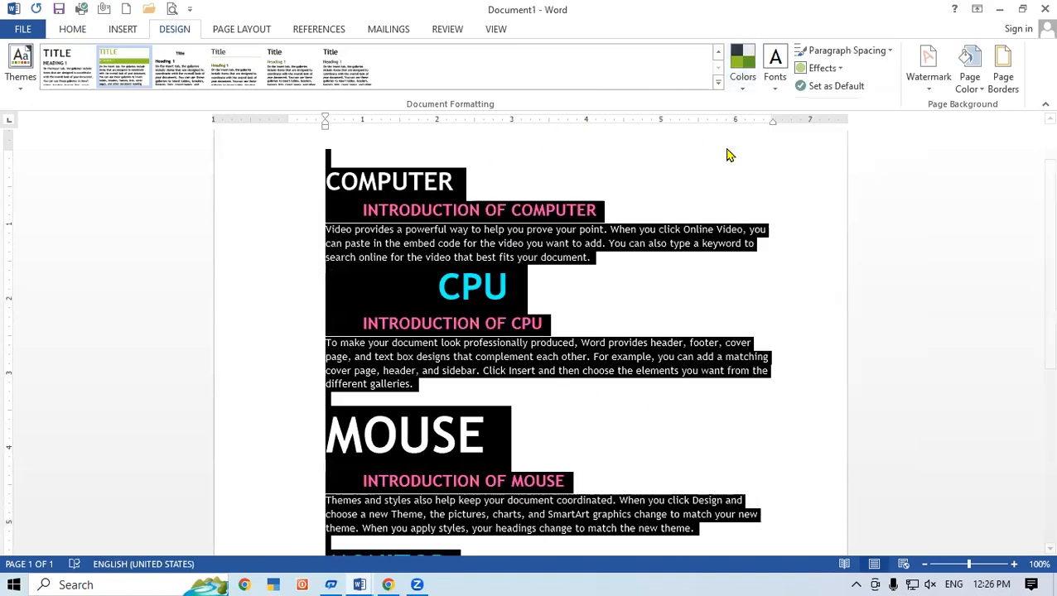
click(720, 84)
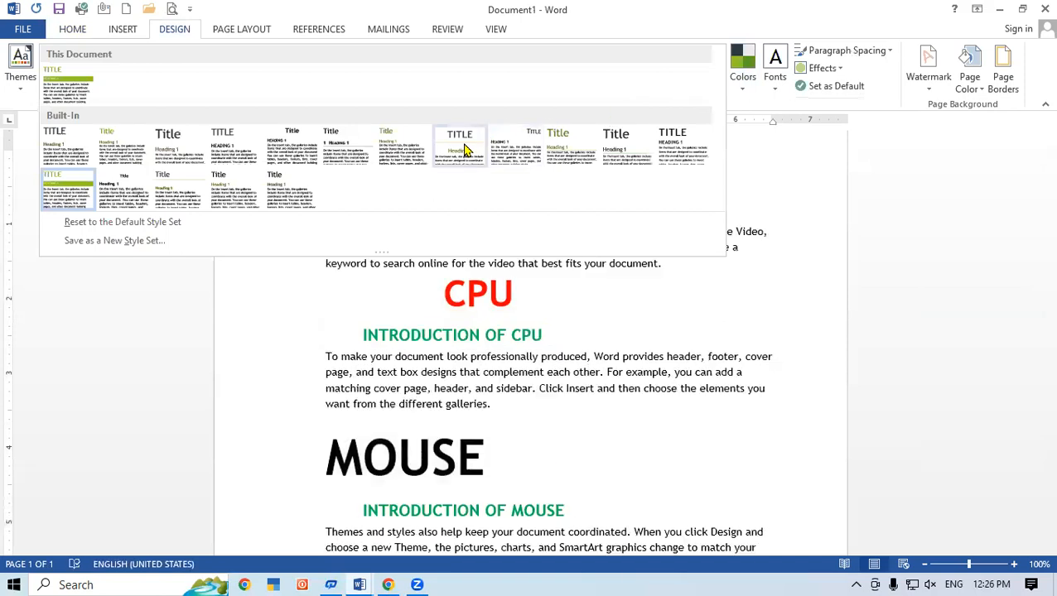
click(462, 148)
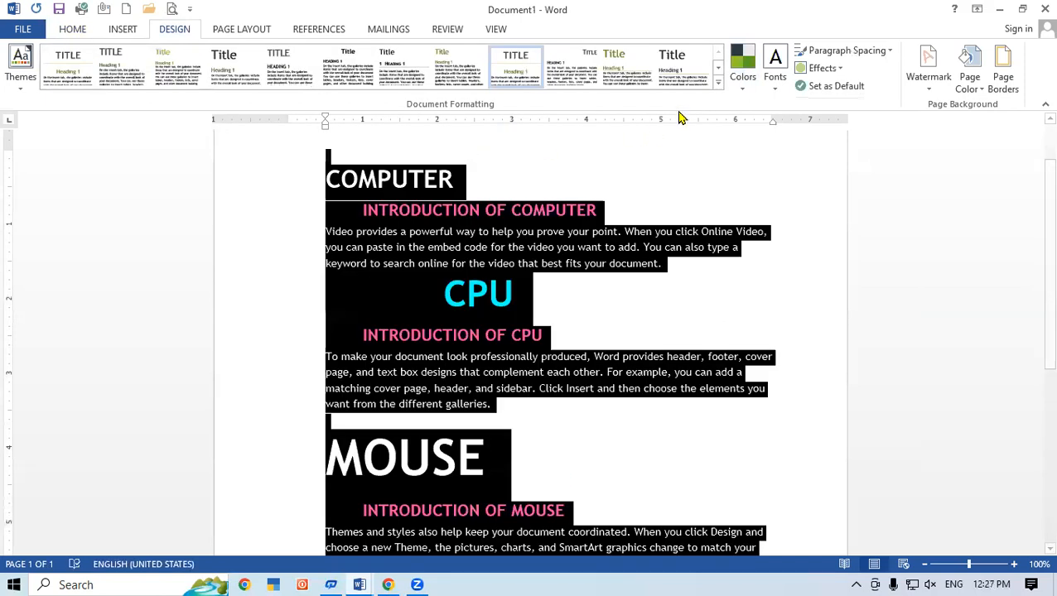
Apply the Quote paragraph style to all the selected text
click(743, 79)
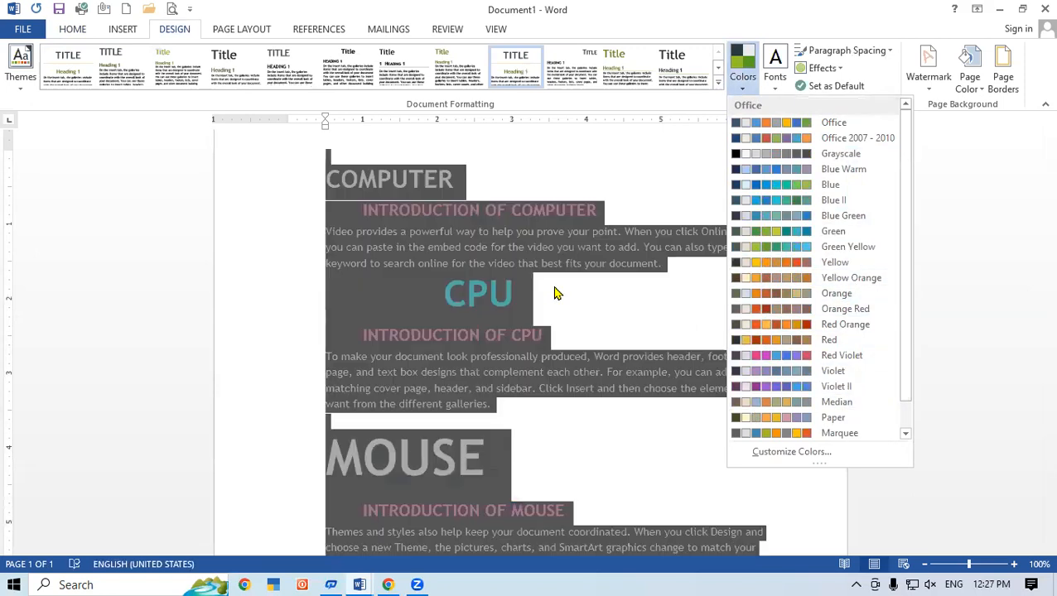
click(554, 287)
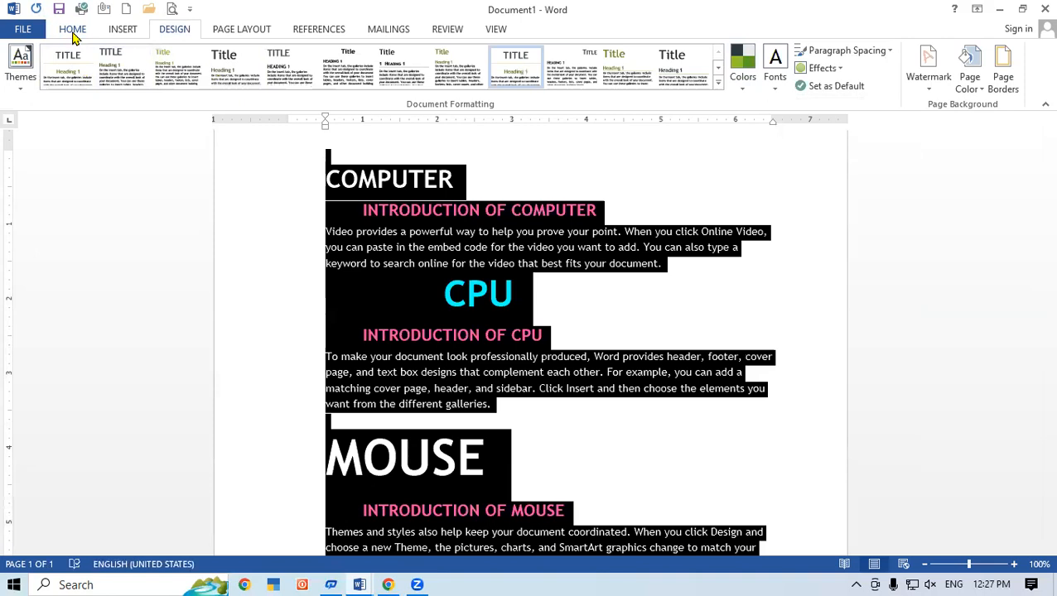
click(74, 31)
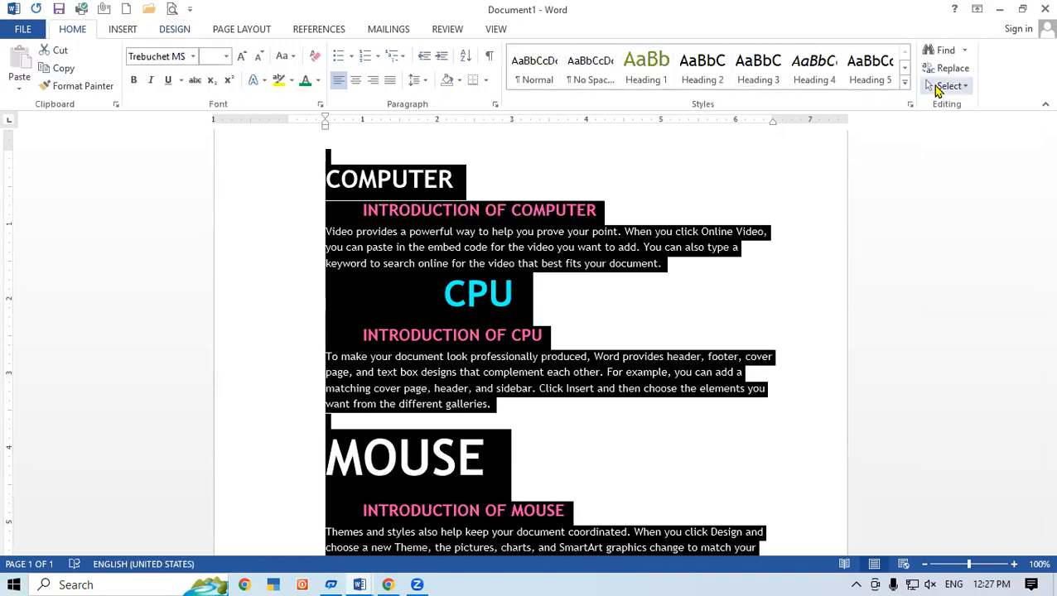
click(904, 84)
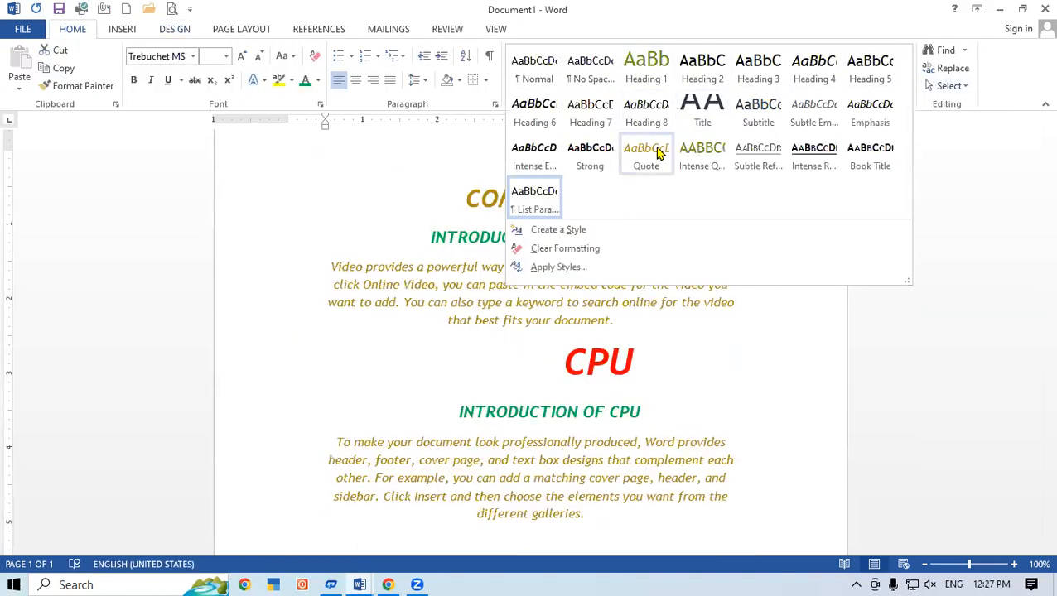
click(656, 152)
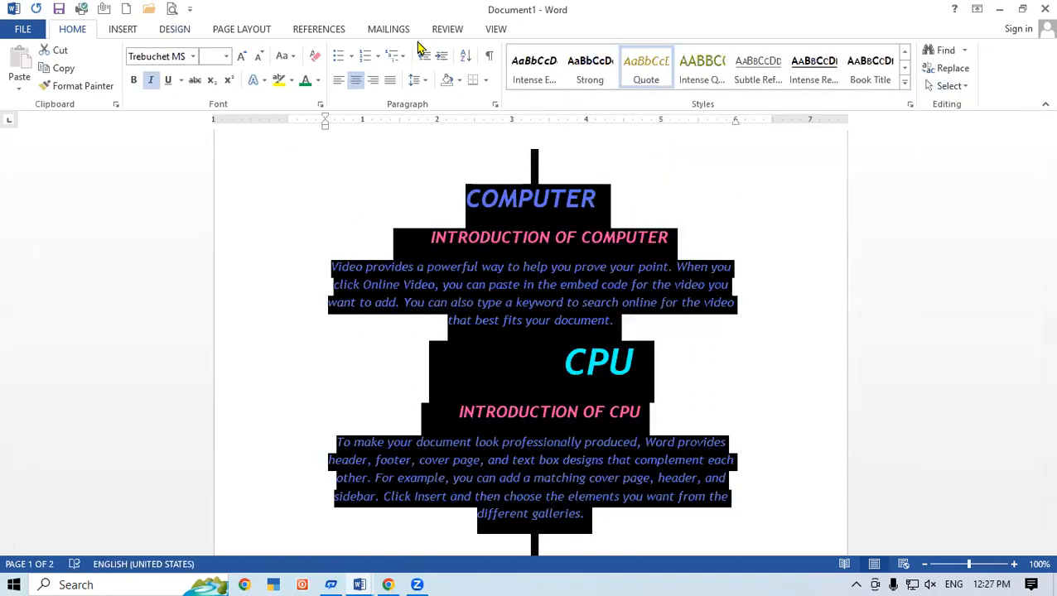
Change the document's theme colours to Office 2007 - 2010
click(174, 32)
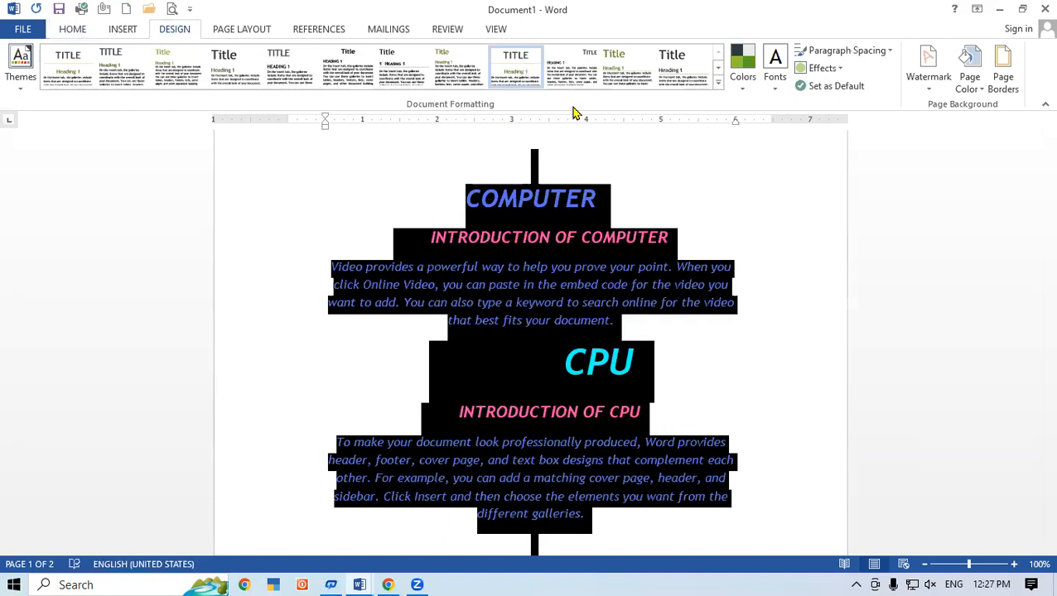
click(739, 91)
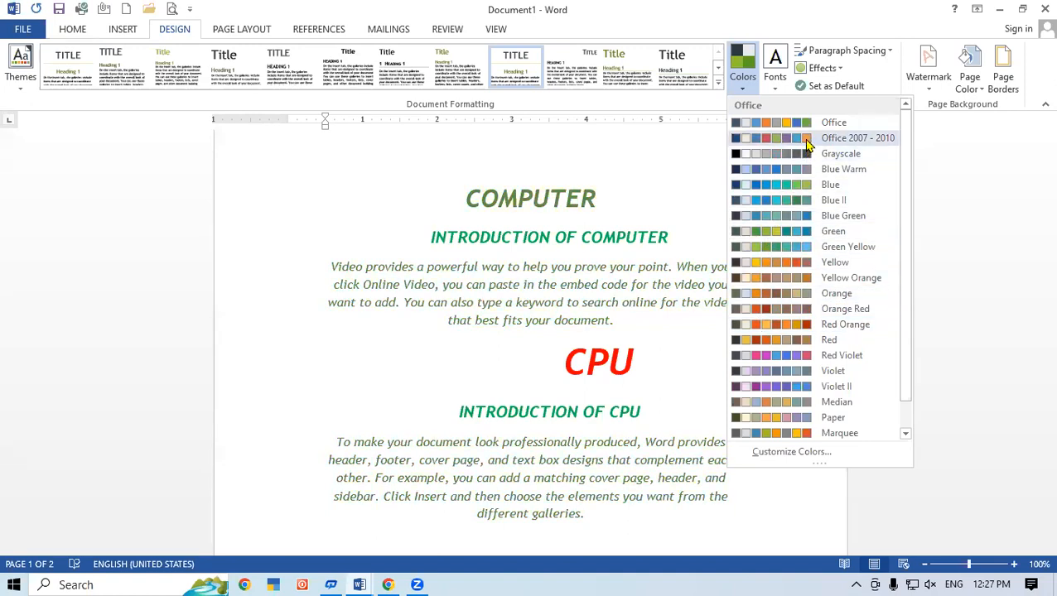
click(807, 139)
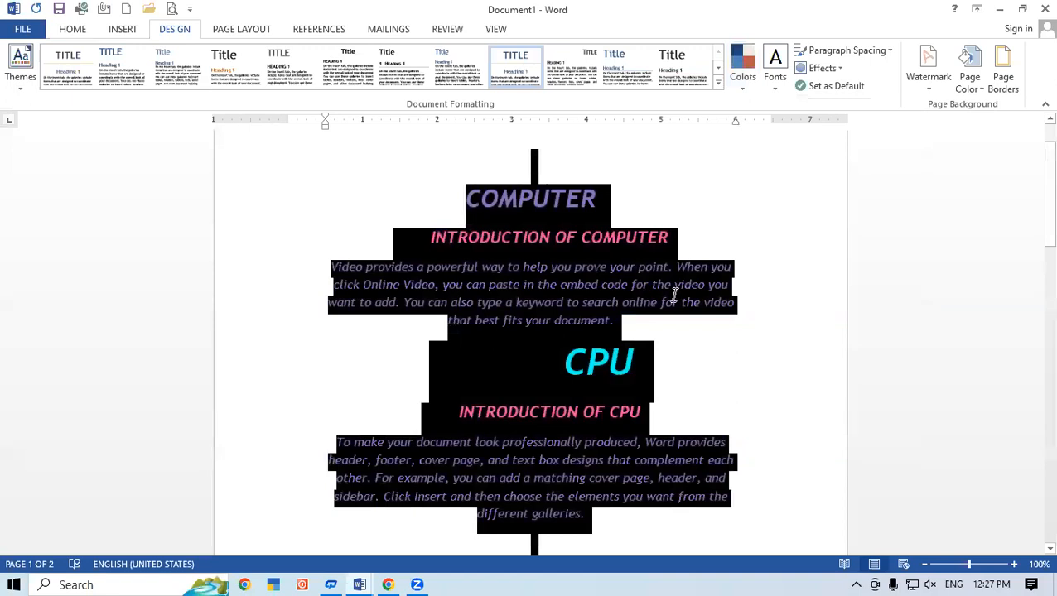
click(675, 296)
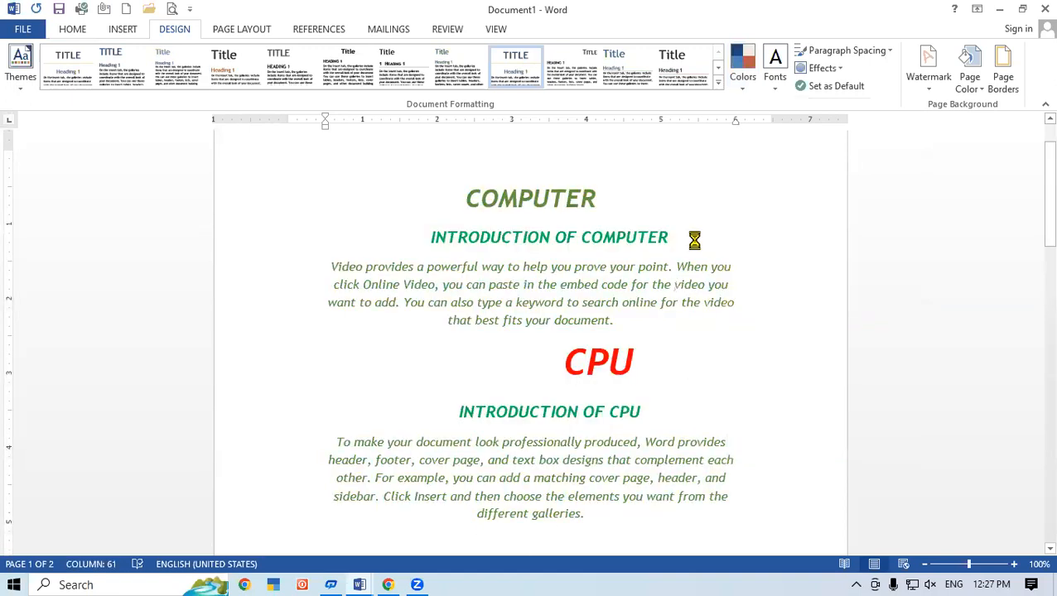
Change the document's theme fonts to the Arial Black-Arial set
key(ctrl+a)
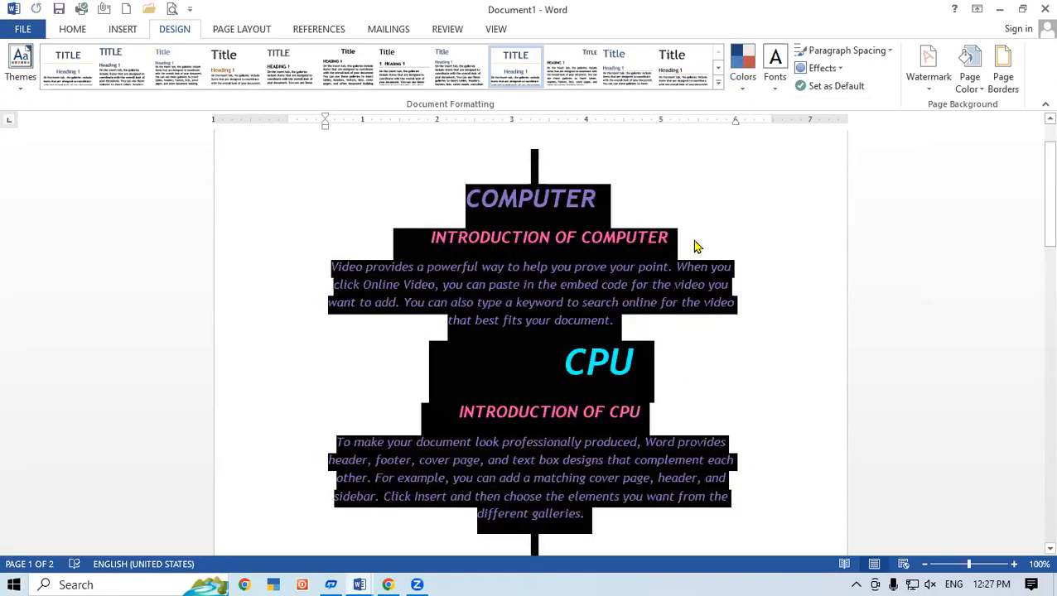
click(771, 92)
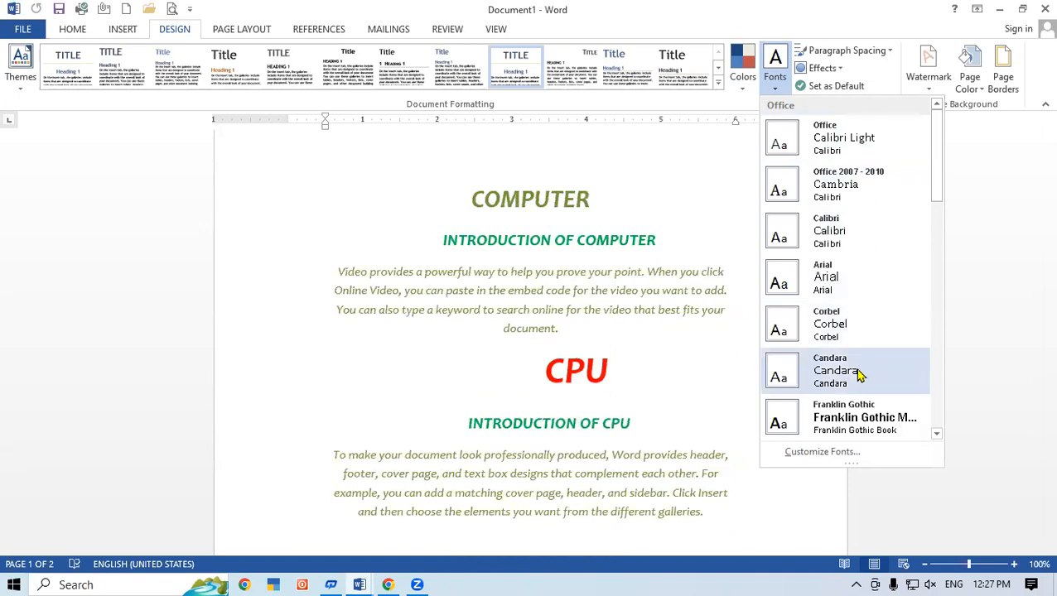
drag(935, 181, 937, 304)
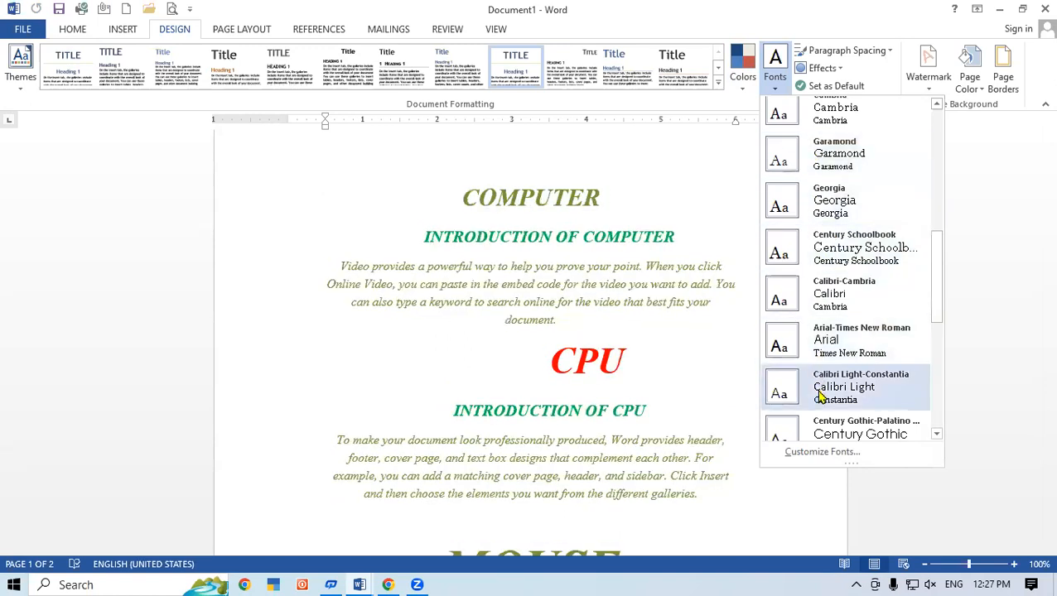
scroll(820, 397, down, 2)
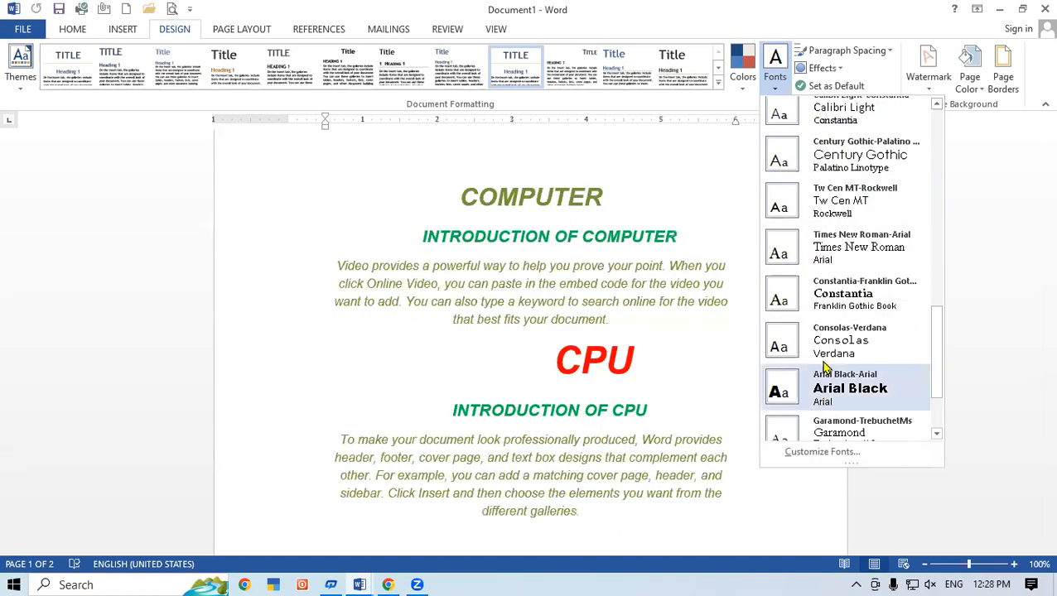
click(822, 391)
Preview the built-in paragraph spacing options, such as Open, on the whole document without applying one
key(ctrl+a)
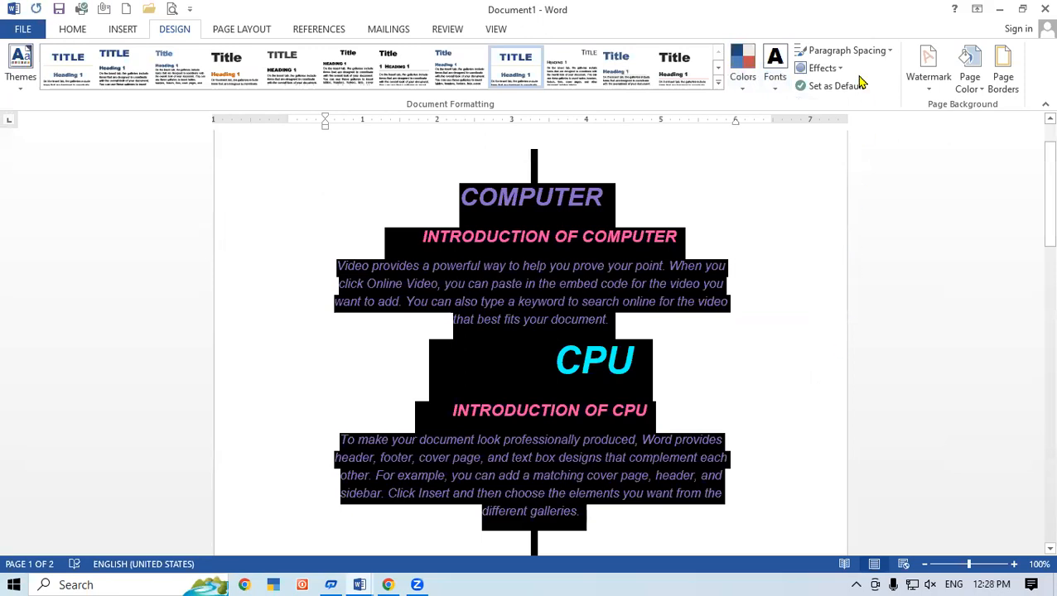
click(848, 50)
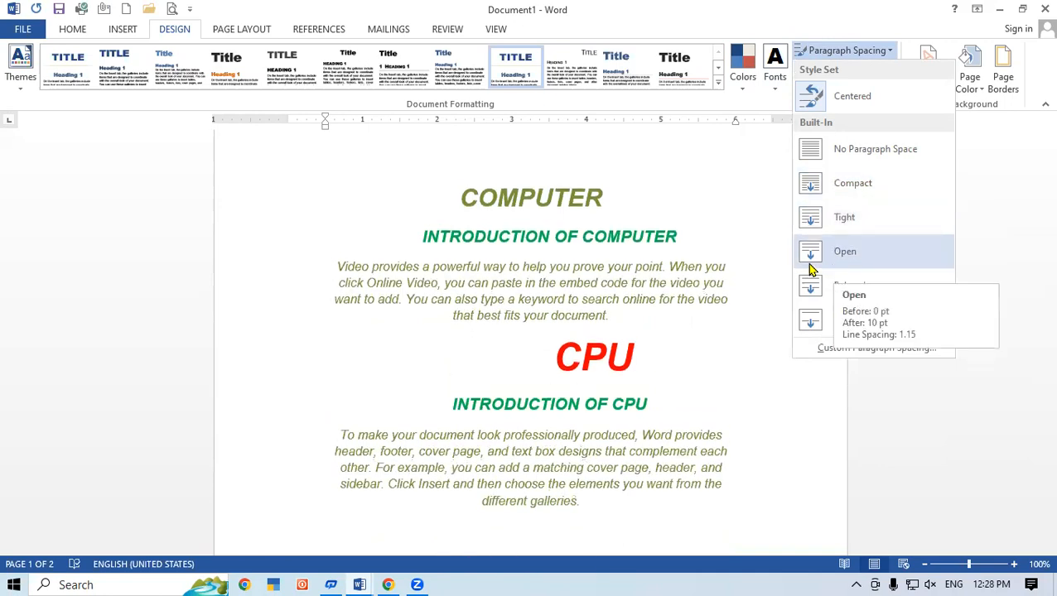
click(520, 284)
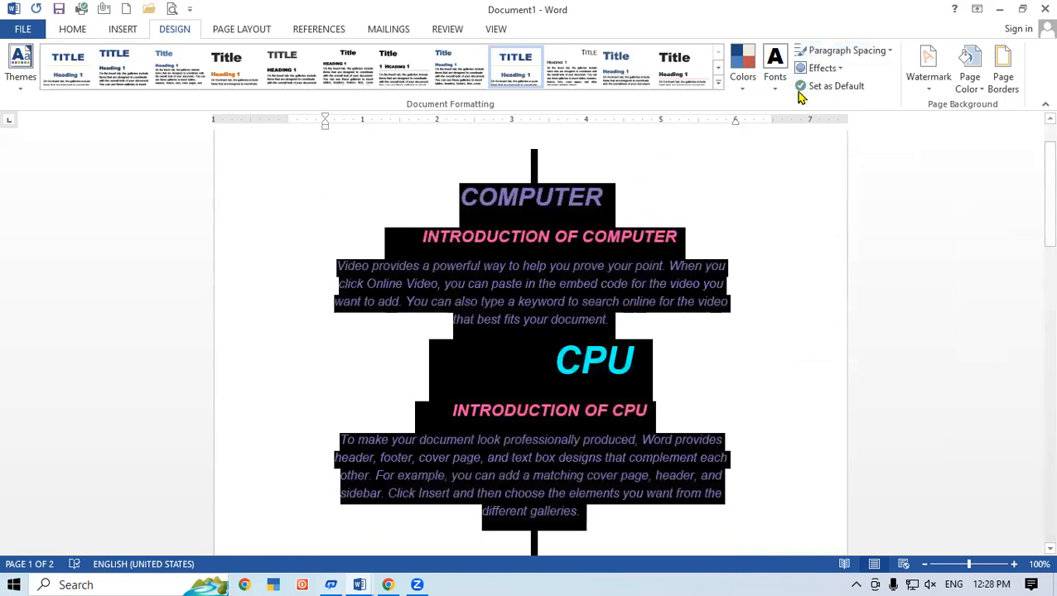
Apply the Inset theme effects and switch the document theme to Facet
click(823, 69)
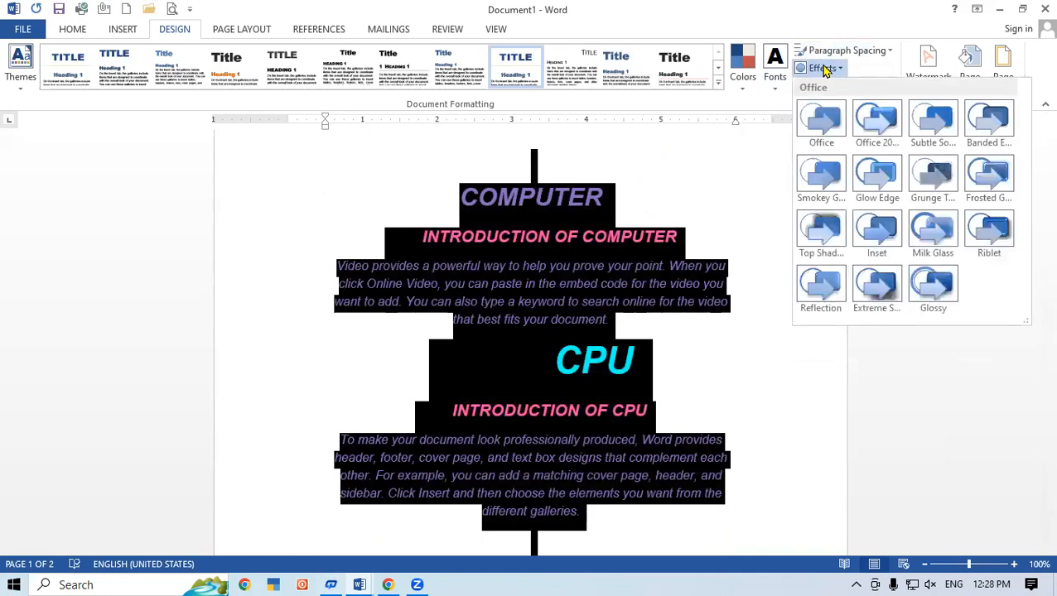
click(887, 228)
click(25, 85)
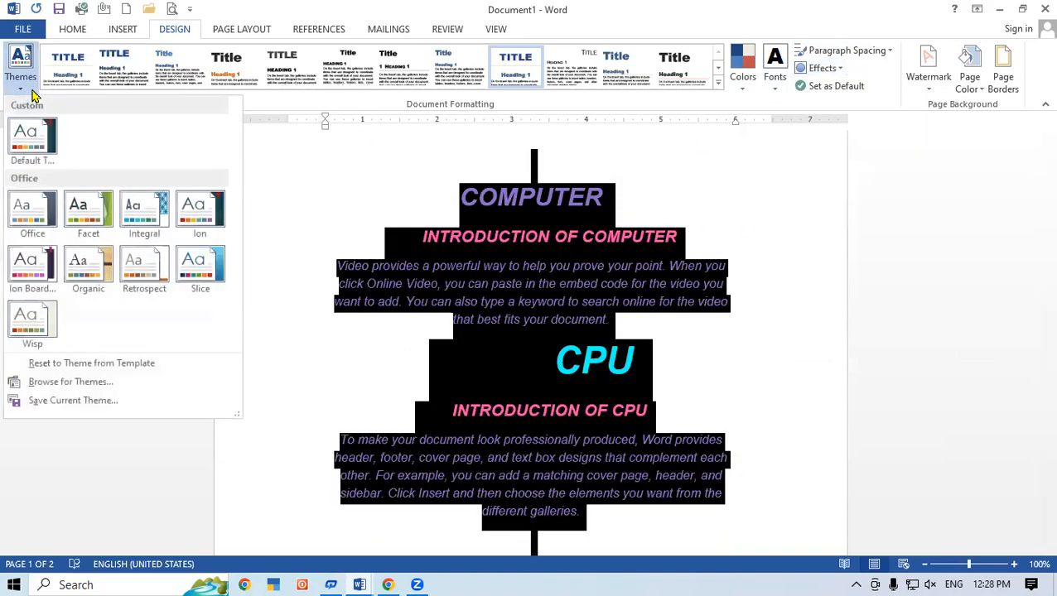
click(94, 215)
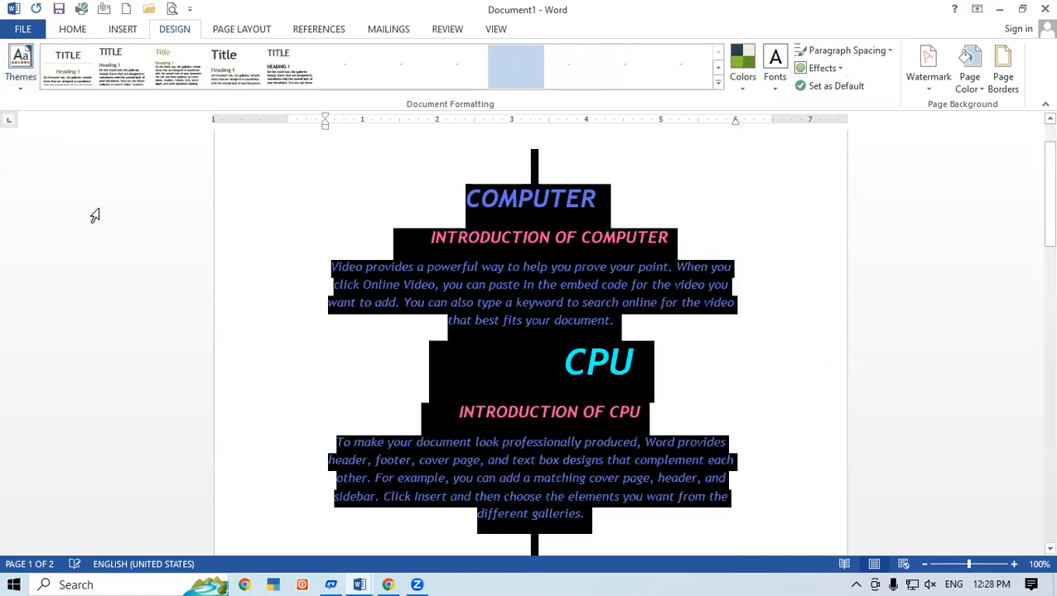
click(822, 68)
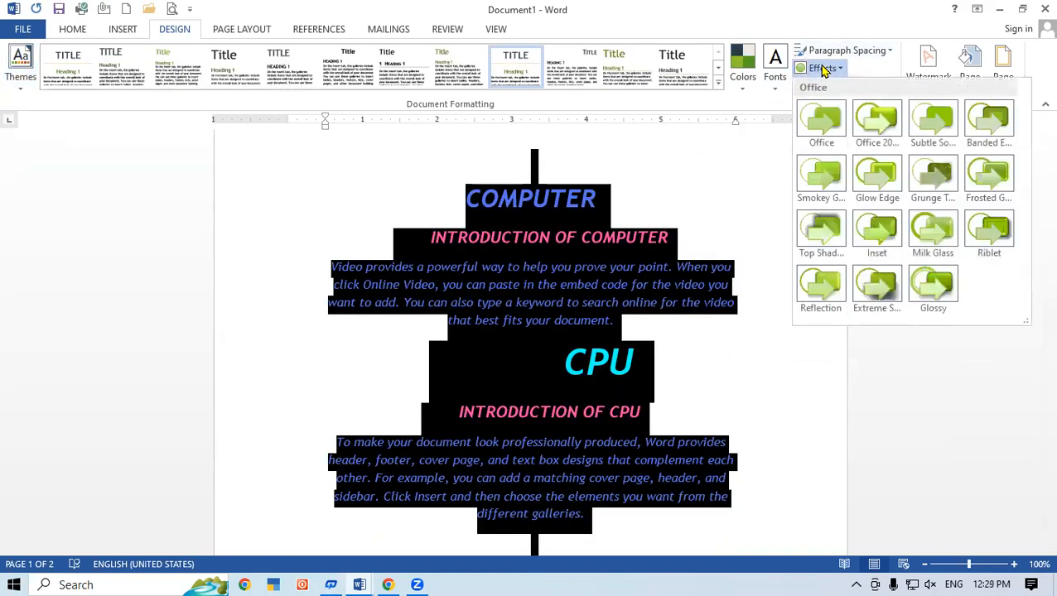
click(347, 215)
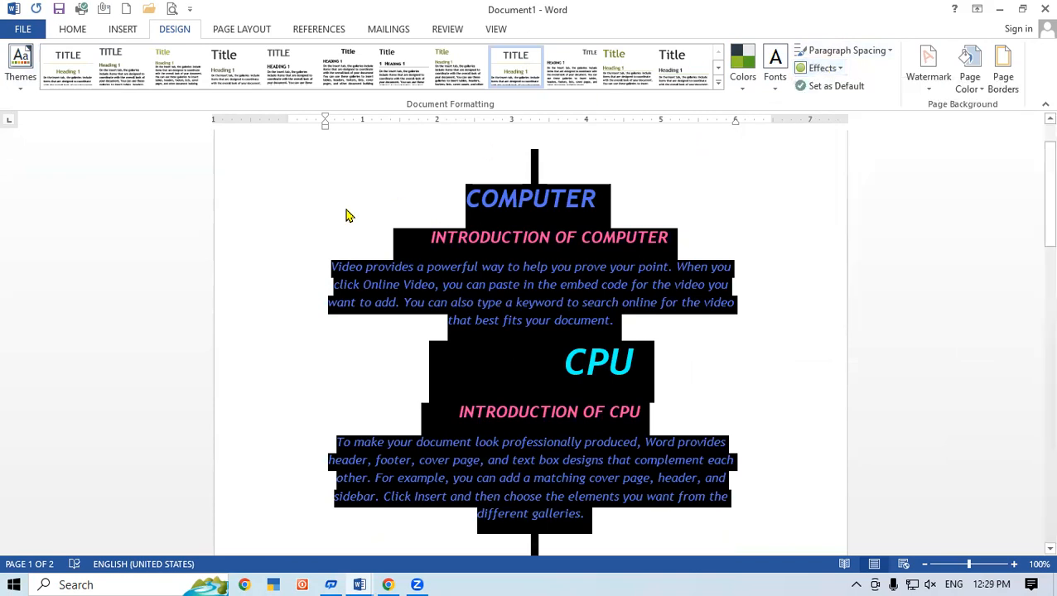
Change the document theme to Ion Boardroom and apply the Riblet theme effects
click(27, 80)
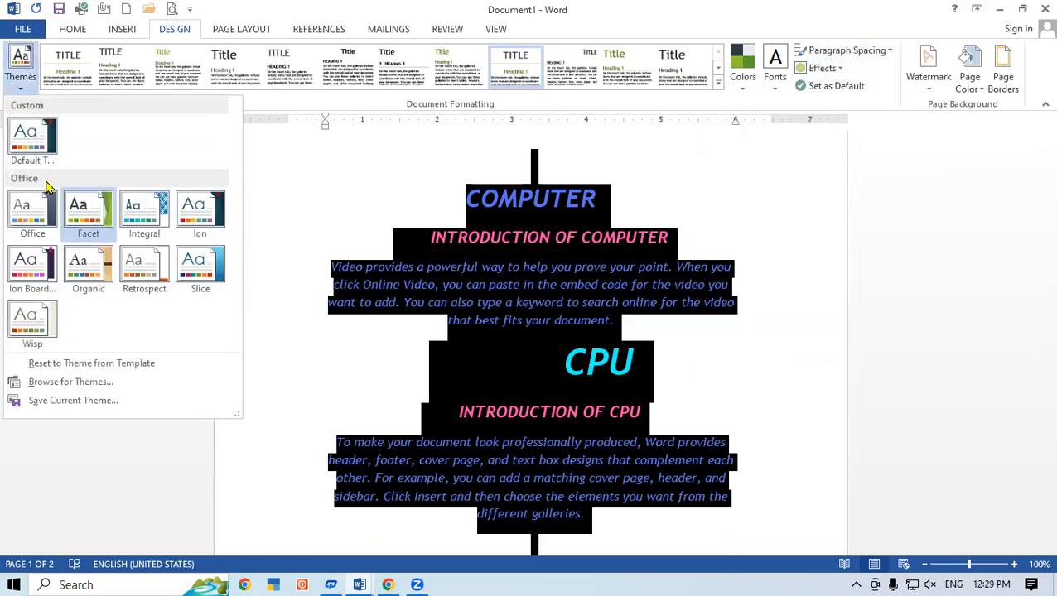
click(30, 273)
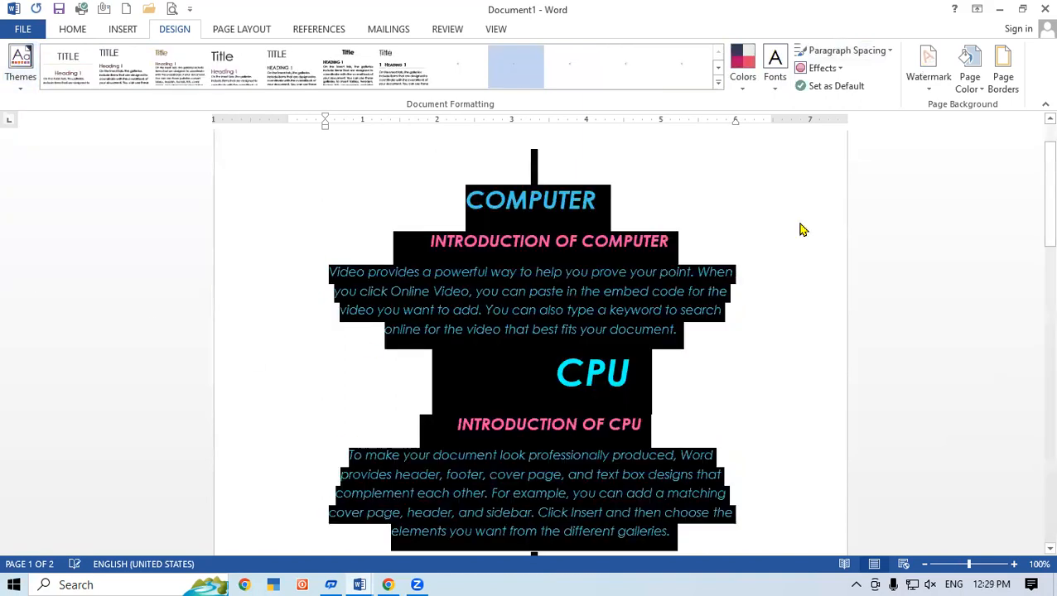
click(841, 71)
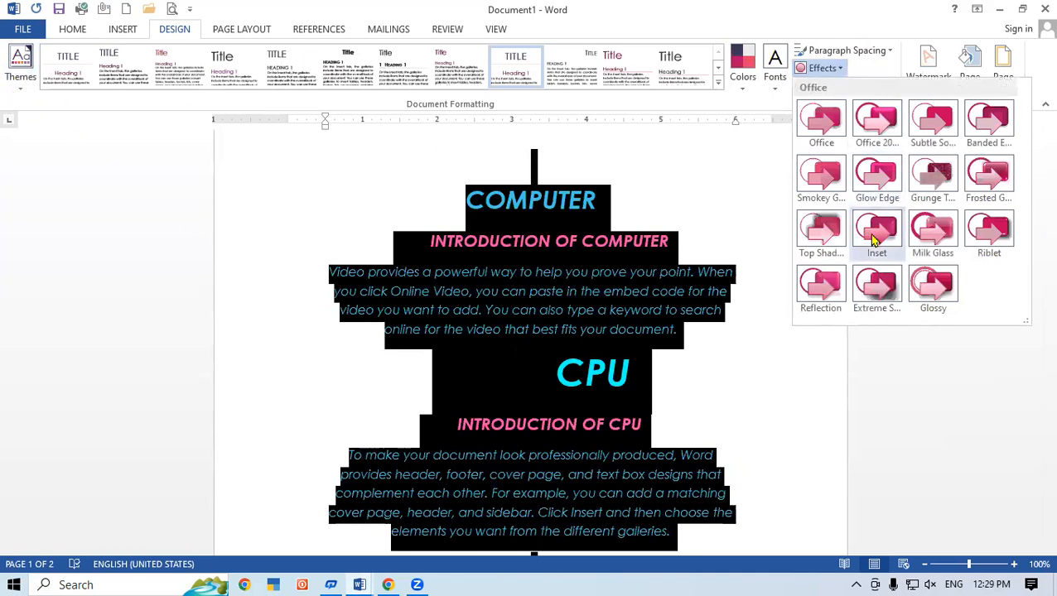
click(984, 237)
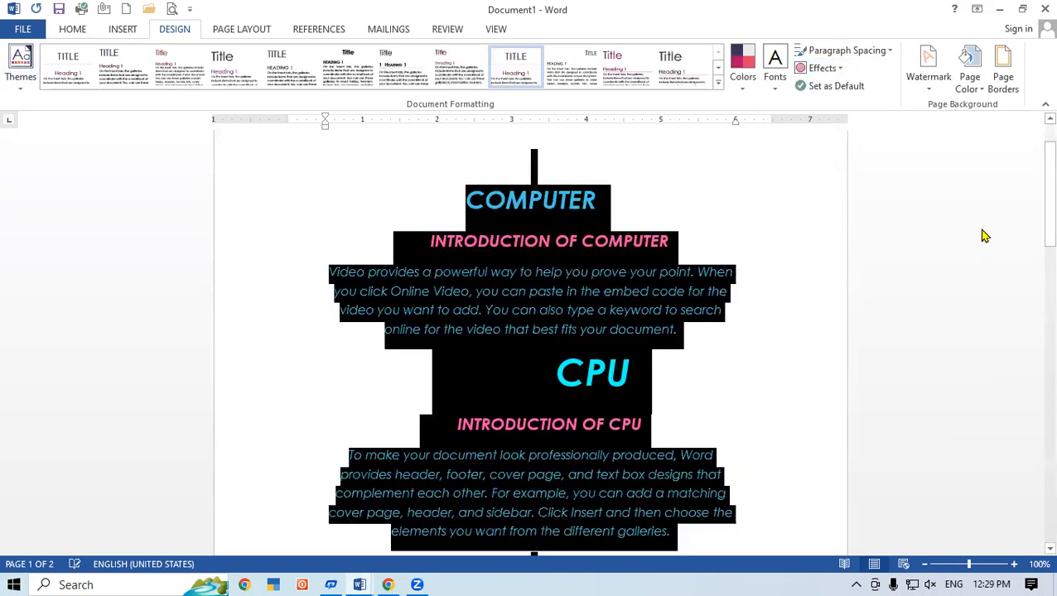
click(790, 248)
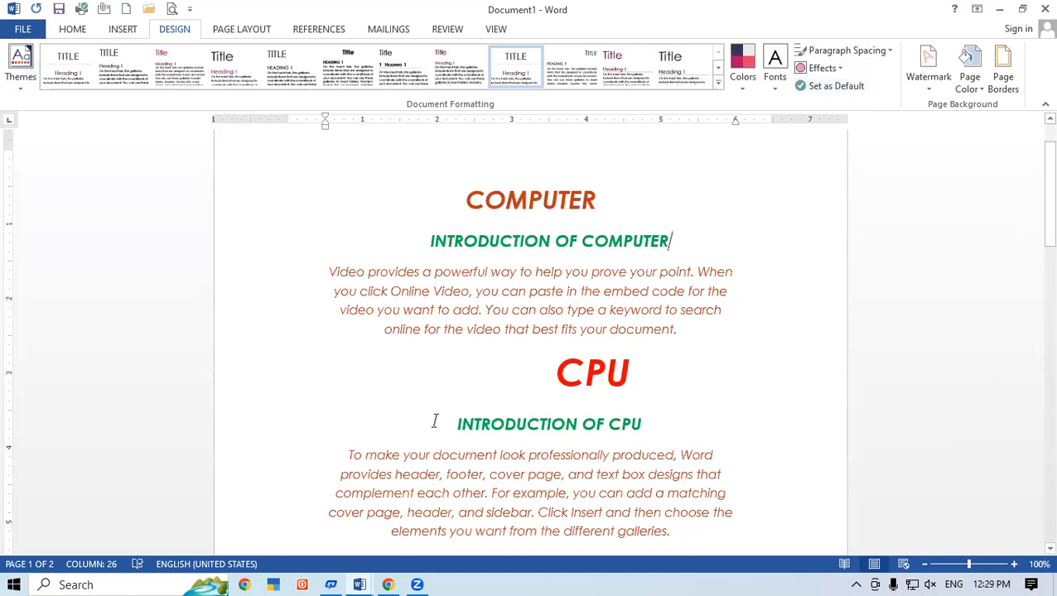
Set the current style set and theme as the default for all new blank documents
key(ctrl+a)
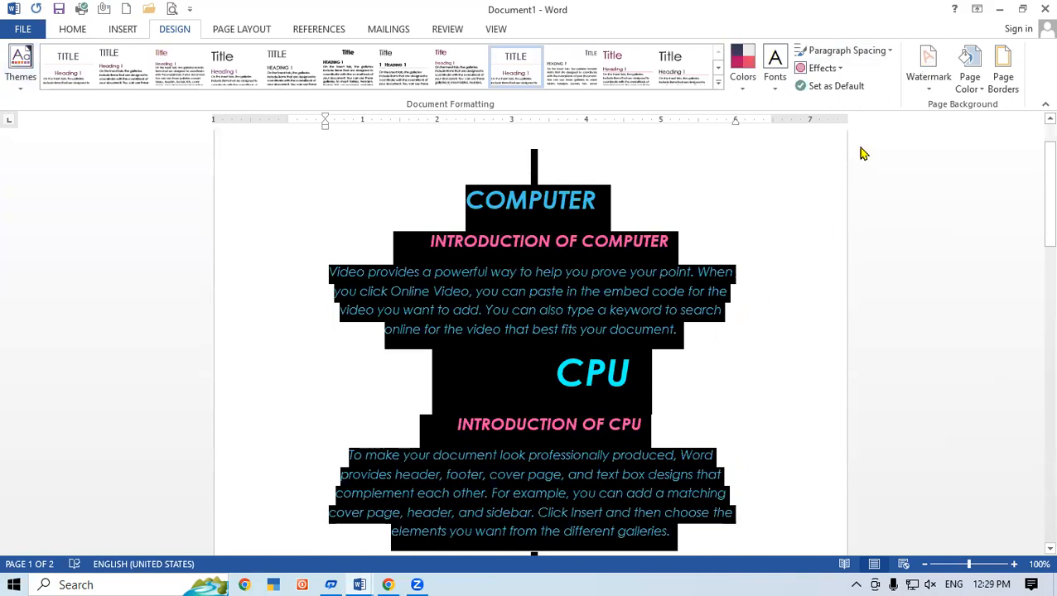
click(855, 91)
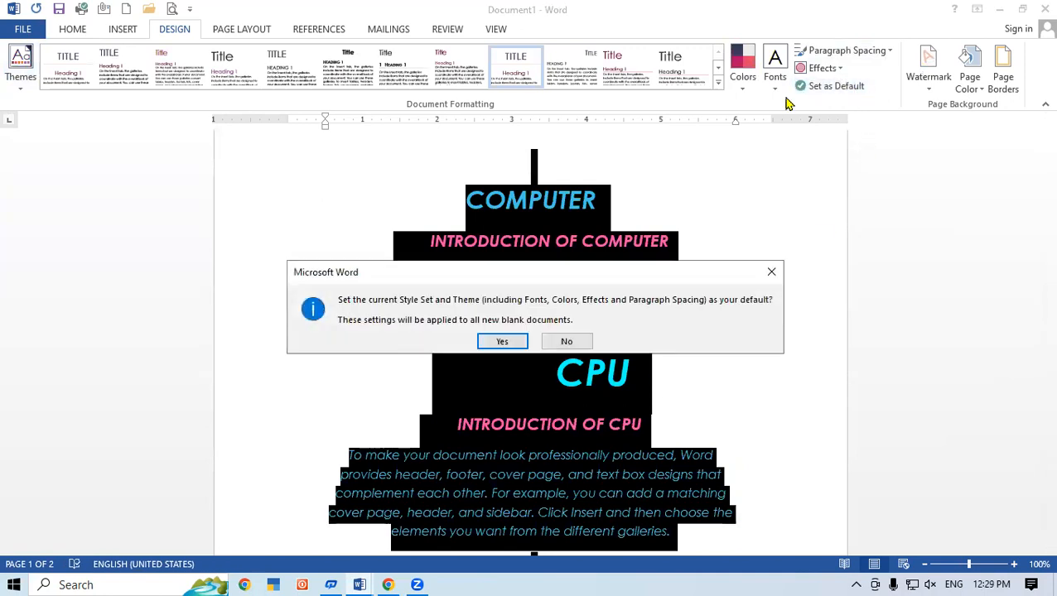
click(502, 343)
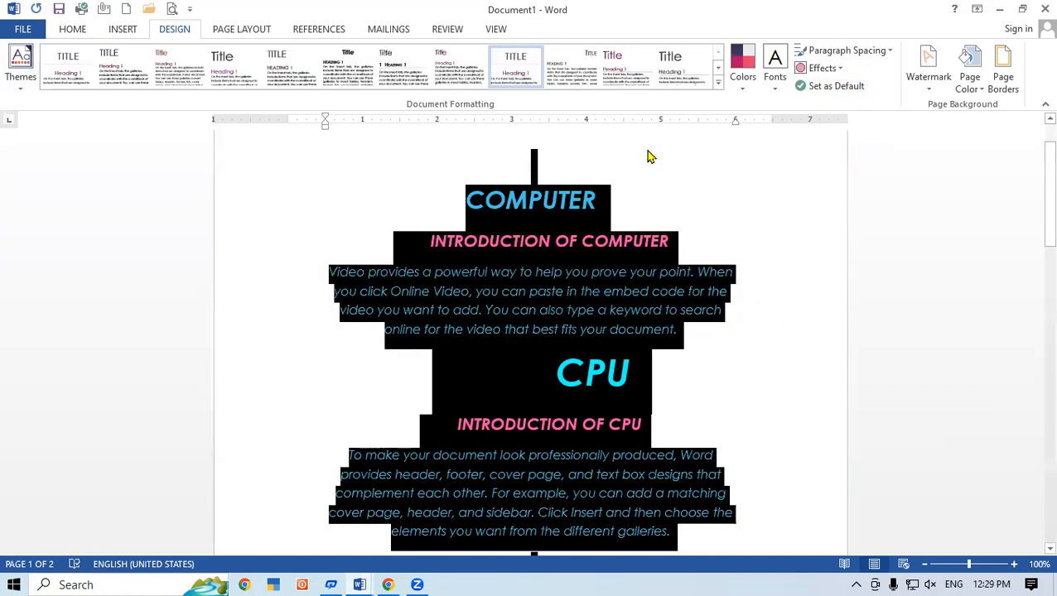
Apply the built-in style set already highlighted in the gallery to the document again
click(717, 86)
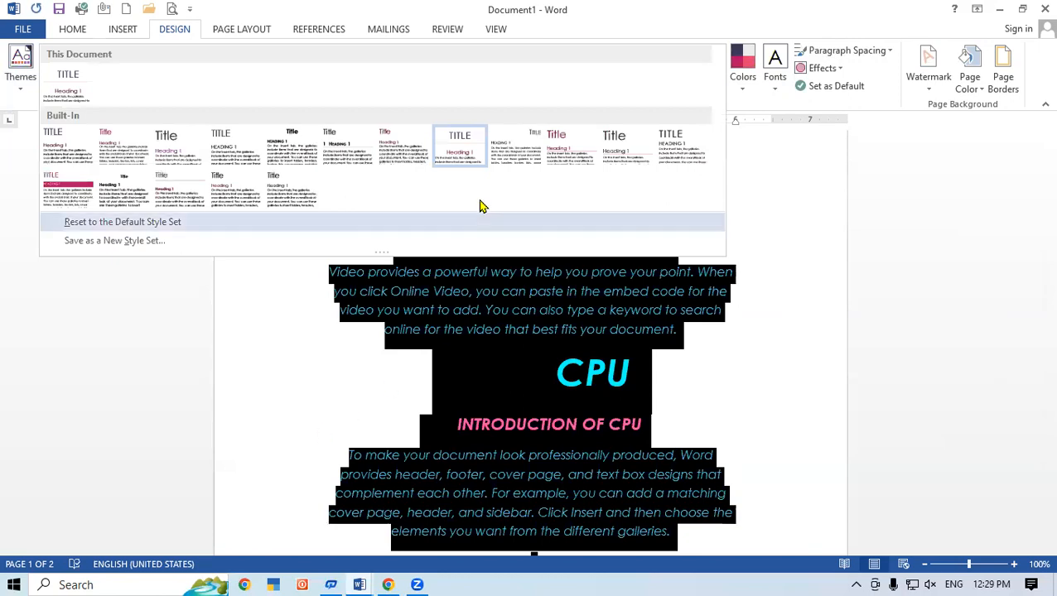
click(463, 147)
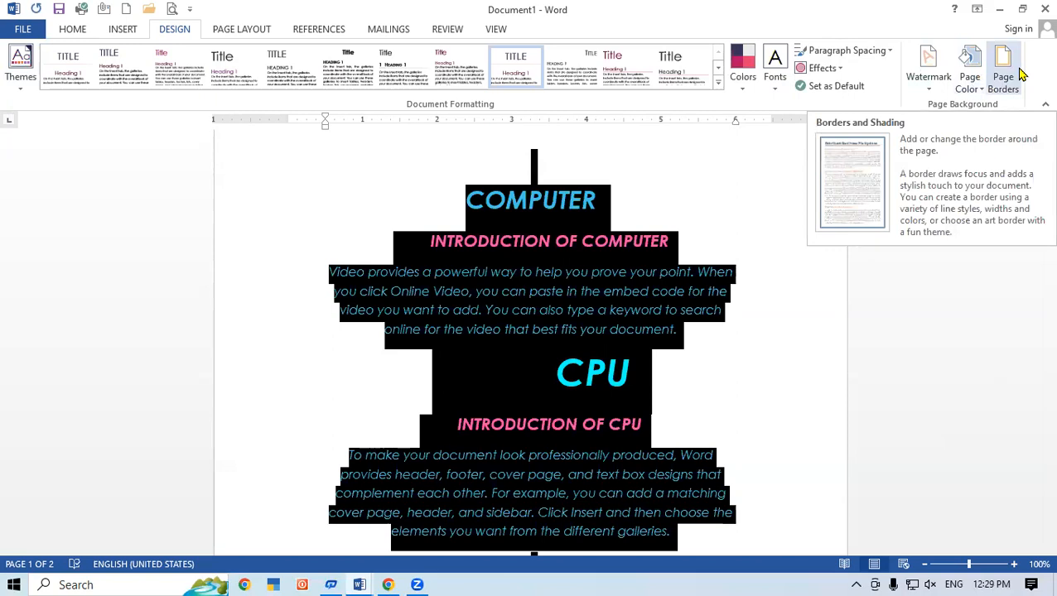
Search the document for the word "DOCUMENT", look through the highlighted matches and close the search
click(77, 34)
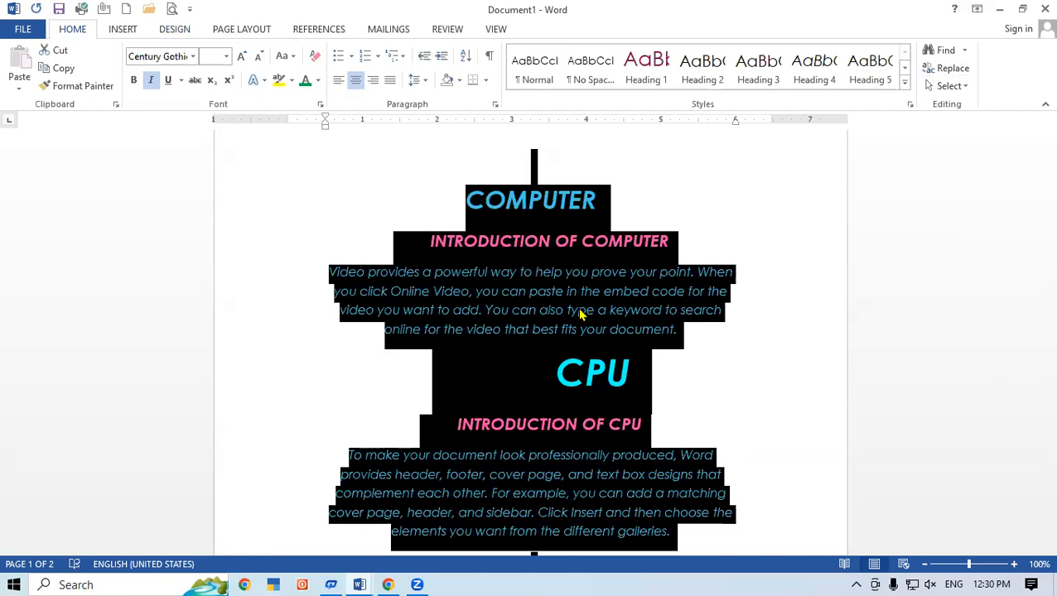
key(ctrl+f)
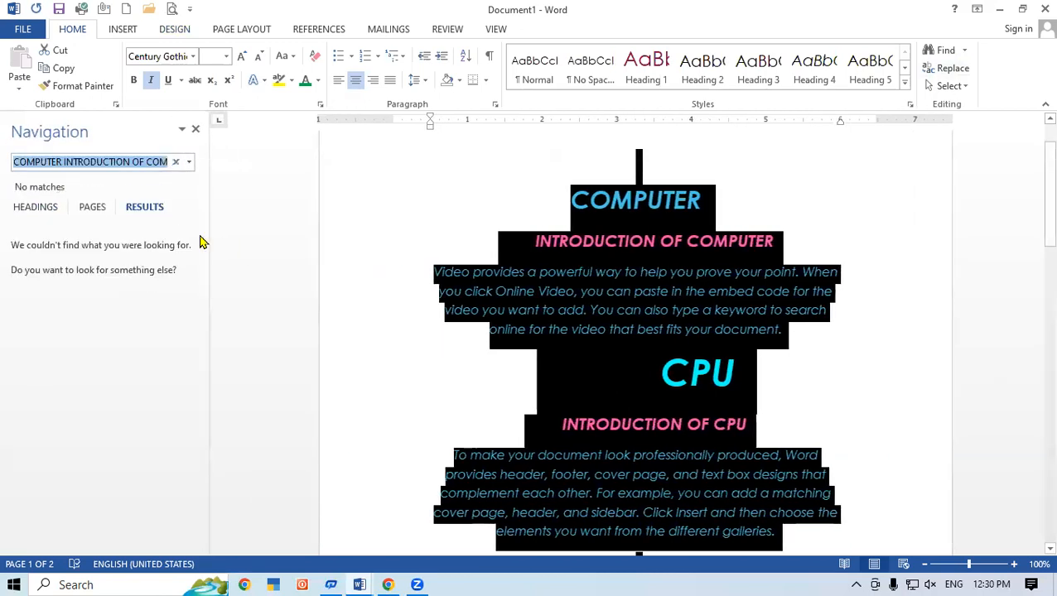
click(174, 163)
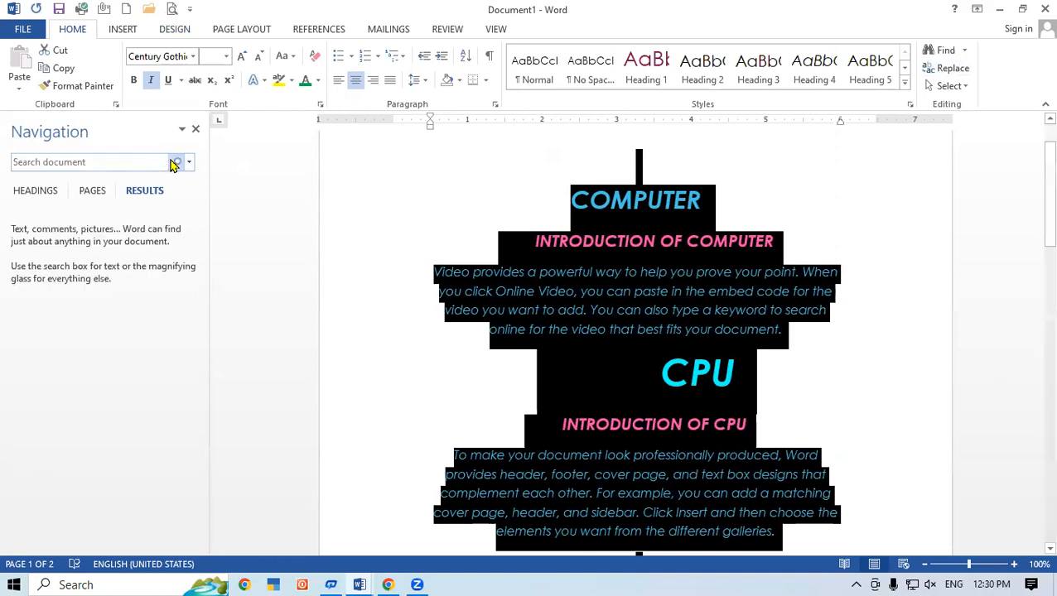
click(89, 161)
text(DO)
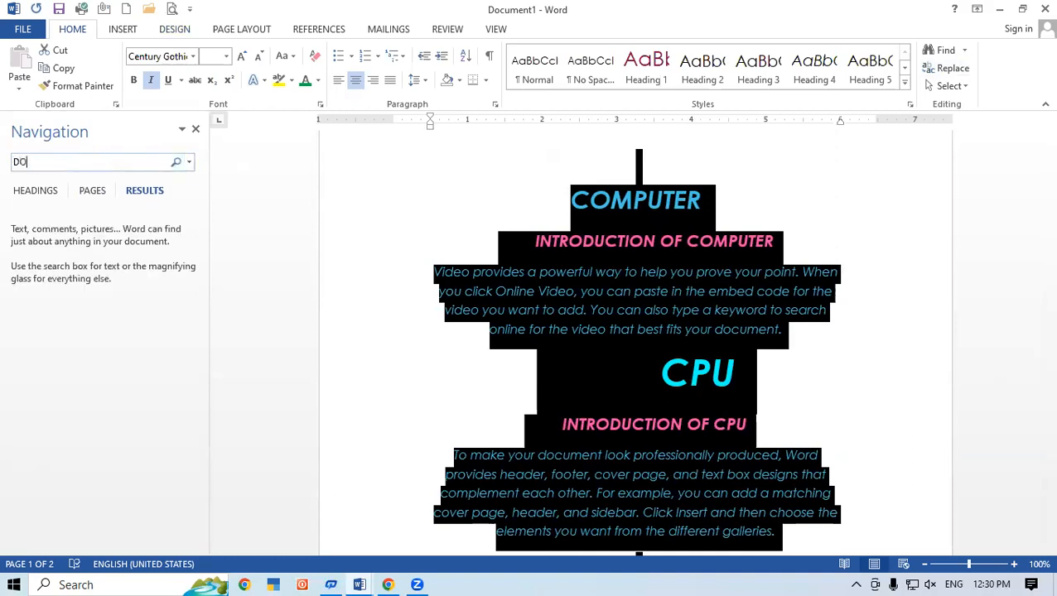
text(CUMENT)
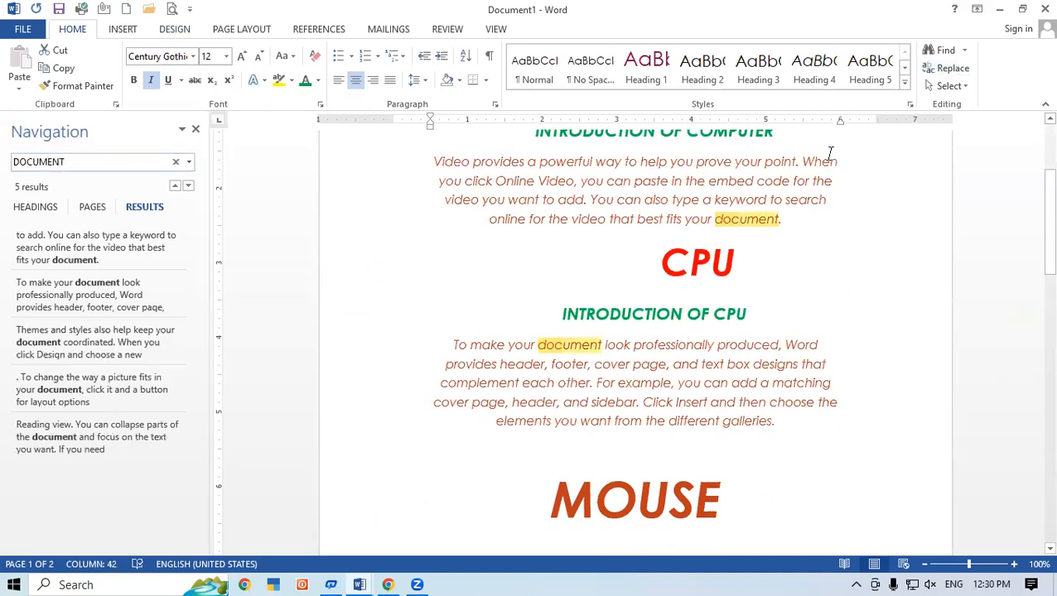
drag(1036, 242, 1030, 306)
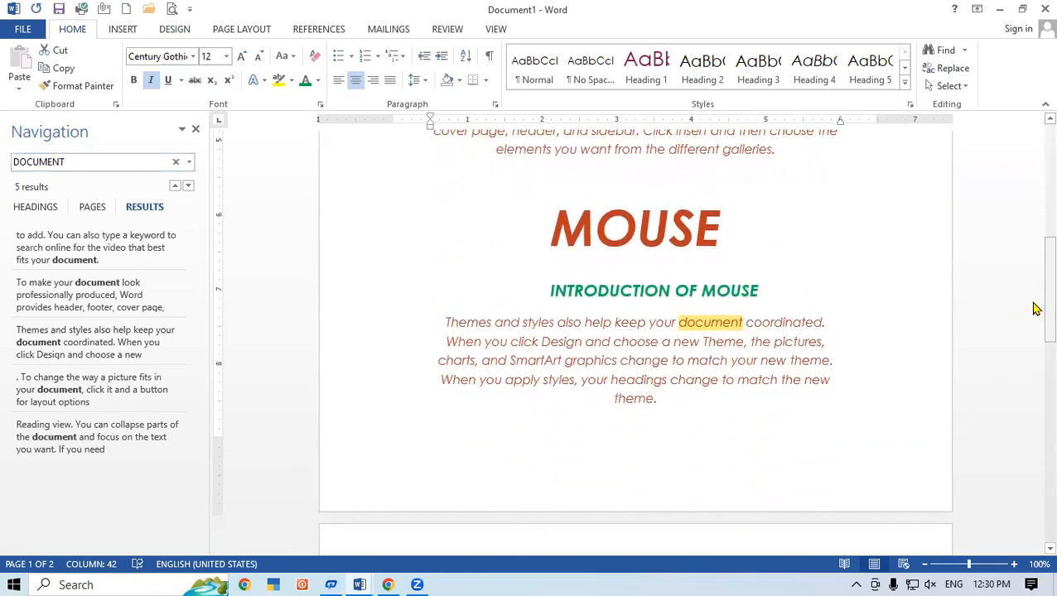
click(195, 130)
Replace every occurrence of "DOCUMENT" with "MOUSE" throughout the whole document
key(ctrl+a)
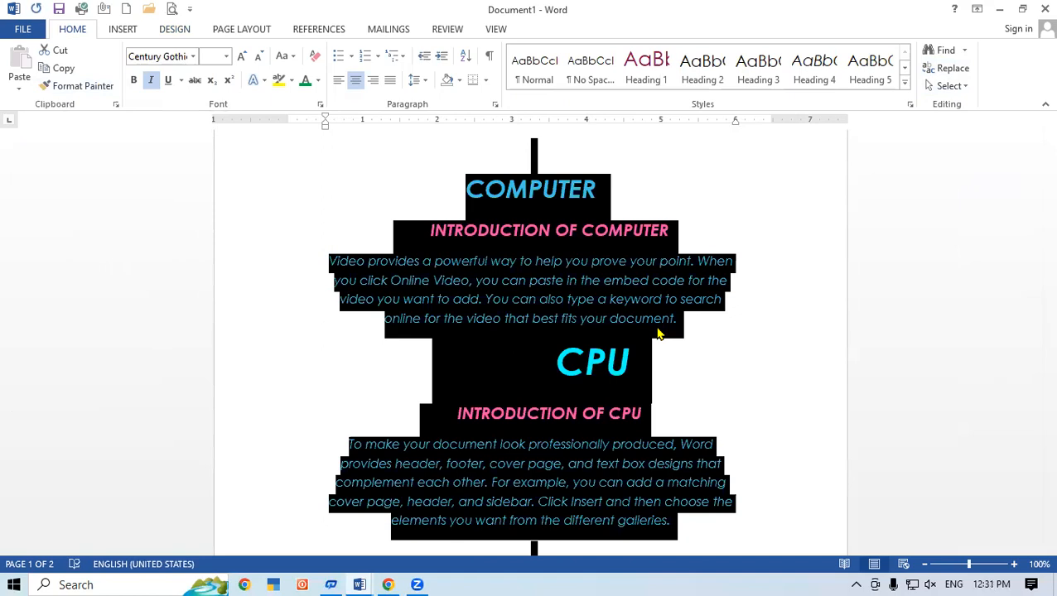
key(ctrl+h)
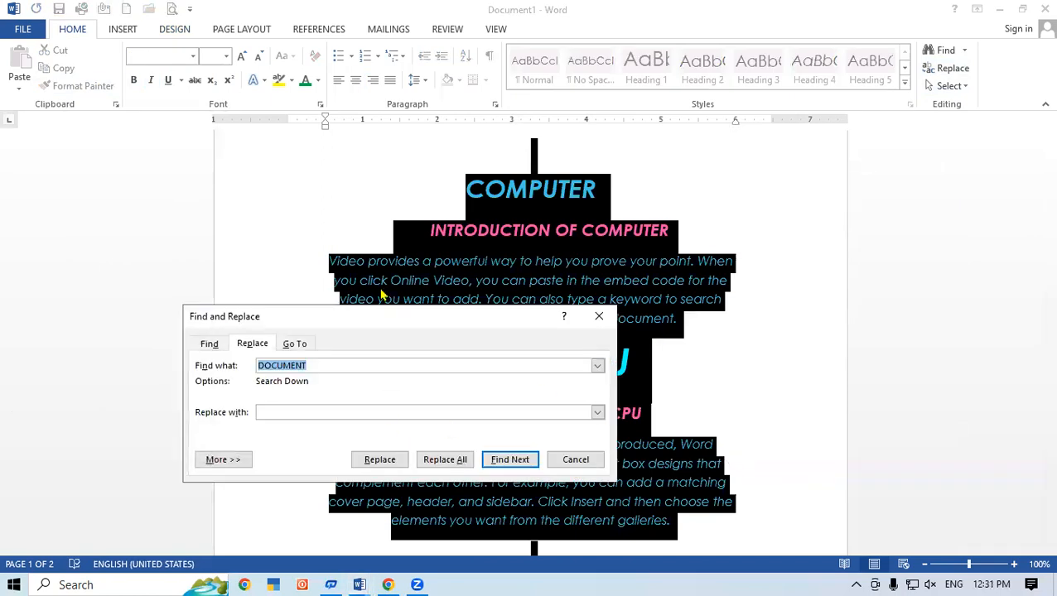
drag(383, 316, 311, 60)
click(263, 160)
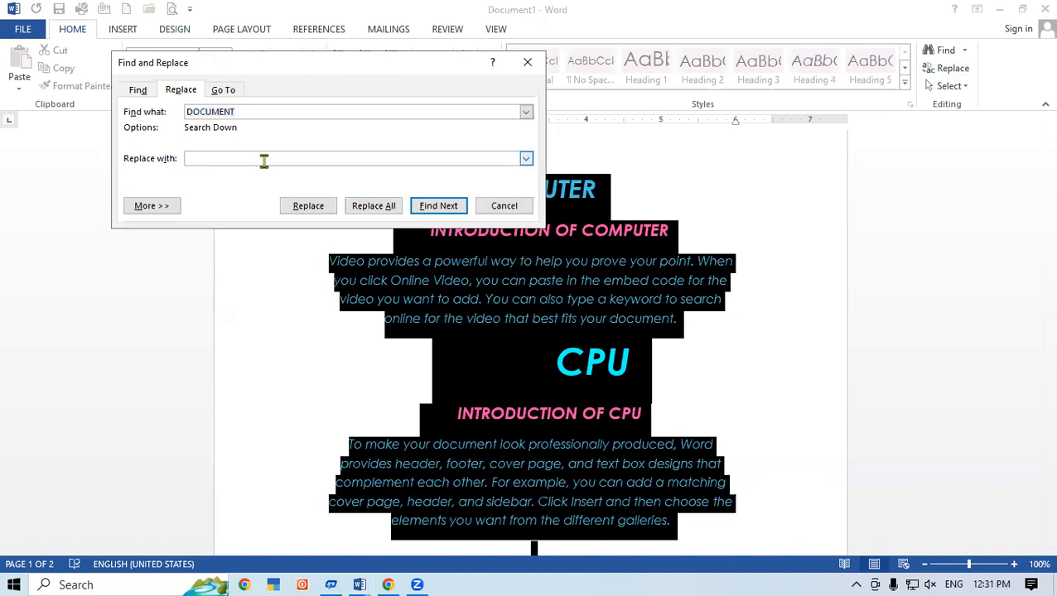
text(MOUSE)
click(379, 207)
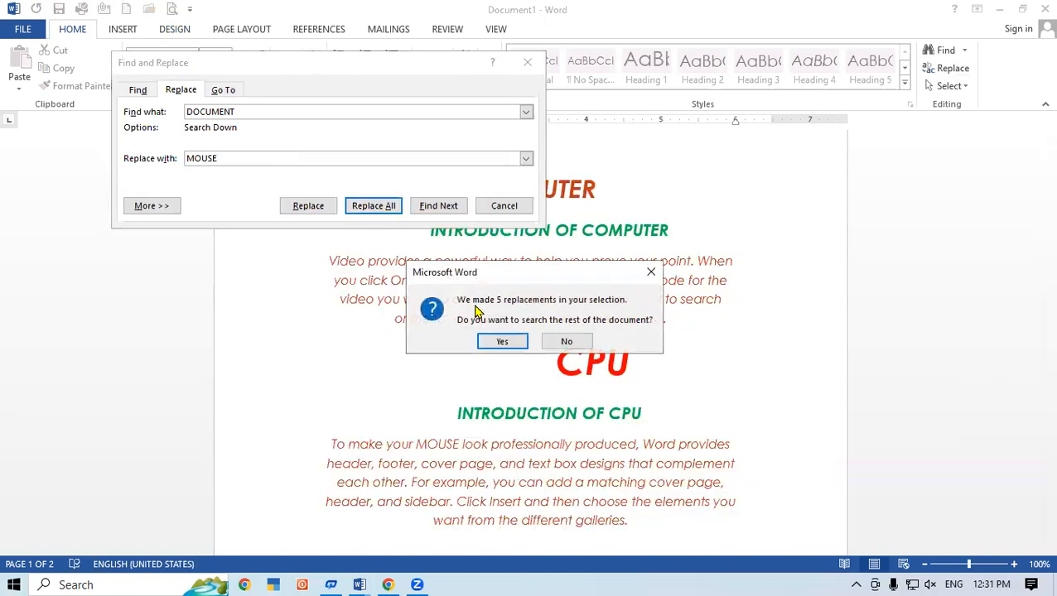
click(501, 340)
click(534, 336)
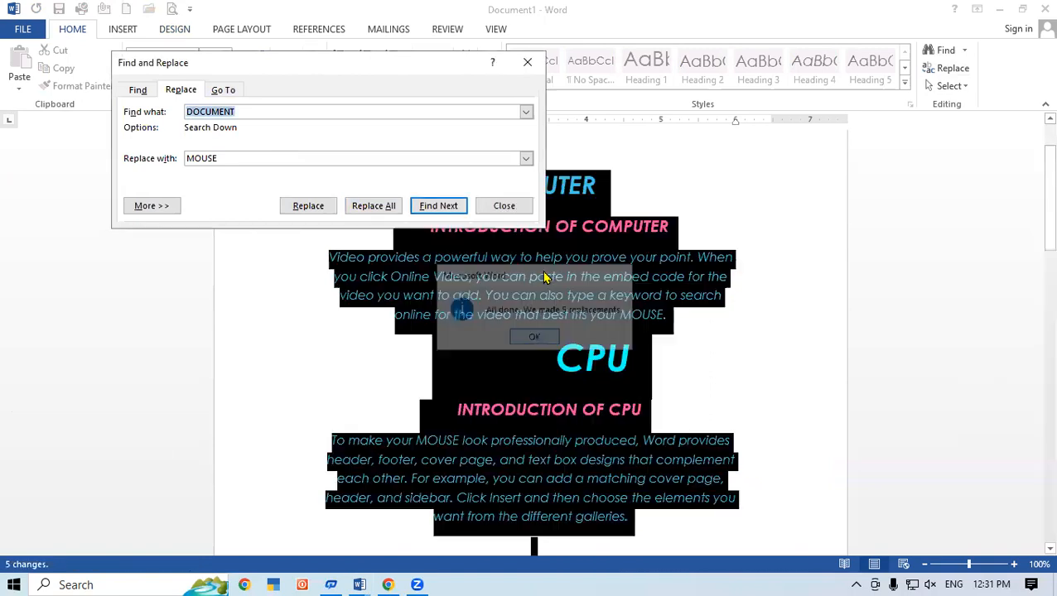
click(527, 62)
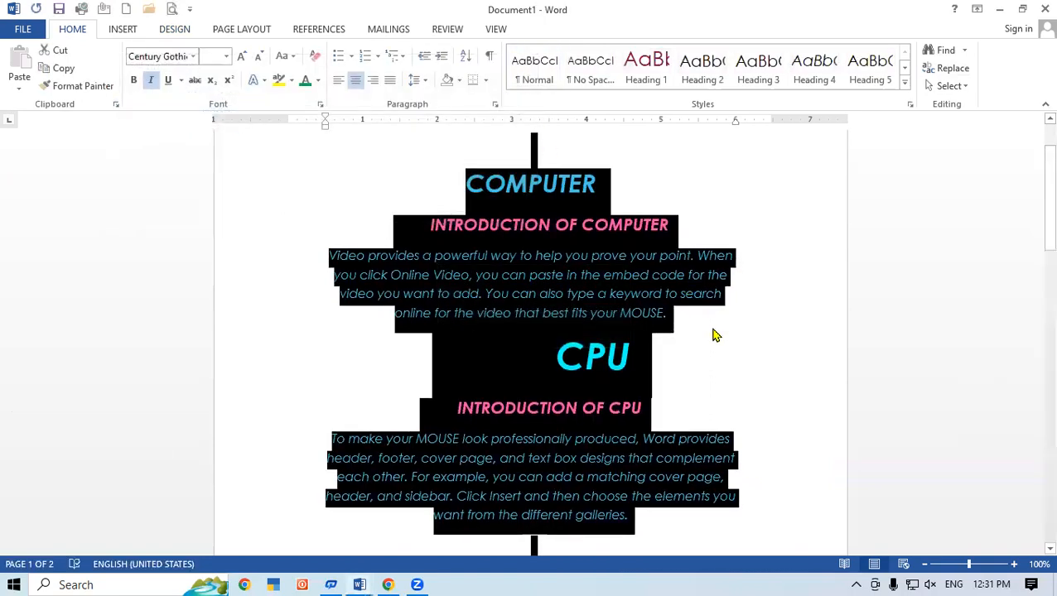
Check the replaced words in the body paragraphs of the Computer, CPU and Mouse sections
click(667, 318)
drag(621, 319, 658, 320)
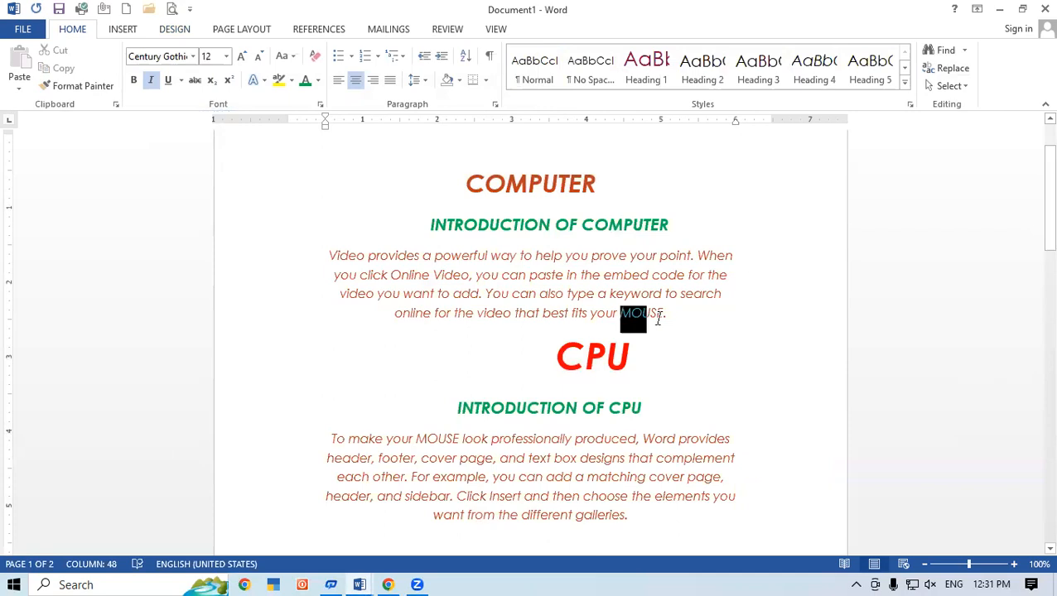
scroll(701, 429, down, 1)
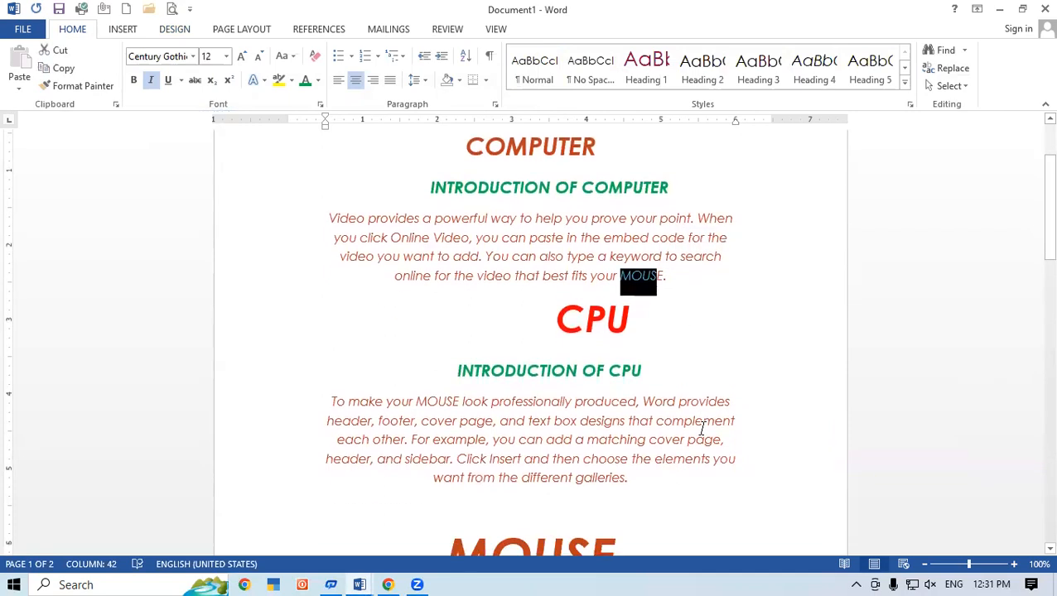
scroll(701, 429, up, 1)
drag(1035, 229, 1034, 323)
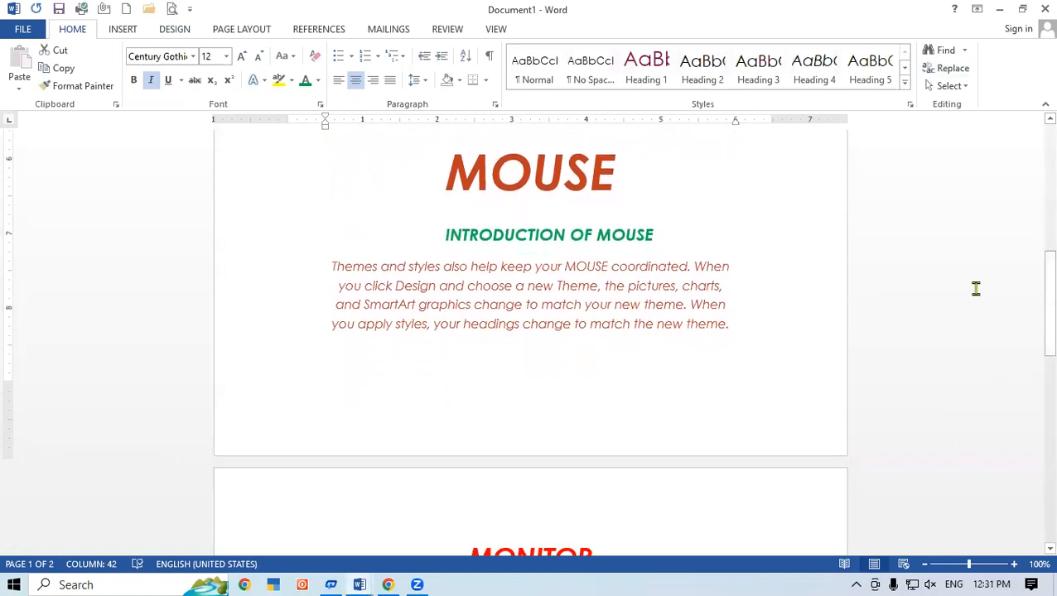
drag(1033, 285, 1034, 213)
Select all the content of Document1 with Select All
click(945, 91)
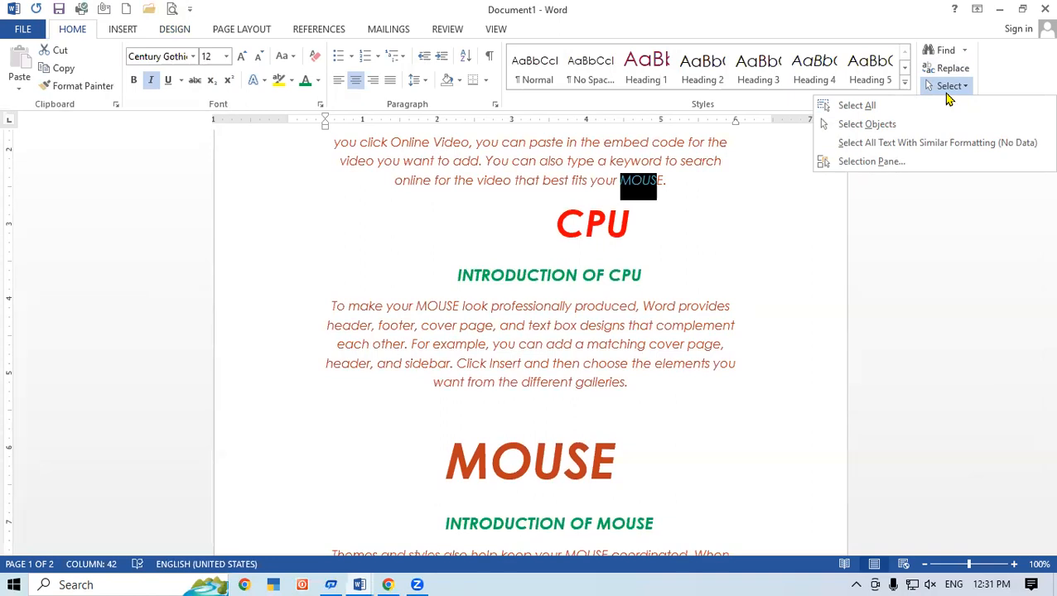
click(856, 106)
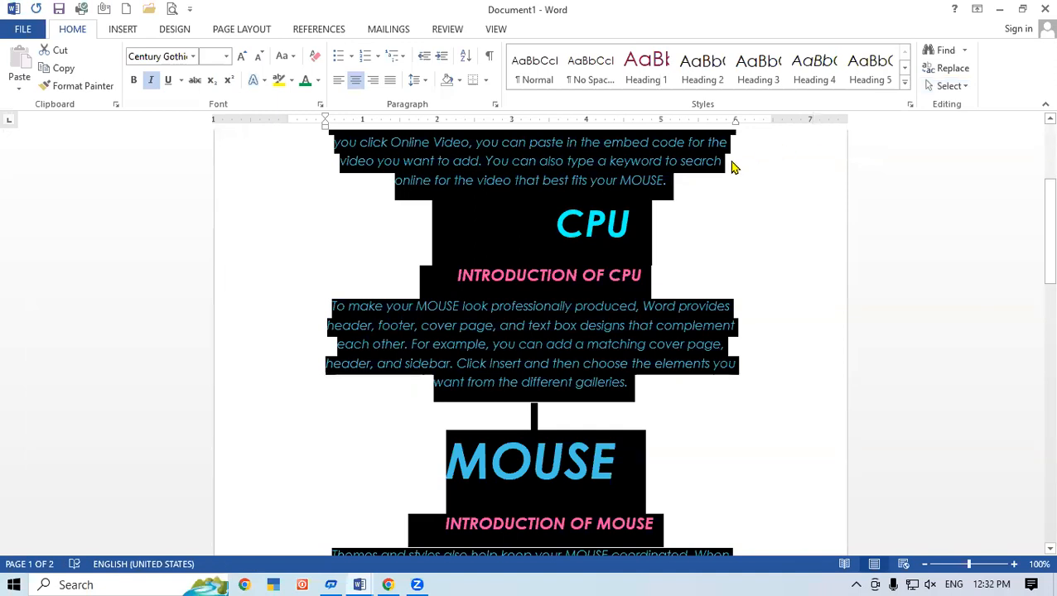
click(956, 90)
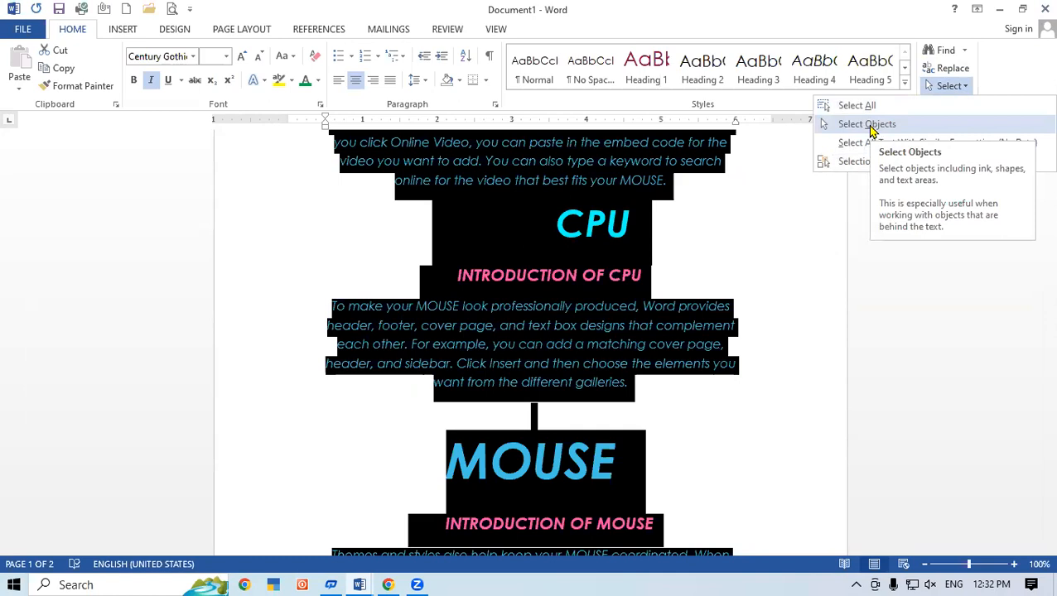
click(741, 309)
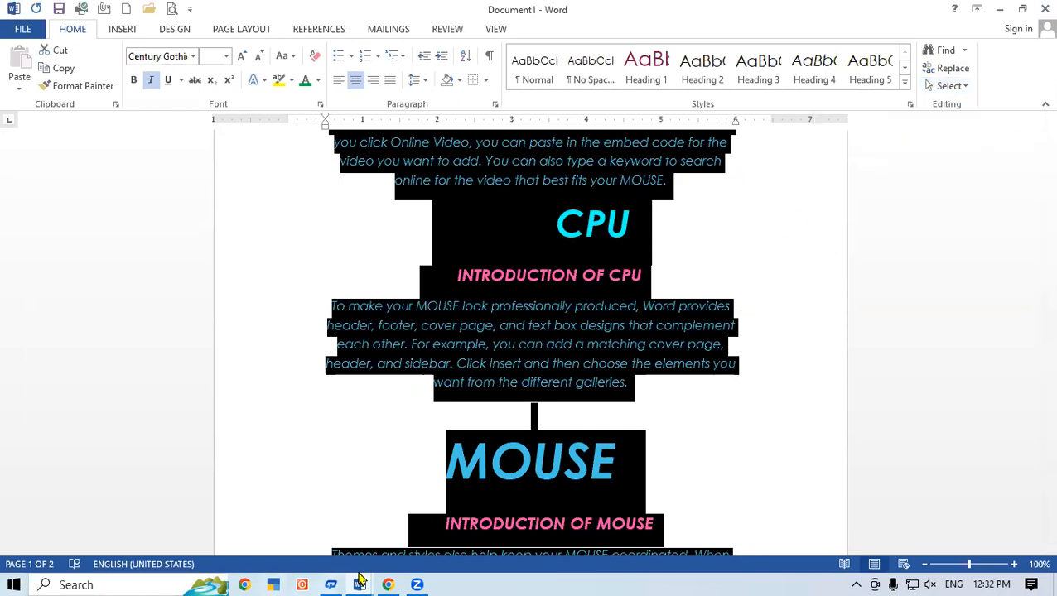
Switch to Document2, select all its text and clear the selection
mouse_move(359, 580)
click(439, 510)
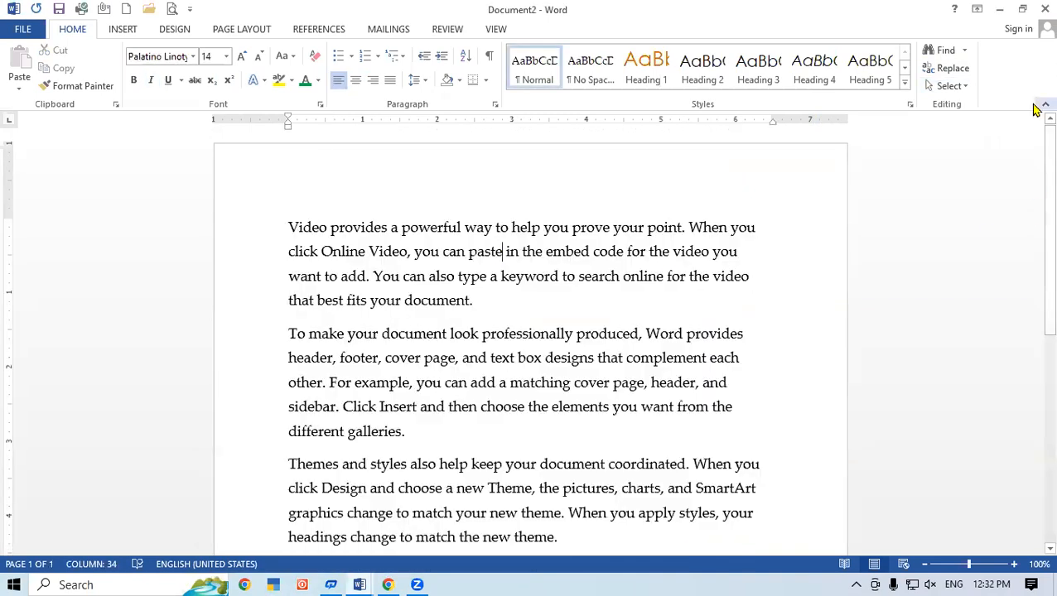
click(959, 88)
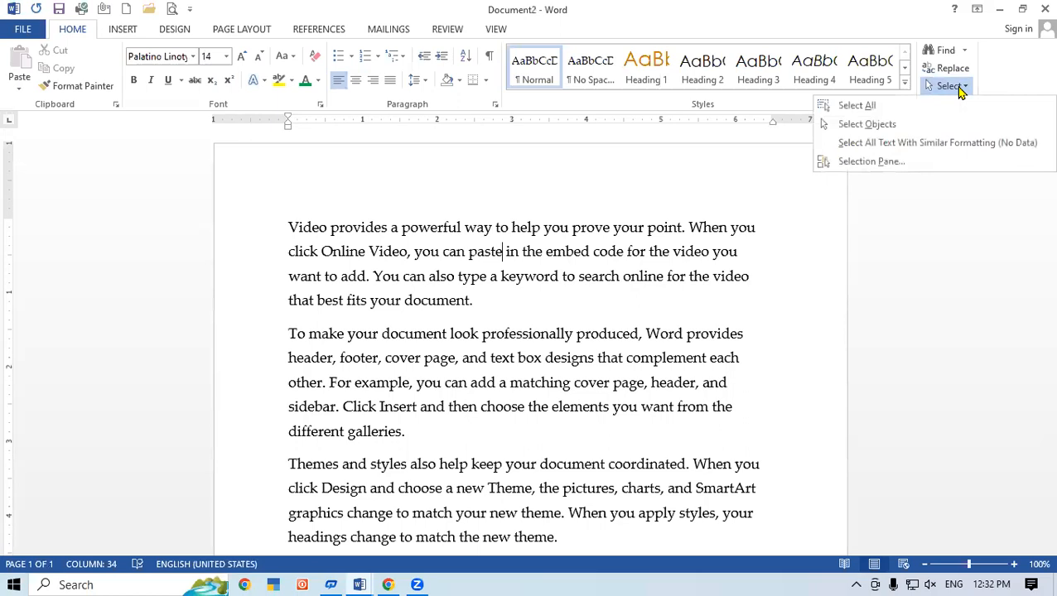
click(929, 117)
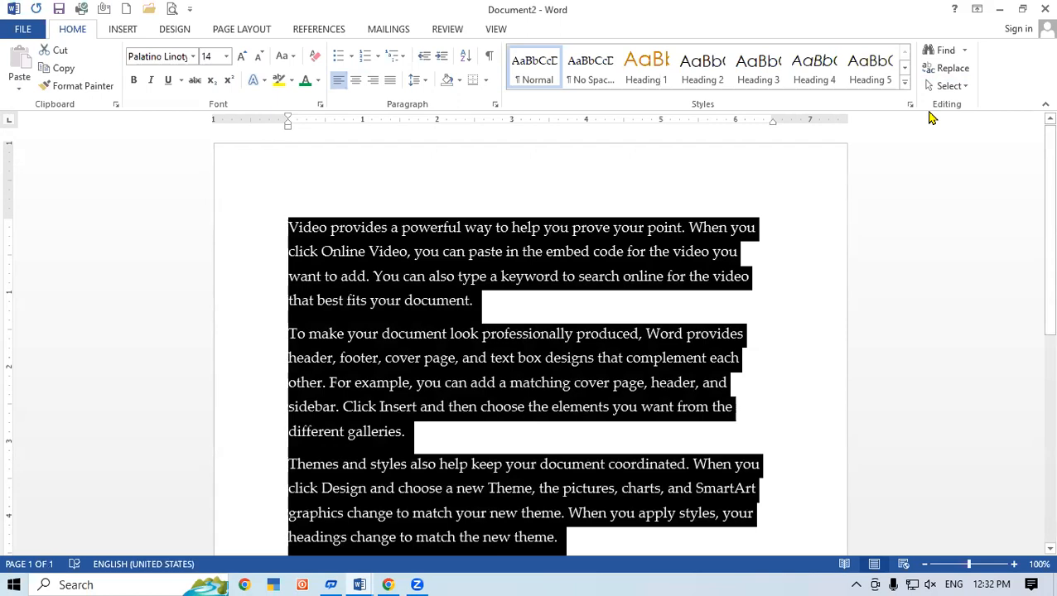
click(672, 299)
Turn on Select Objects and try to box-select the first and second paragraphs
click(961, 85)
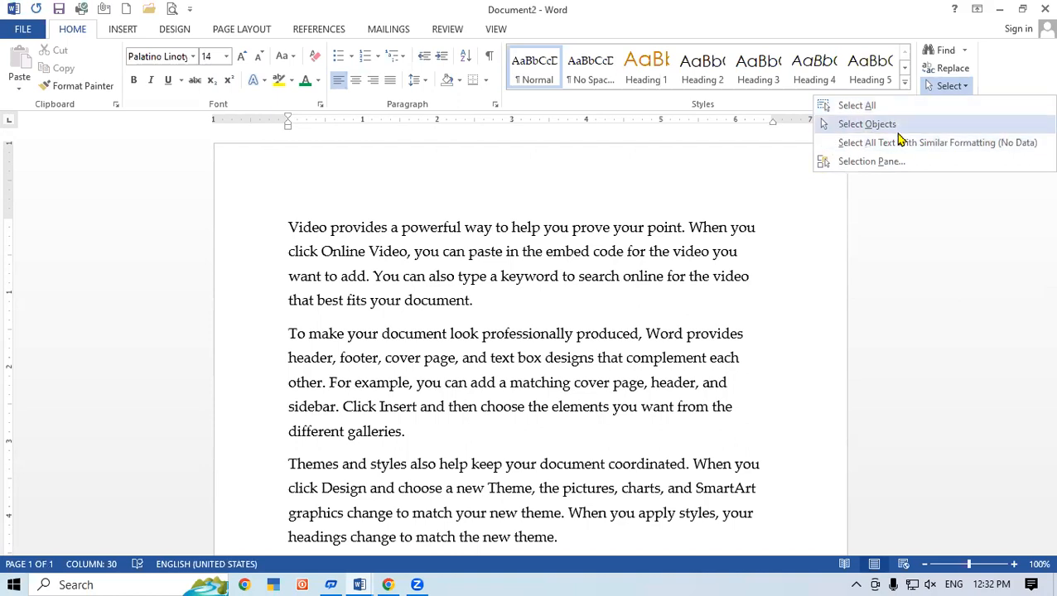
click(899, 130)
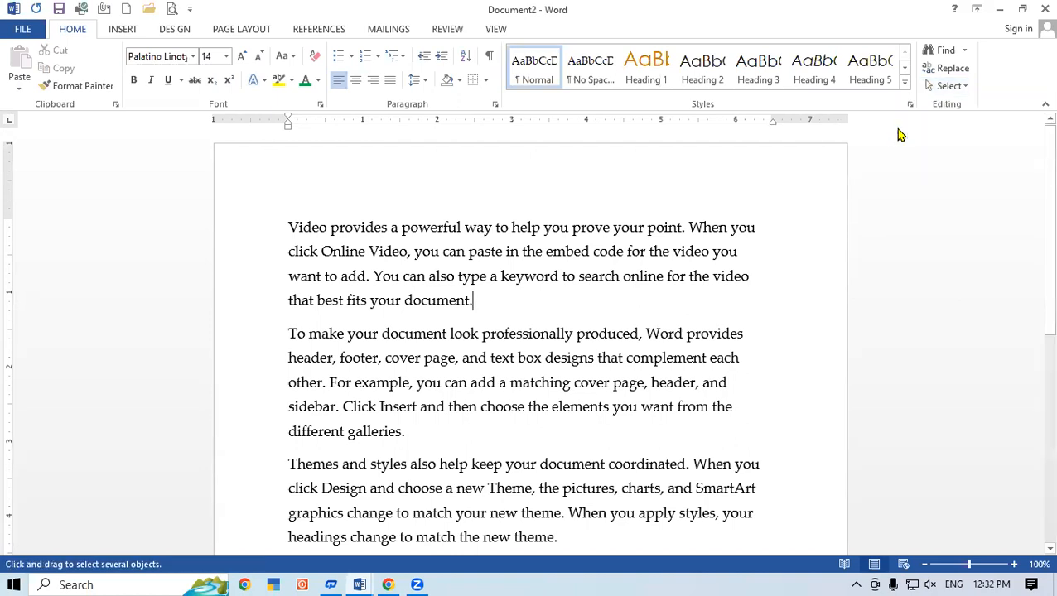
drag(280, 213, 770, 320)
drag(265, 355, 759, 442)
drag(287, 198, 731, 319)
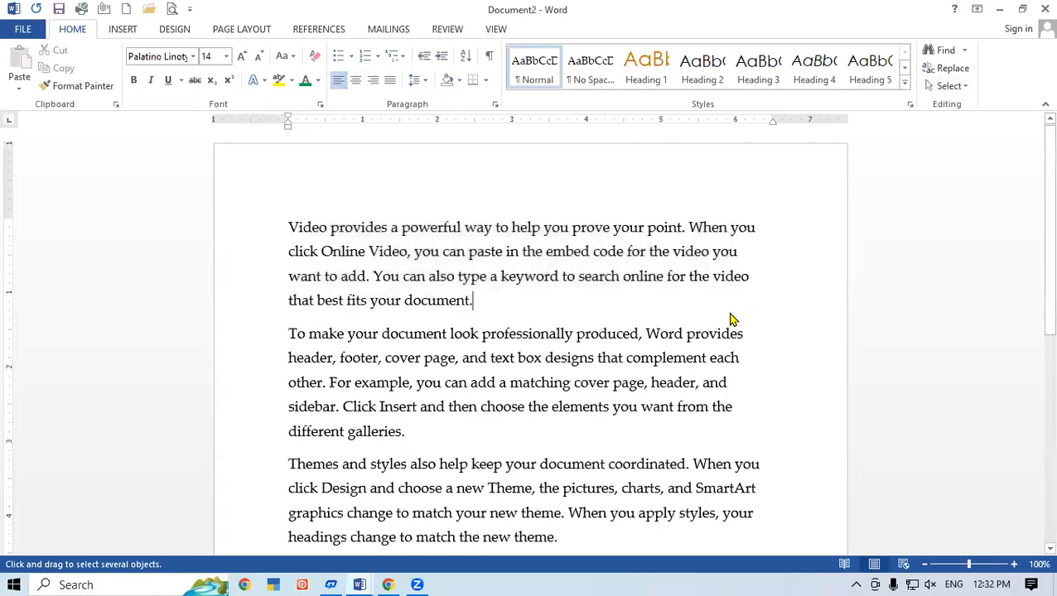
drag(306, 350, 807, 434)
Leave object selection by selecting all the text, and deselect it by placing the cursor in the second paragraph
click(962, 85)
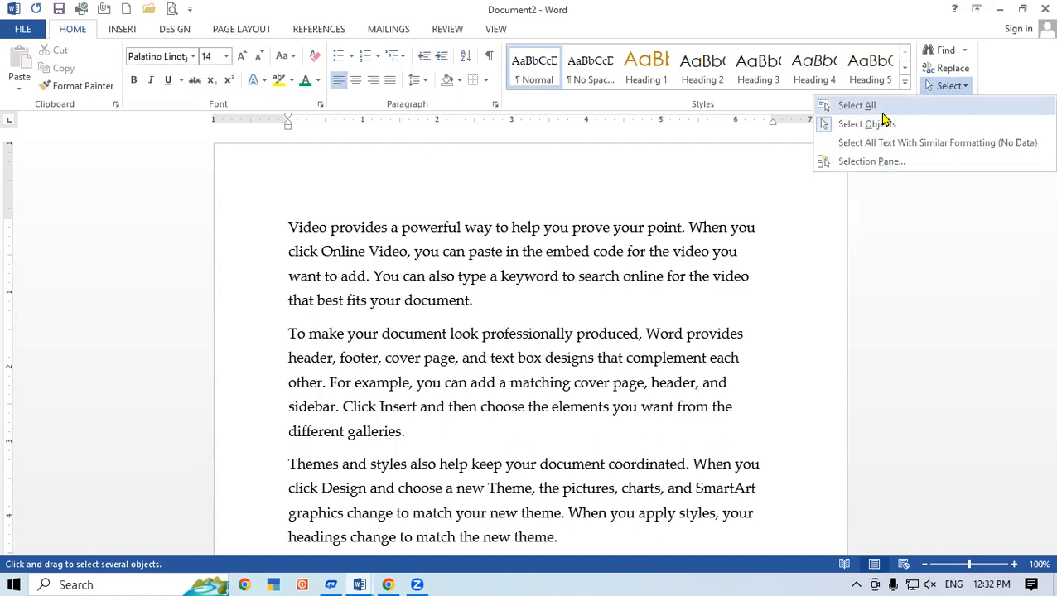
click(861, 105)
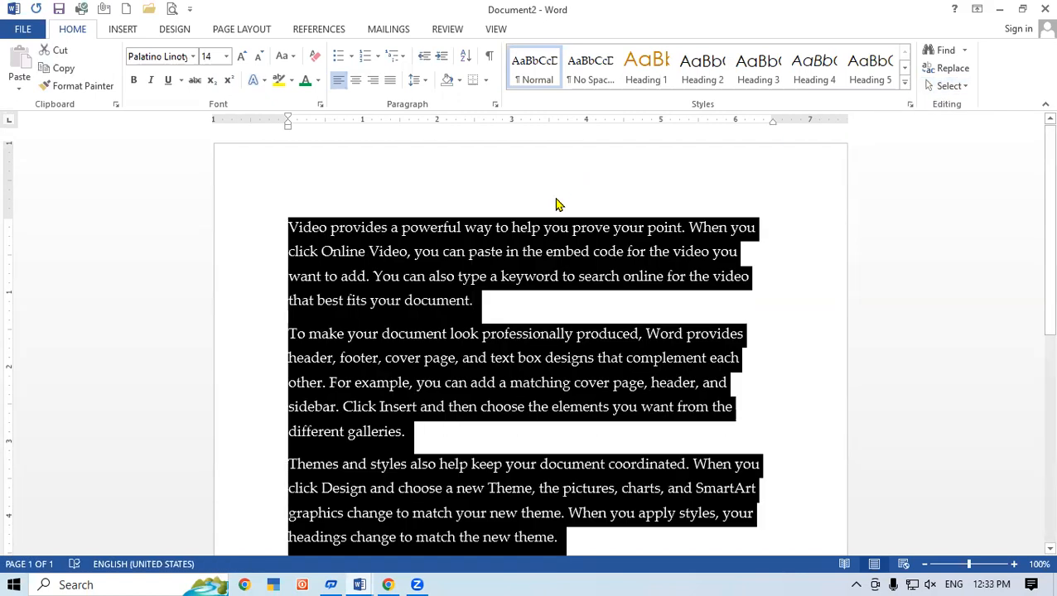
click(469, 347)
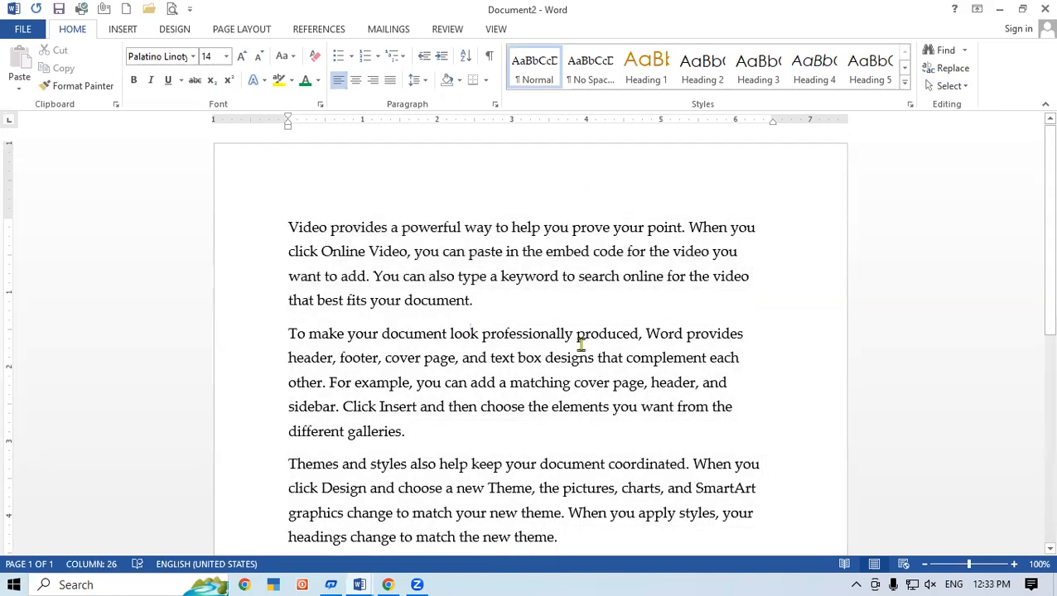
Enable Select Objects again and try drawing selection boxes around the paragraphs of Document2
click(947, 86)
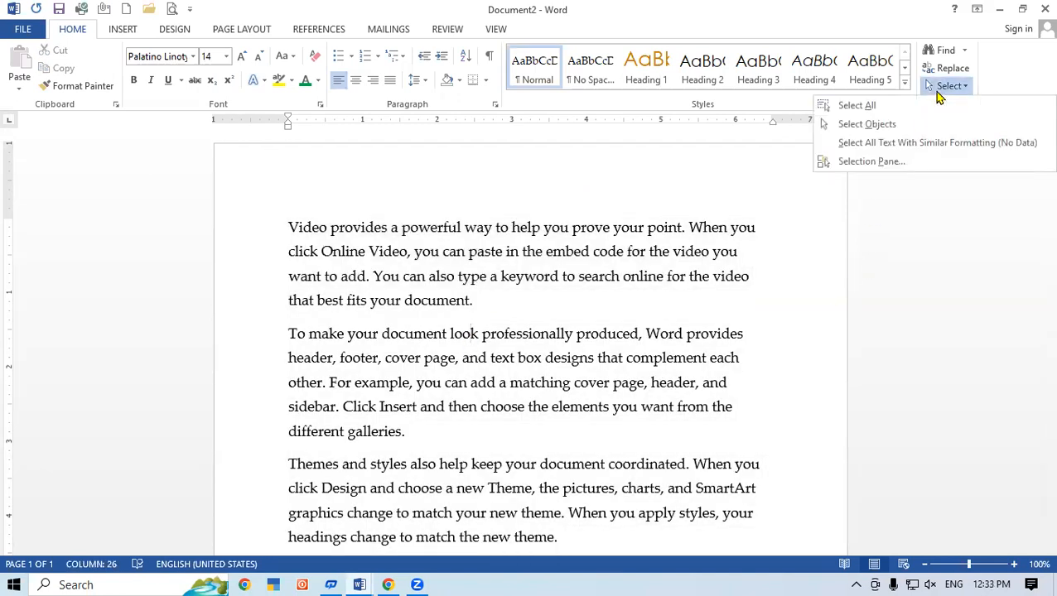
click(893, 129)
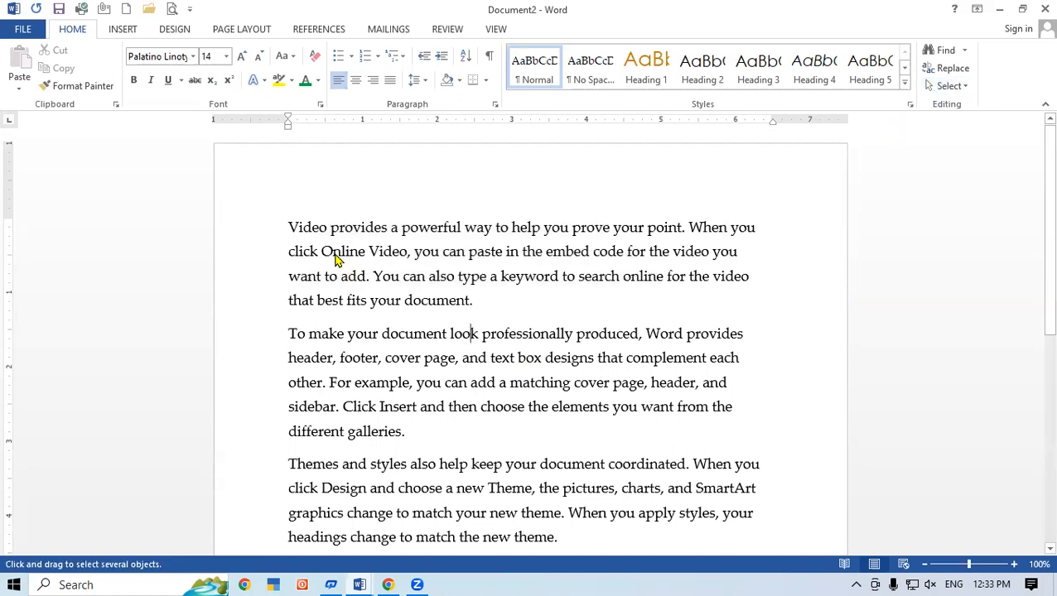
drag(259, 175, 785, 319)
drag(278, 324, 783, 391)
drag(332, 220, 817, 321)
drag(278, 284, 710, 435)
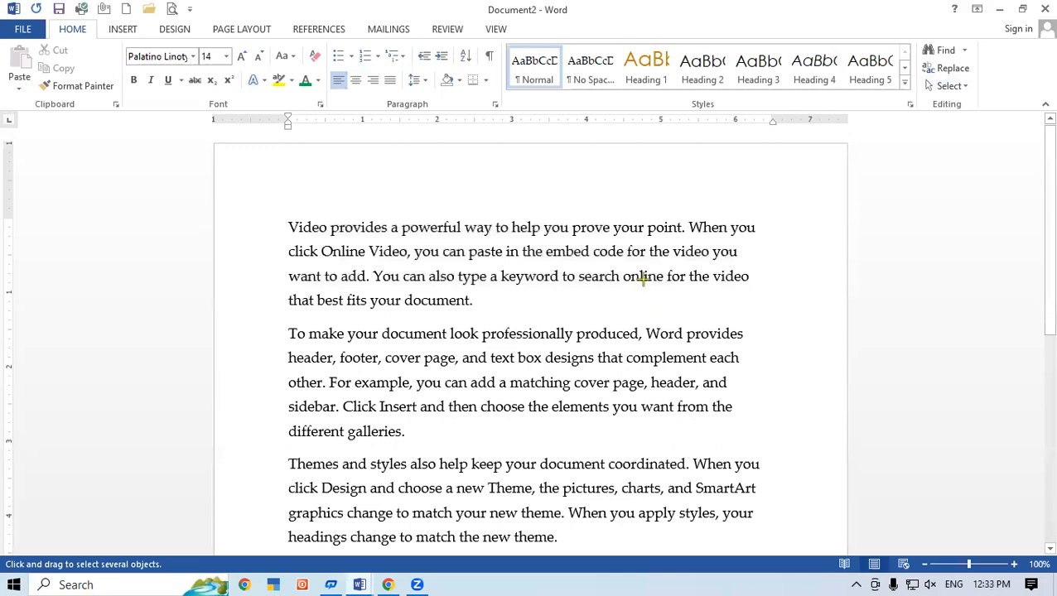
click(949, 89)
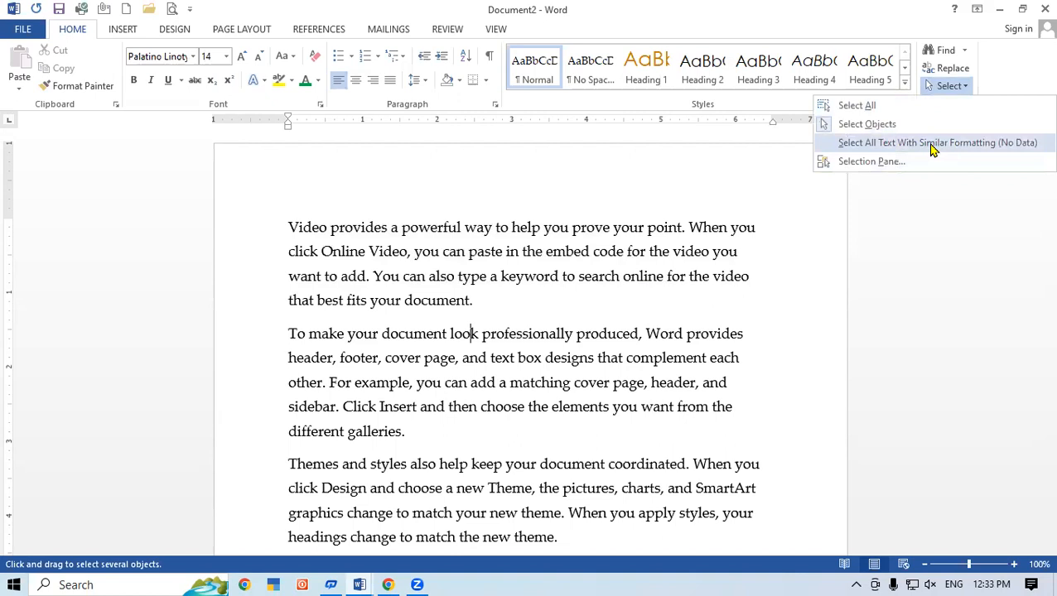
click(553, 316)
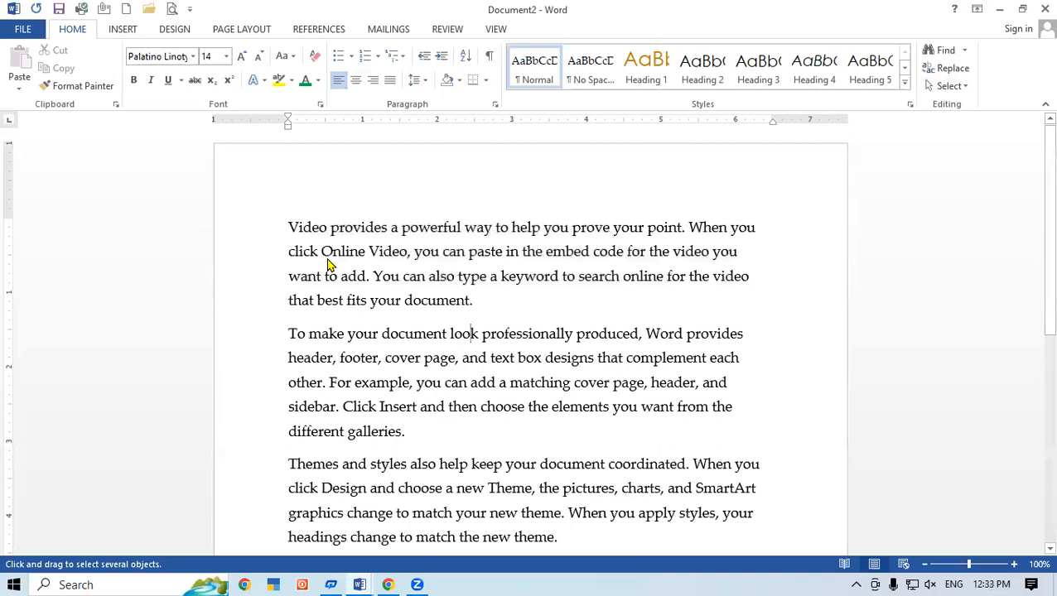
Turn off Select Objects and place the text cursor in the second paragraph
click(969, 85)
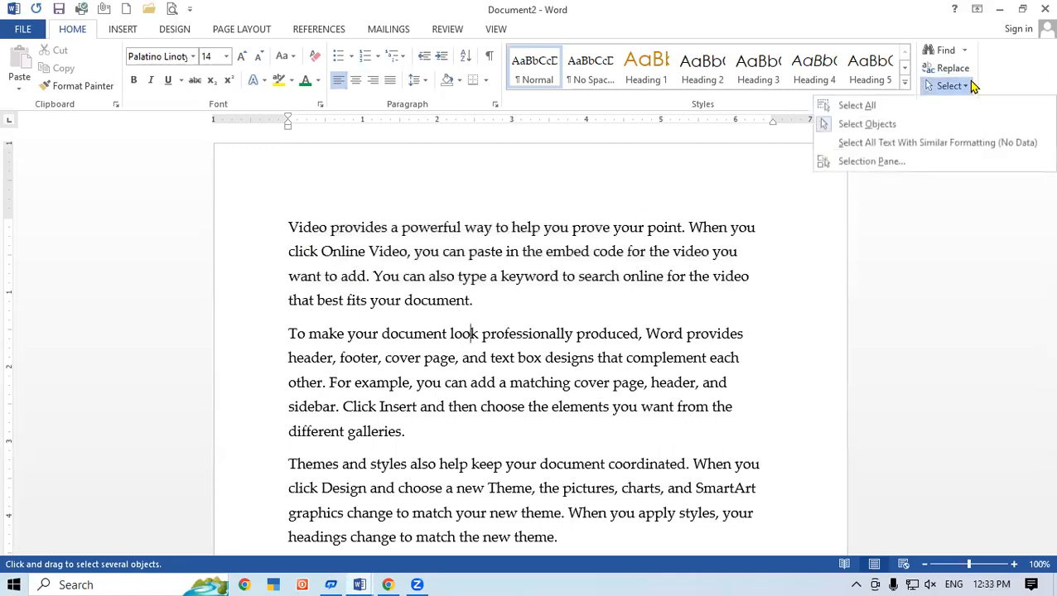
click(885, 125)
click(566, 333)
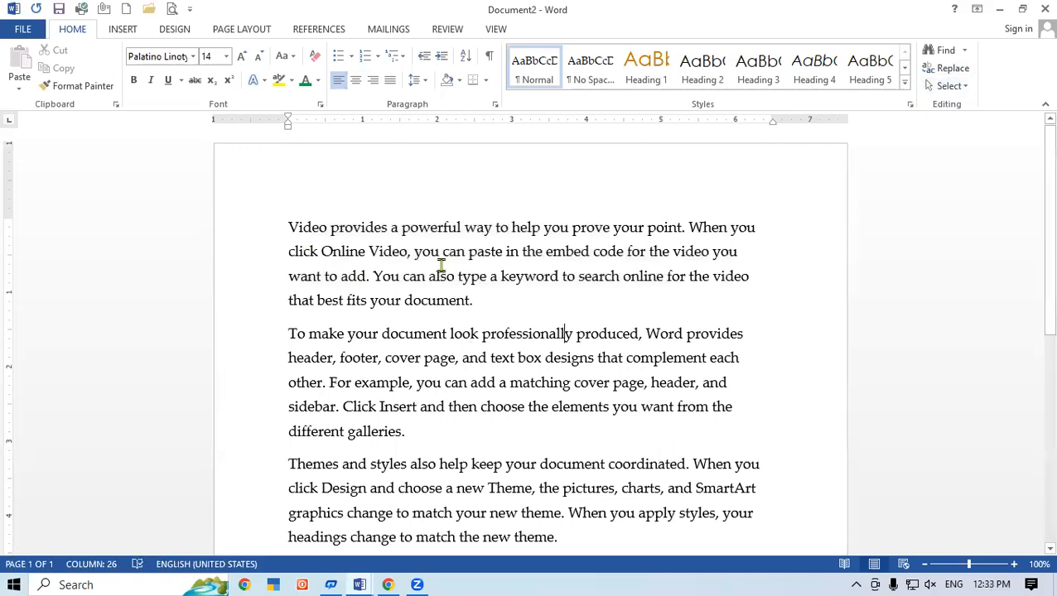
Format the opening word "Video" in the first paragraph as 36 pt, bold and red
drag(286, 222, 327, 230)
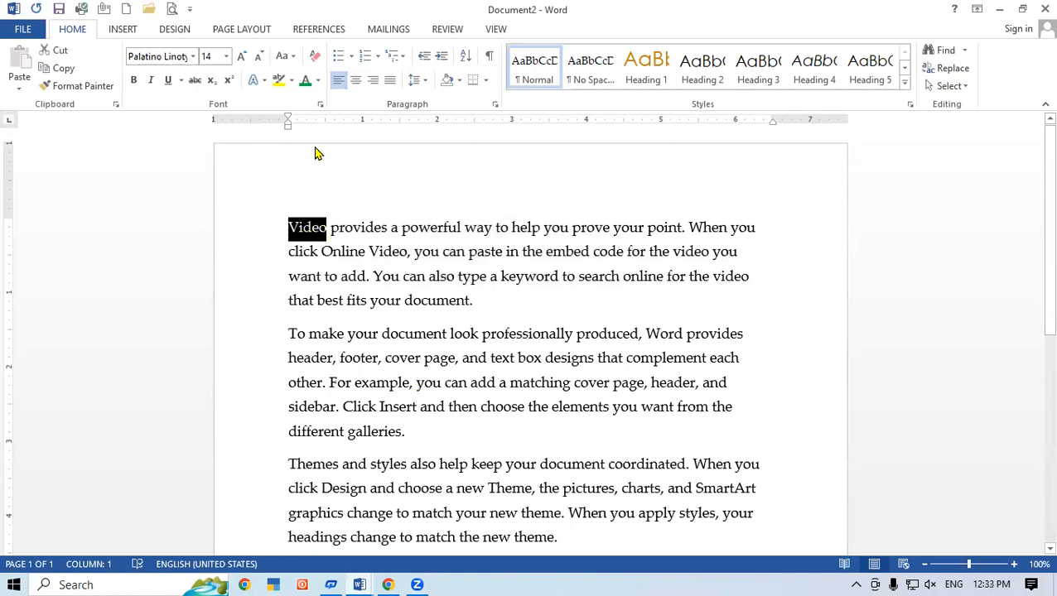
click(245, 55)
click(245, 56)
click(246, 56)
click(245, 55)
click(246, 56)
click(245, 55)
click(245, 56)
click(245, 55)
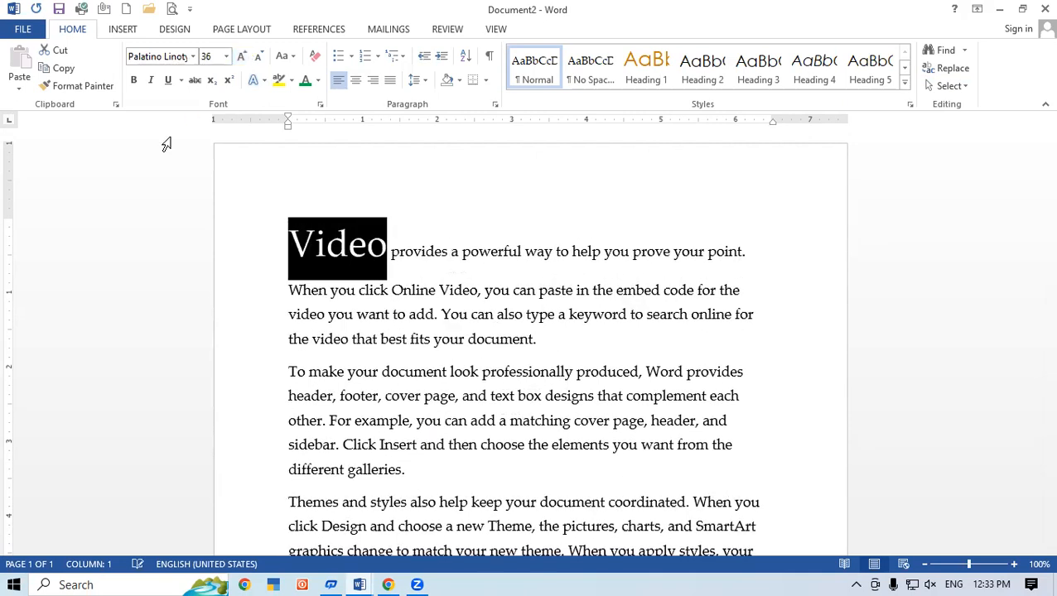
click(135, 83)
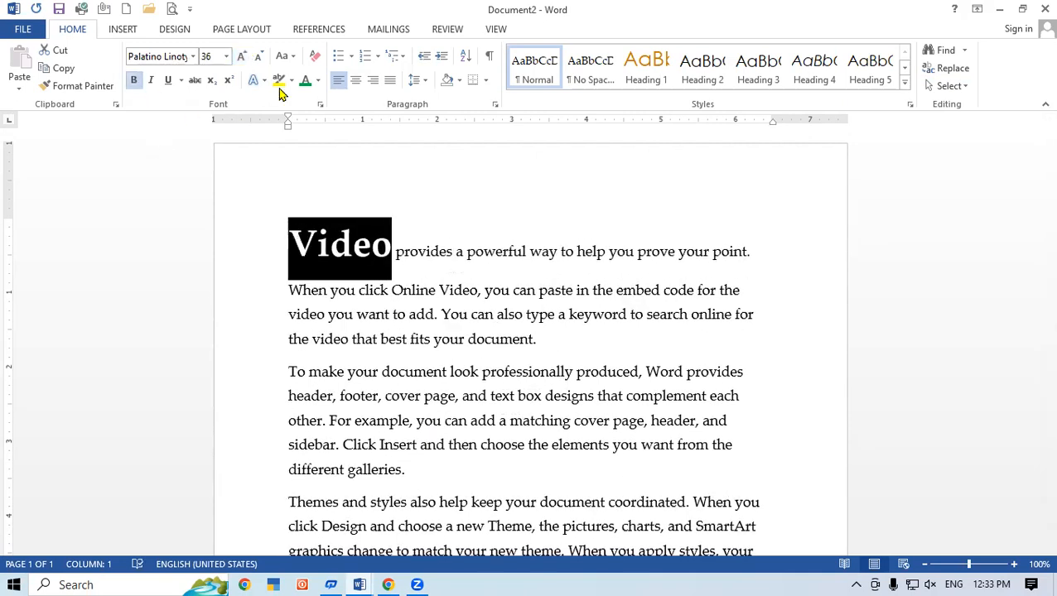
click(319, 80)
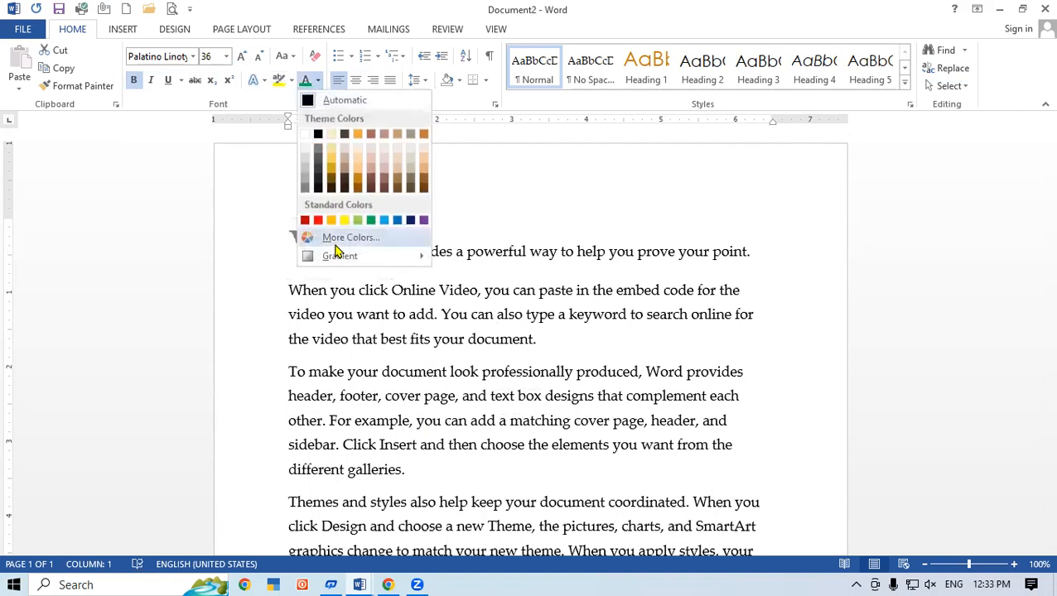
click(321, 220)
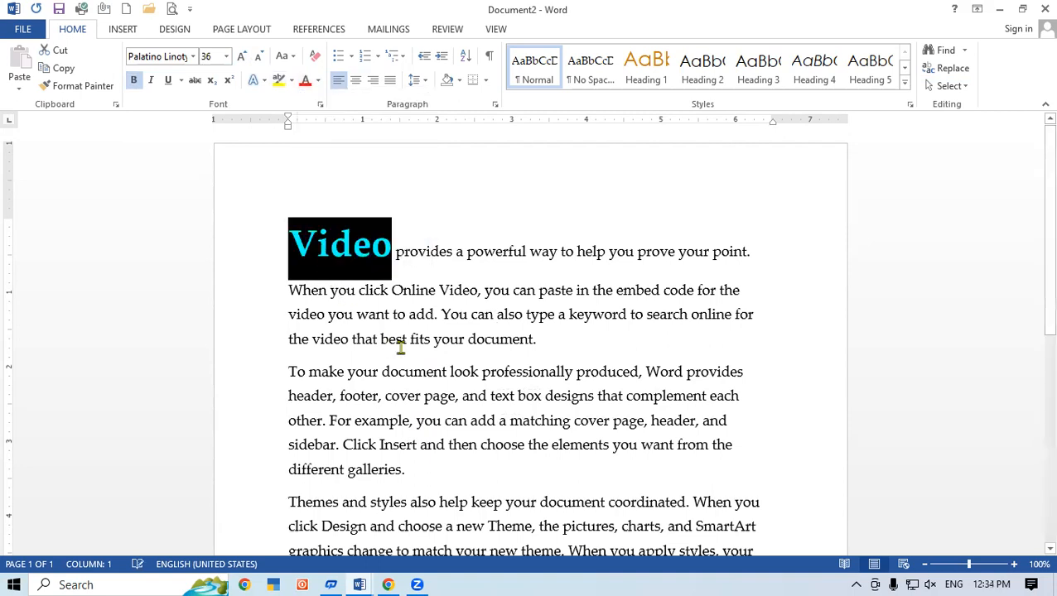
Copy the formatting of "Video" with Format Painter to the words "provides" and "elements" in the second paragraph and "online" in the first
click(90, 82)
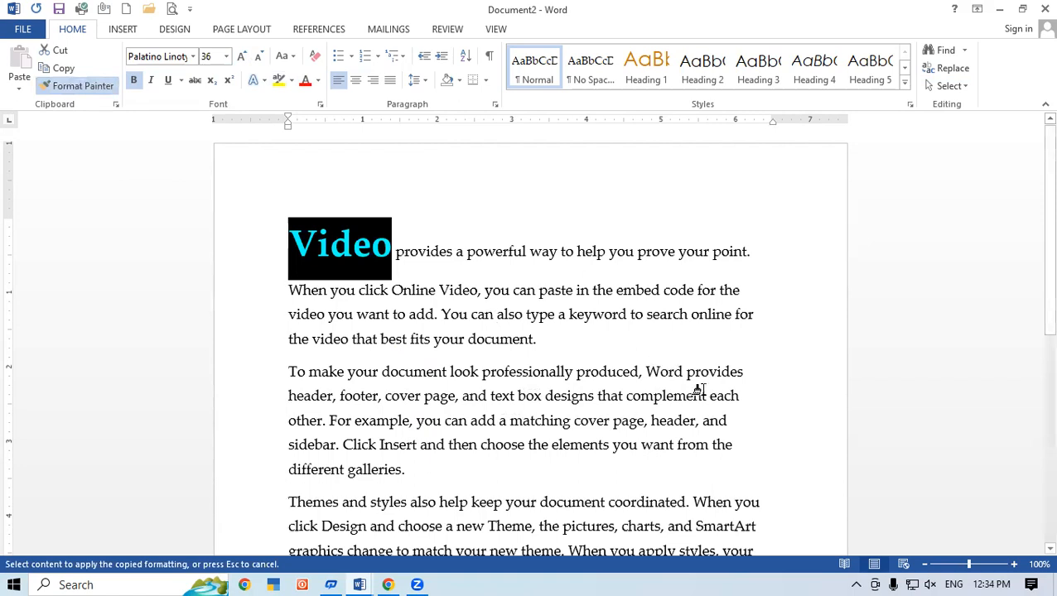
drag(687, 372, 754, 372)
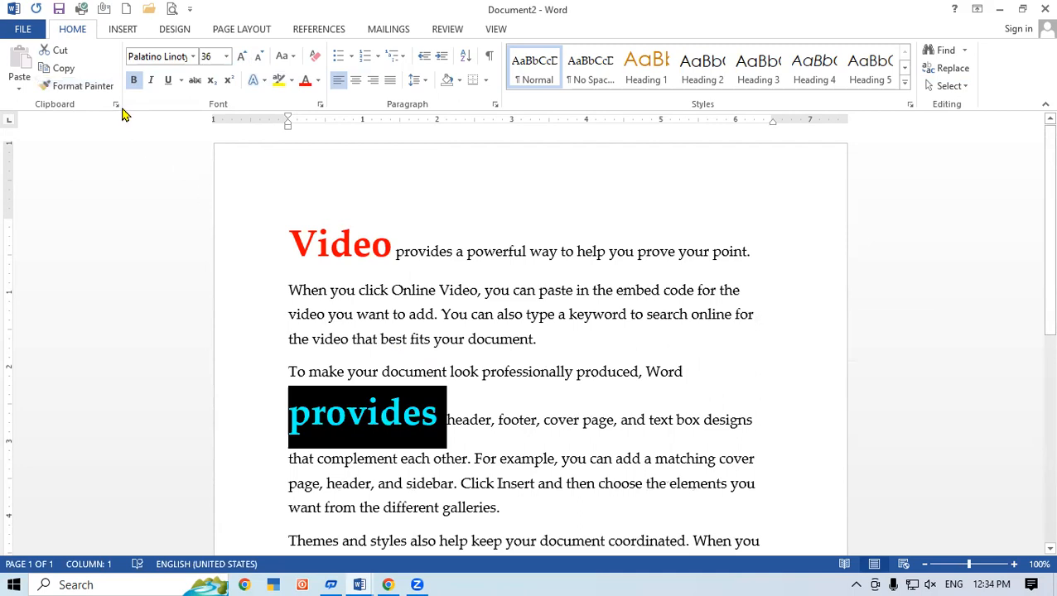
click(86, 86)
scroll(712, 477, down, 3)
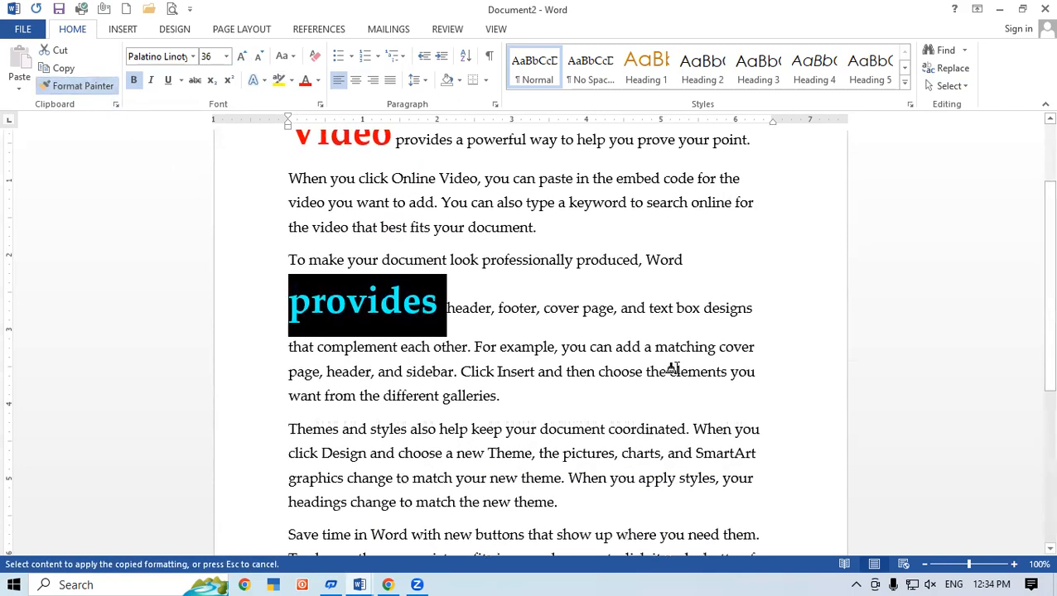
click(672, 372)
drag(672, 372, 725, 374)
click(101, 91)
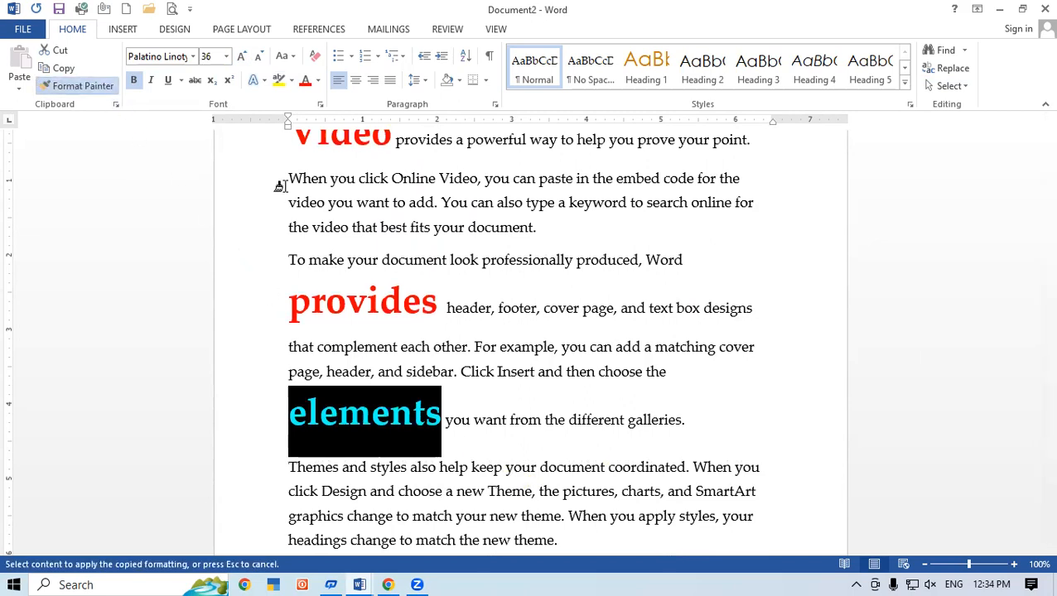
drag(688, 204, 732, 208)
click(717, 311)
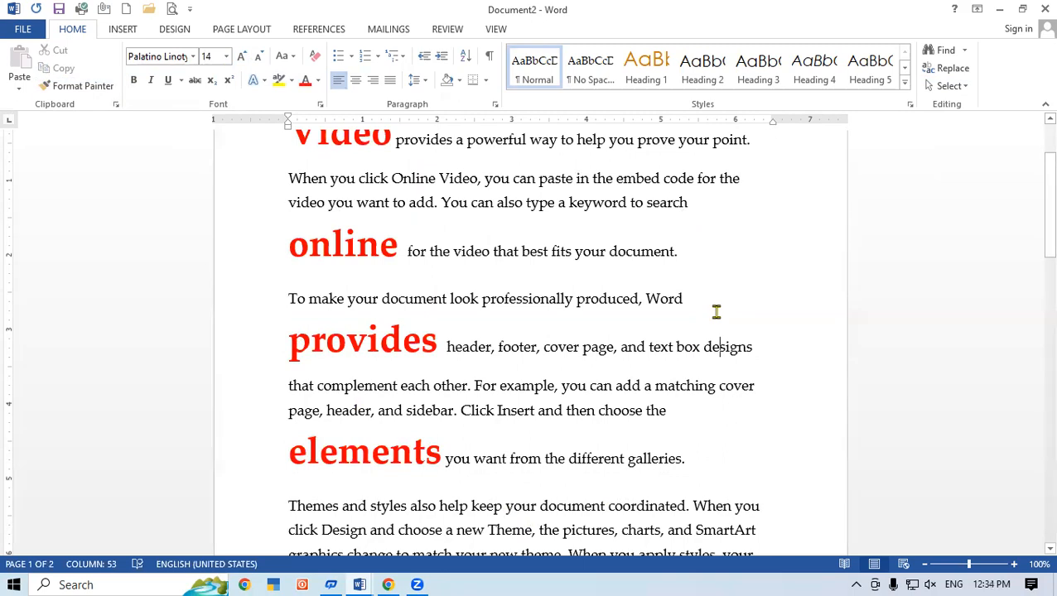
scroll(716, 311, up, 2)
scroll(716, 311, down, 1)
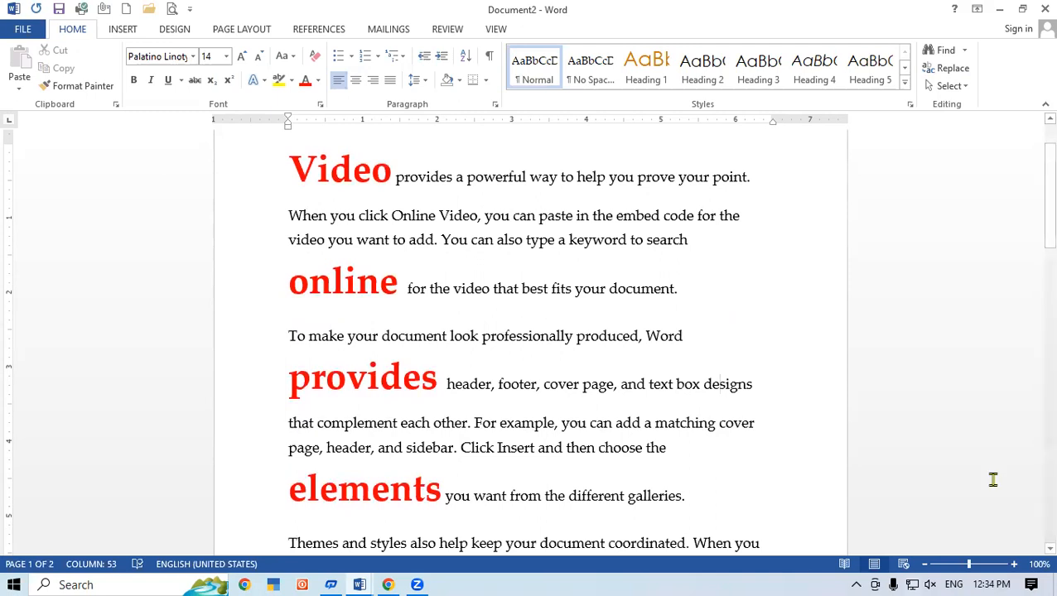
Select all text formatted like the body text and deselect it, and do the same with the entire document's text
click(944, 86)
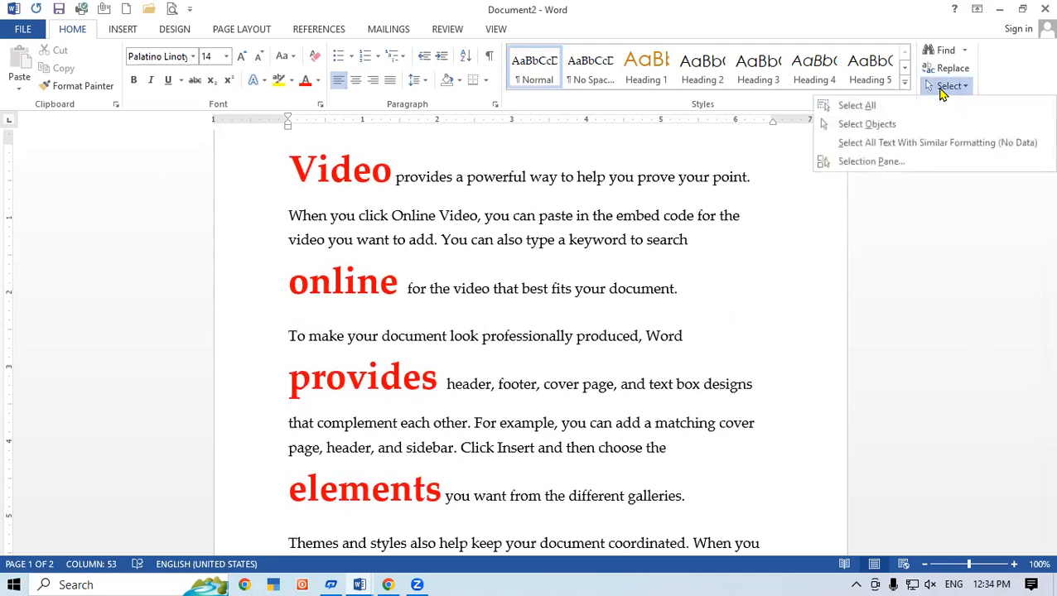
click(913, 147)
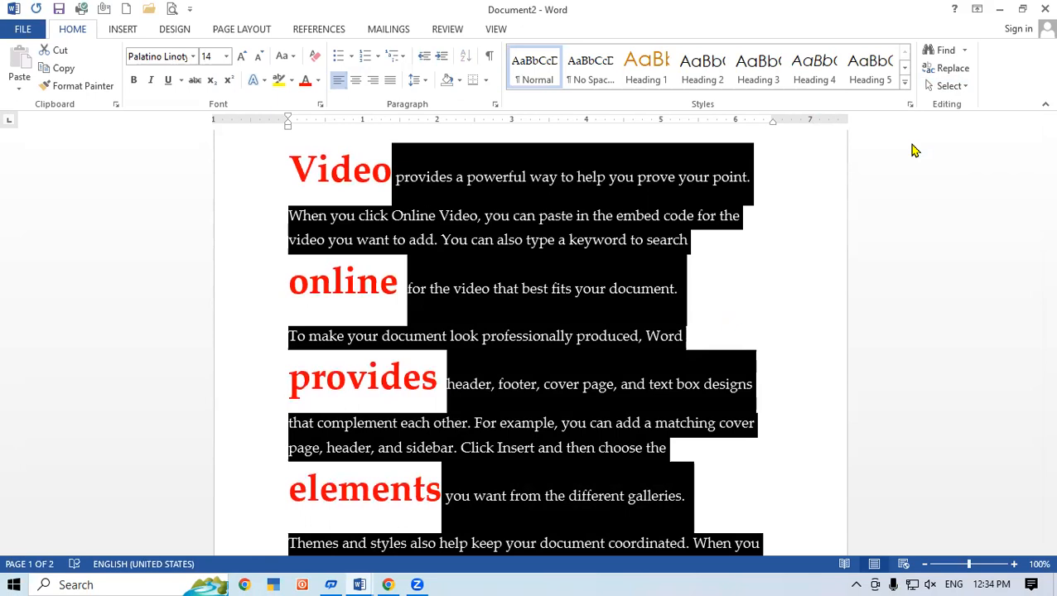
click(645, 278)
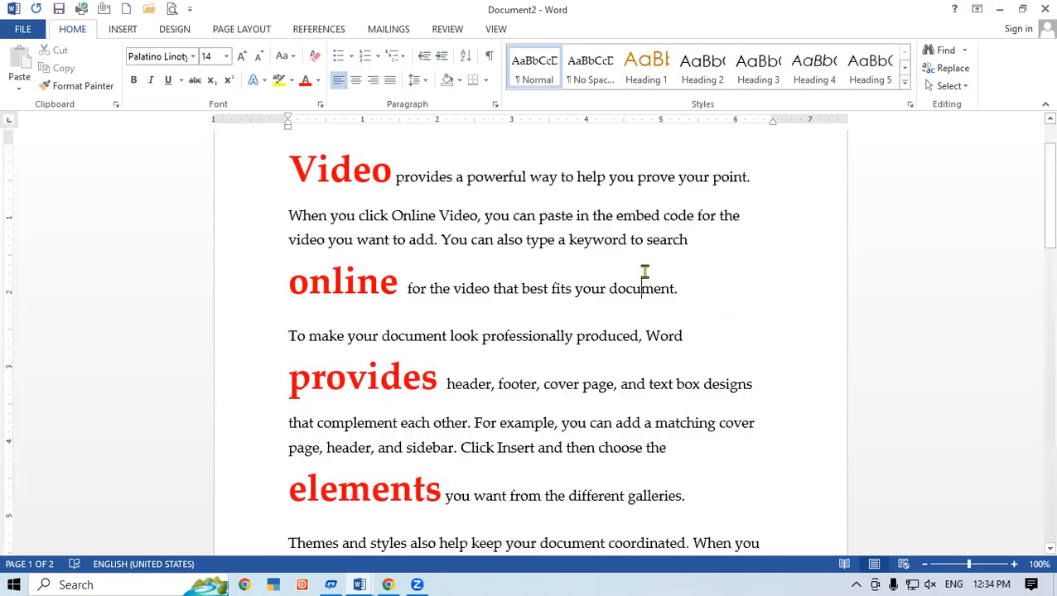
click(960, 86)
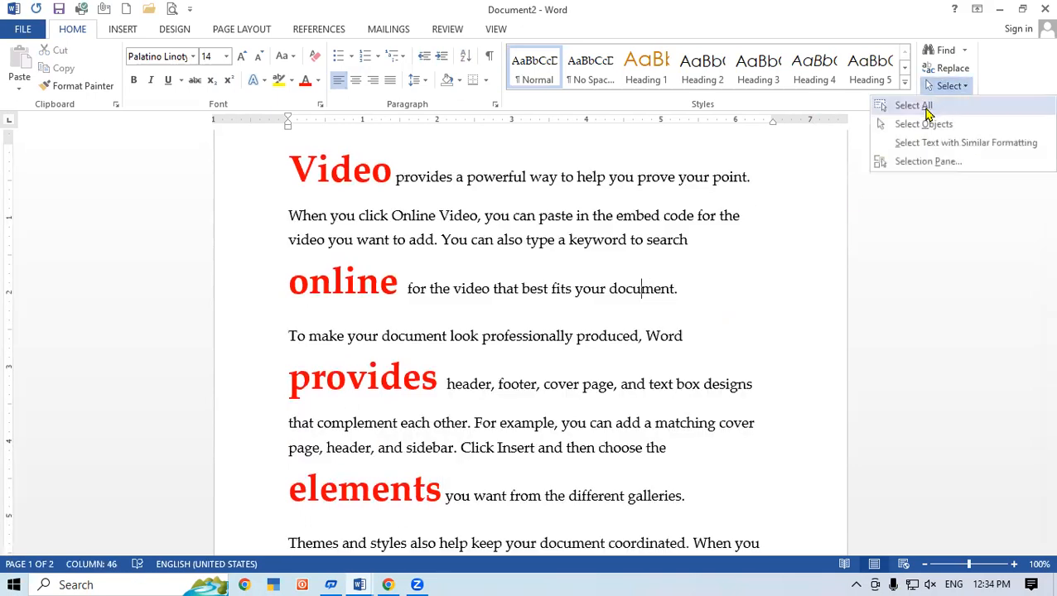
click(926, 107)
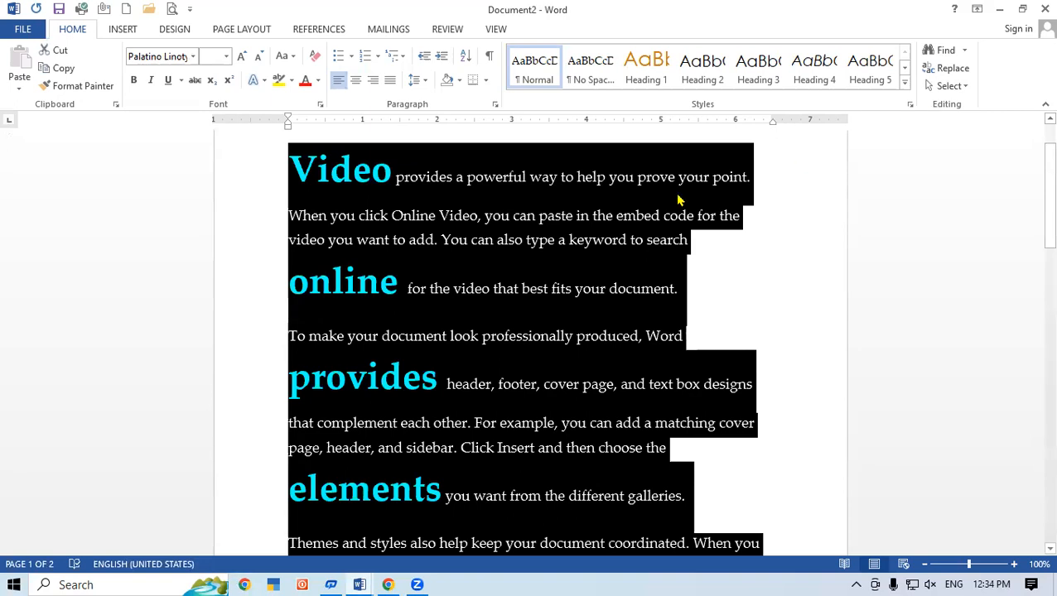
click(488, 307)
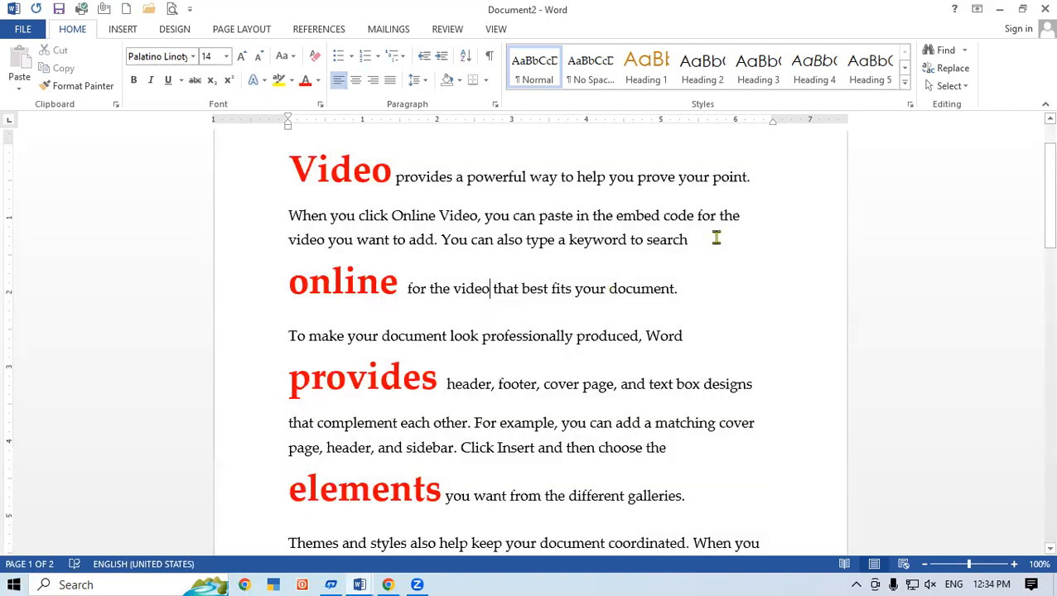
Select the text with formatting similar to the body text, and delete all the text in the document
click(951, 86)
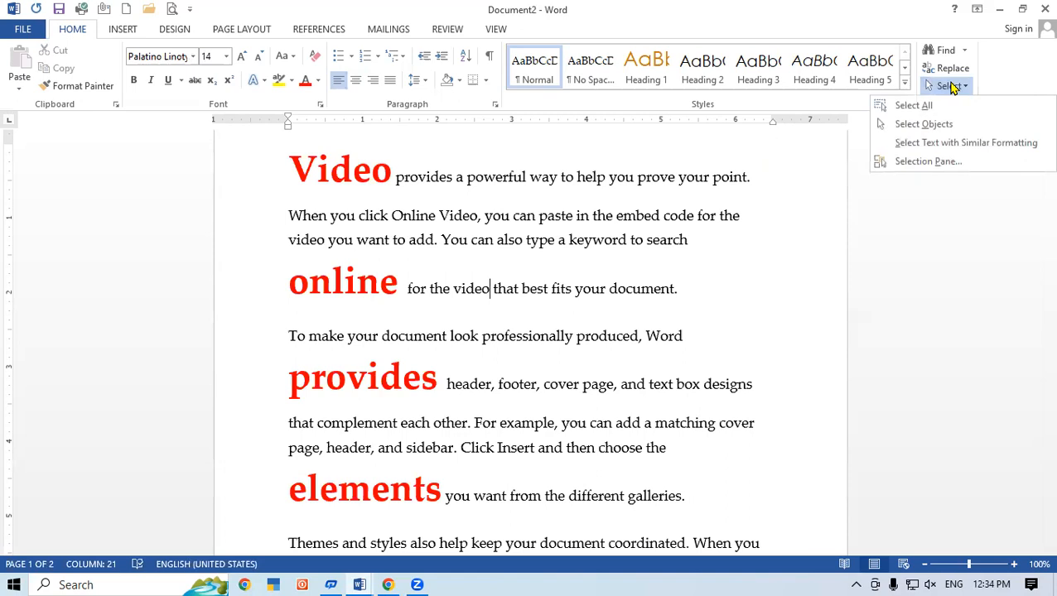
click(936, 142)
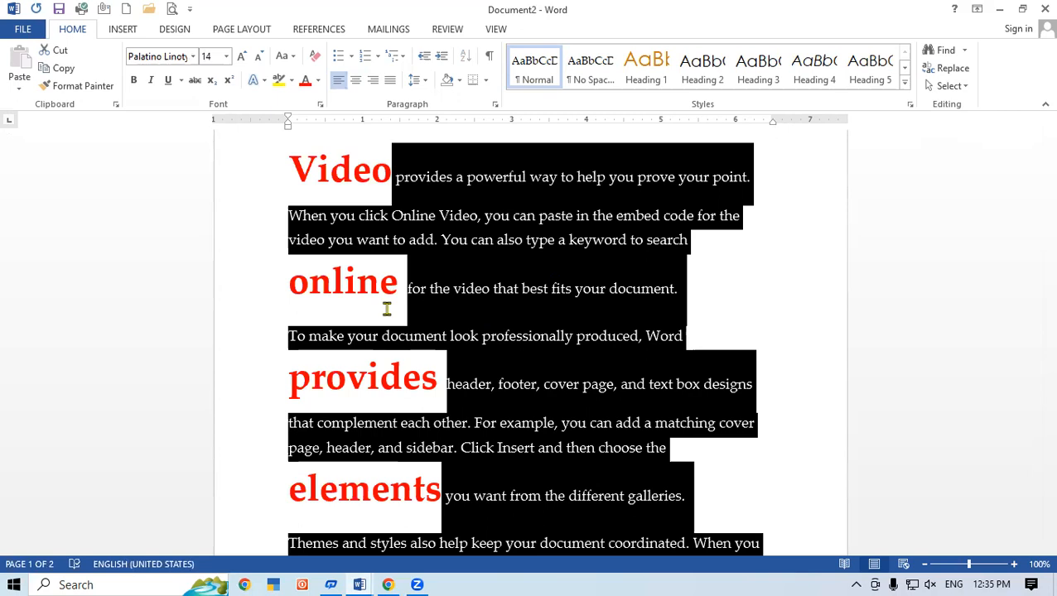
key(Delete)
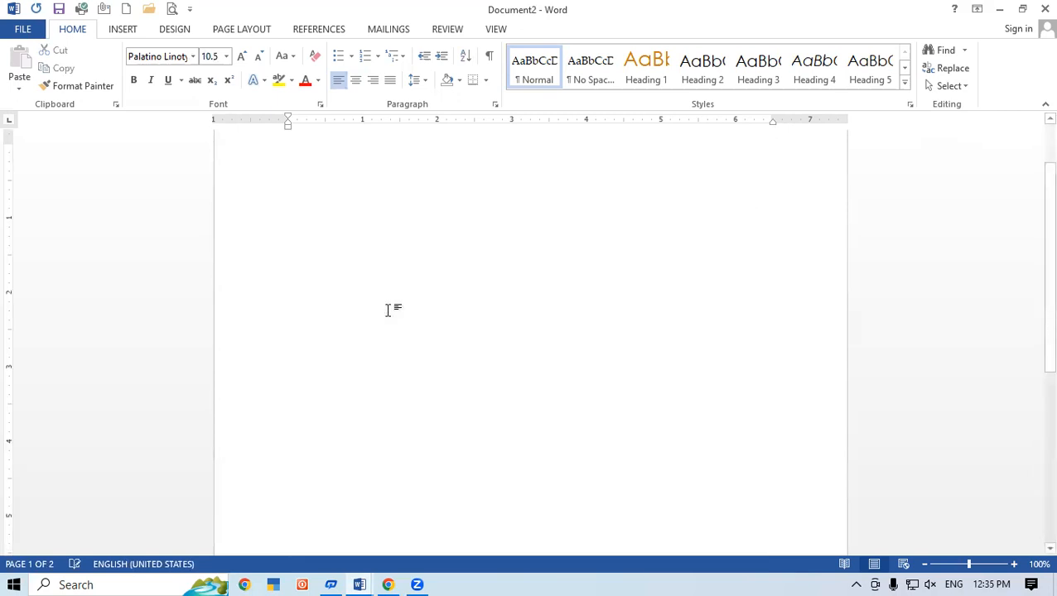
click(942, 87)
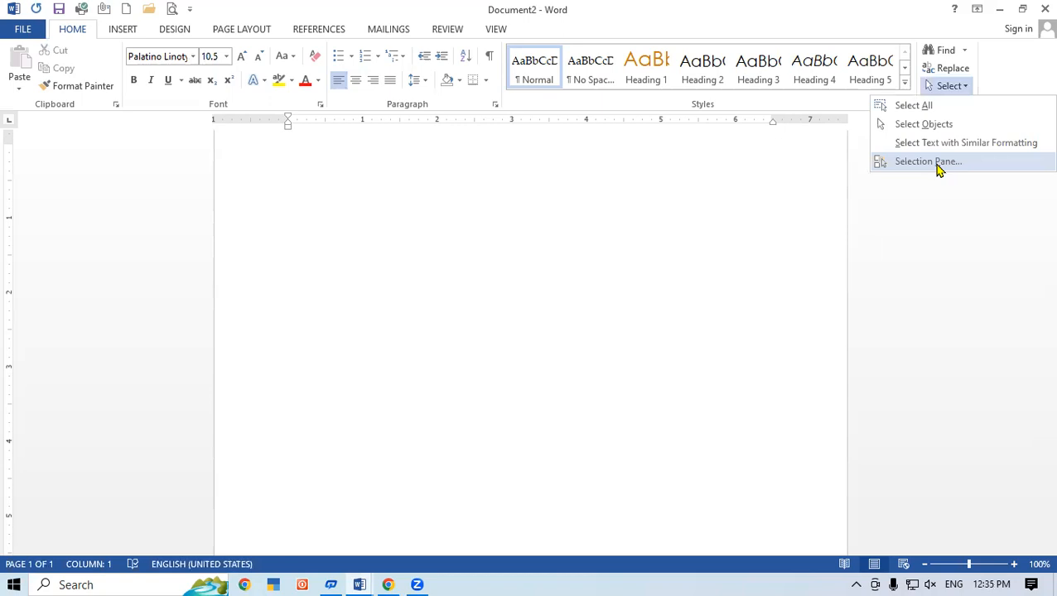
click(648, 192)
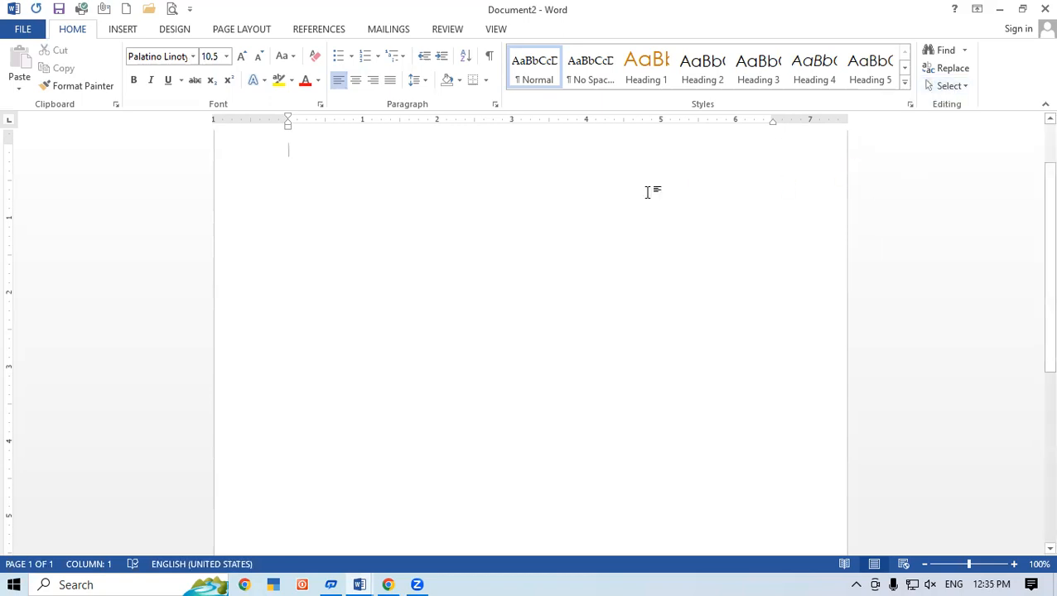
Draw an isosceles triangle about 2.18" high and 2.24" wide on the blank page and deselect it
click(122, 30)
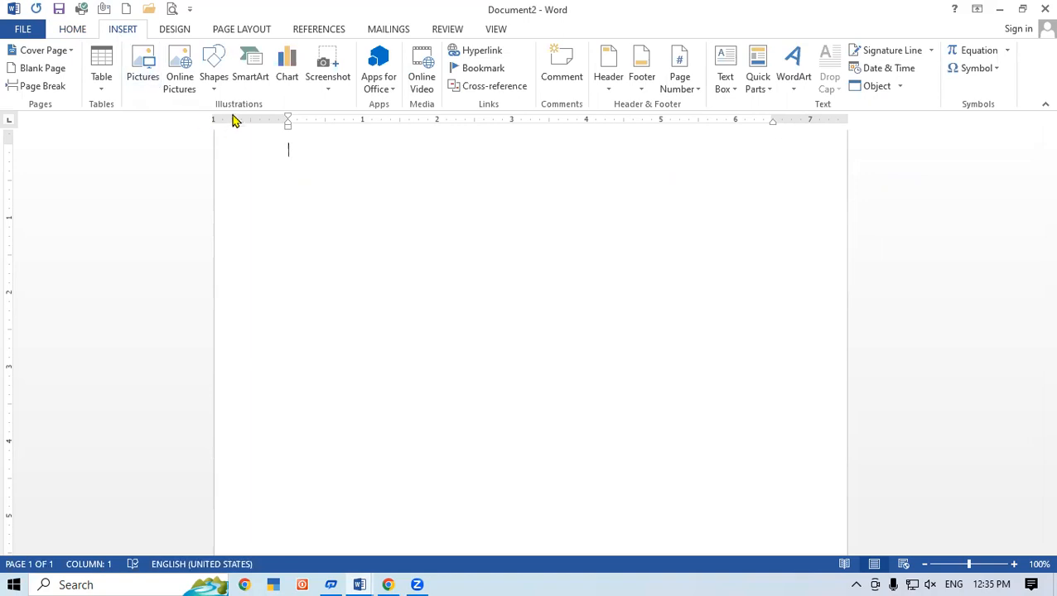
click(214, 76)
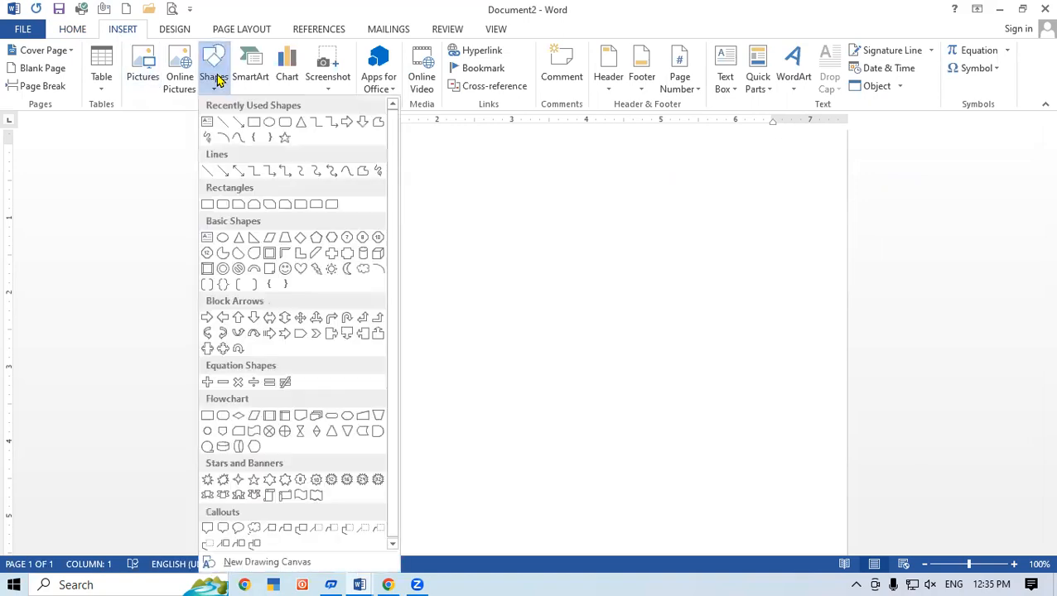
click(301, 124)
mouse_move(309, 196)
mouse_down()
mouse_move(448, 344)
mouse_move(478, 360)
mouse_up()
click(614, 285)
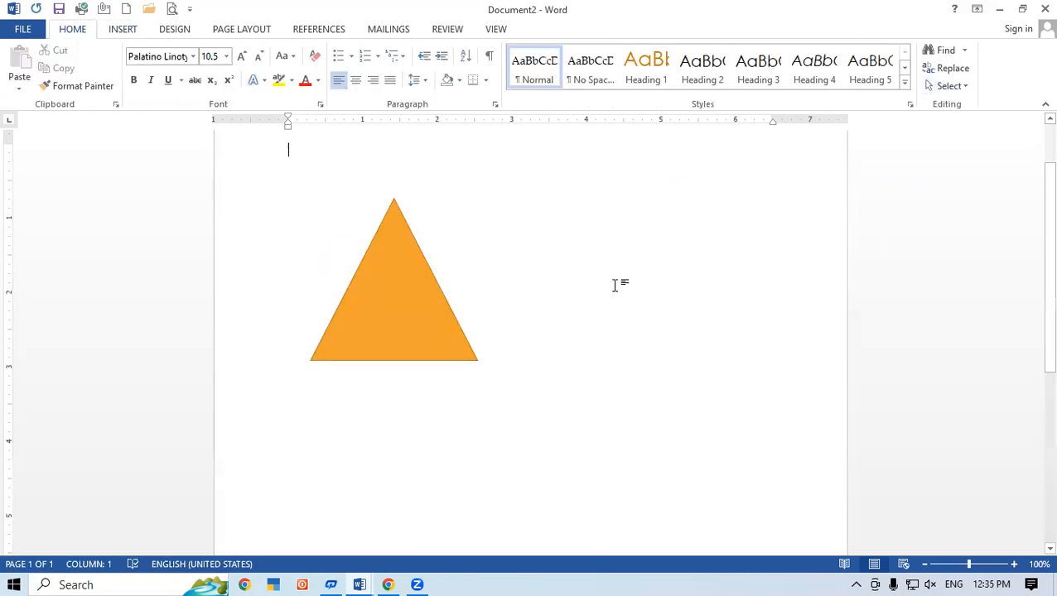
Draw a circle about 2.02" in diameter to the right of the triangle and deselect it
click(124, 30)
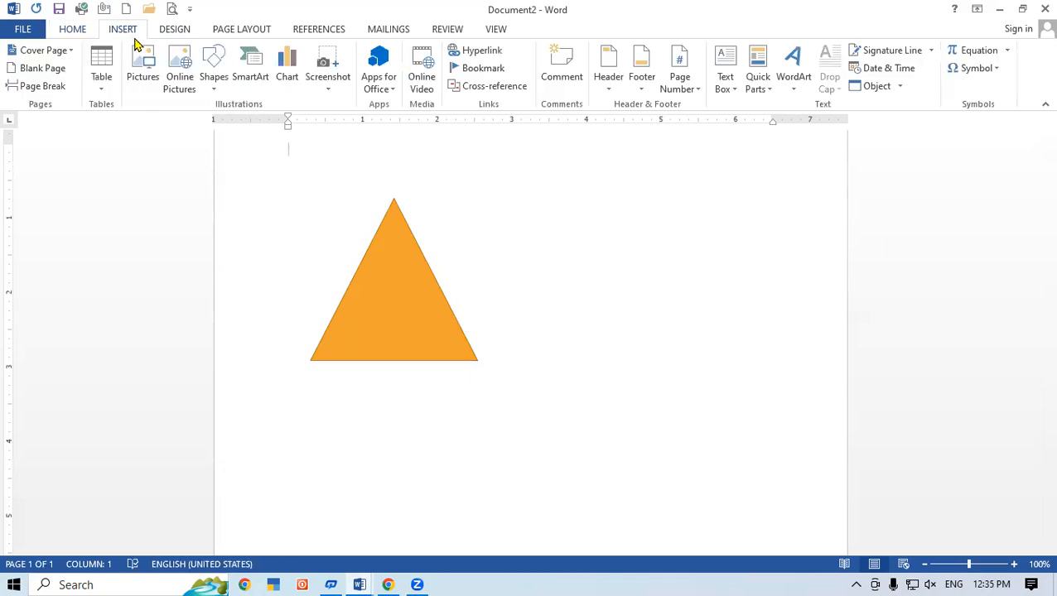
click(214, 79)
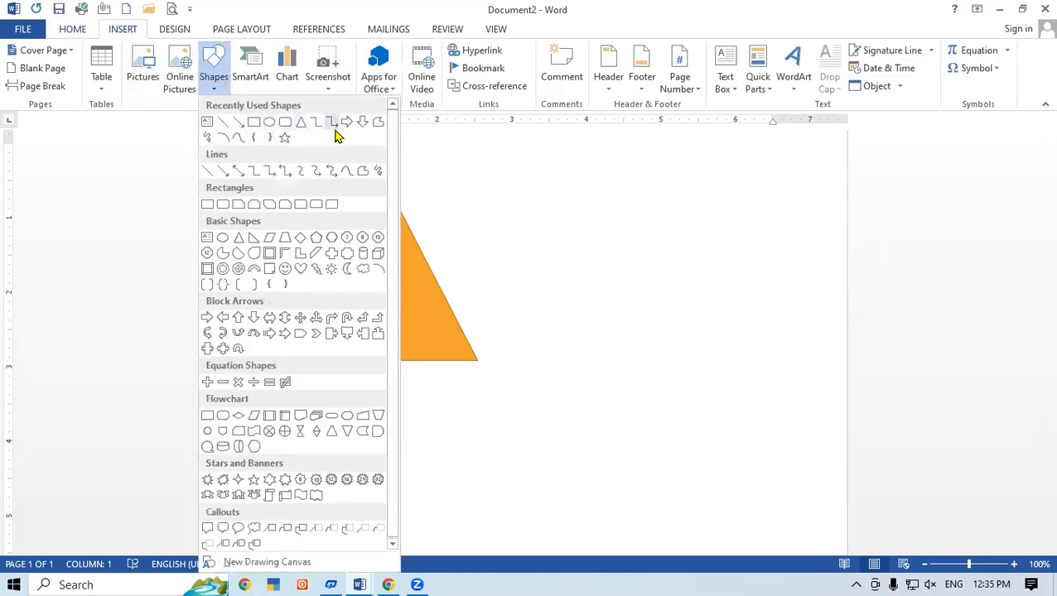
click(267, 123)
mouse_move(517, 210)
mouse_down()
mouse_move(637, 313)
mouse_move(669, 360)
mouse_up()
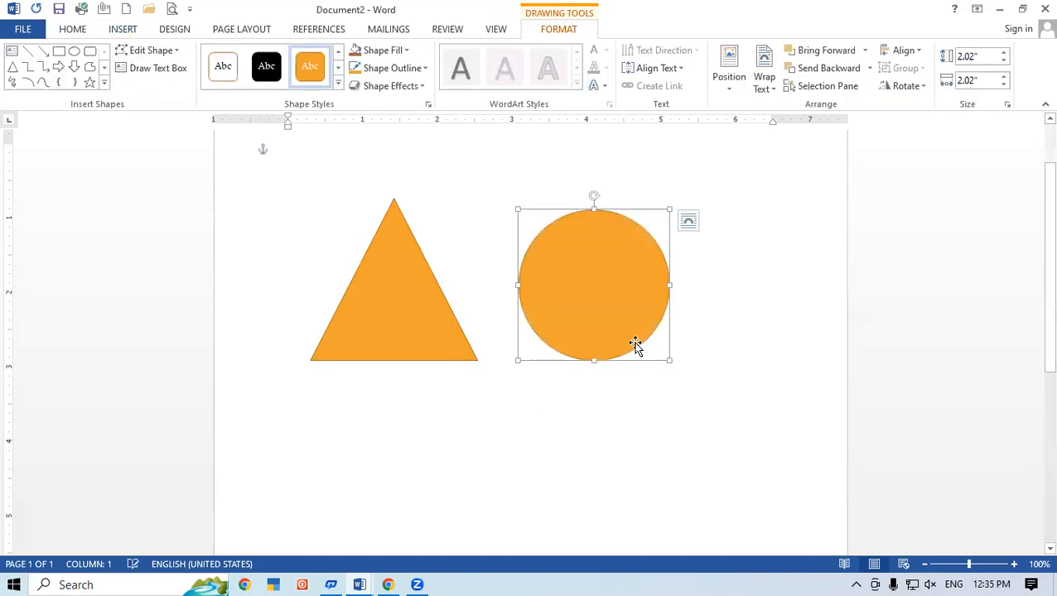
click(465, 260)
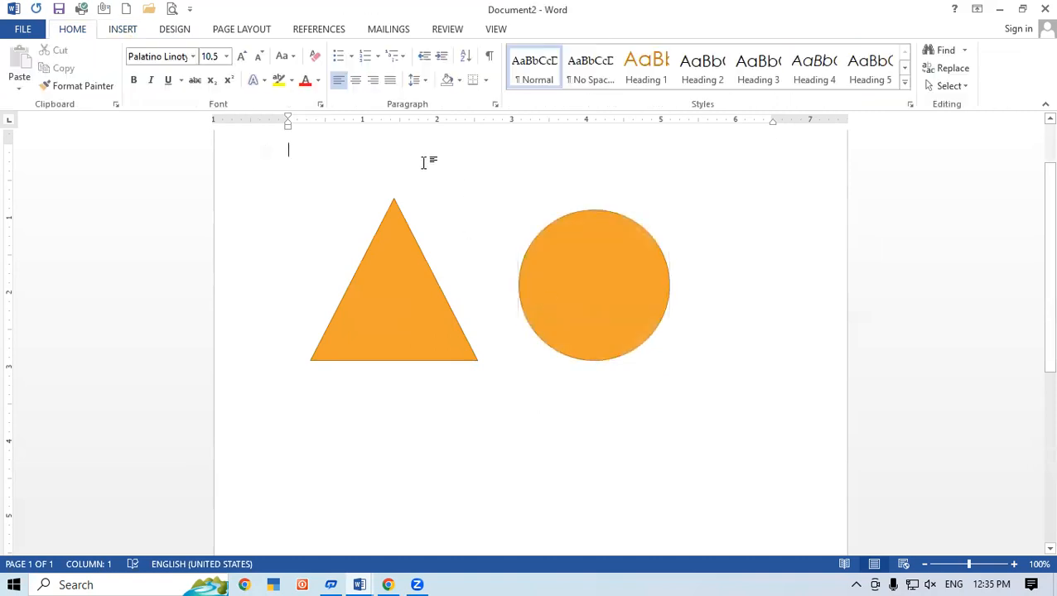
Draw an up arrow block shape to the right of the circle, move it slightly upward and deselect it
click(125, 30)
click(219, 82)
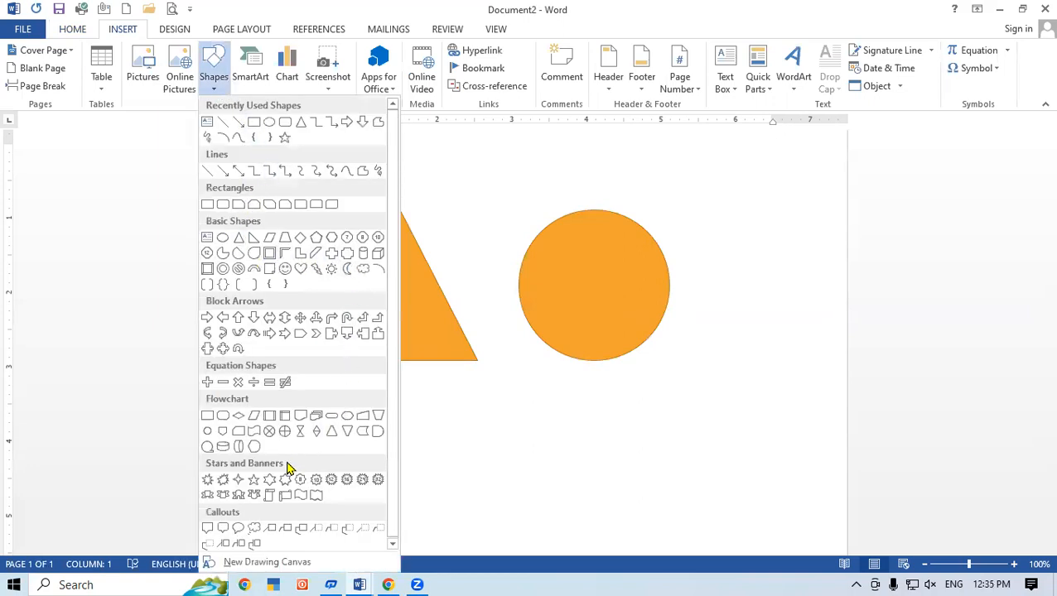
click(238, 318)
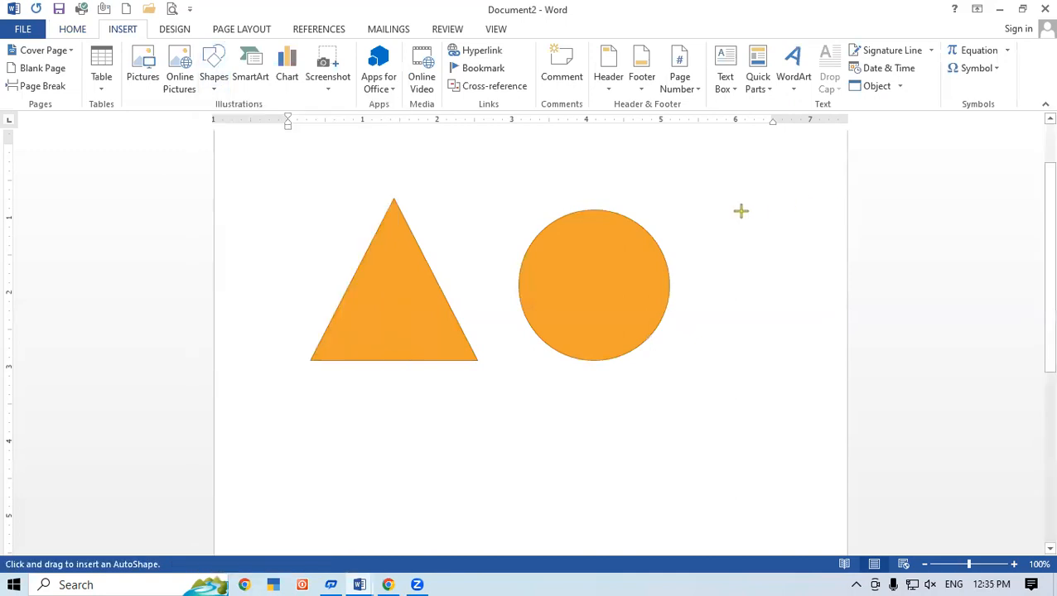
drag(689, 197, 844, 394)
mouse_move(767, 291)
mouse_down()
mouse_move(754, 241)
mouse_move(768, 256)
mouse_up()
click(428, 448)
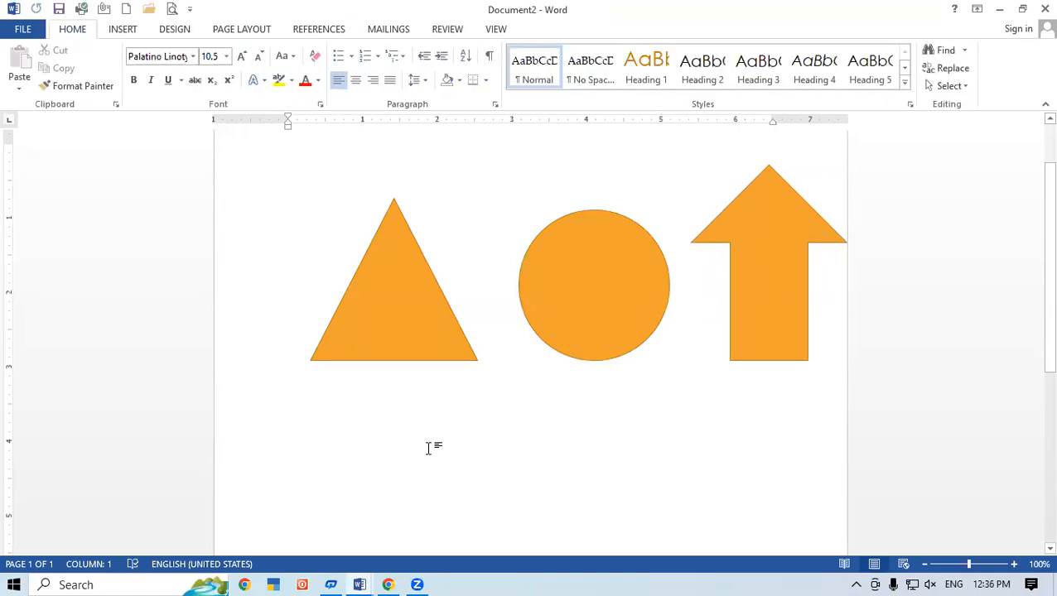
Select the triangle to examine the drawing format options, and deselect it
click(385, 287)
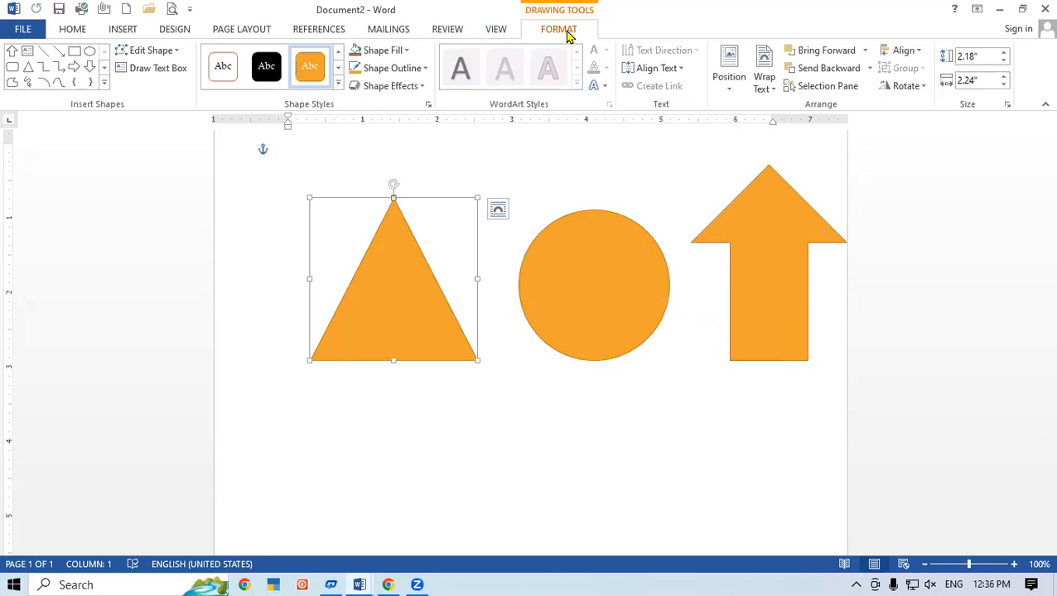
click(873, 431)
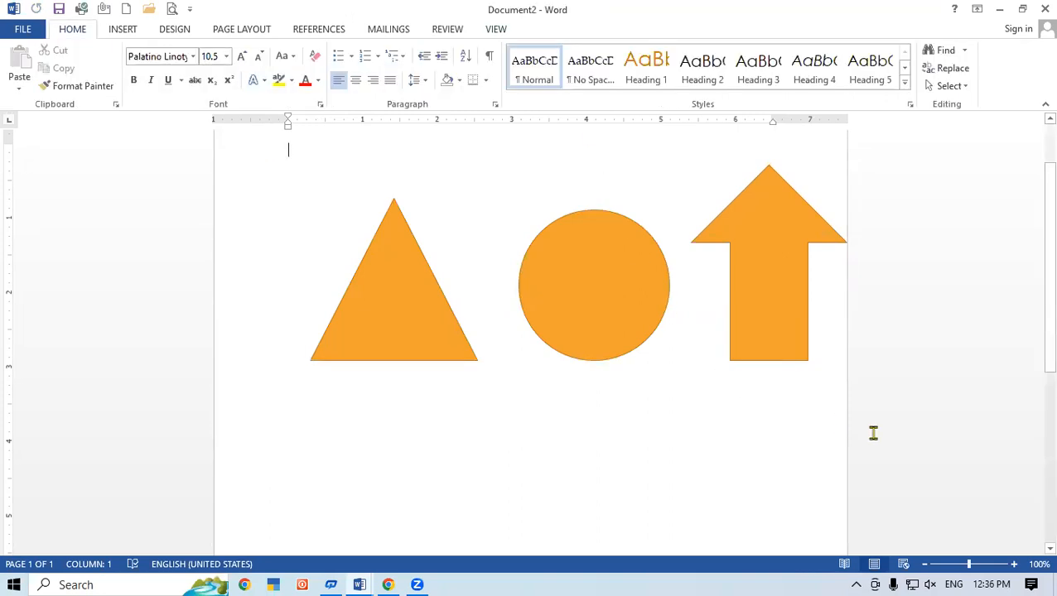
Fill the triangle with the standard red colour and the circle with standard green
click(394, 325)
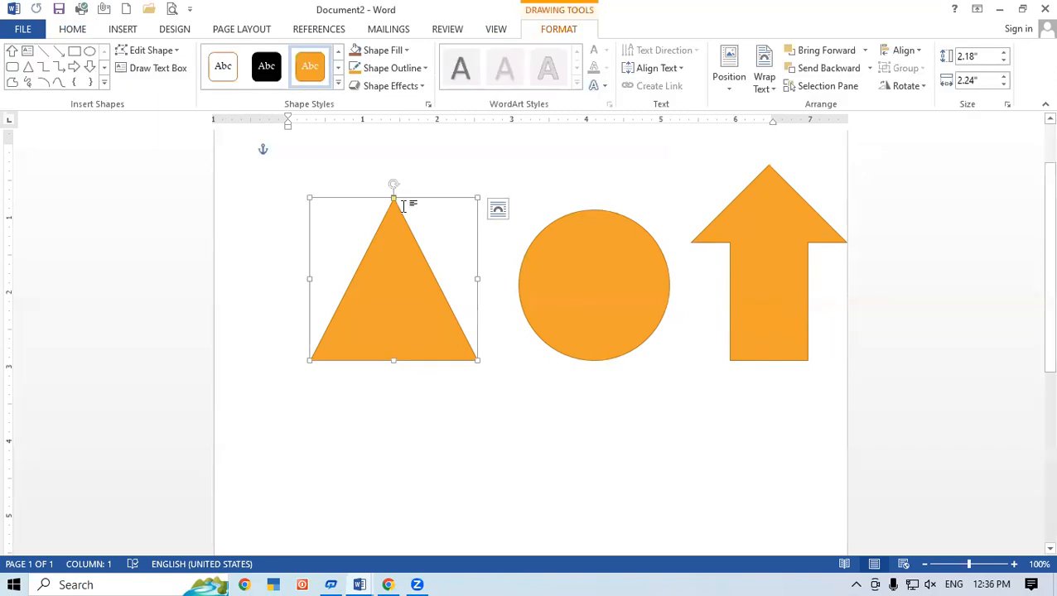
click(383, 50)
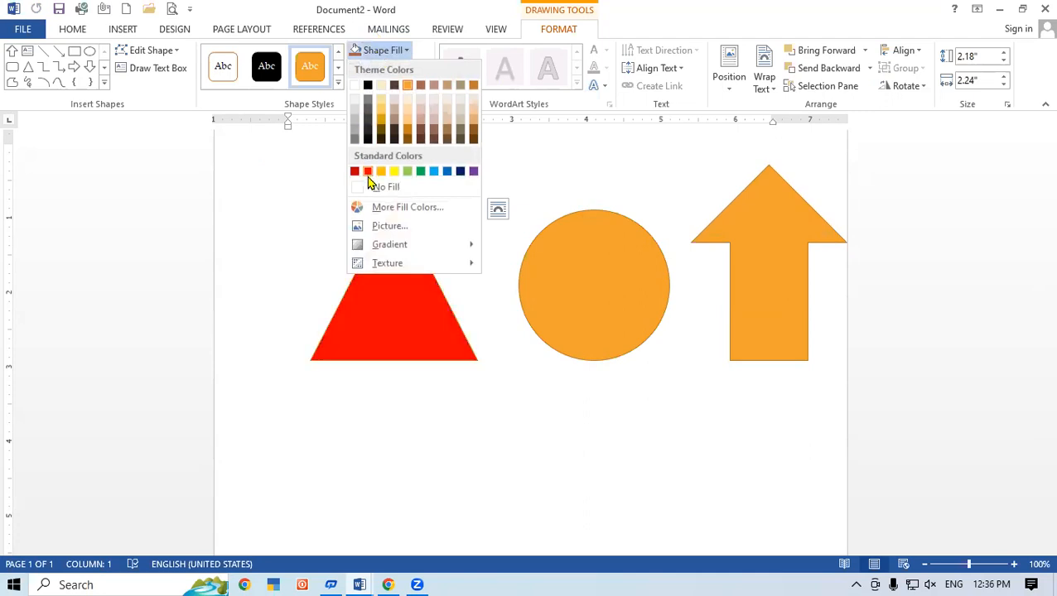
click(369, 171)
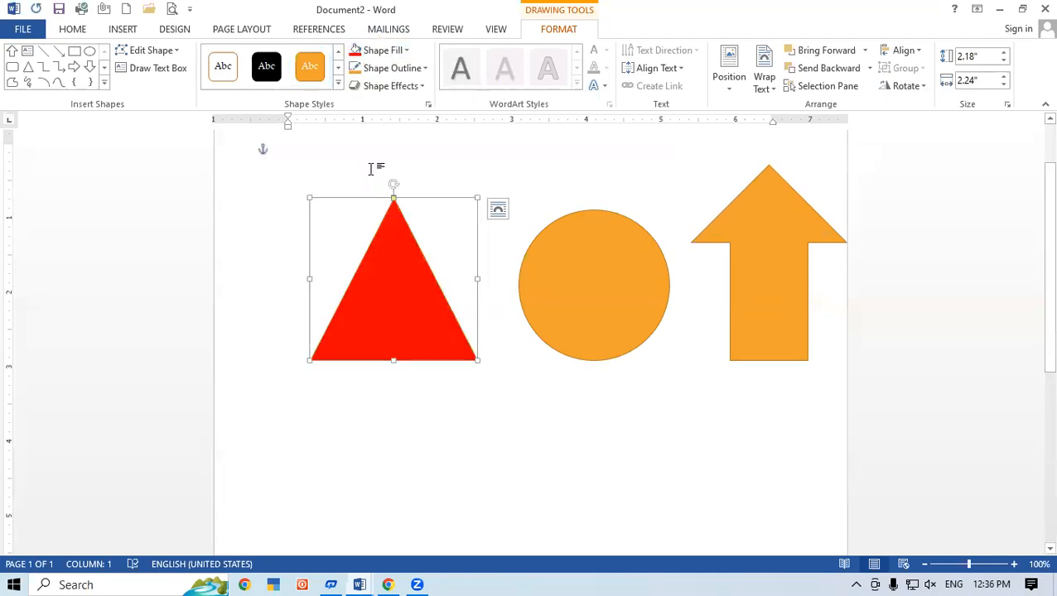
click(564, 277)
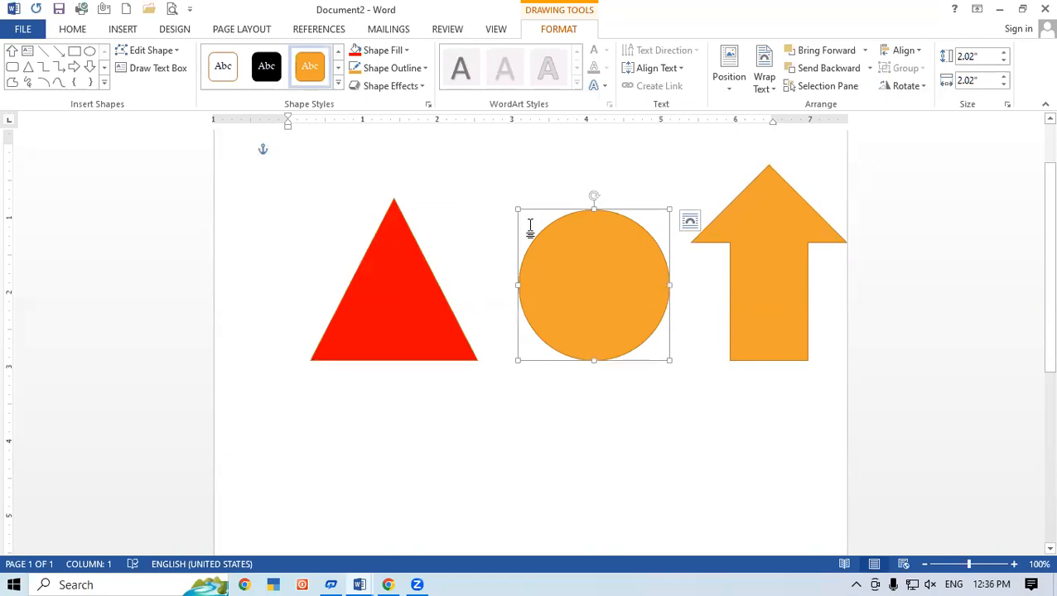
click(396, 50)
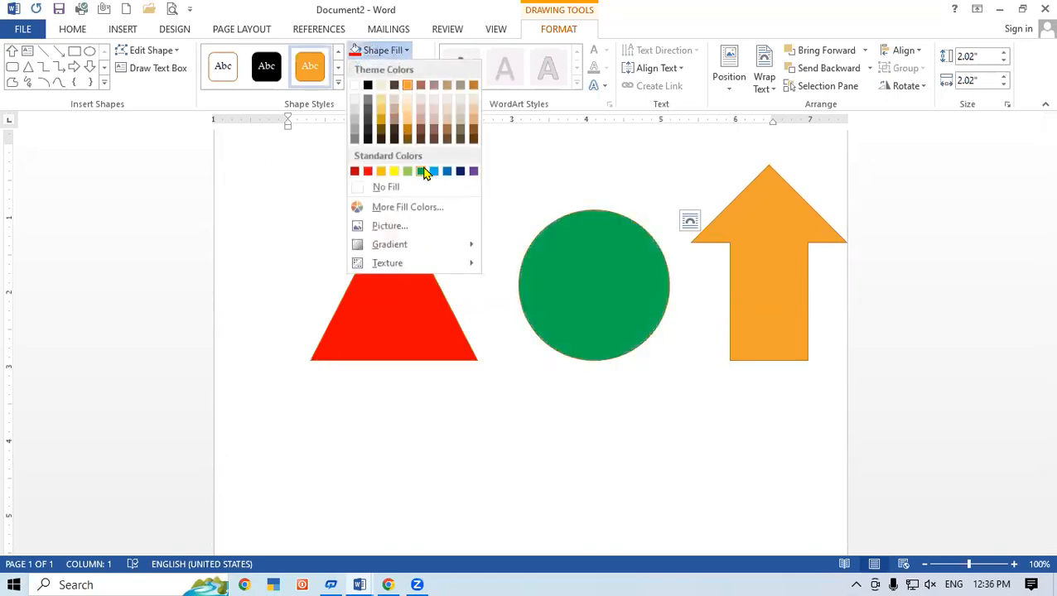
click(422, 172)
Fill the up arrow with the standard dark blue colour and deselect it
click(755, 253)
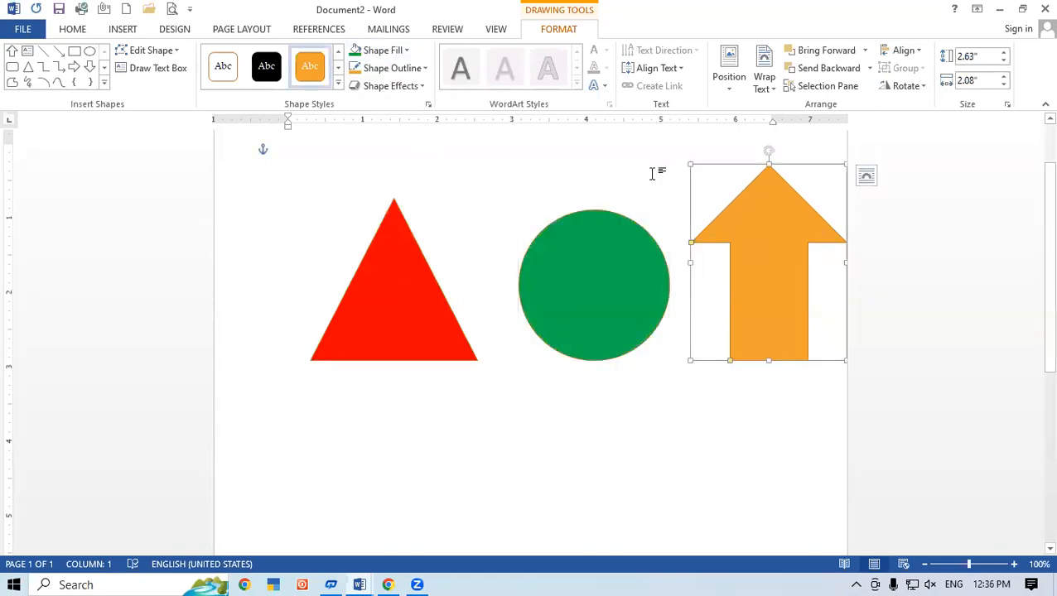
click(381, 51)
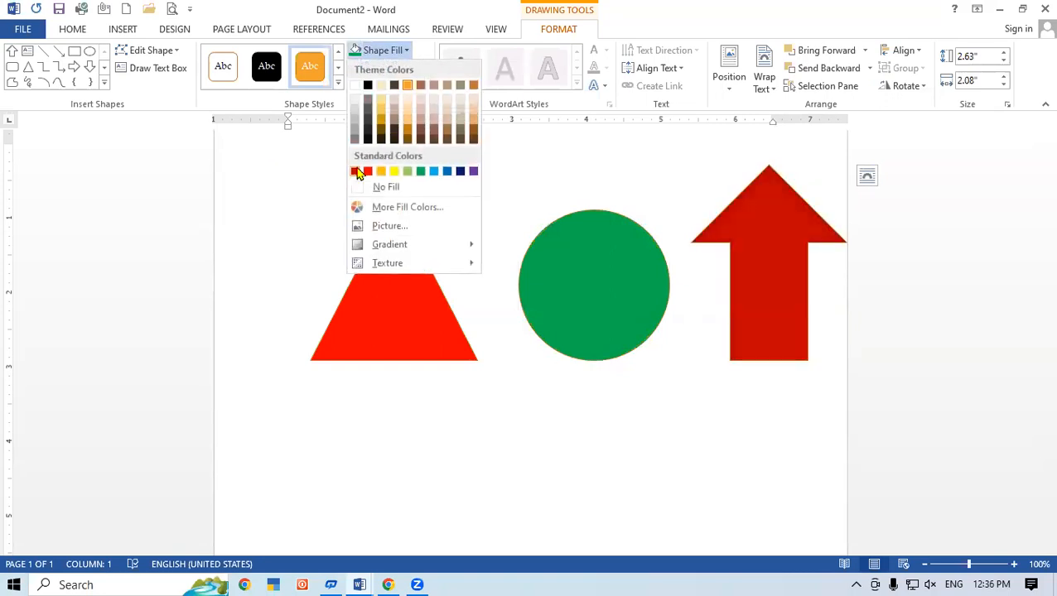
click(460, 172)
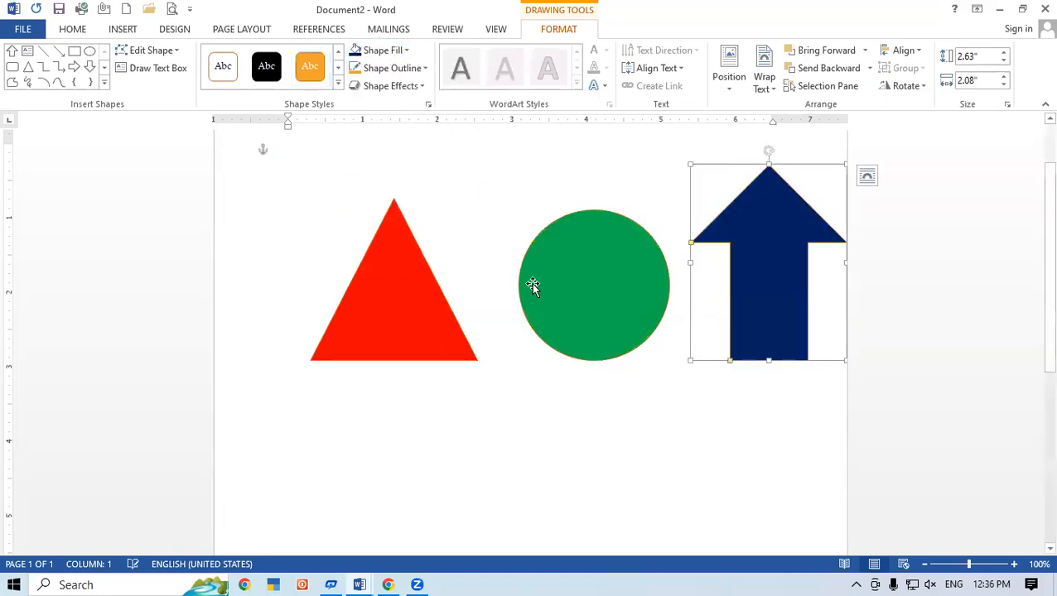
click(562, 370)
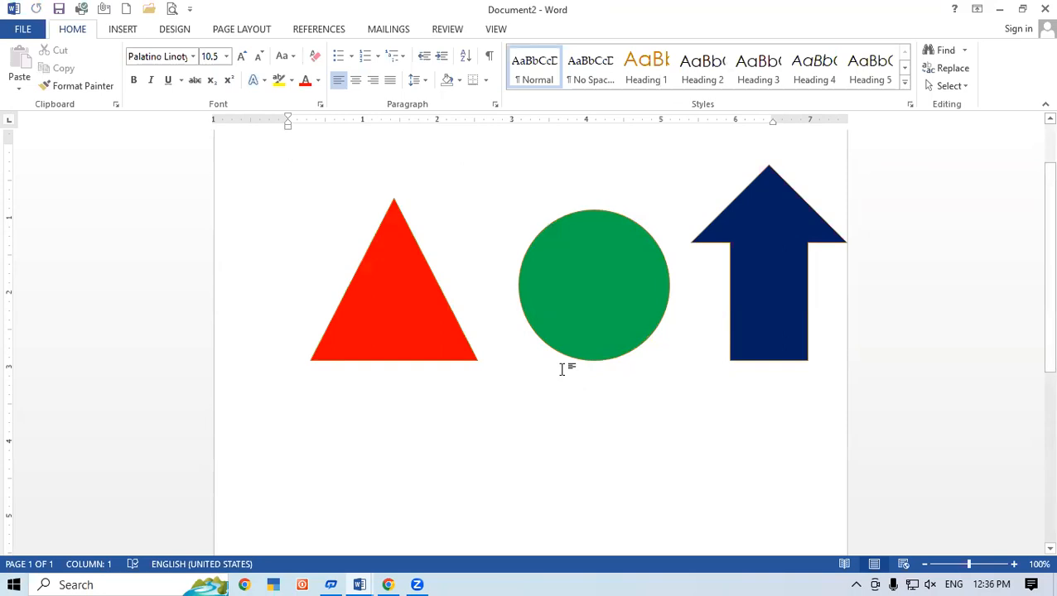
Display the Selection Pane listing the document's objects, with no shape selected
click(369, 283)
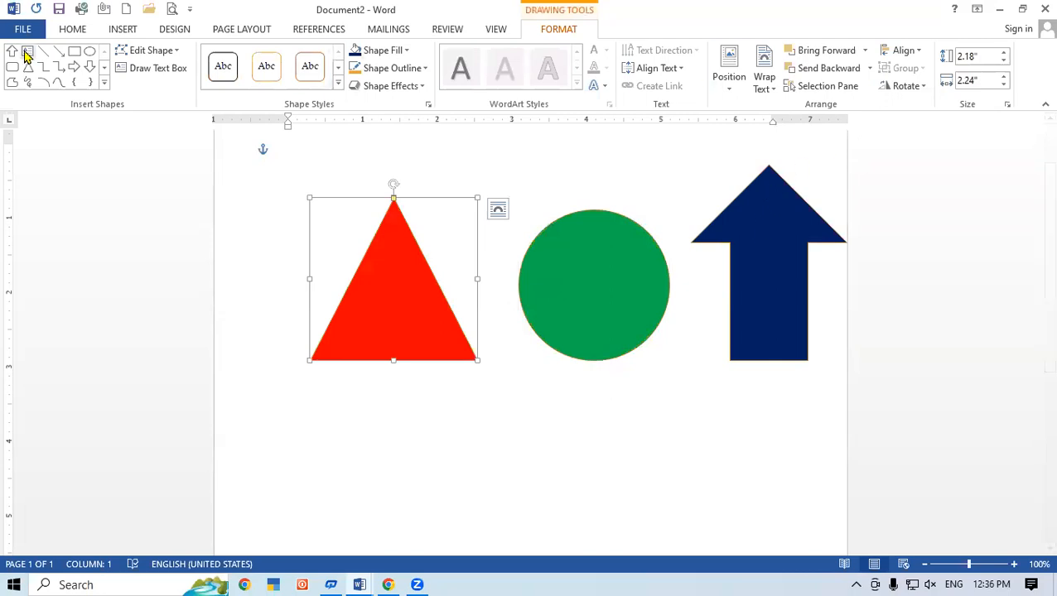
click(73, 29)
click(543, 418)
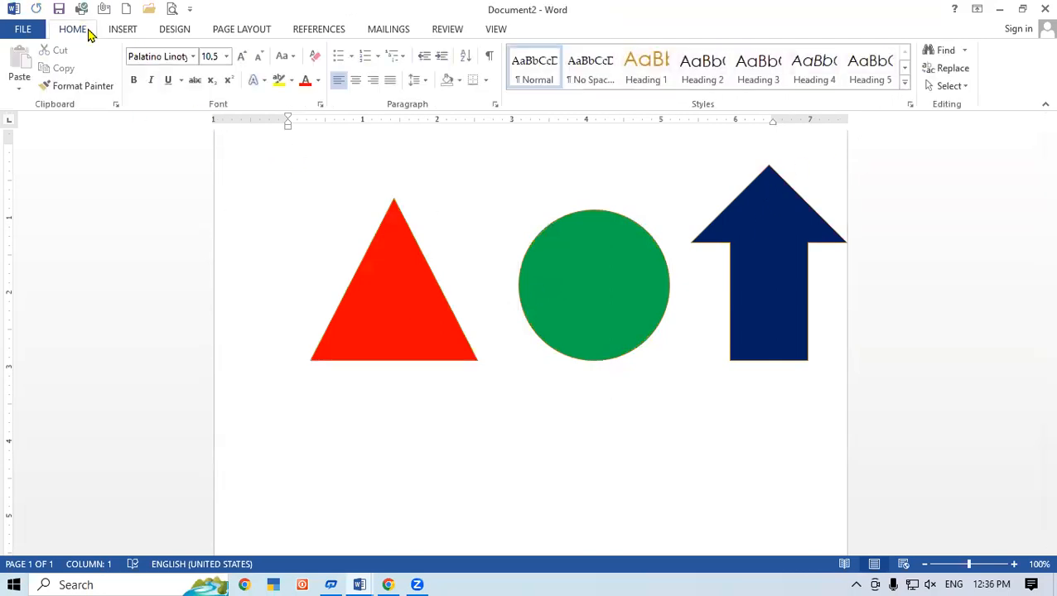
click(961, 86)
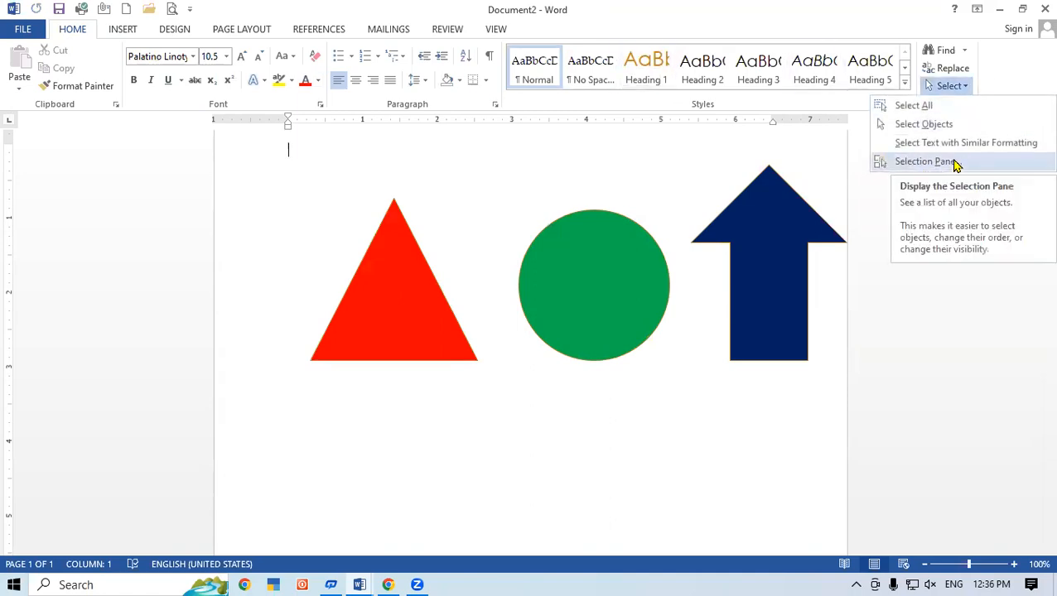
click(955, 162)
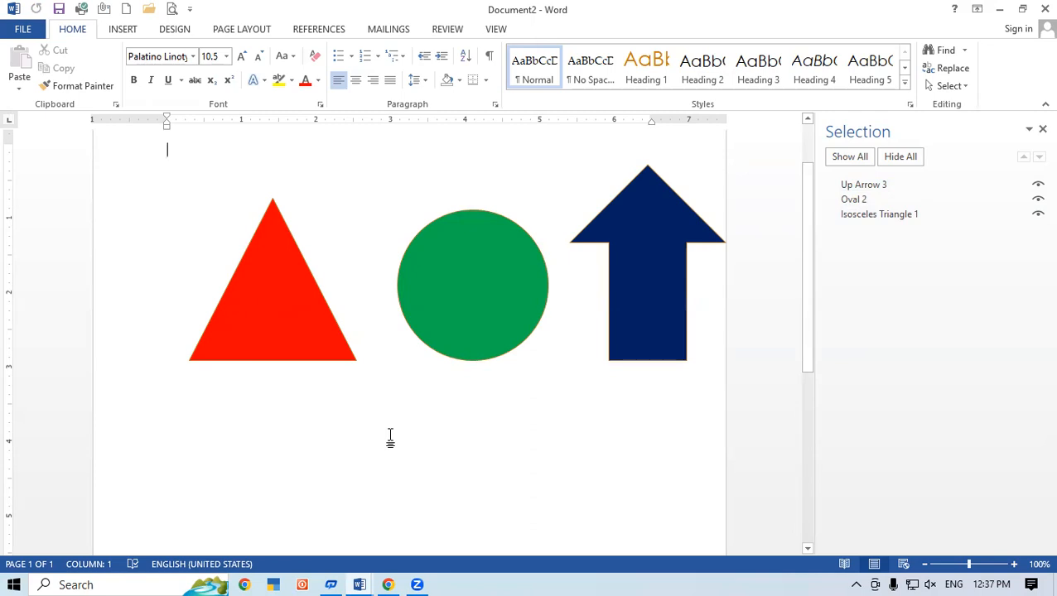
Hide and show again the arrow, the oval and the triangle one by one, as well as all shapes at once
click(1036, 187)
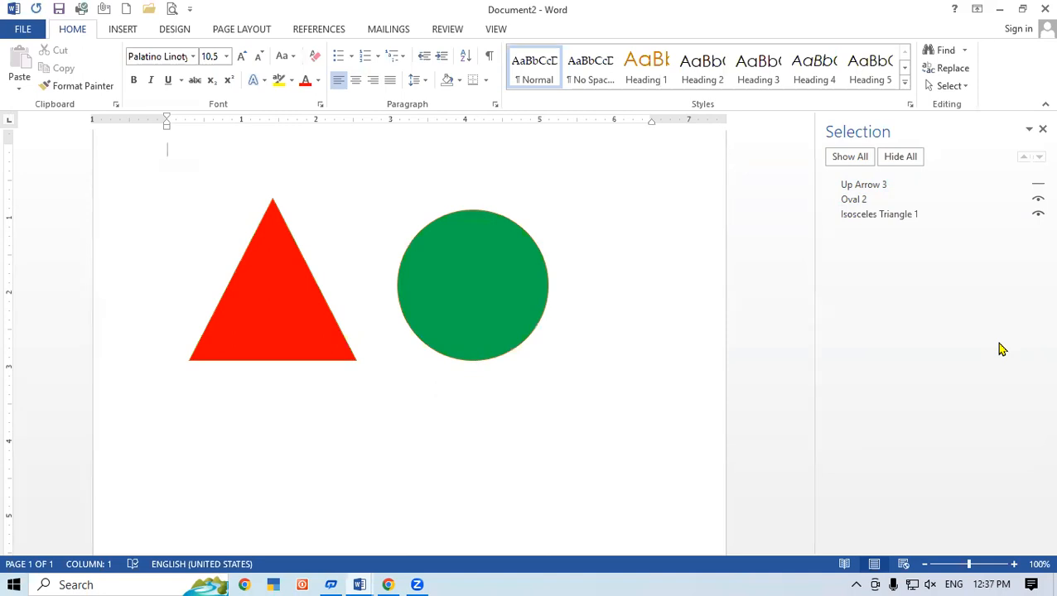
click(1037, 183)
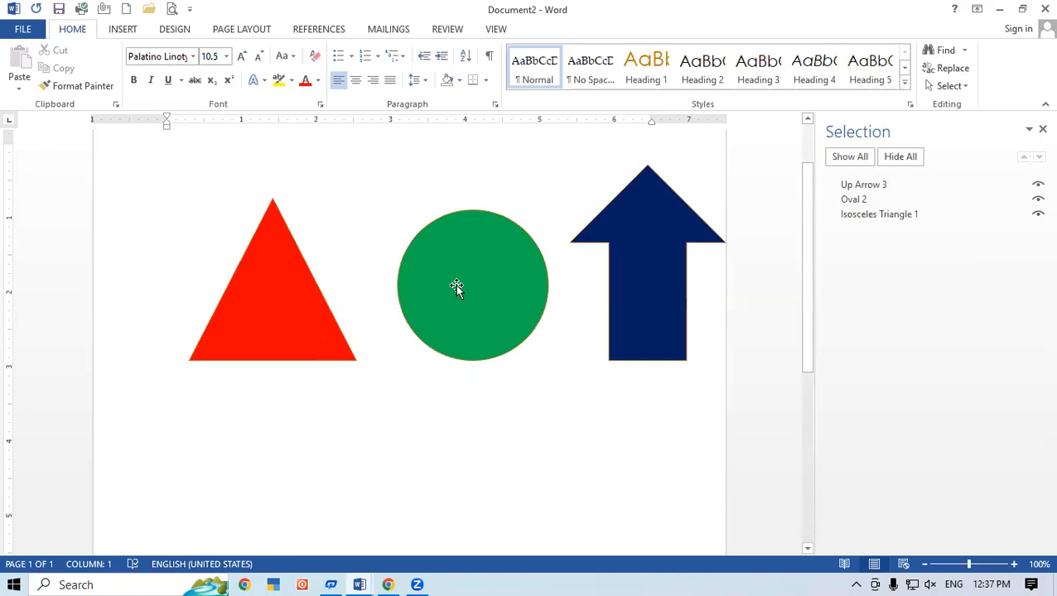
click(1037, 203)
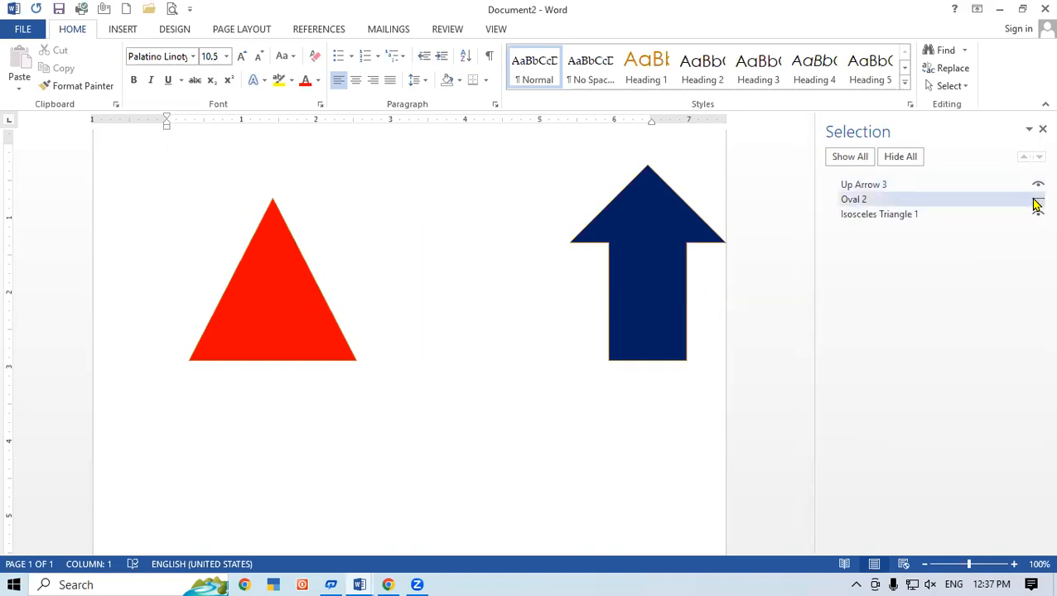
click(1037, 202)
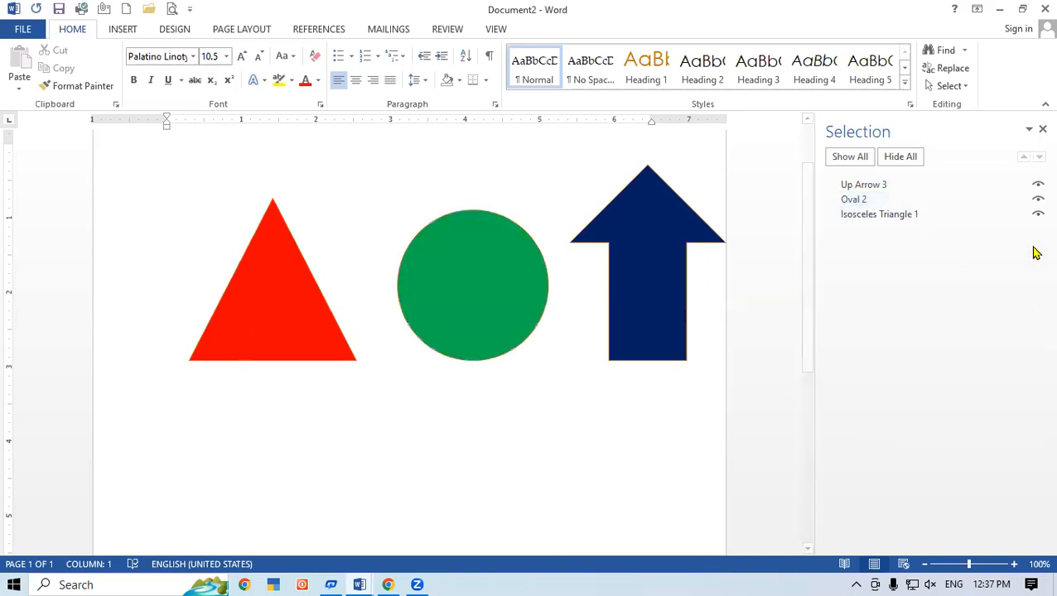
click(1037, 214)
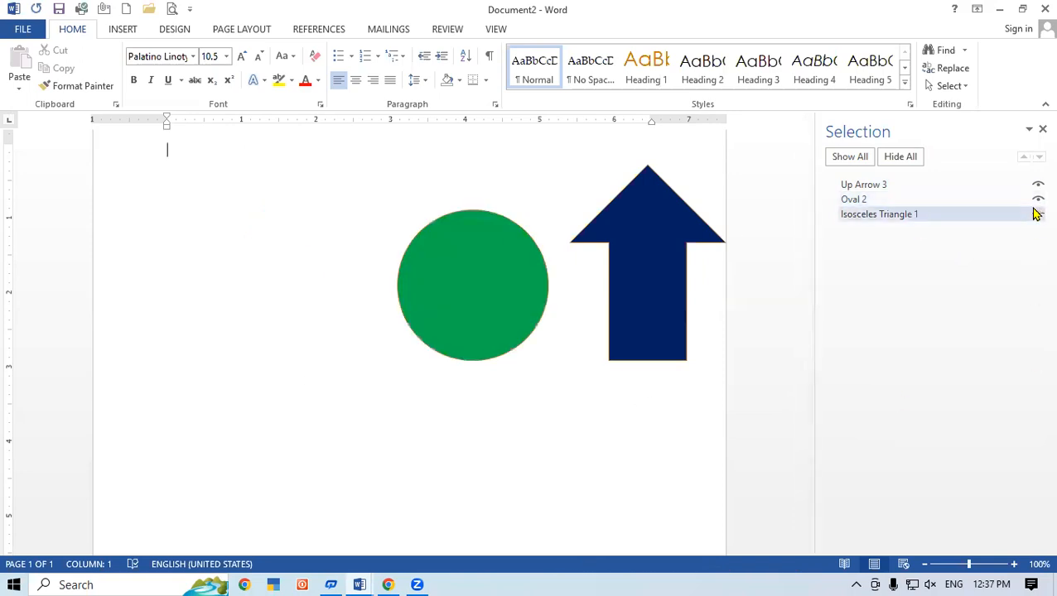
click(1037, 213)
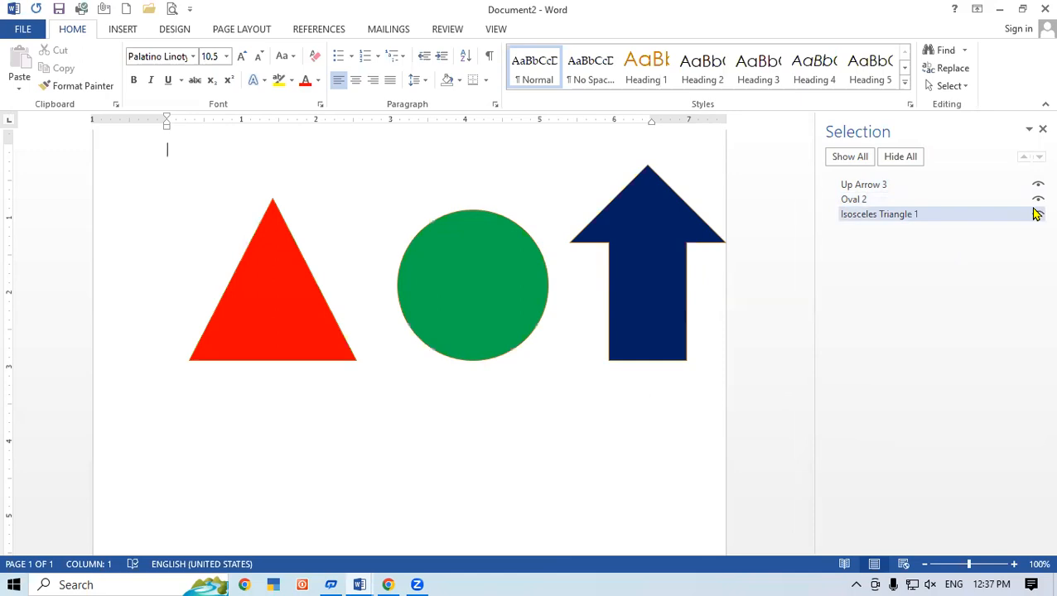
click(904, 166)
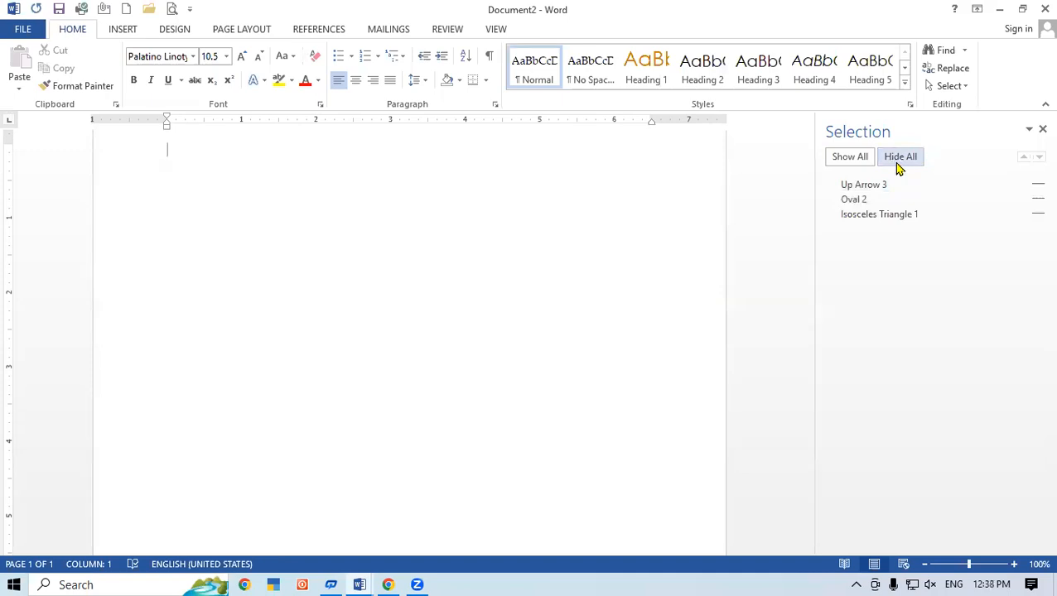
click(860, 161)
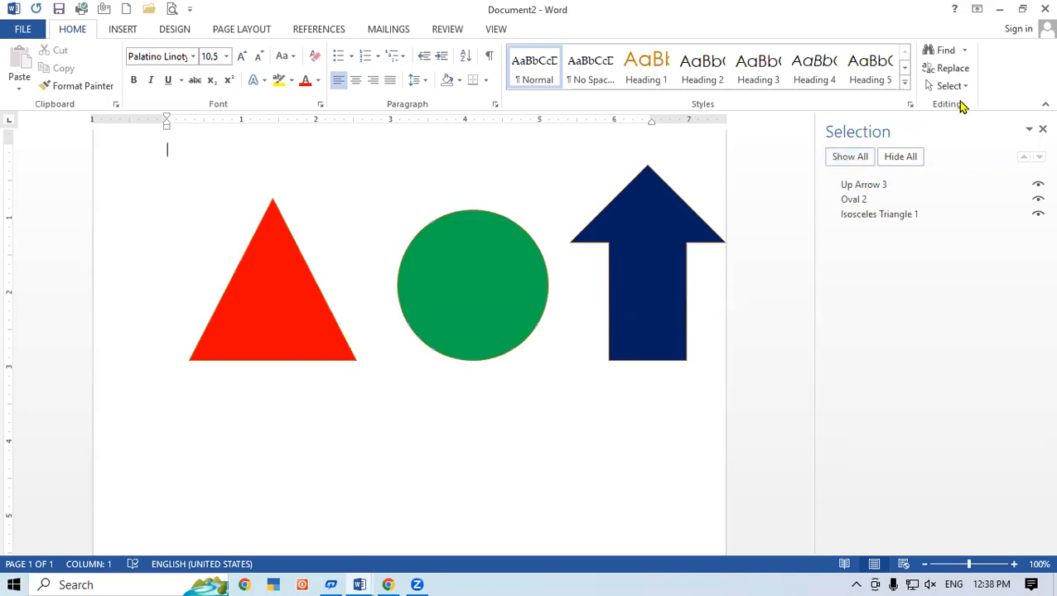
Close the Selection Pane
click(957, 89)
click(943, 346)
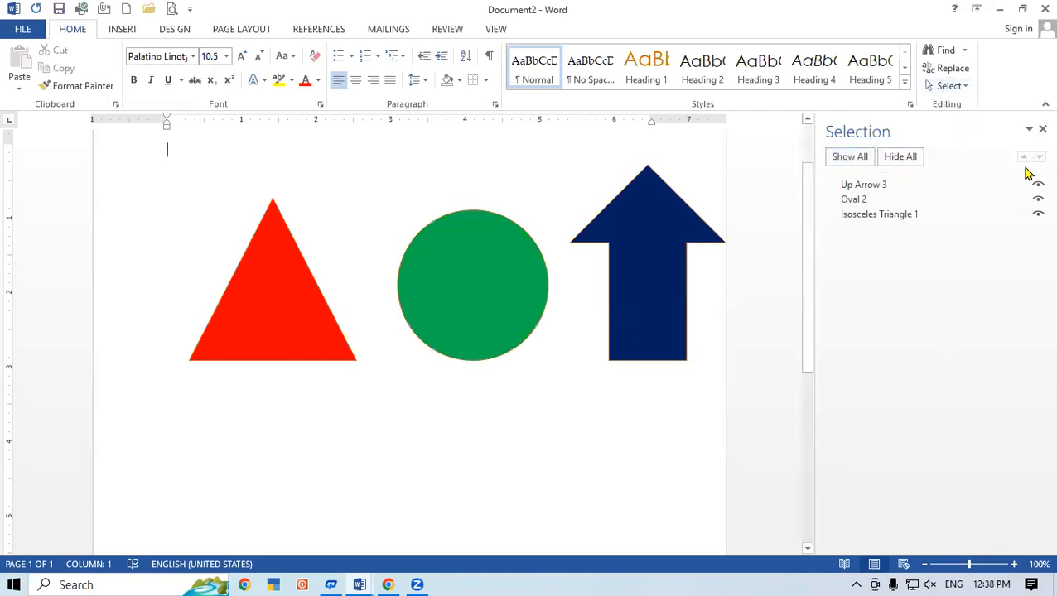
click(1041, 129)
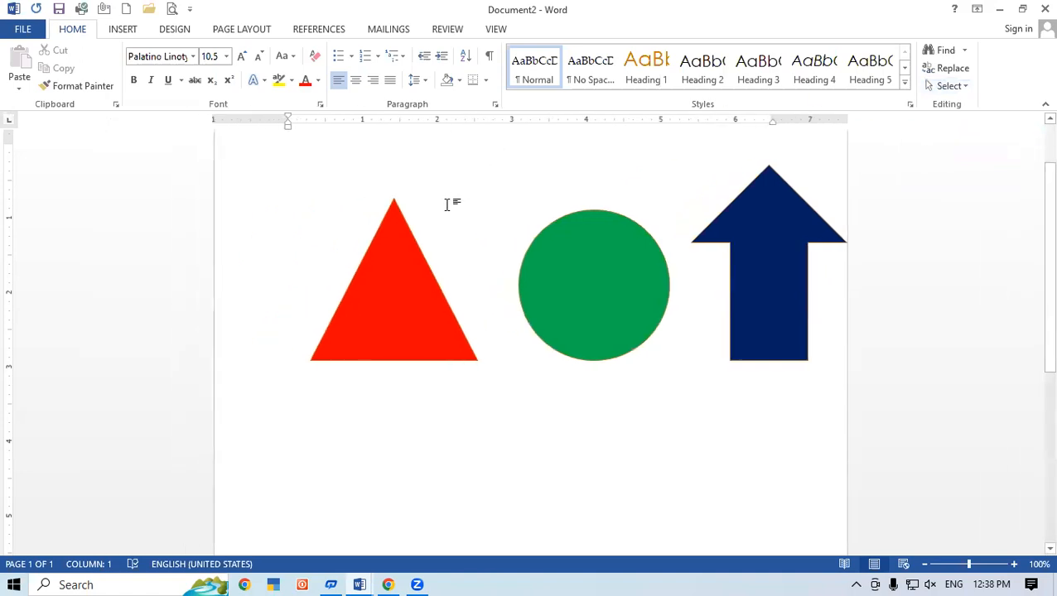
click(398, 287)
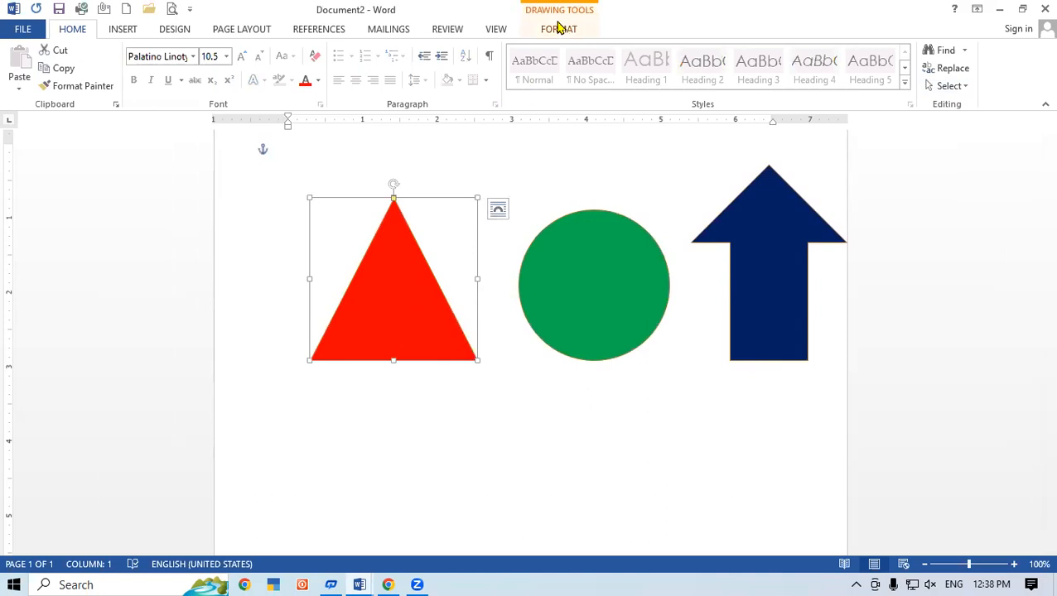
click(559, 27)
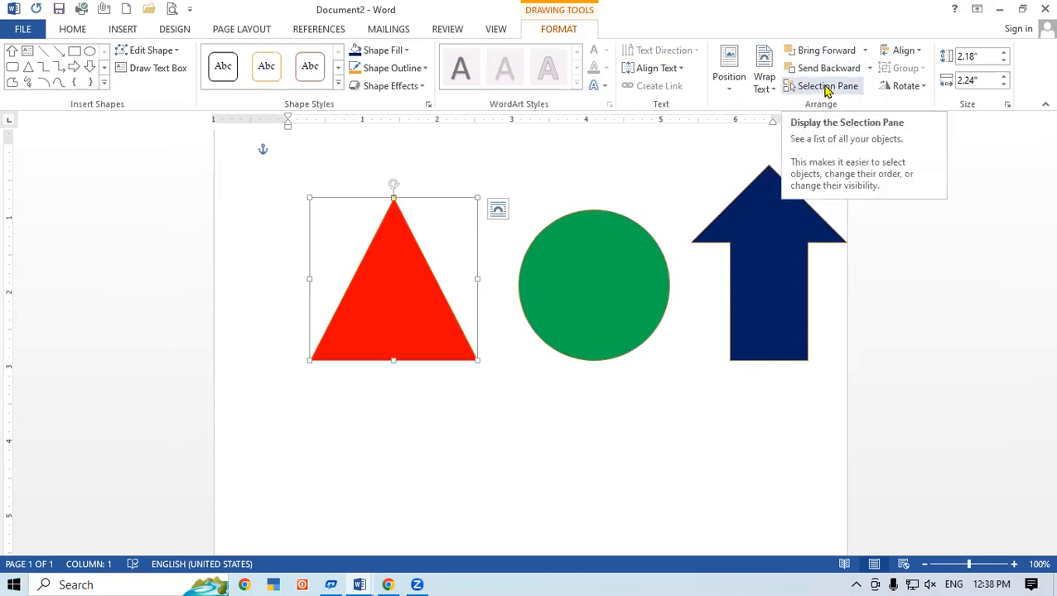
click(81, 30)
click(933, 86)
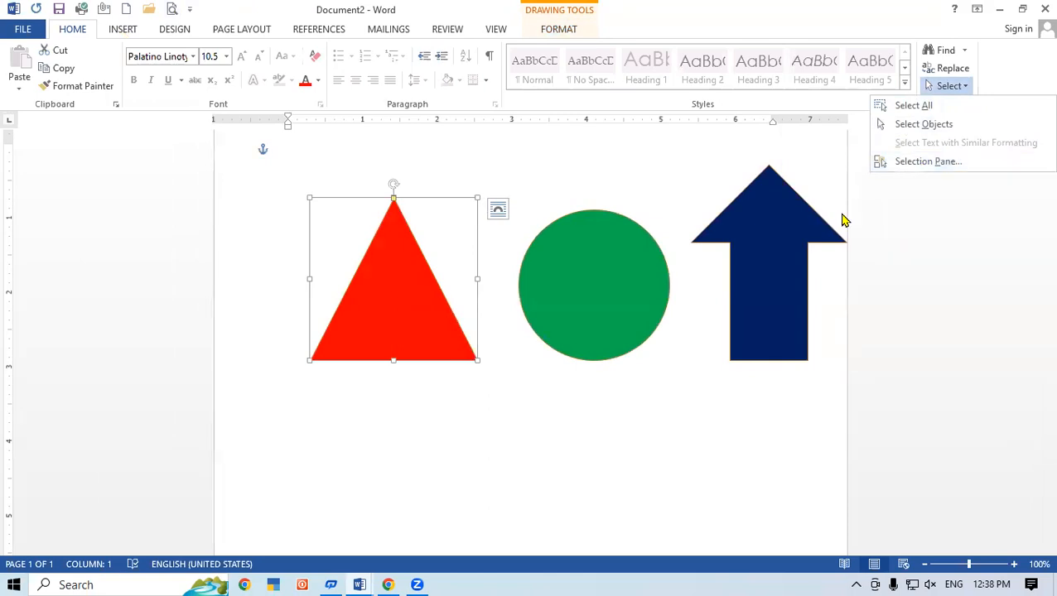
click(639, 424)
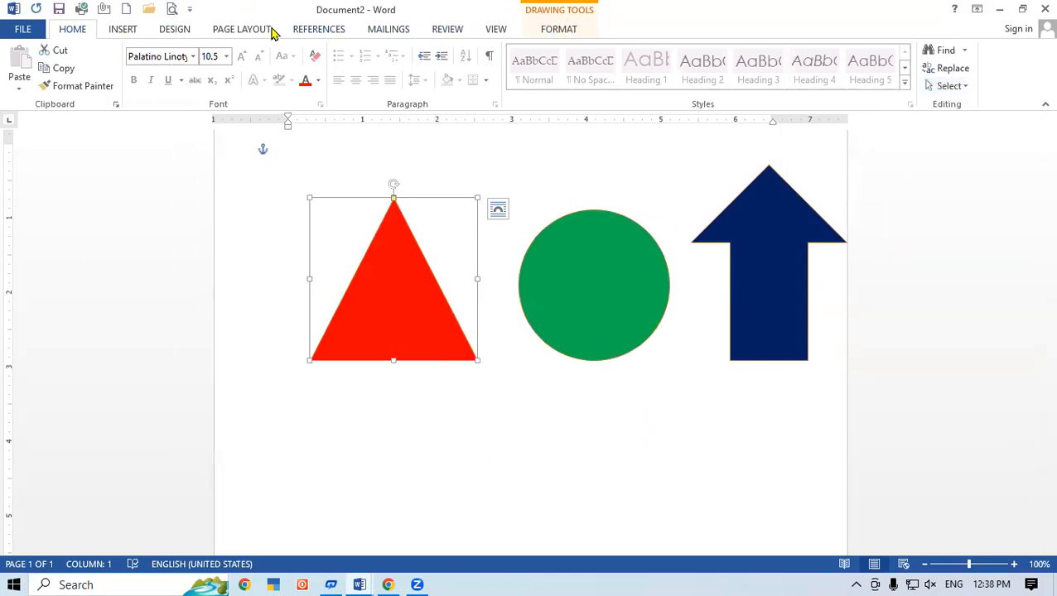
click(171, 29)
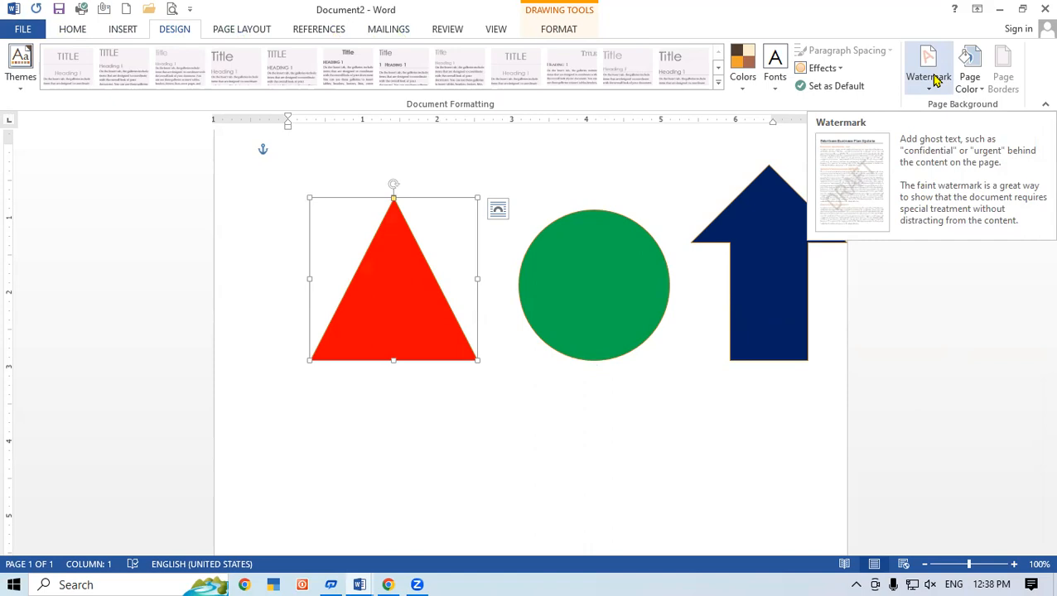
Switch to the Document1 window and clear the text selection near the start of the document
mouse_move(359, 584)
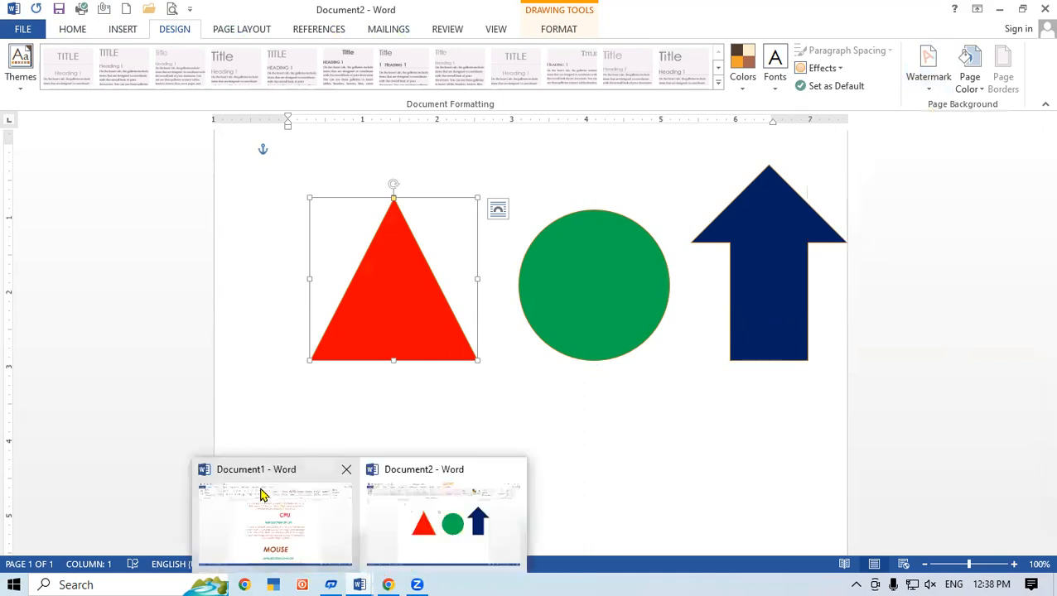
click(260, 495)
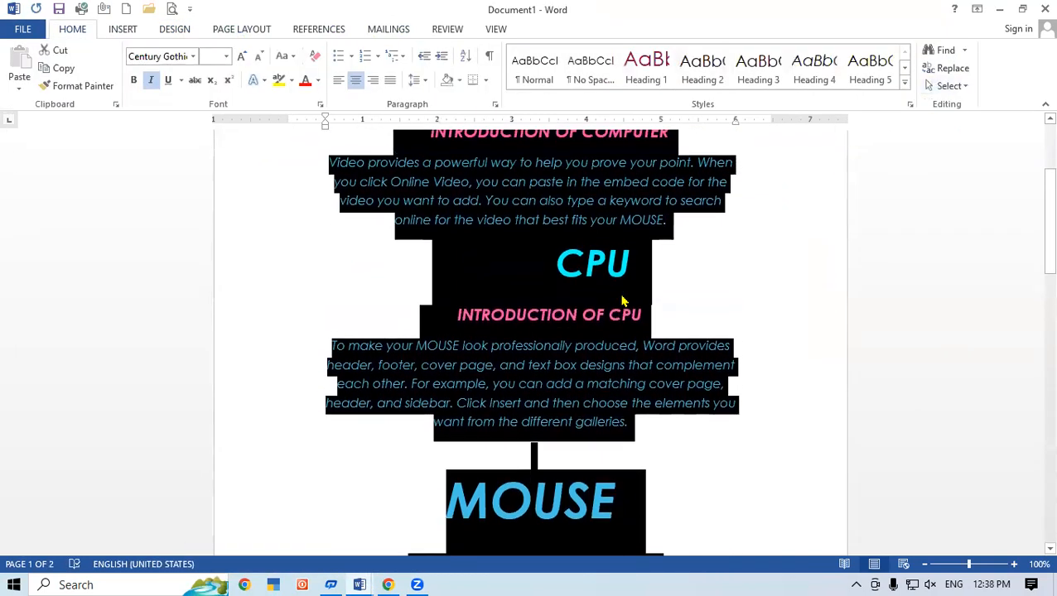
scroll(663, 260, up, 2)
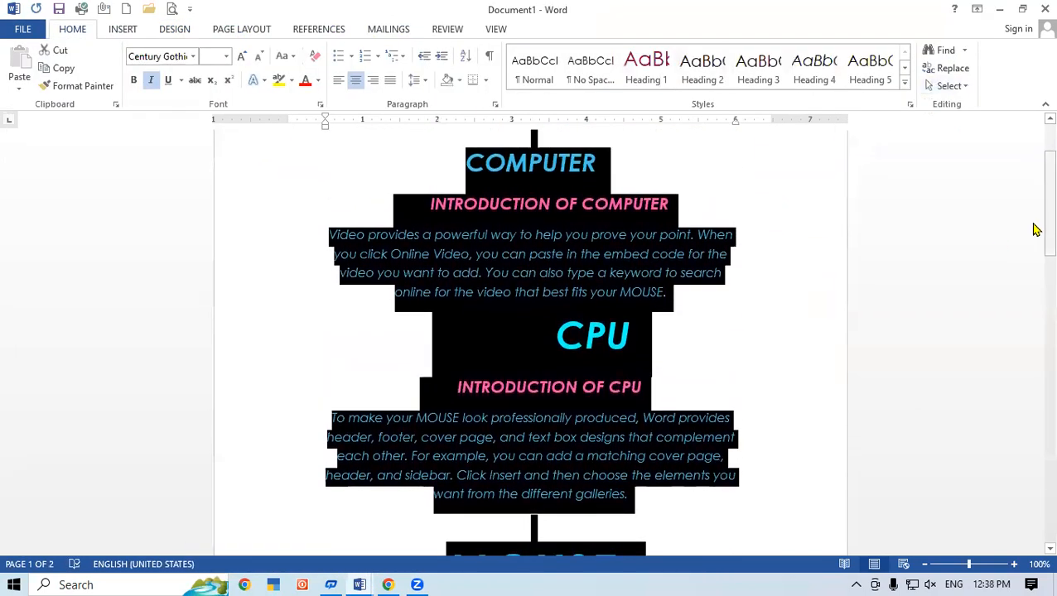
drag(1034, 228, 1032, 176)
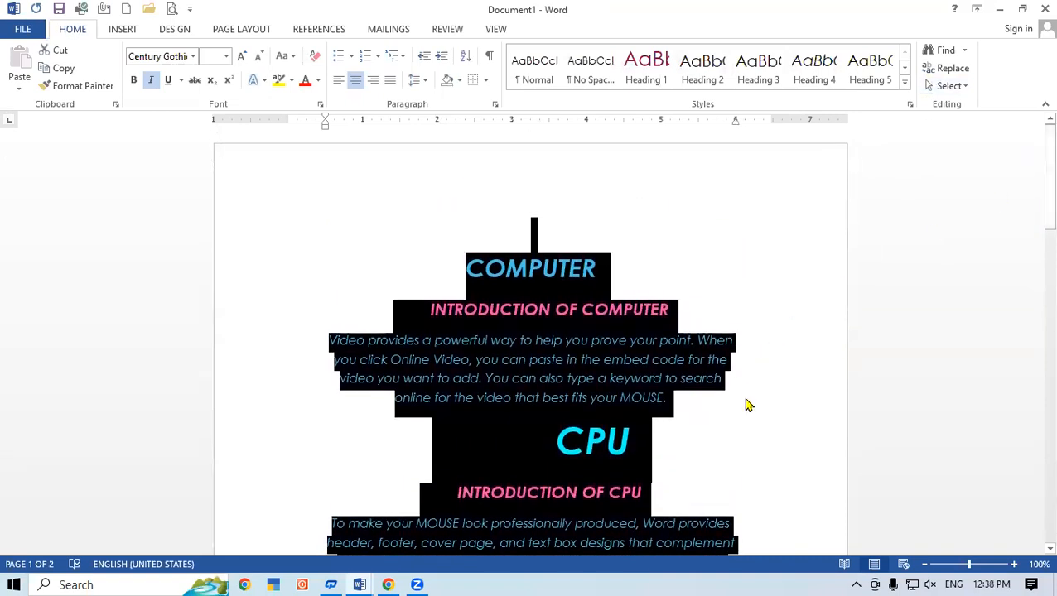
click(744, 400)
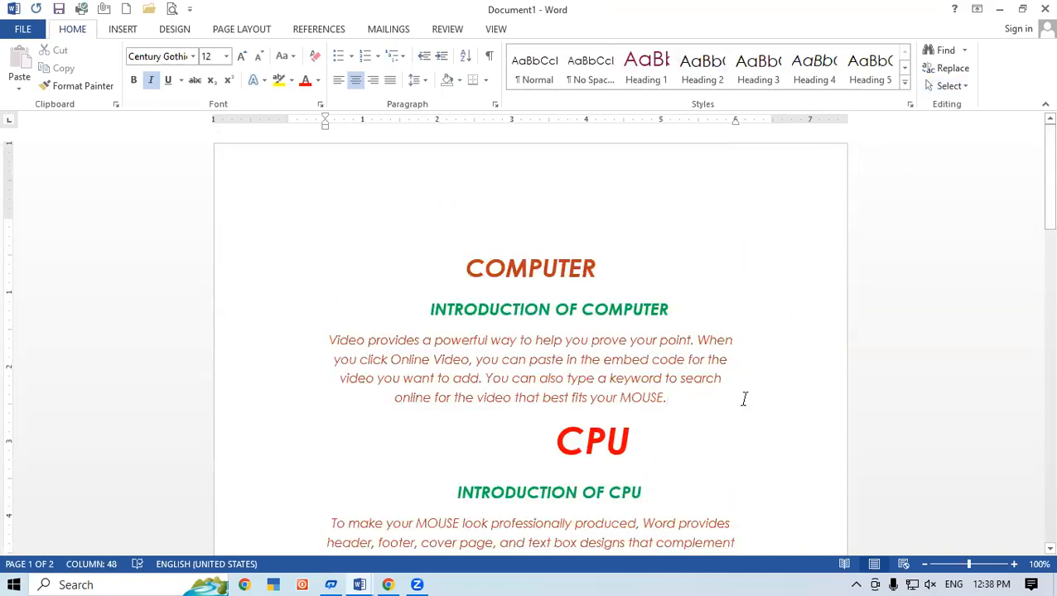
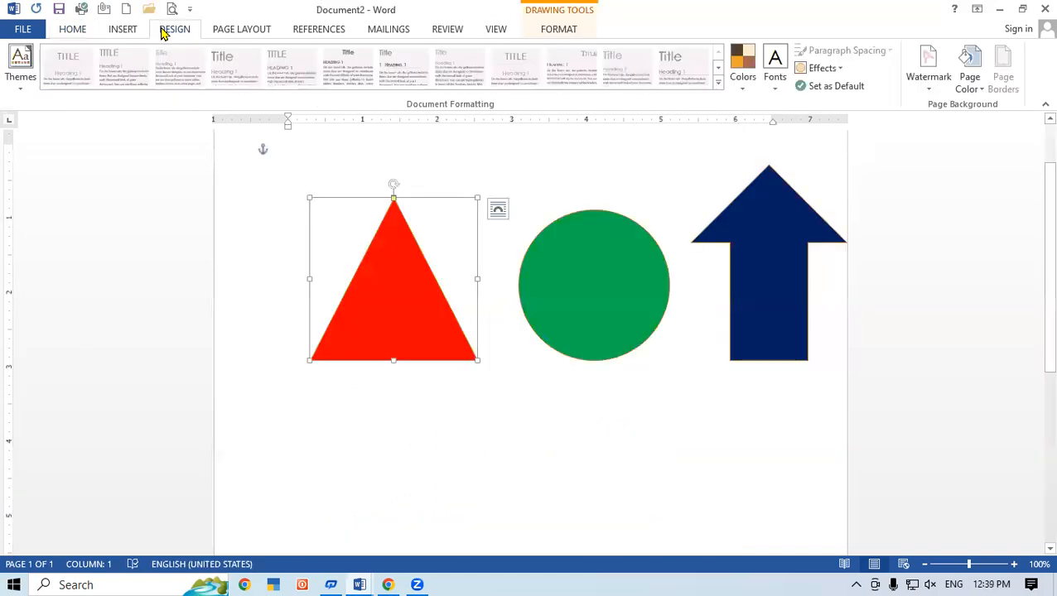
click(70, 30)
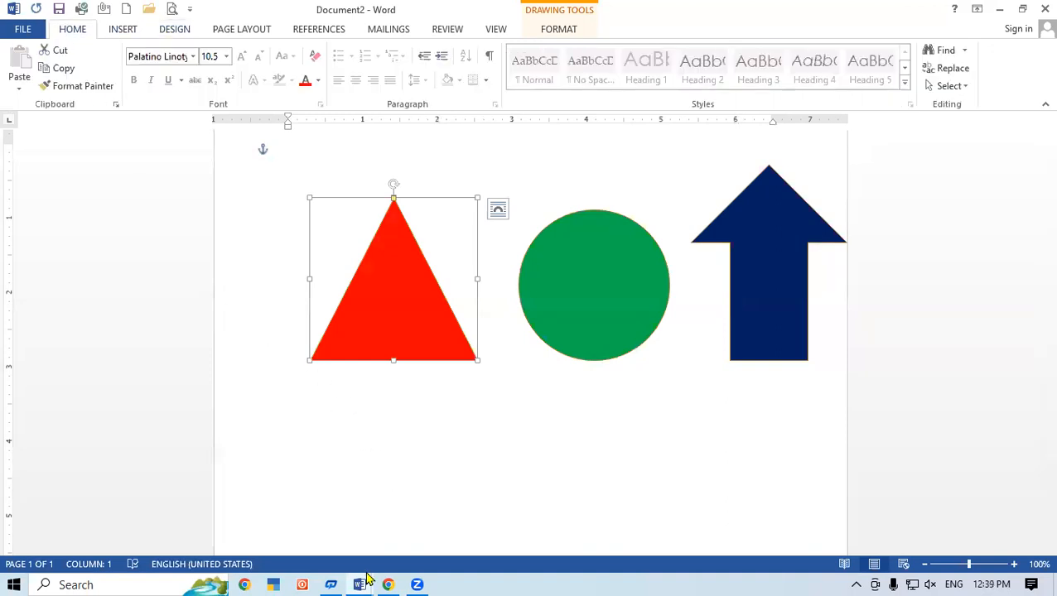
Switch to the Document1 window, place the cursor in its first paragraph and open the custom watermark settings
mouse_move(360, 583)
click(315, 521)
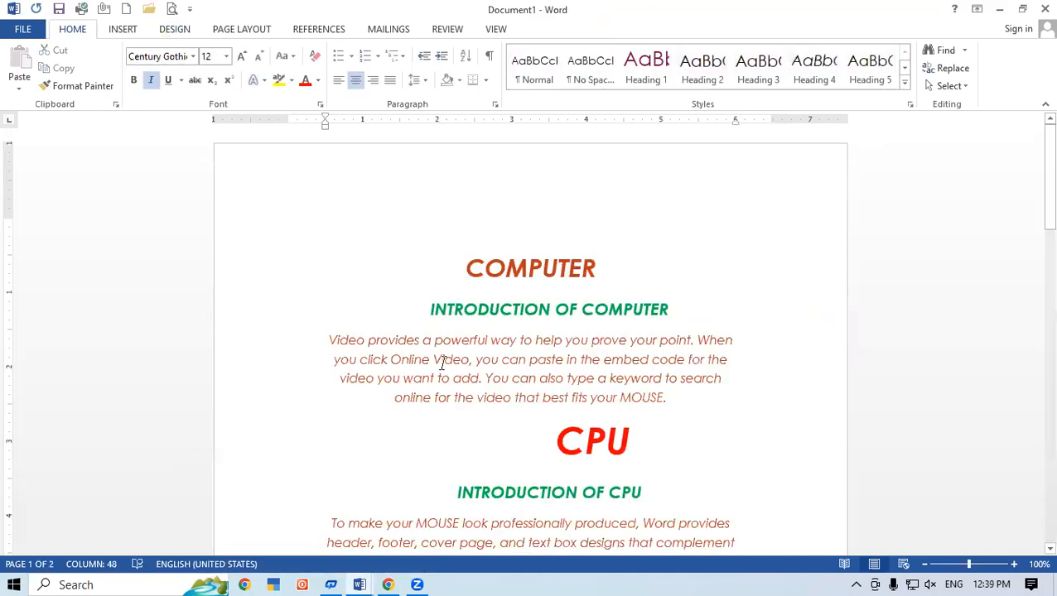
click(167, 33)
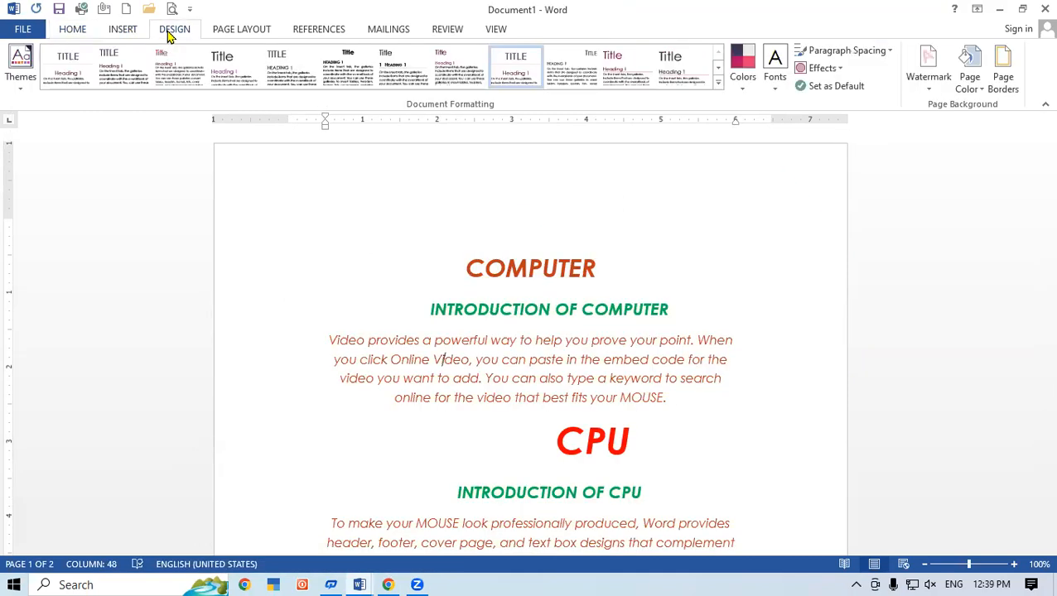
click(930, 83)
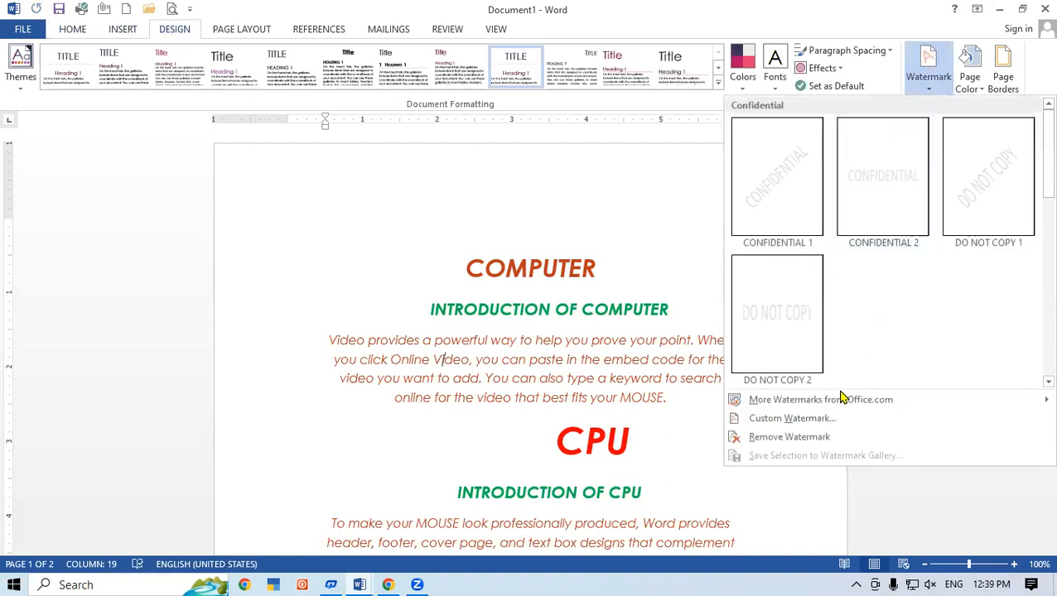
click(818, 420)
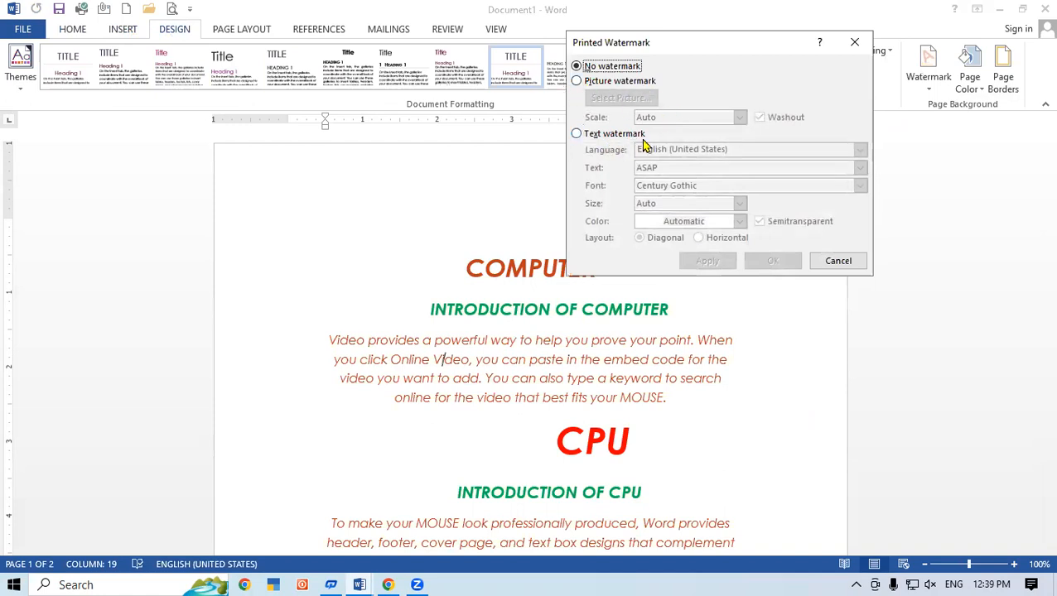
Apply the logo (1) image from the Music folder as a picture watermark with auto scale and Washout
click(592, 86)
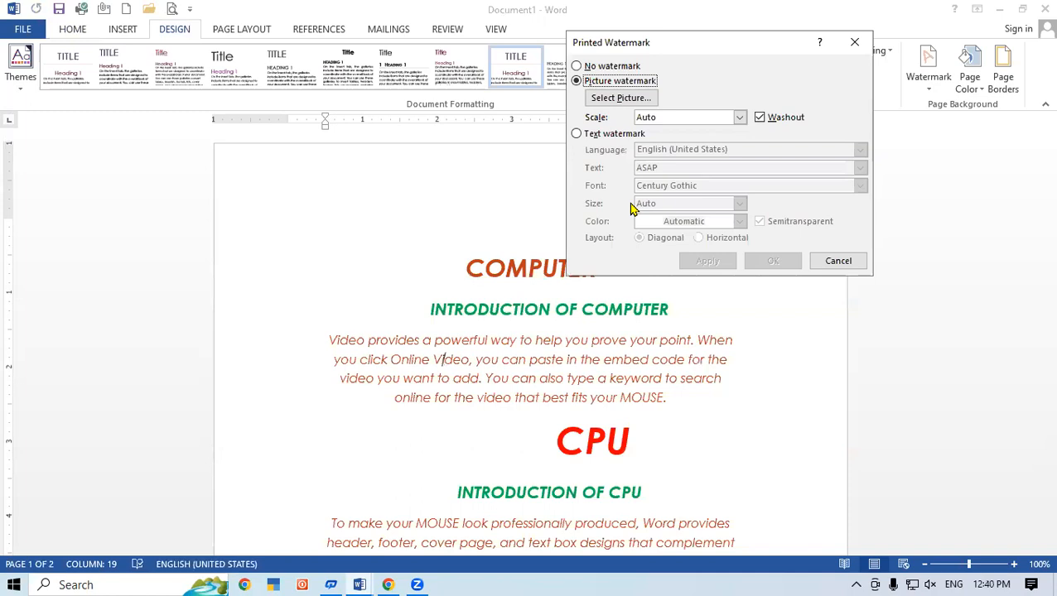
click(627, 98)
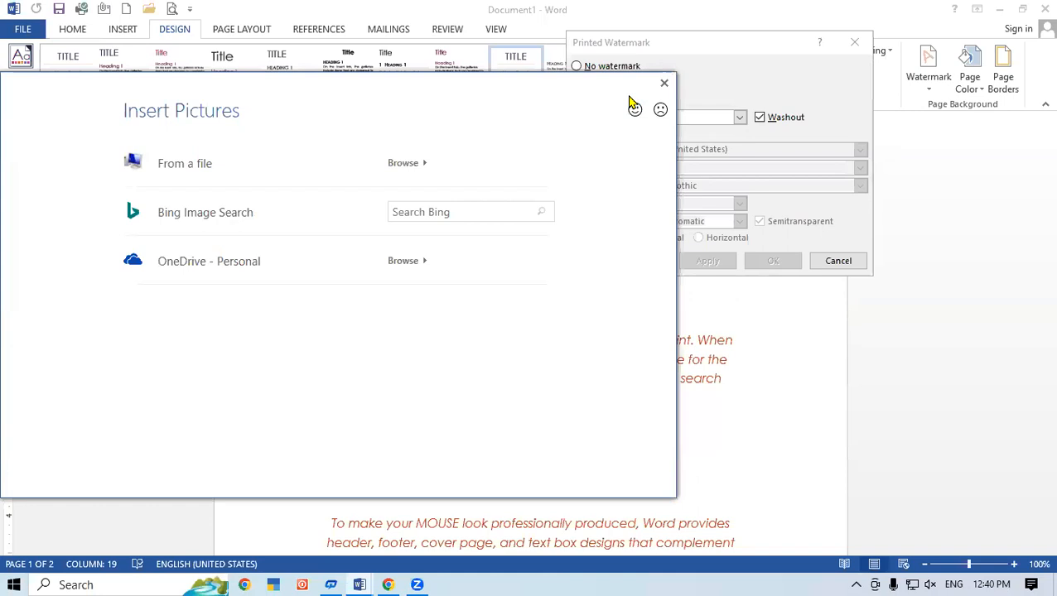
click(430, 161)
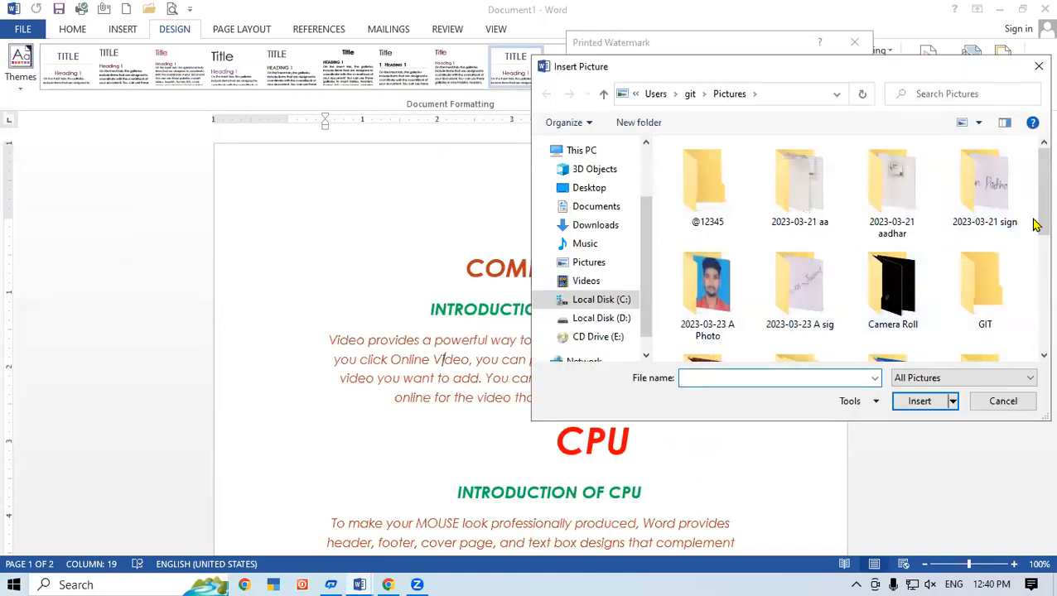
scroll(1034, 265, down, 5)
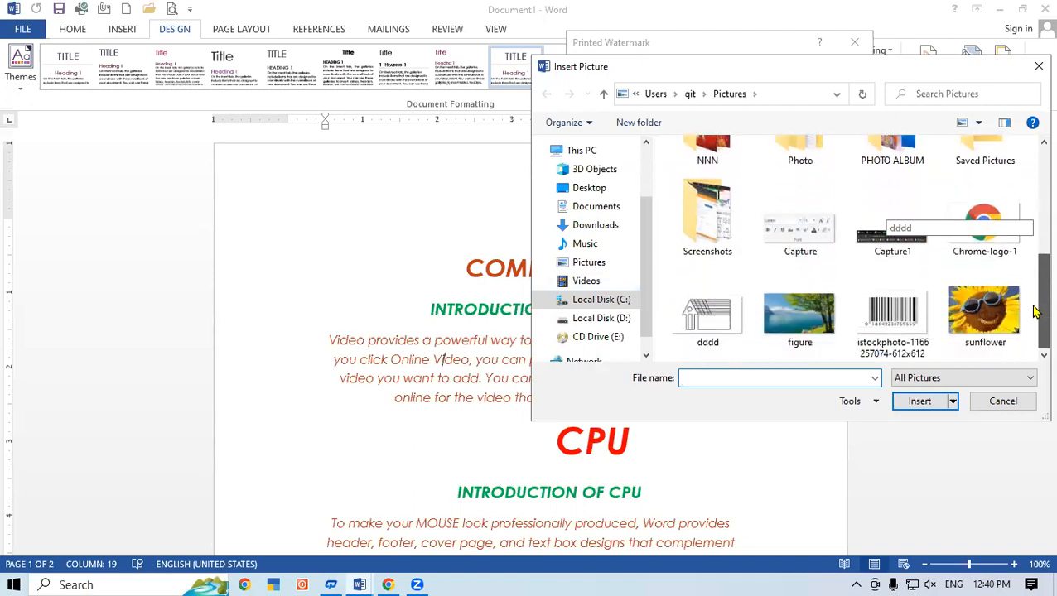
click(585, 245)
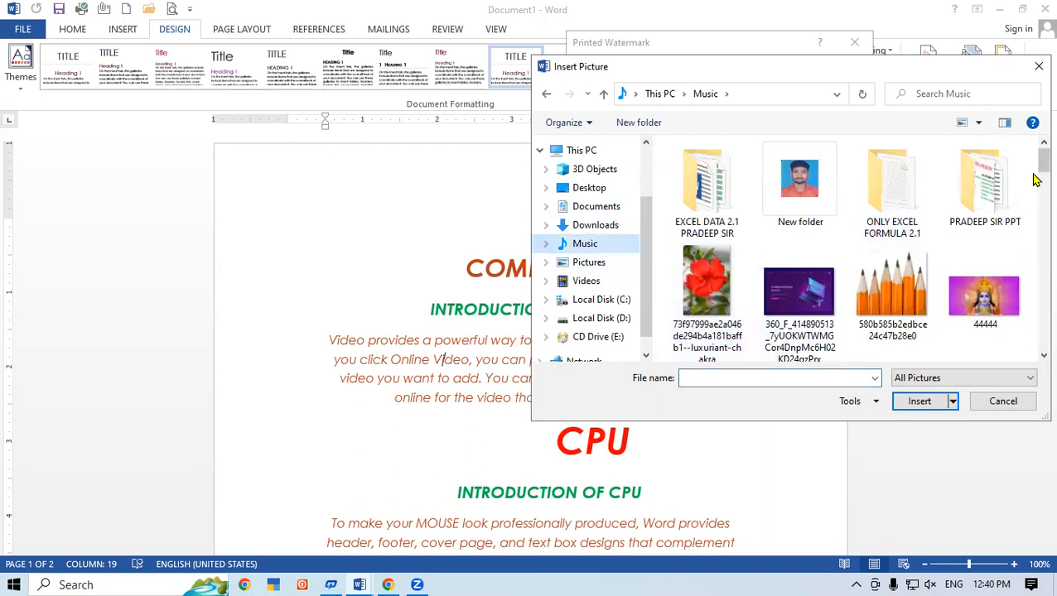
drag(1037, 173, 1036, 285)
click(799, 240)
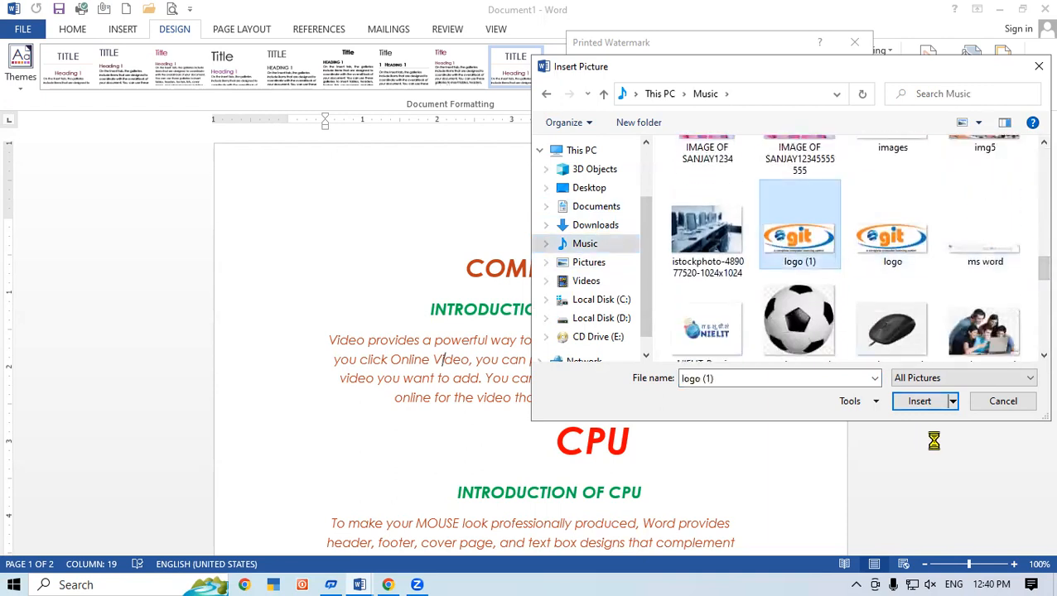
click(918, 381)
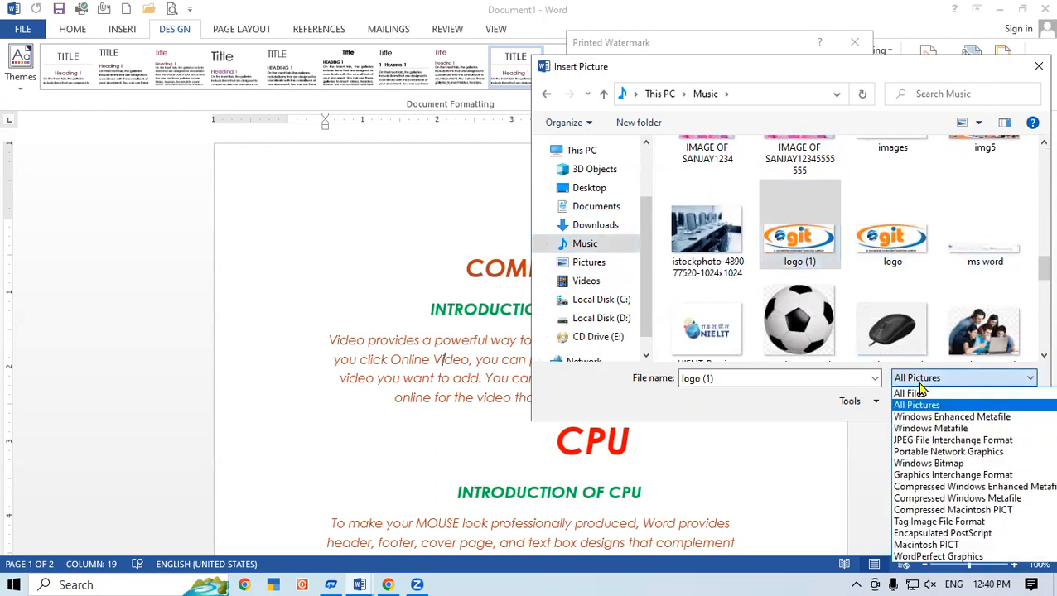
click(919, 383)
click(919, 401)
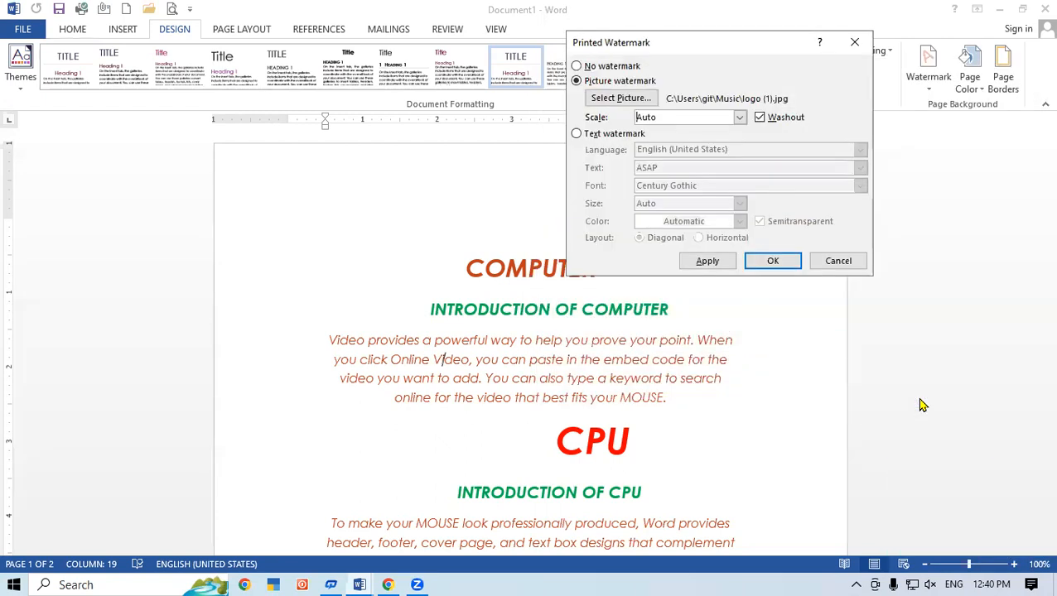
click(709, 263)
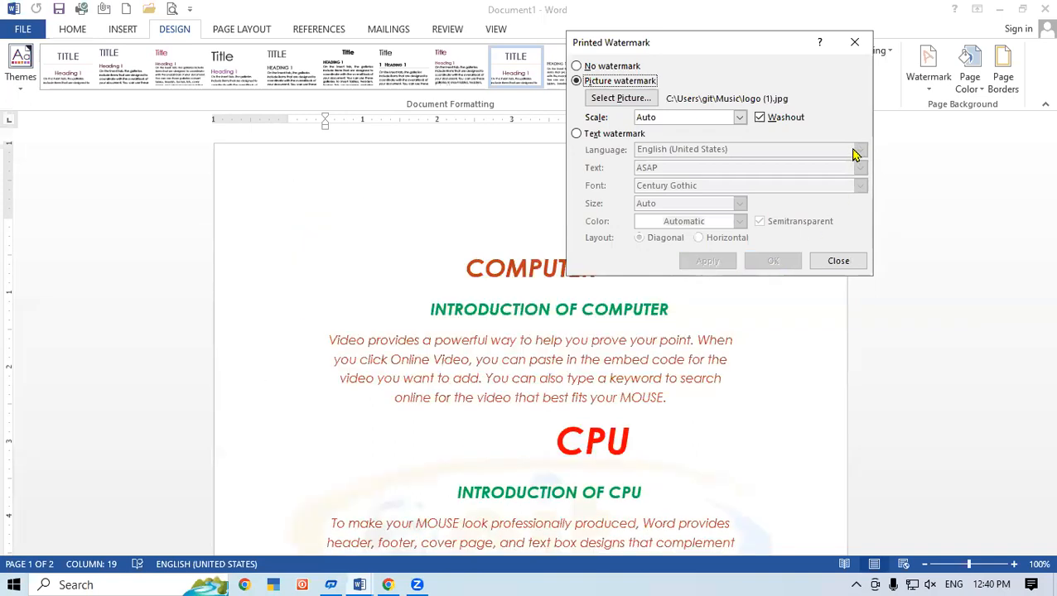
click(854, 43)
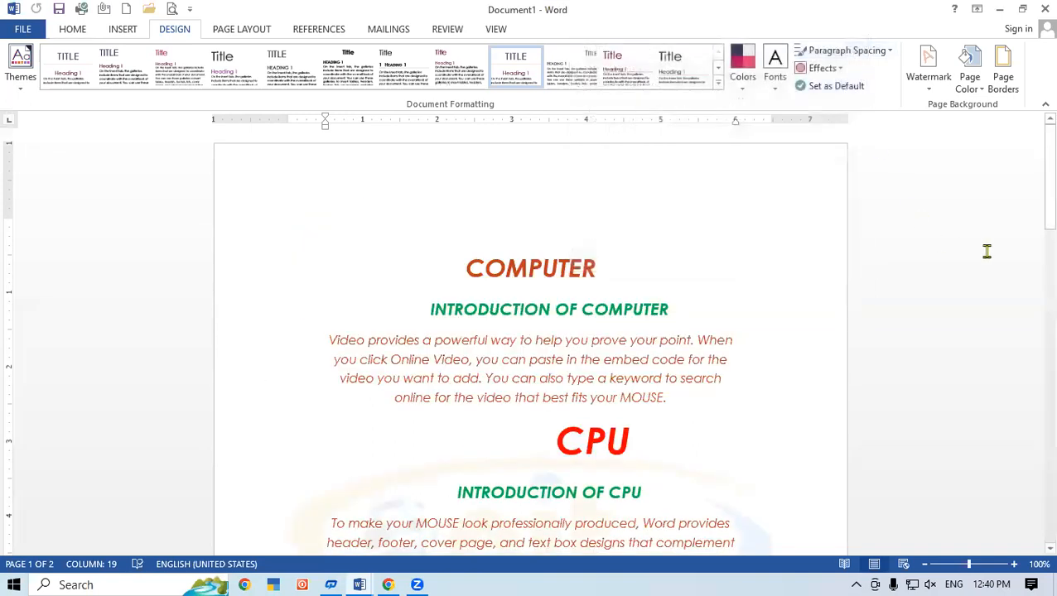
drag(1034, 189, 1035, 246)
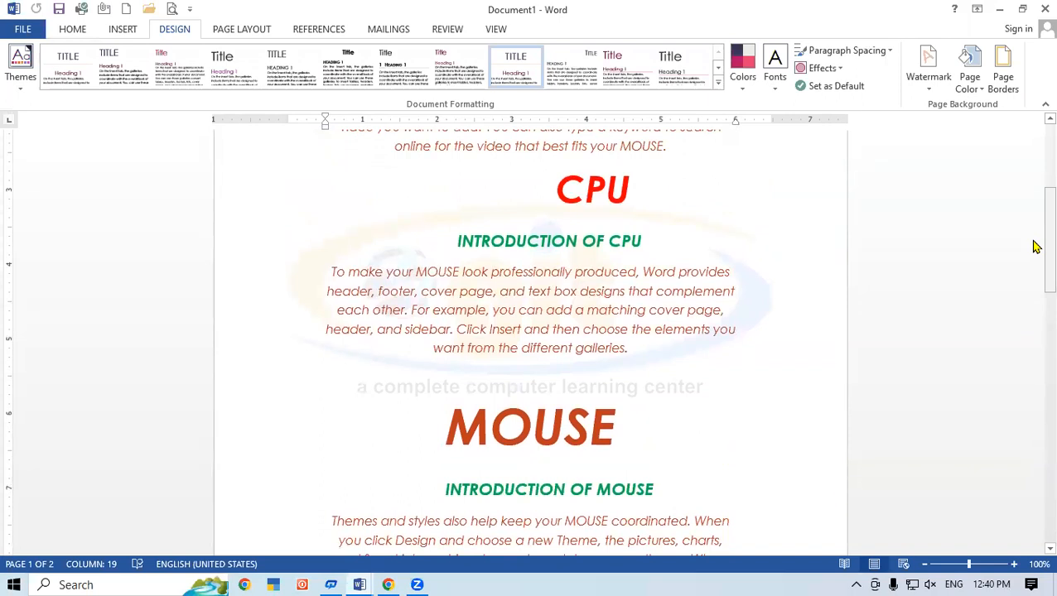
Reopen the custom watermark settings and turn off Washout for the picture watermark
click(919, 77)
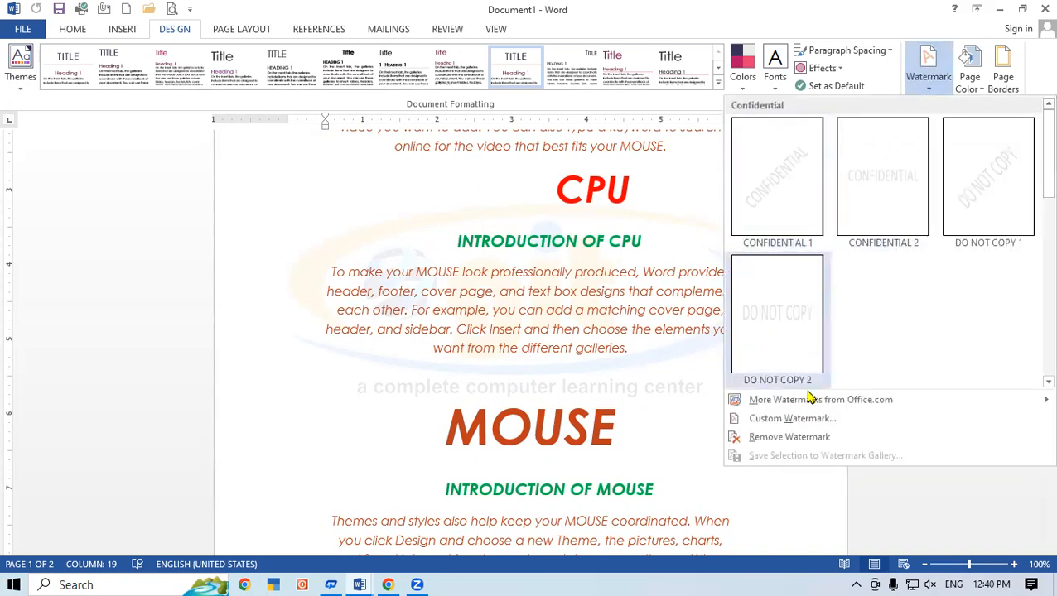
click(791, 418)
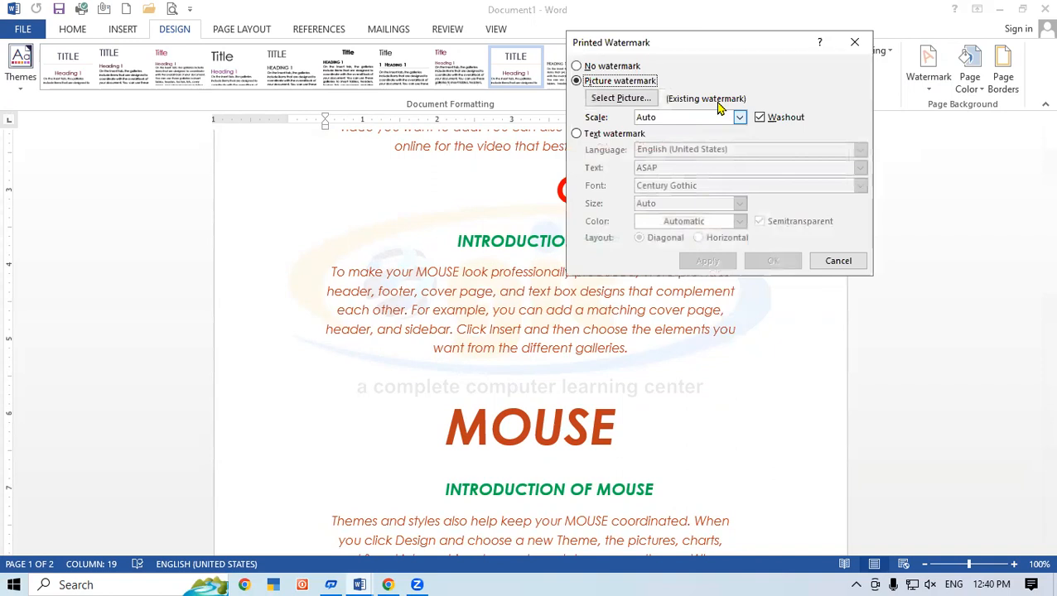
click(760, 119)
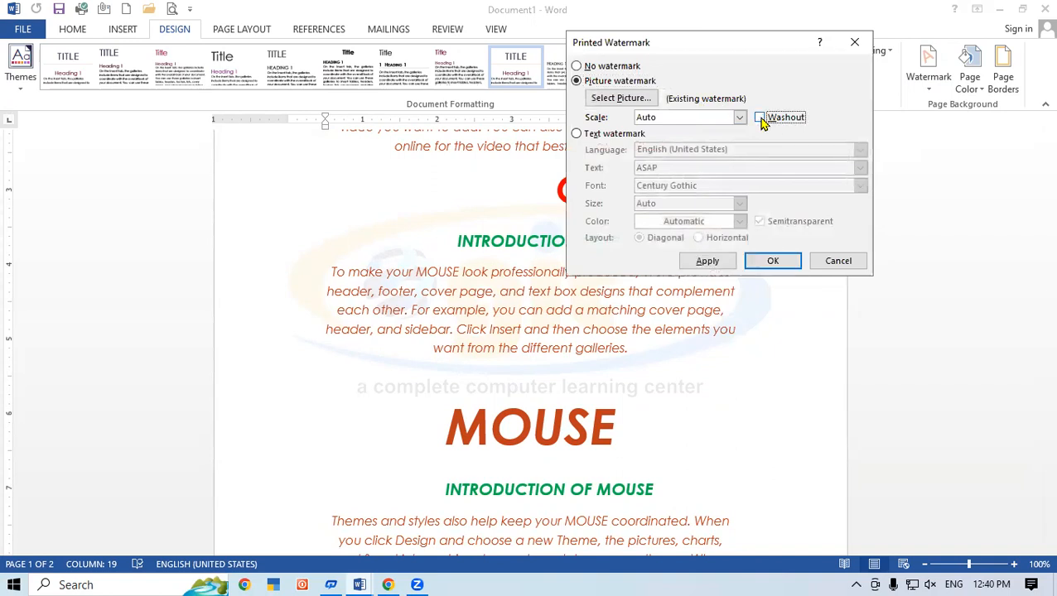
Reselect logo (1) from the Music folder as the watermark picture, apply it without Washout and close the settings
click(621, 99)
click(402, 163)
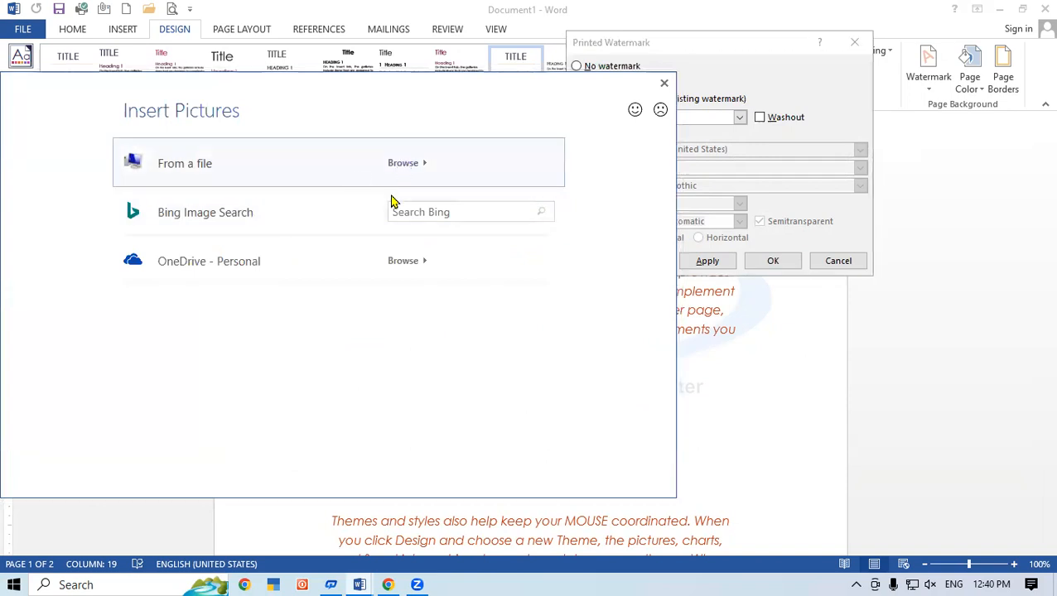
scroll(858, 263, down, 2)
scroll(855, 257, up, 3)
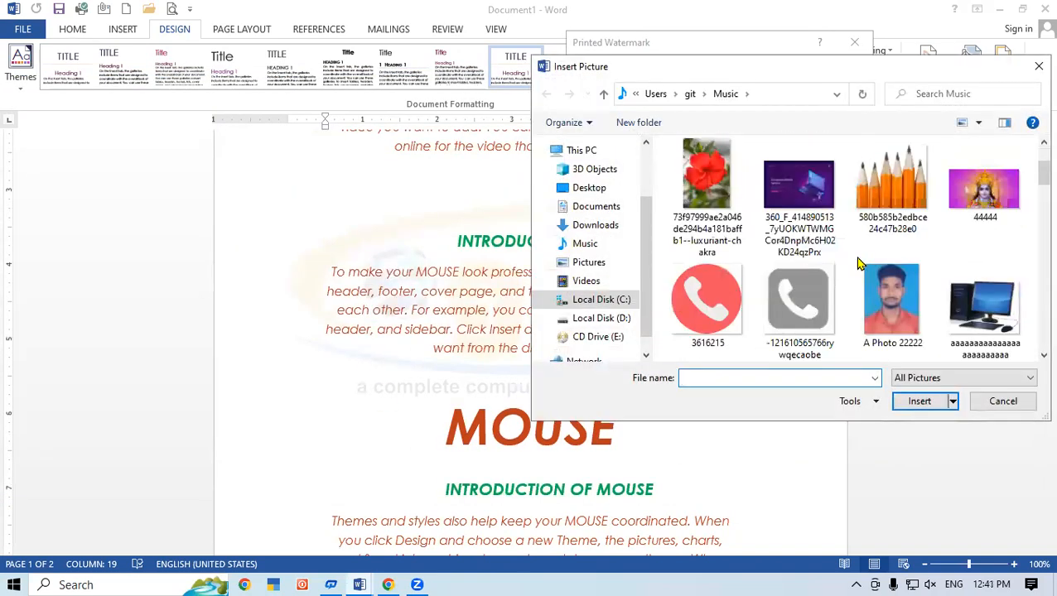
scroll(855, 257, down, 3)
scroll(856, 270, down, 5)
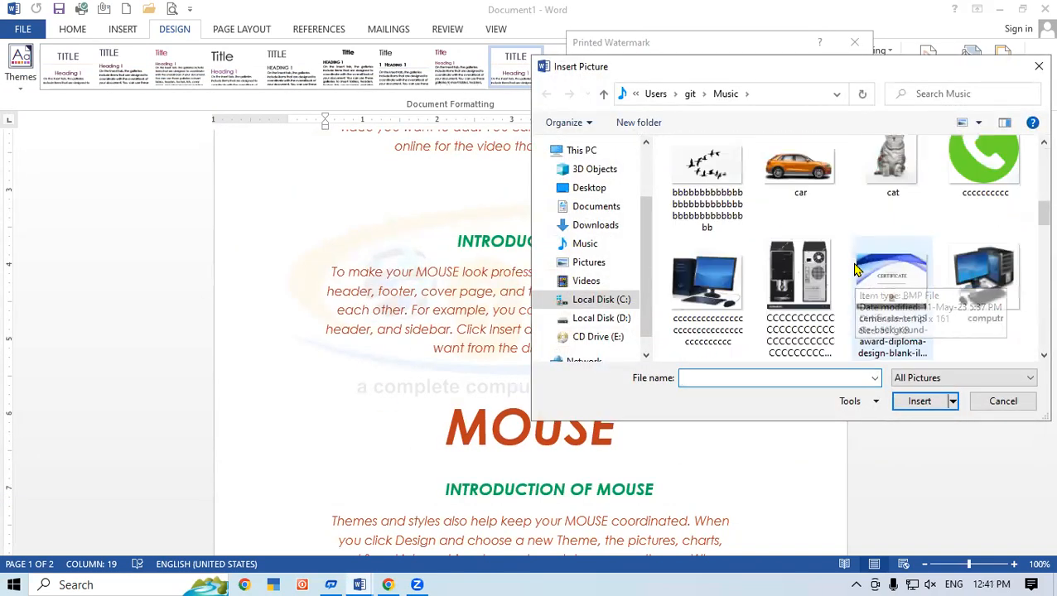
drag(1035, 260, 1035, 270)
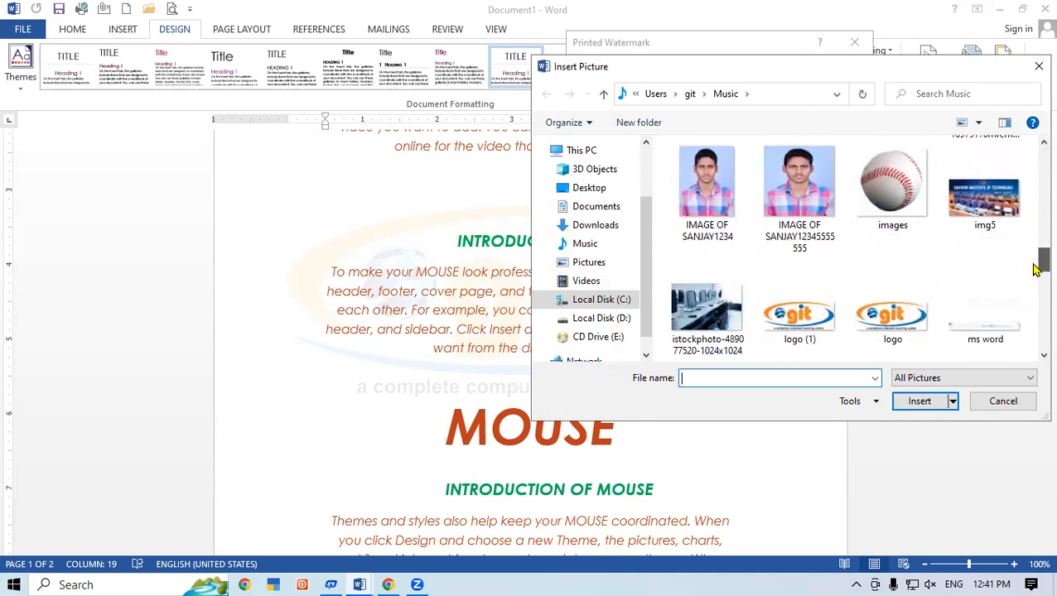
click(777, 332)
click(919, 404)
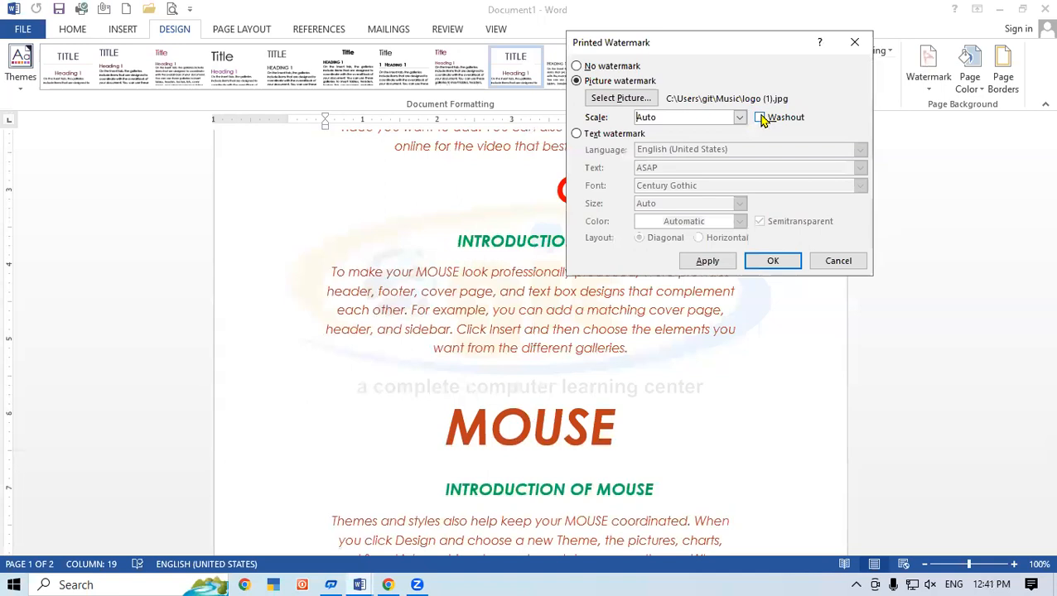
click(714, 262)
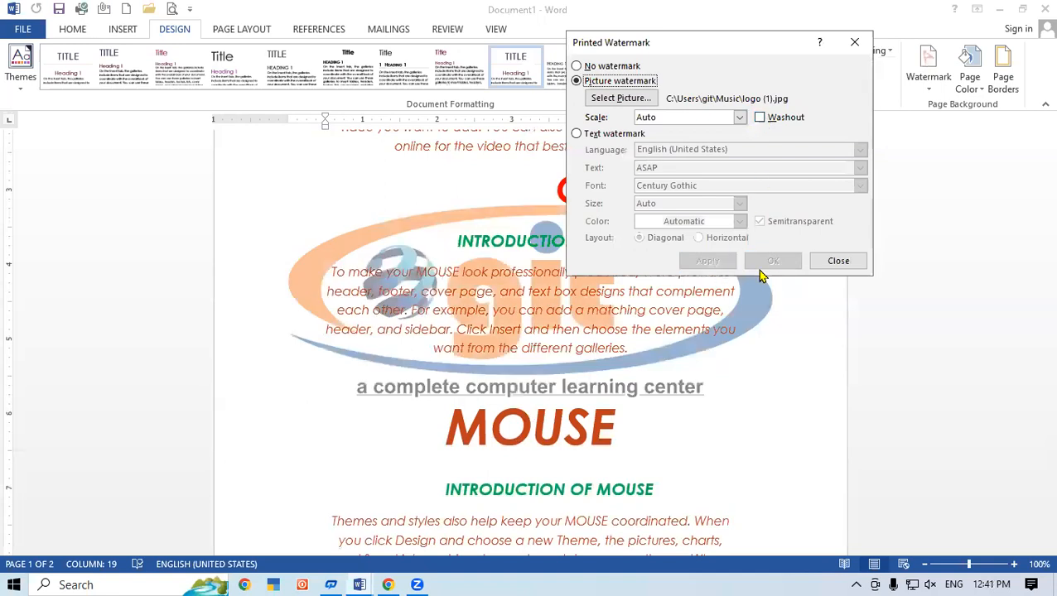
click(854, 42)
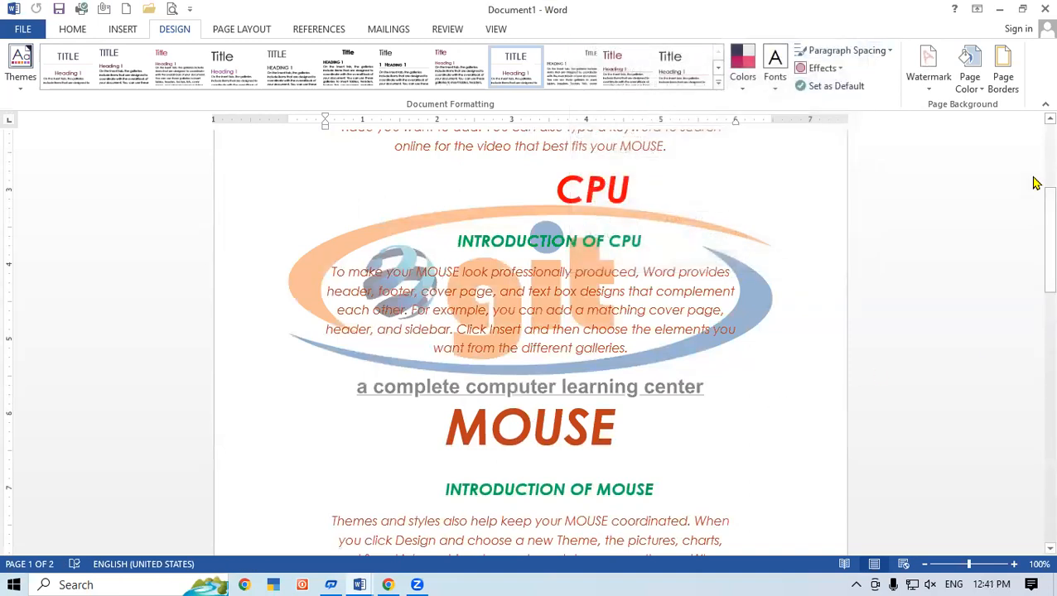
Examine the watermarked page from the start of the document and in the print preview
drag(1034, 234, 993, 64)
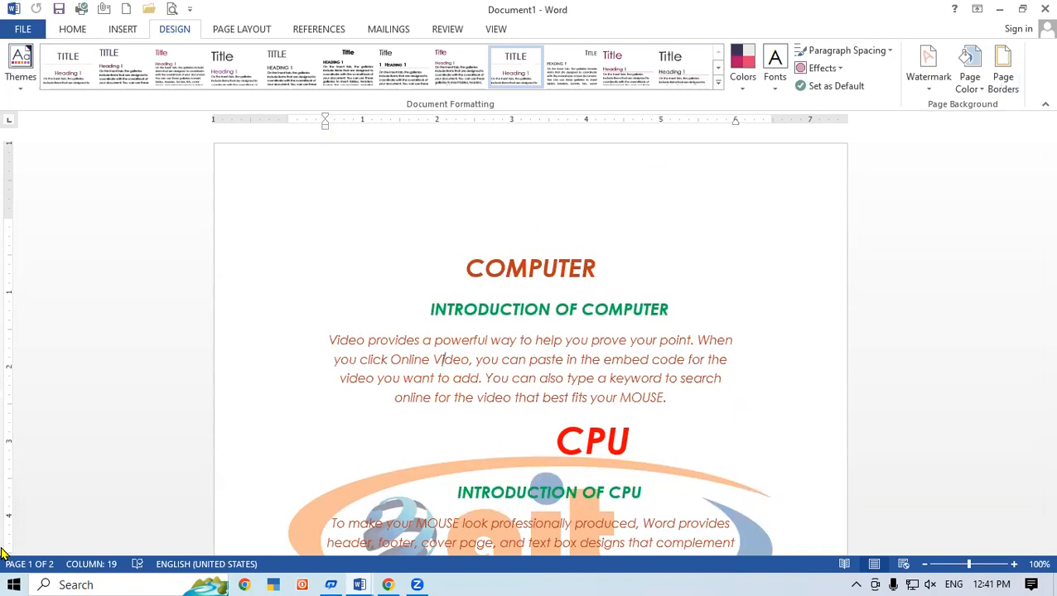
key(ctrl+p)
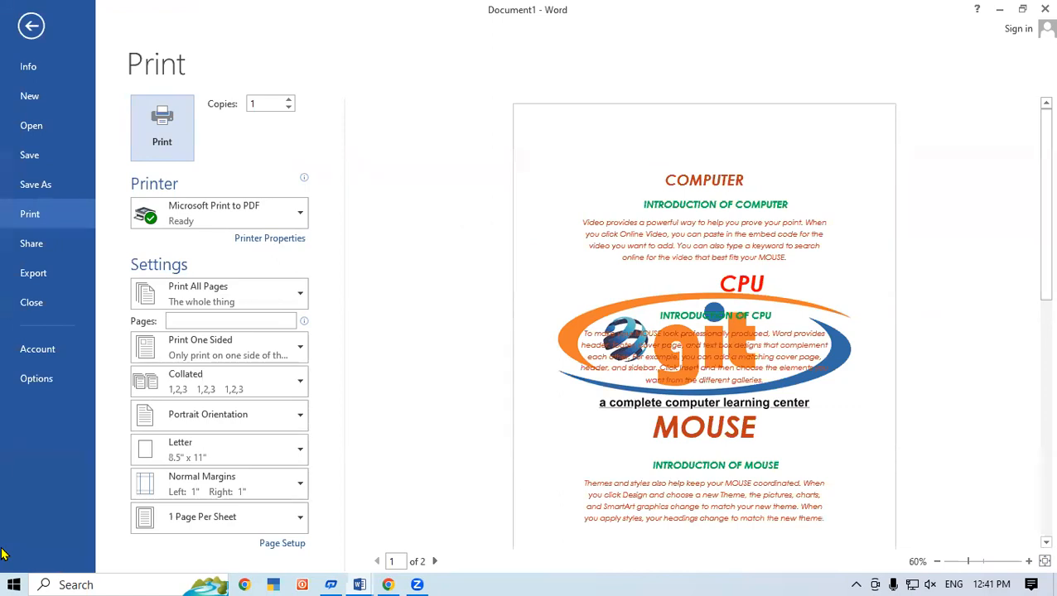
key(Escape)
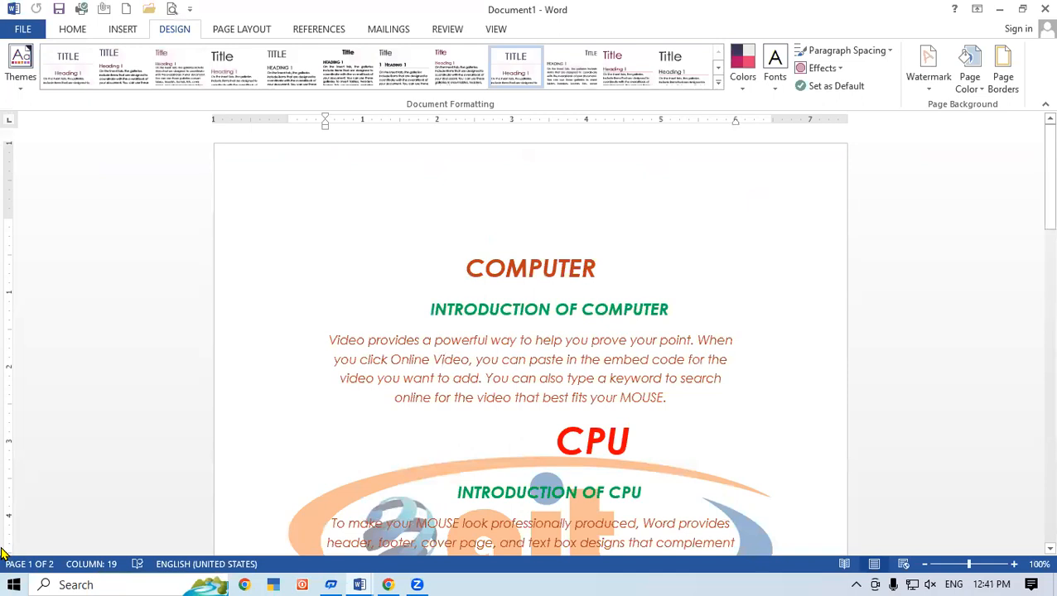
Remove the picture watermark from the document
click(928, 74)
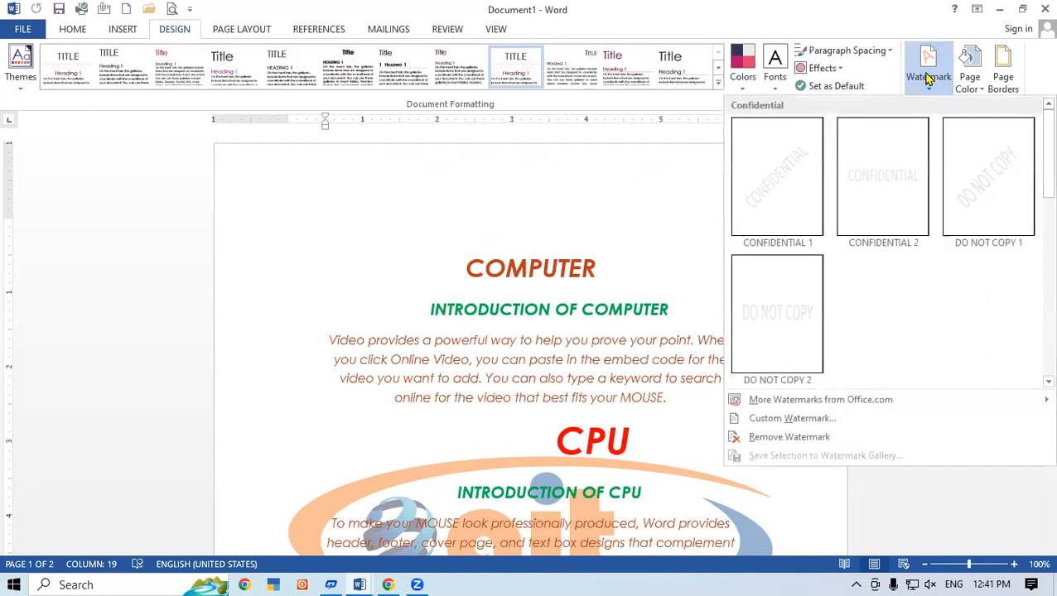
click(815, 418)
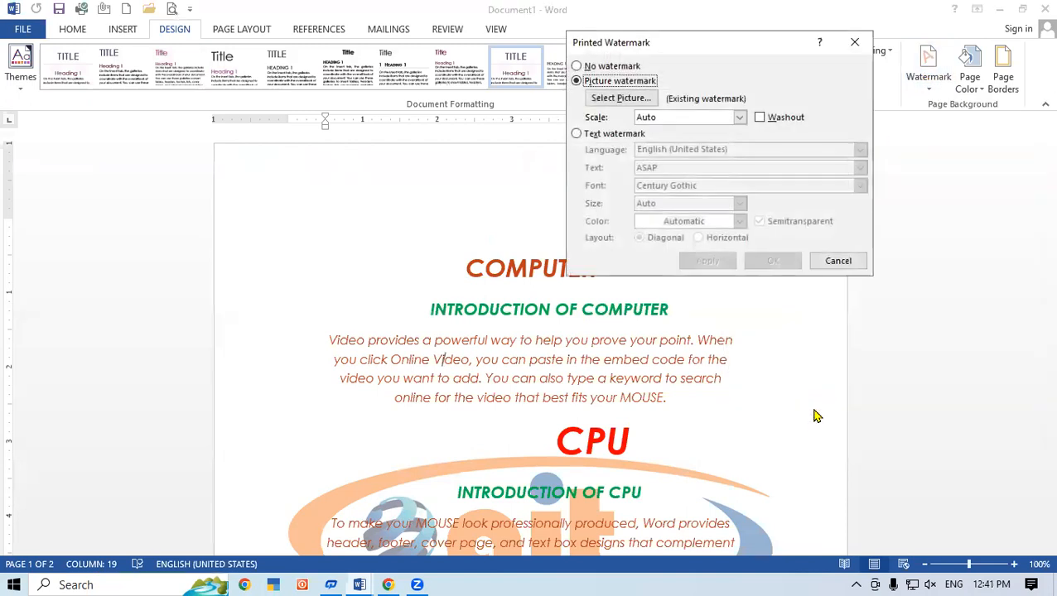
click(854, 44)
click(921, 79)
click(804, 437)
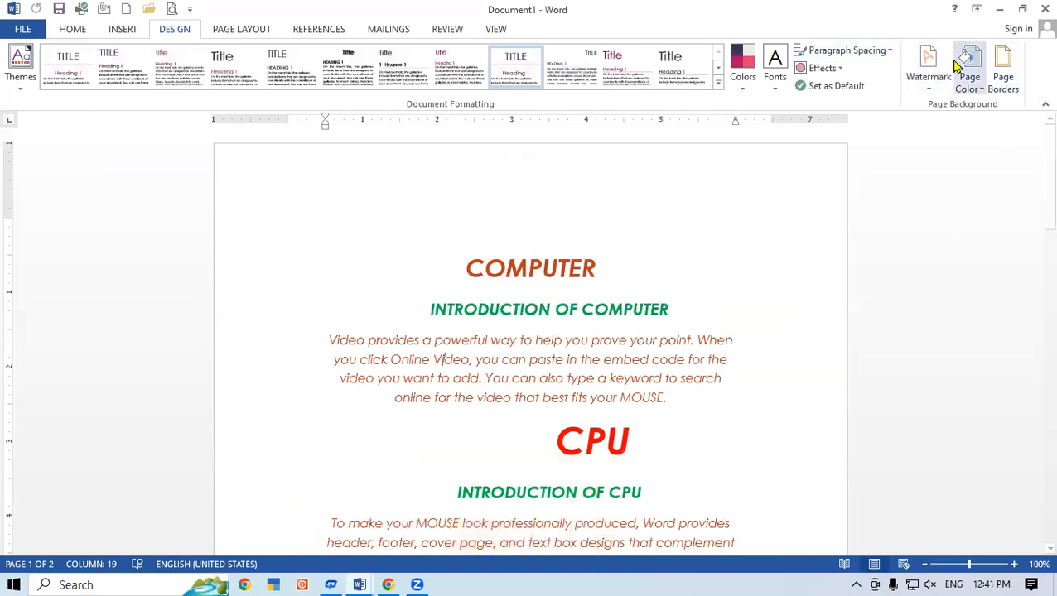
Set up a custom text watermark that reads GAYATRI COMPUTER
click(928, 76)
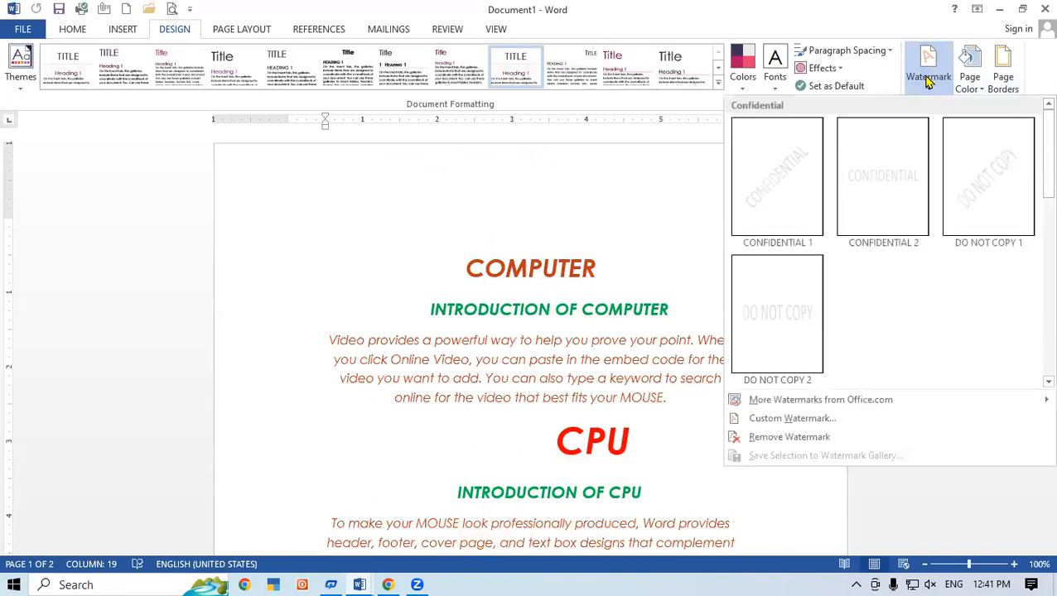
click(825, 418)
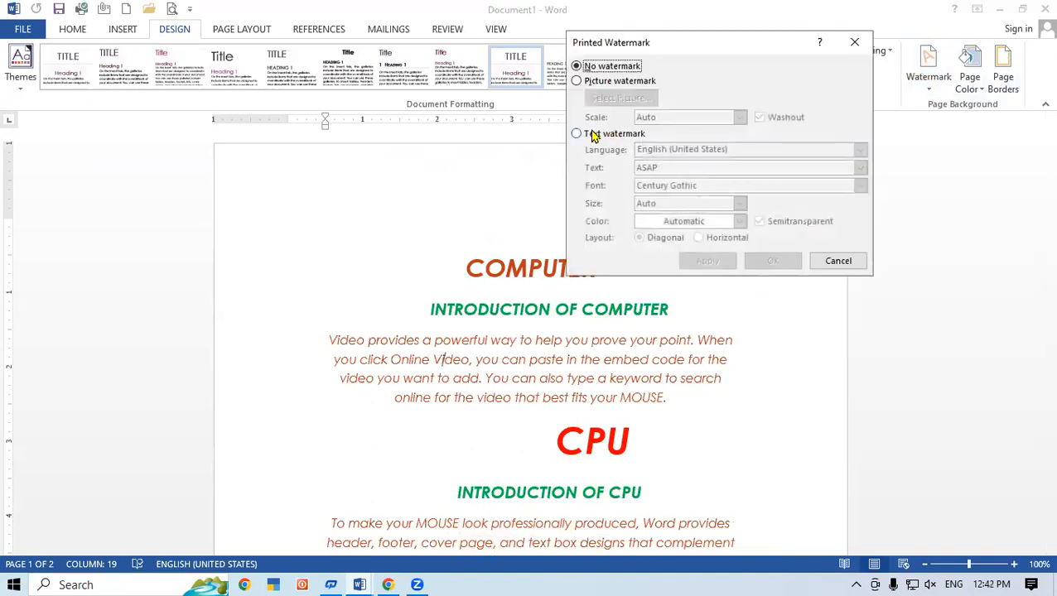
click(576, 135)
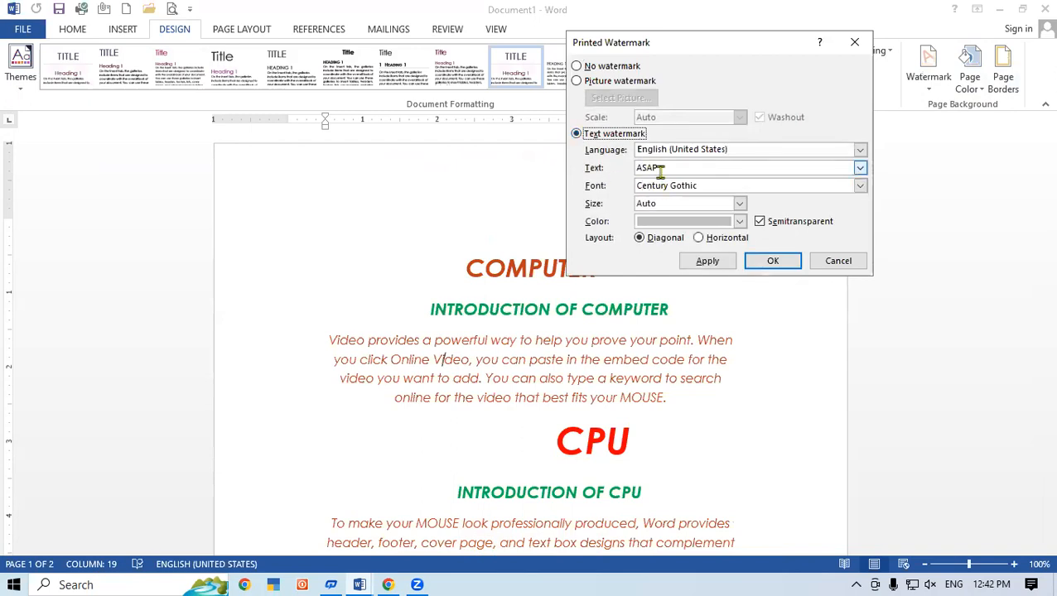
drag(663, 168, 608, 168)
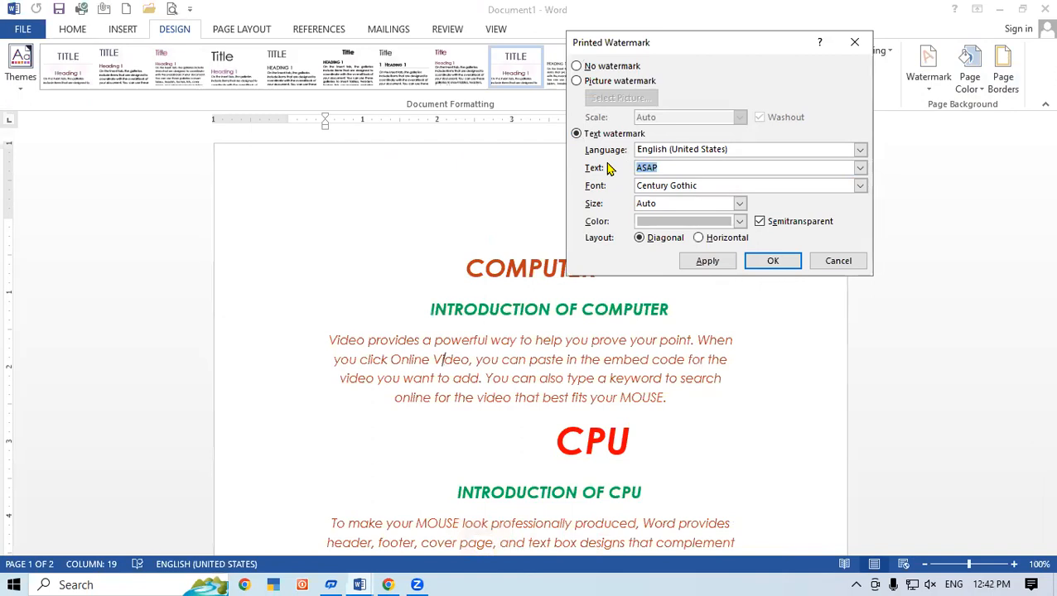
text(GAYATRI COMP)
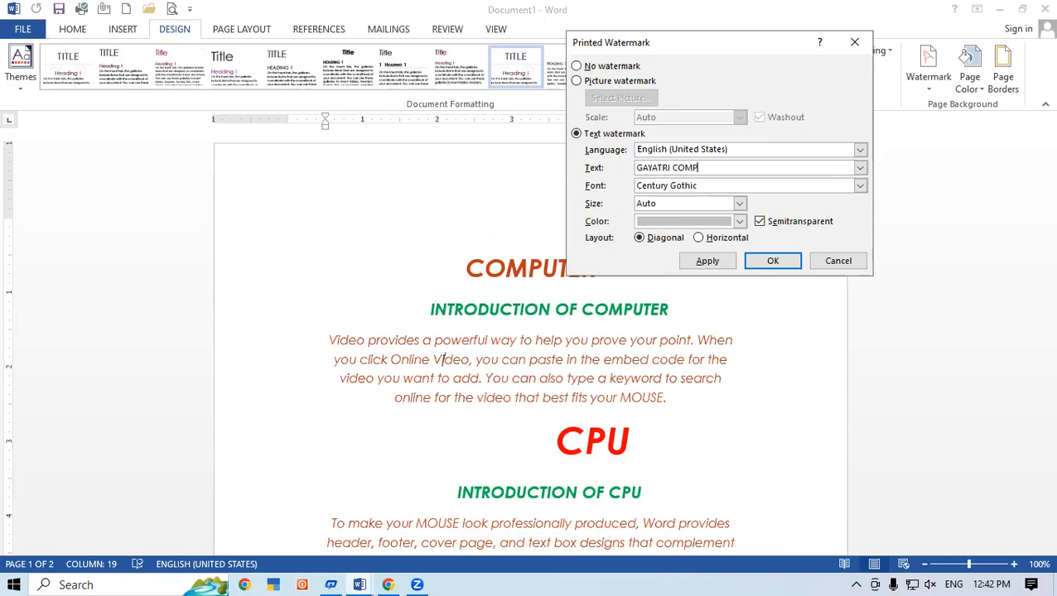
text(UTER)
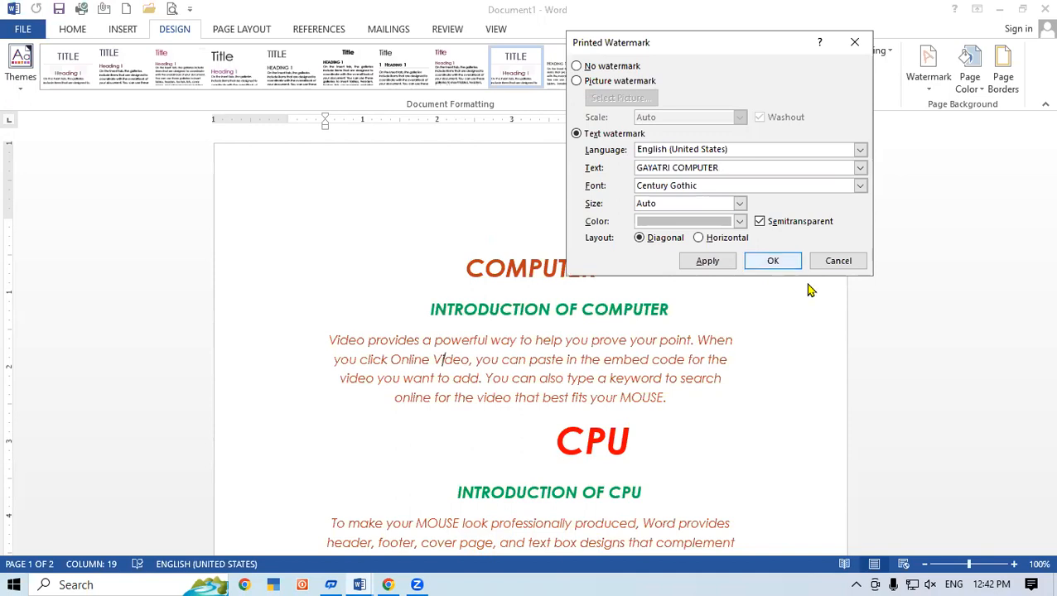
Set the watermark text's font to Arial Black and leave its size on Auto
click(862, 189)
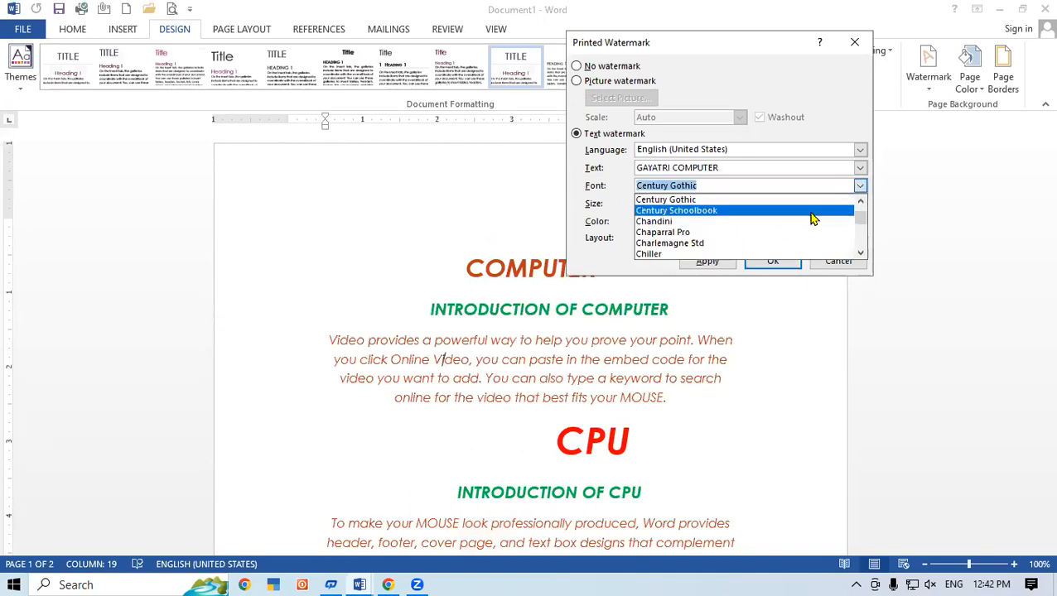
drag(861, 220, 861, 217)
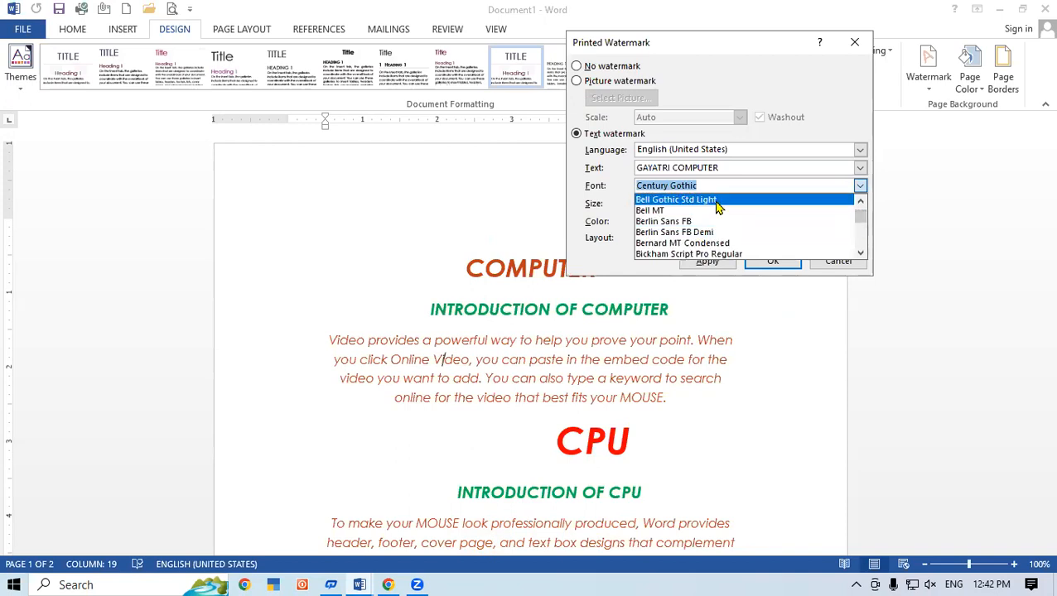
text(ARIAL)
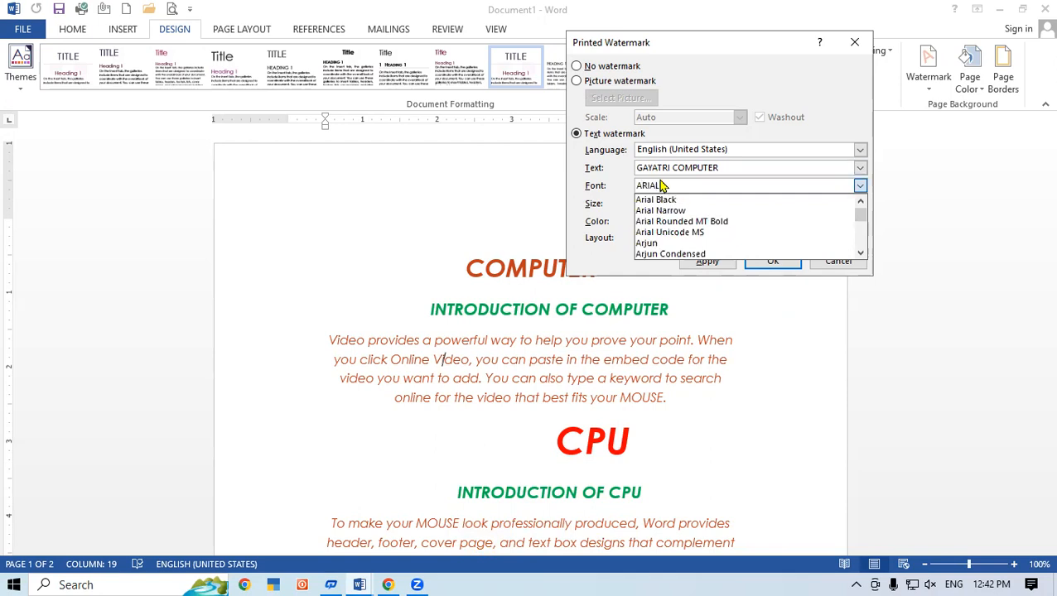
click(662, 200)
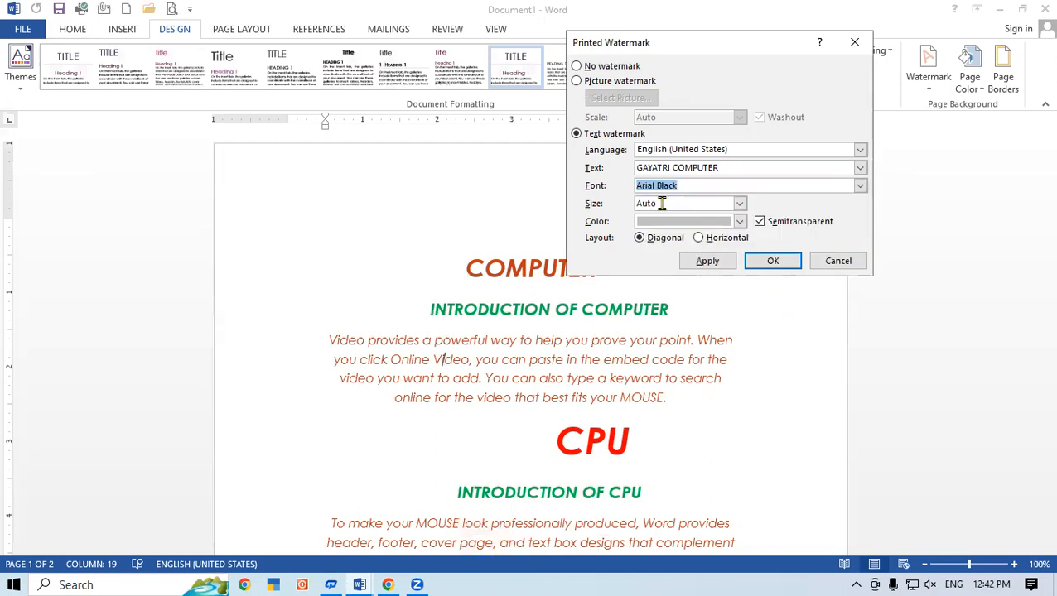
click(739, 204)
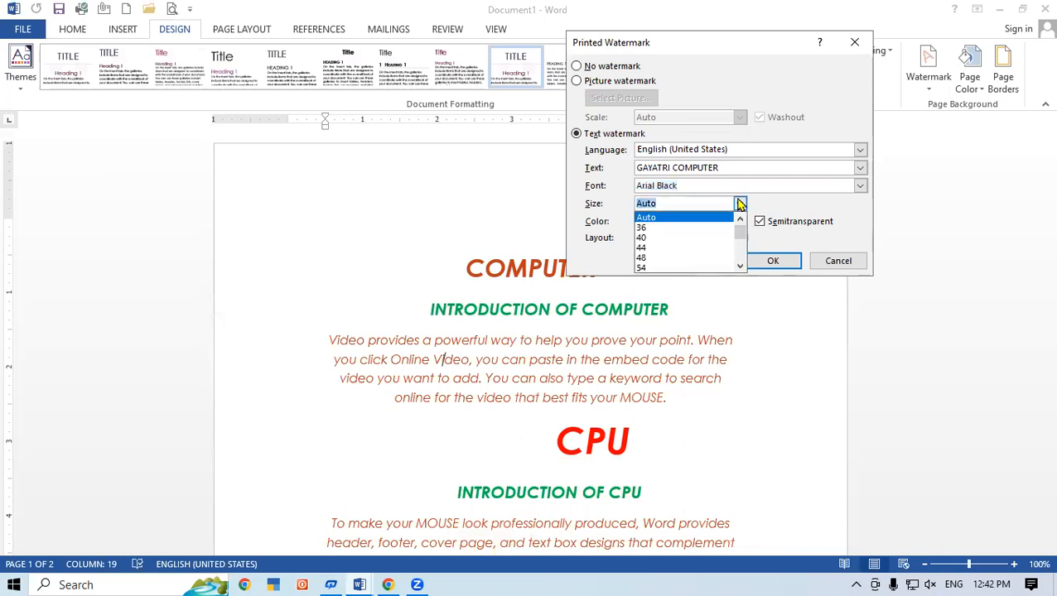
click(740, 204)
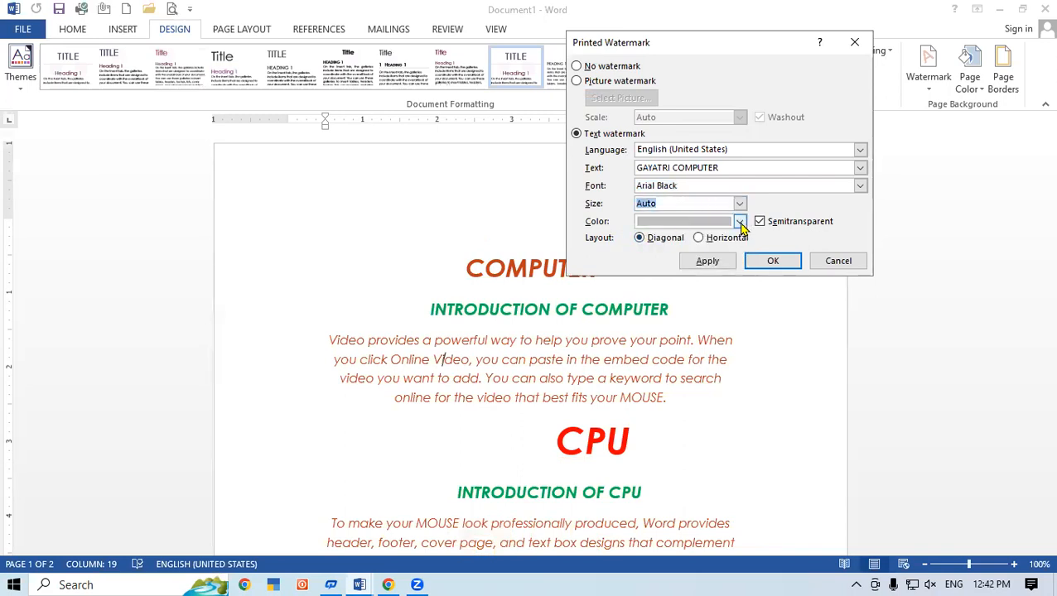
Colour the watermark text standard red, apply it to the document and close the watermark settings
click(740, 222)
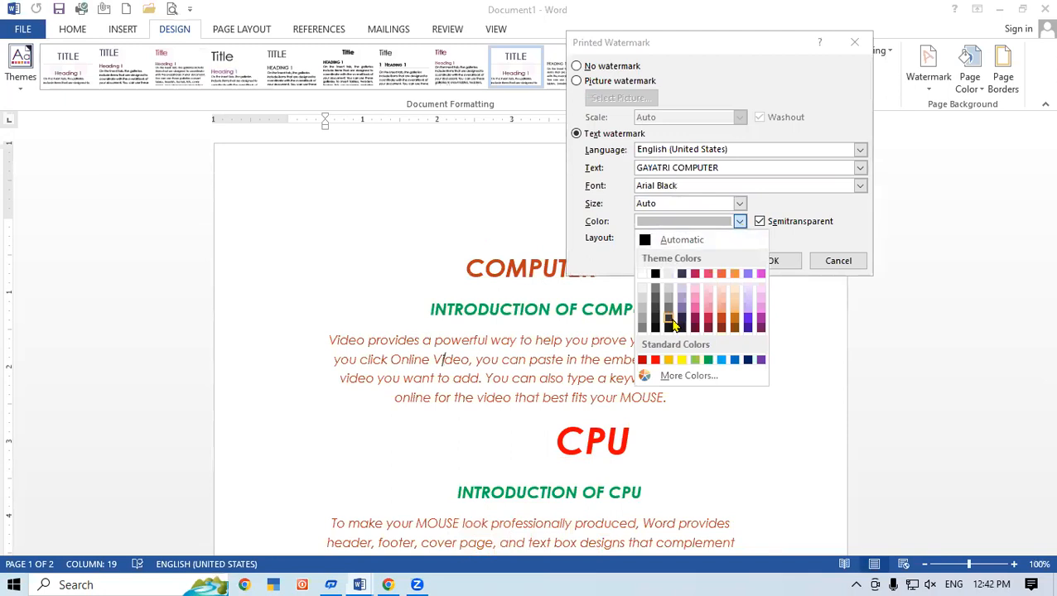
click(659, 359)
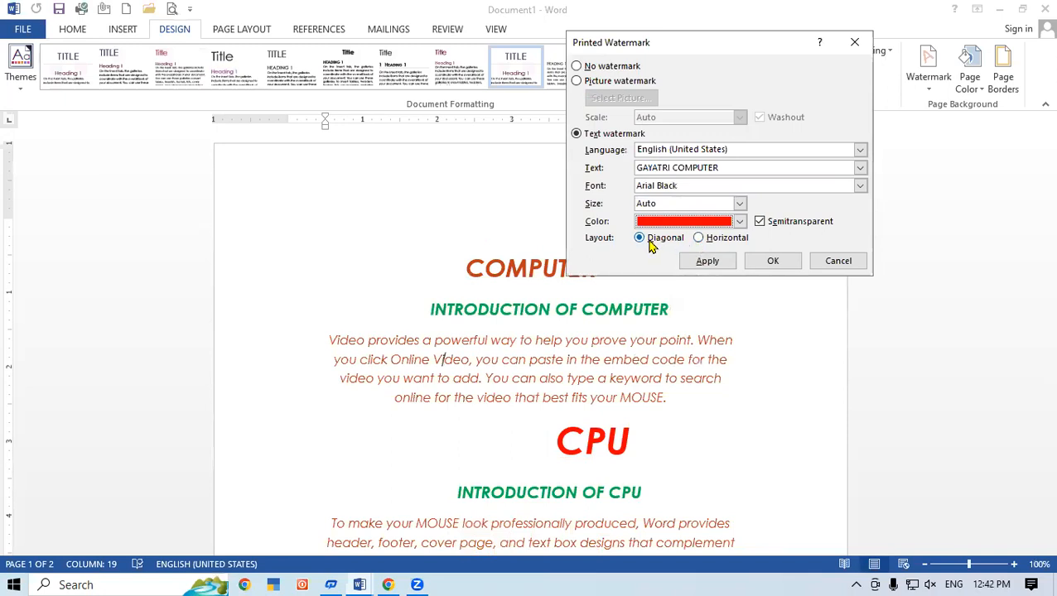
click(708, 261)
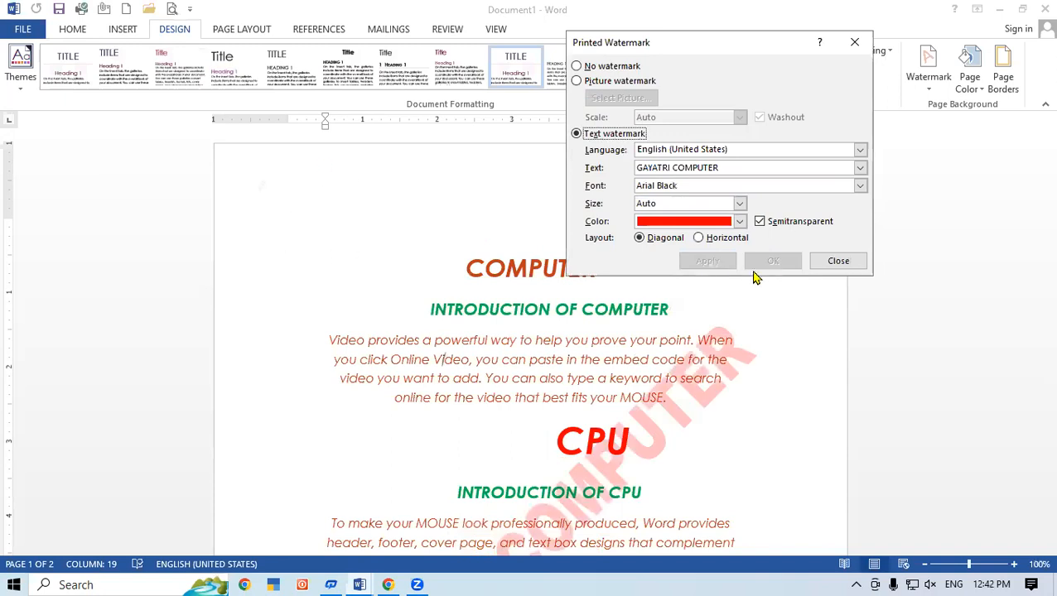
click(854, 42)
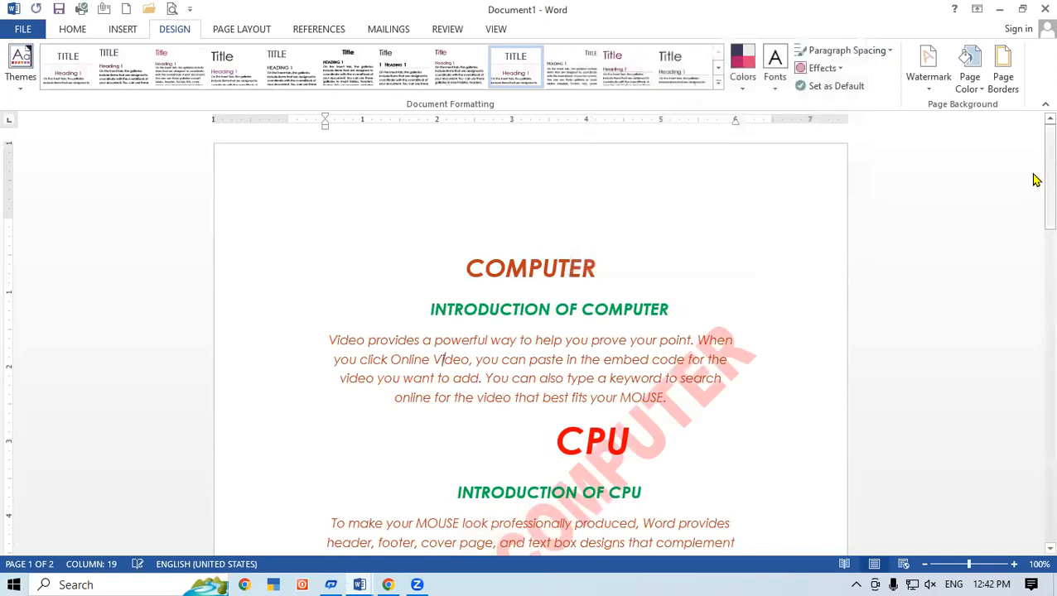
Remove the GAYATRI COMPUTER text watermark from the document
drag(1034, 180, 1035, 107)
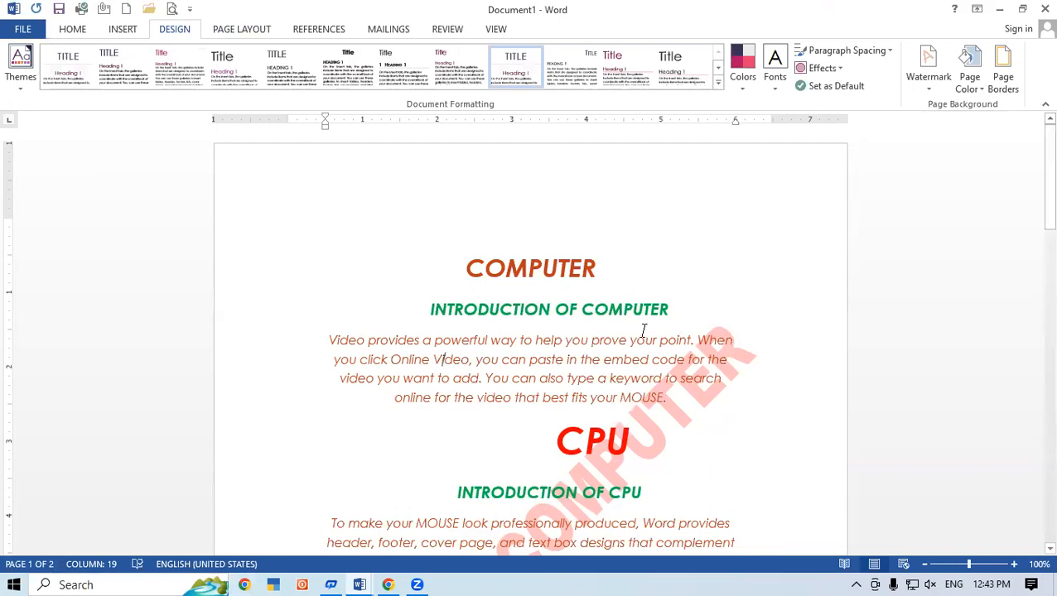
click(926, 81)
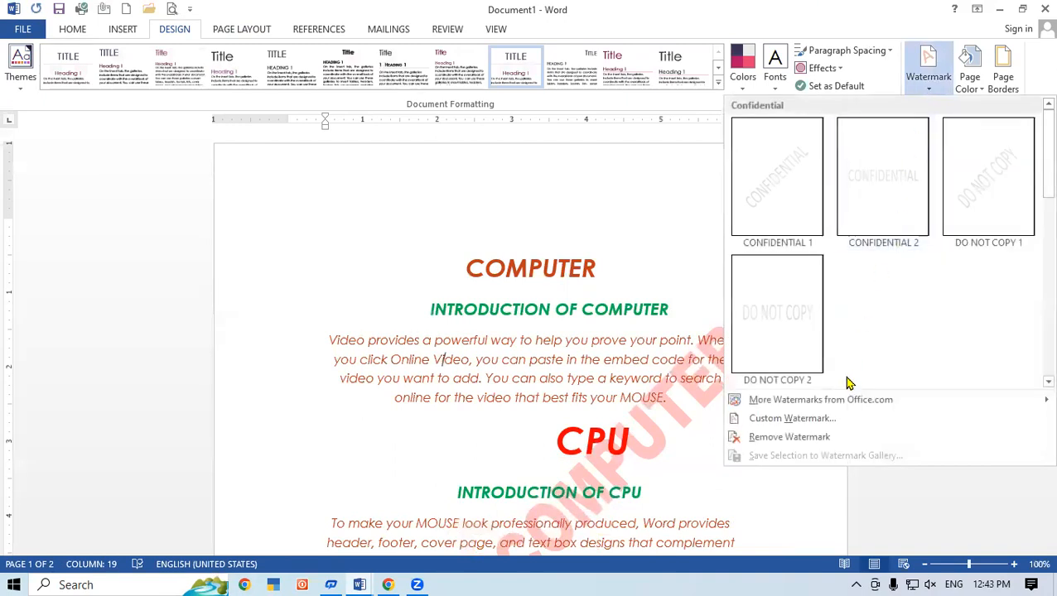
click(834, 442)
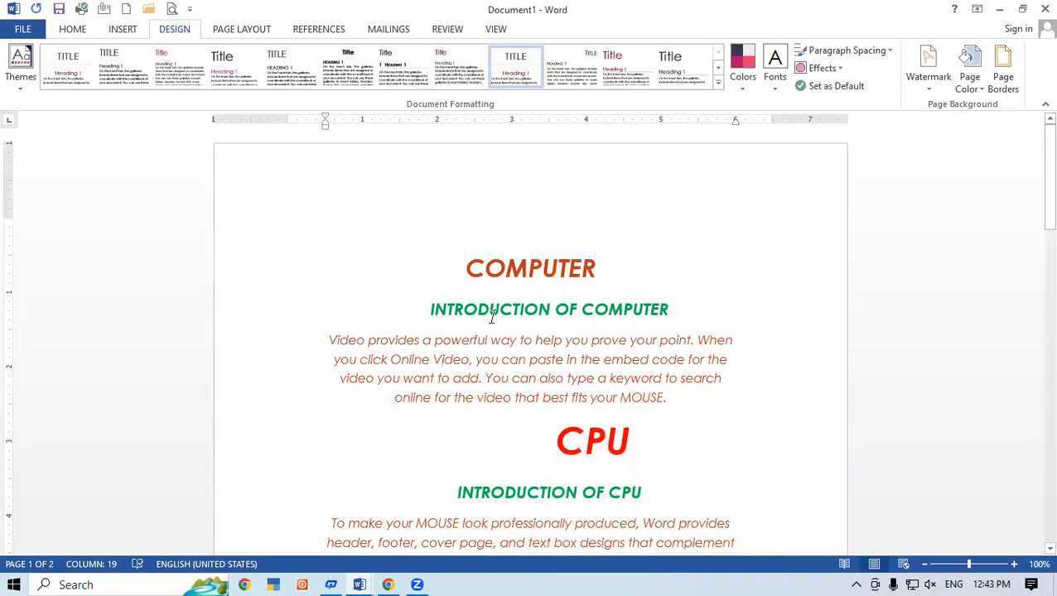
Save the heading "INTRODUCTION OF COMPUTER" to the watermark gallery, accepting the proposed building block settings
drag(425, 308, 662, 309)
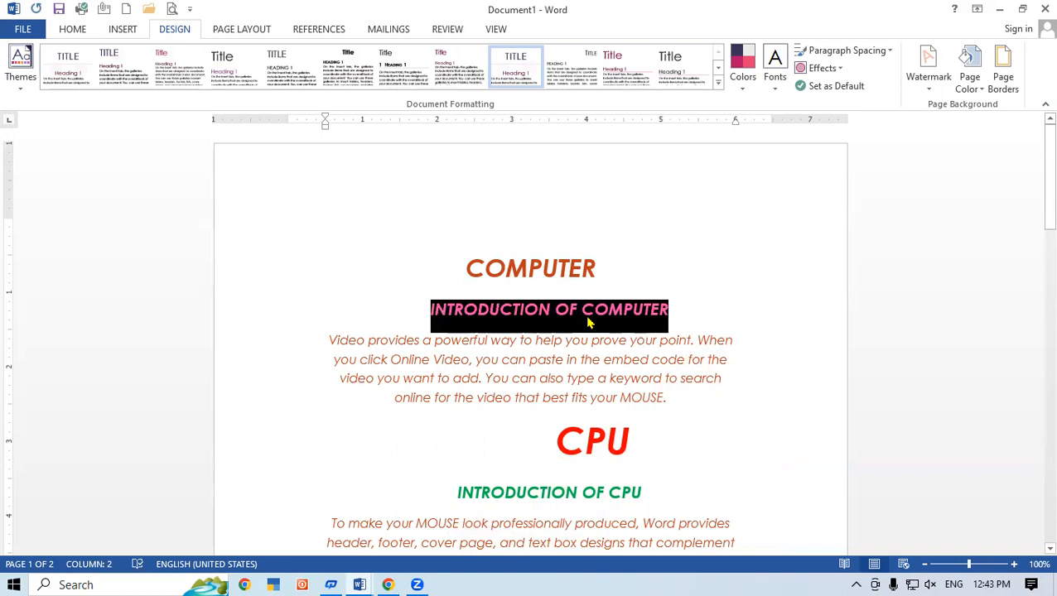
click(584, 362)
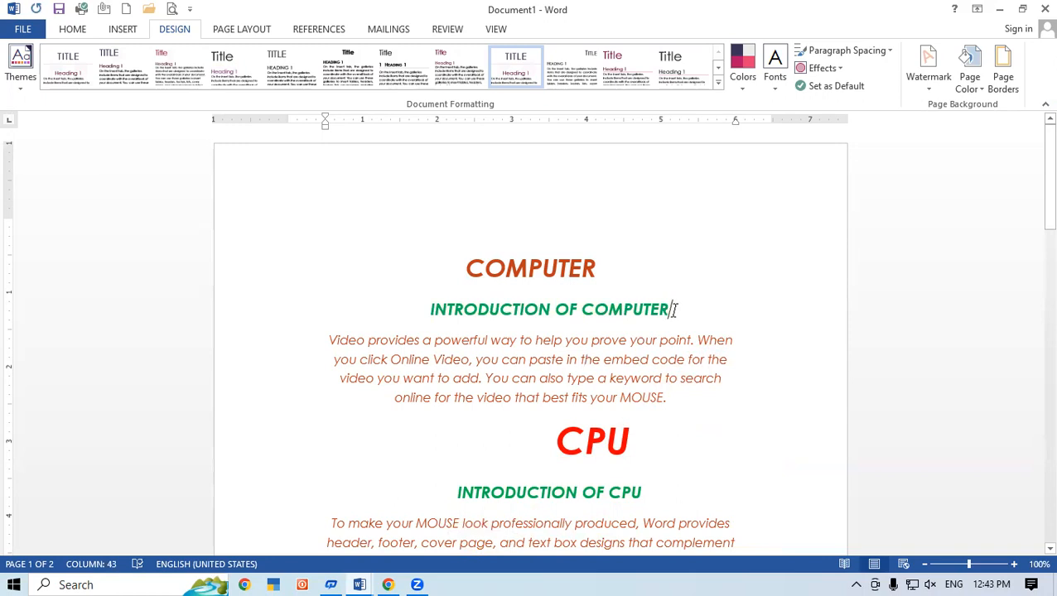
drag(675, 309, 431, 315)
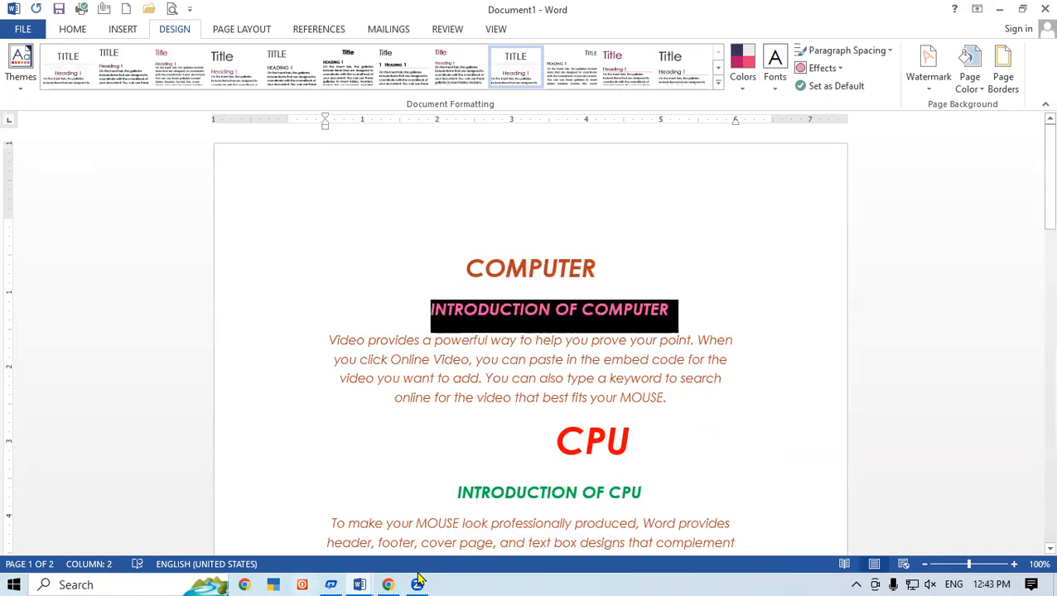
click(928, 70)
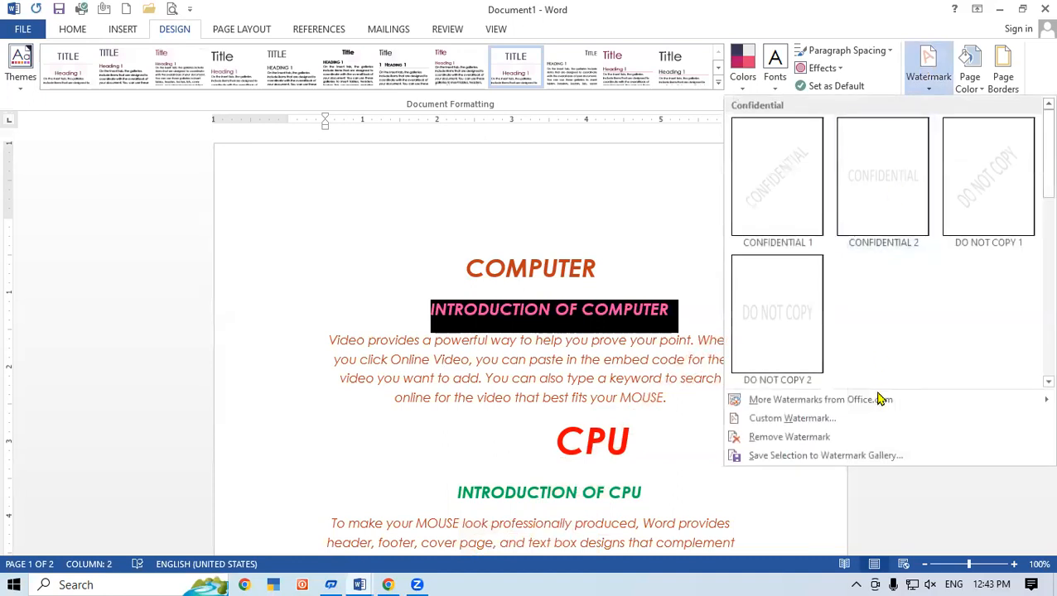
click(870, 456)
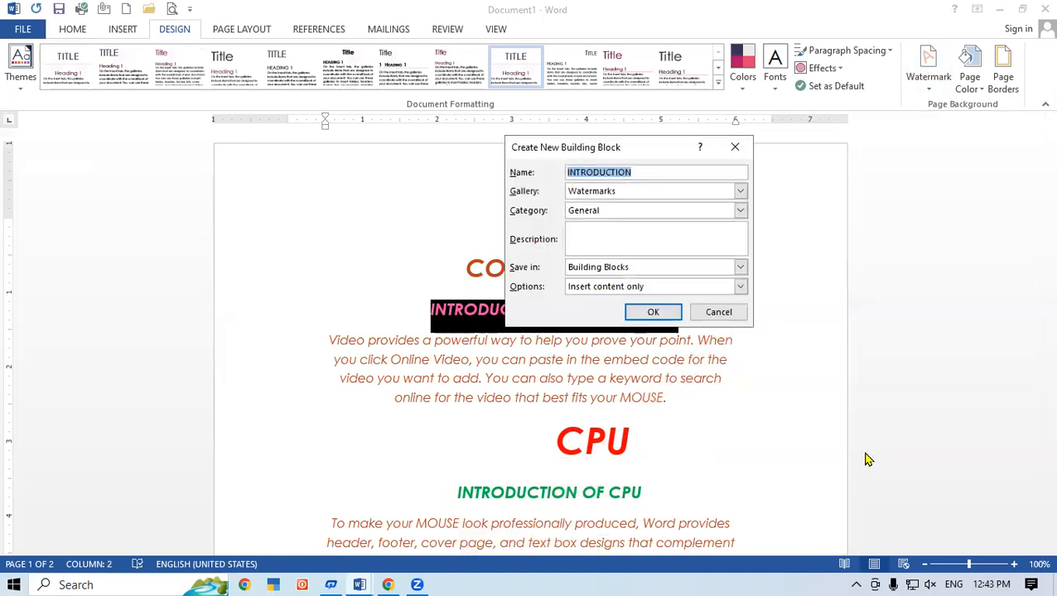
click(656, 313)
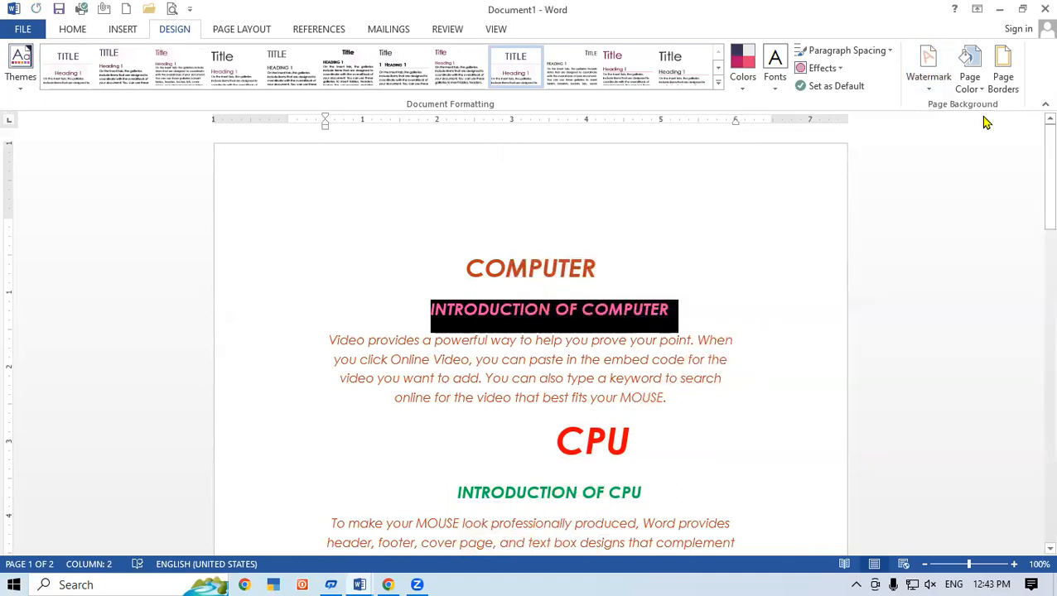
Insert the saved INTRODUCTION watermark from the gallery's General category, look through the page and undo the insertion
click(928, 75)
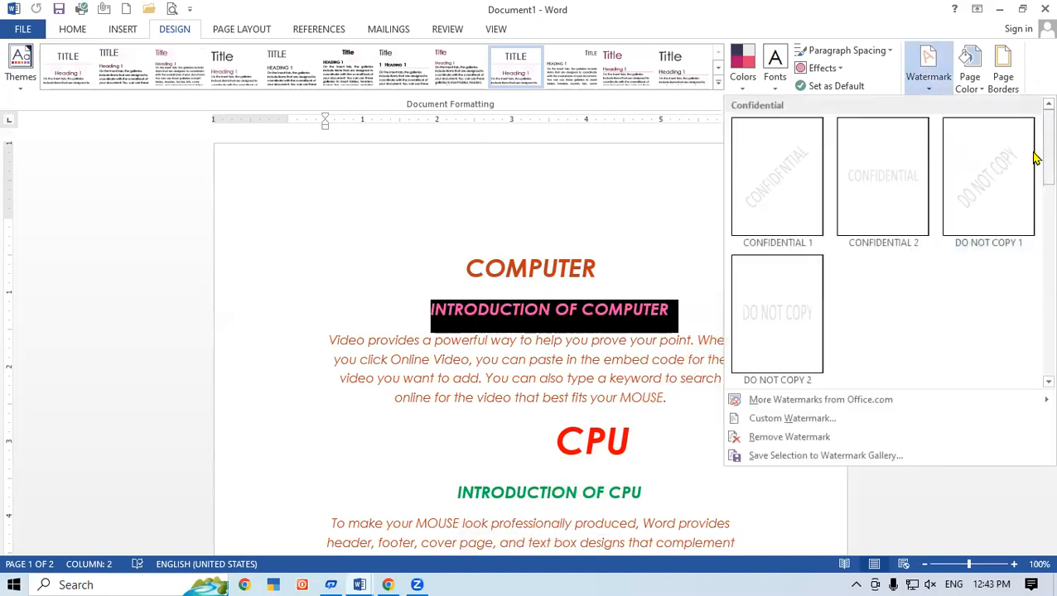
scroll(1035, 157, down, 8)
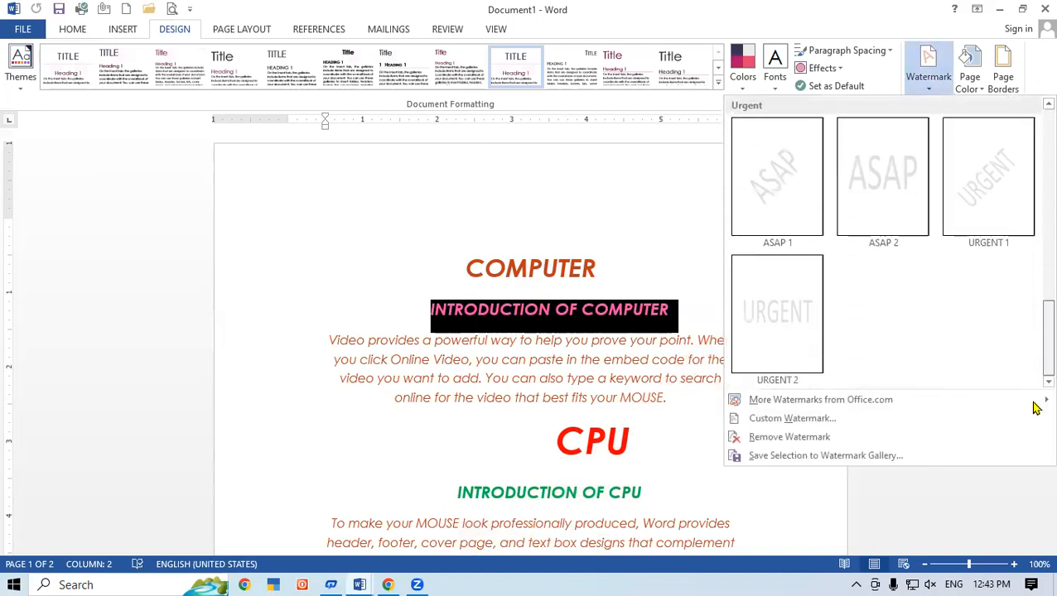
scroll(1037, 323, up, 3)
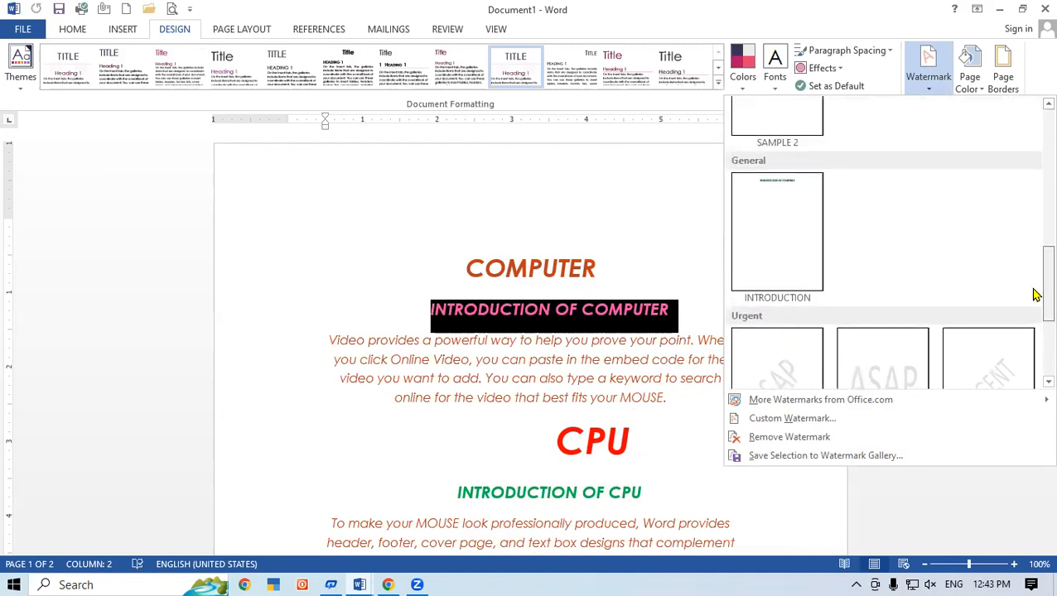
click(800, 239)
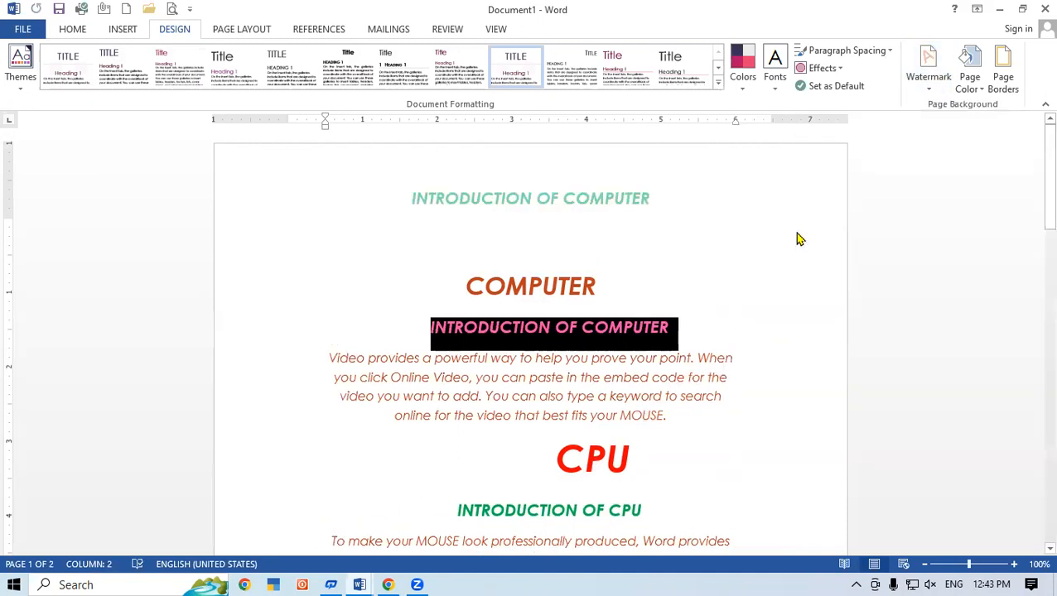
drag(1045, 178, 1009, 224)
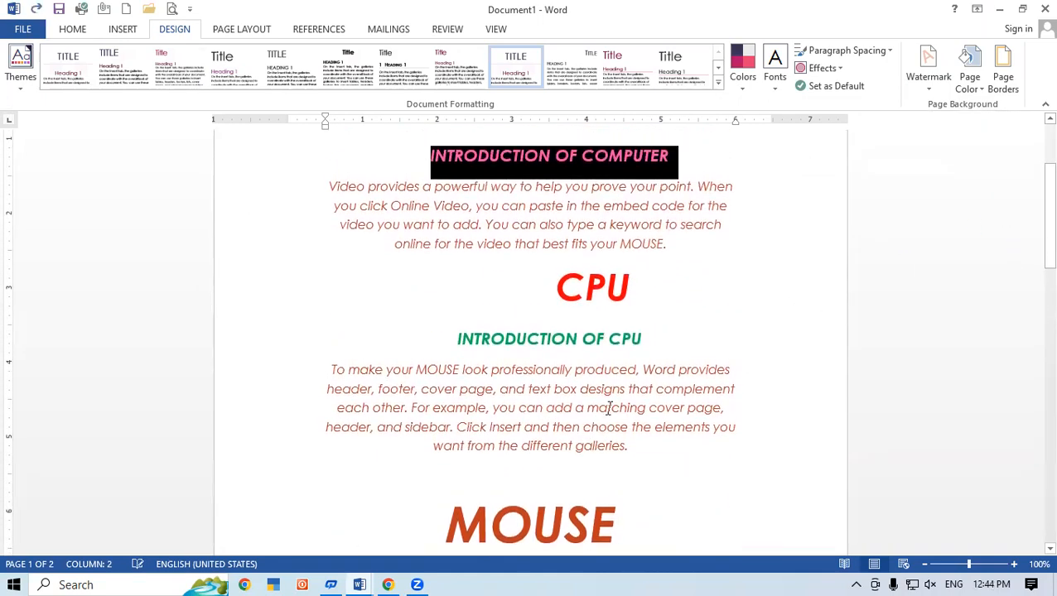
drag(1032, 248, 1033, 172)
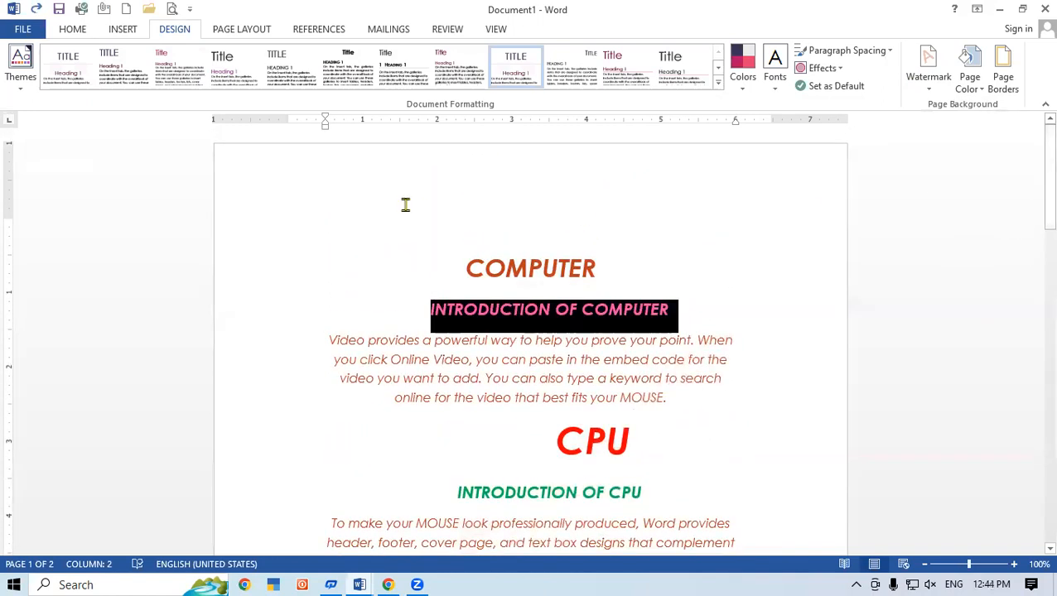
Add a new line above the COMPUTER title reading "GAYATRI COMPUTER PADRAUNA KUSHINAGAR"
click(405, 206)
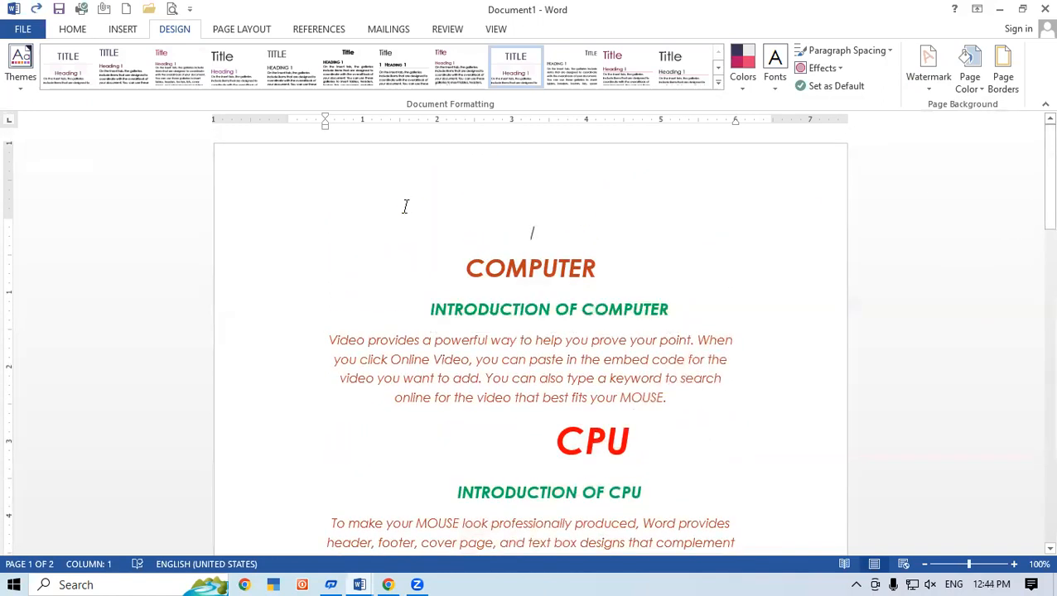
key(Return)
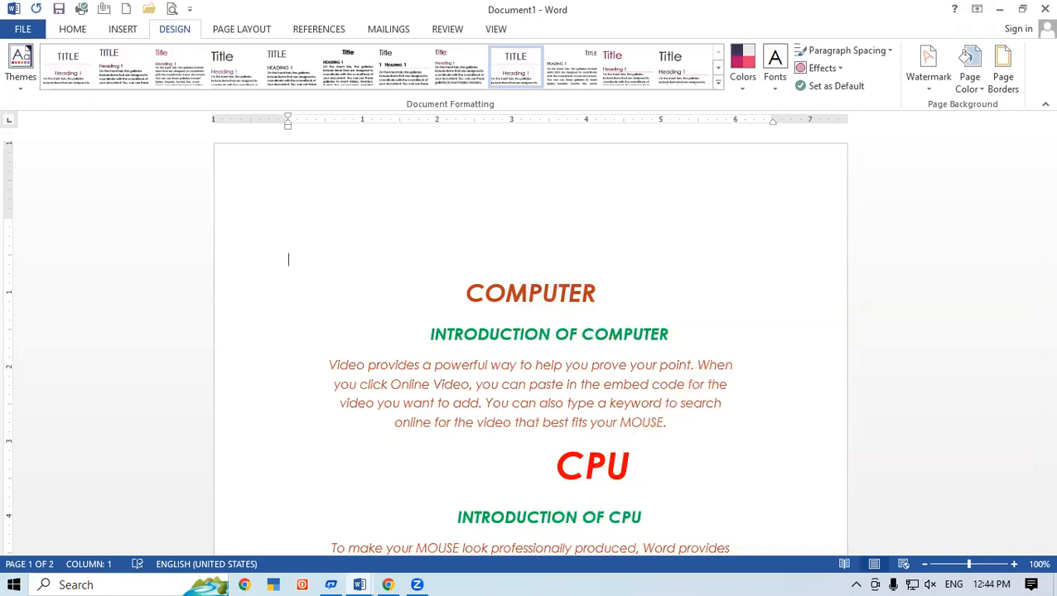
text(GAYATRI COMPUTER PADRAUNA KUSHINAGAR)
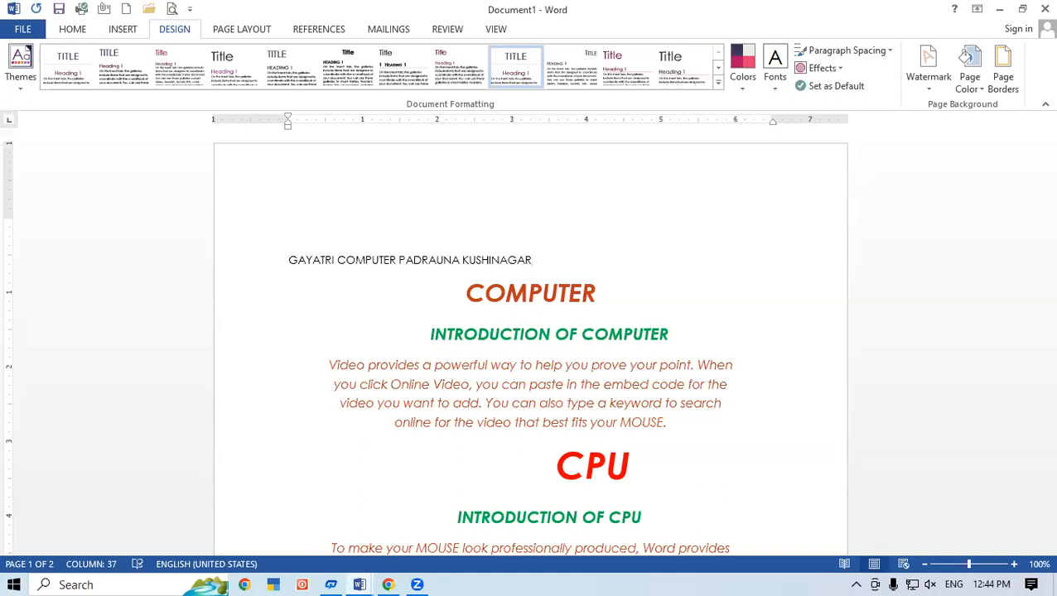
Make the whole "GAYATRI COMPUTER PADRAUNA KUSHINAGAR" line bold and enlarge its font size to 20
key(shift+Left)
key(shift+Left)
key(shift+Left)
key(shift+Left)
key(shift+Left)
key(shift+Left)
key(shift+Left)
key(shift+Left)
key(shift+Left)
key(shift+Left)
key(shift+Left)
key(shift+Left)
key(shift+Left)
key(shift+Left)
key(shift+Left)
key(shift+Left)
key(shift+Left)
key(shift+Left)
key(shift+Left)
key(shift+Left)
key(shift+Left)
key(shift+Left)
key(shift+Left)
key(shift+Left)
key(shift+Left)
key(shift+Left)
key(shift+Left)
key(shift+Left)
key(shift+Left)
key(shift+Left)
key(shift+Left)
key(shift+Left)
key(shift+Left)
key(shift+Left)
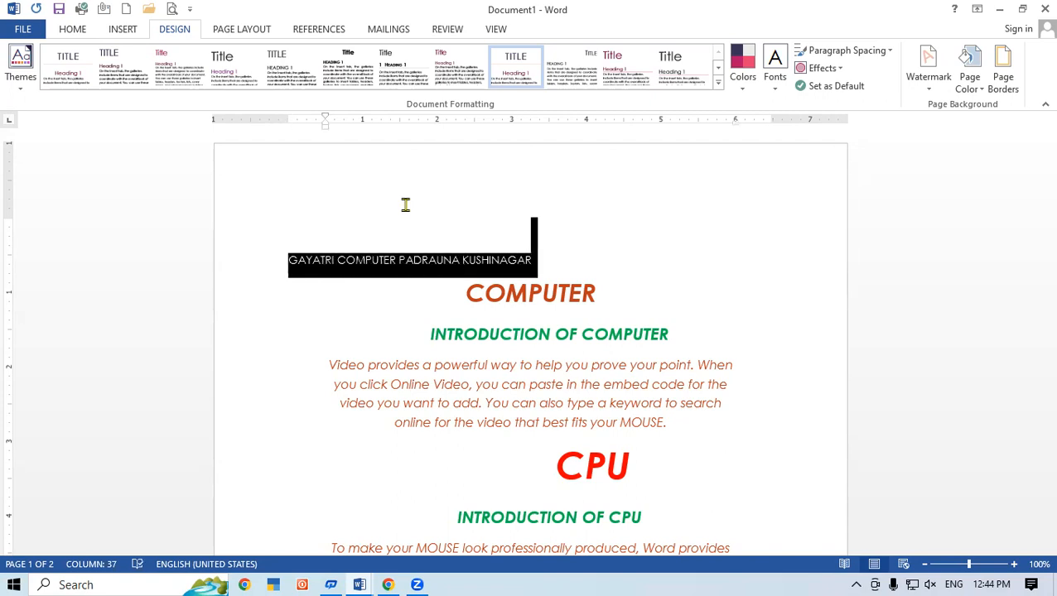
key(ctrl+shift+period)
key(ctrl+shift+period)
key(ctrl+shift+period)
key(ctrl+shift+period)
key(ctrl+shift+period)
key(ctrl+shift+period)
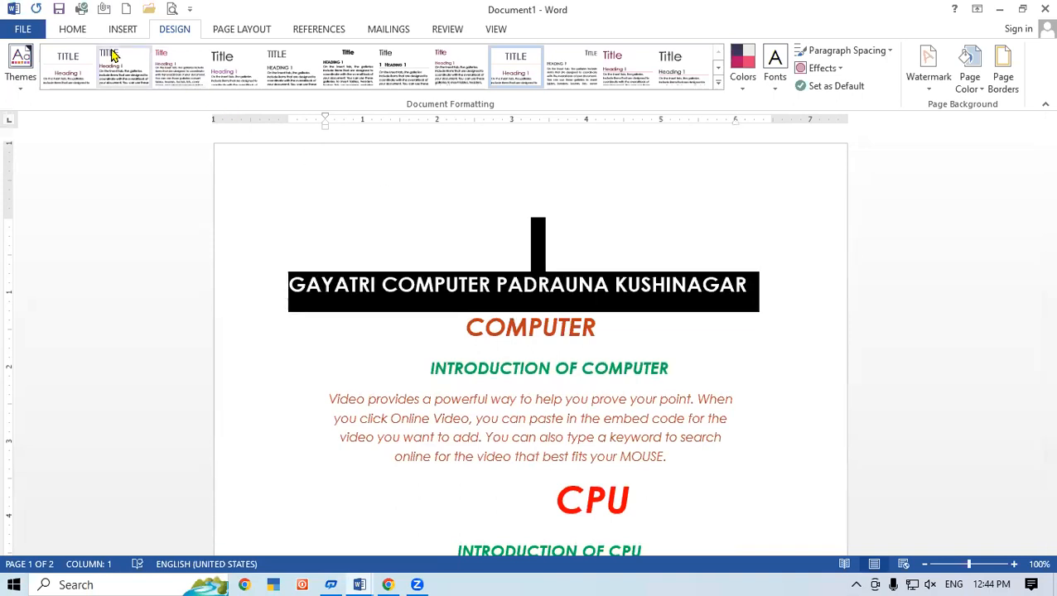
Change the font color of the GAYATRI COMPUTER PADRAUNA KUSHINAGAR line to the standard green
click(72, 30)
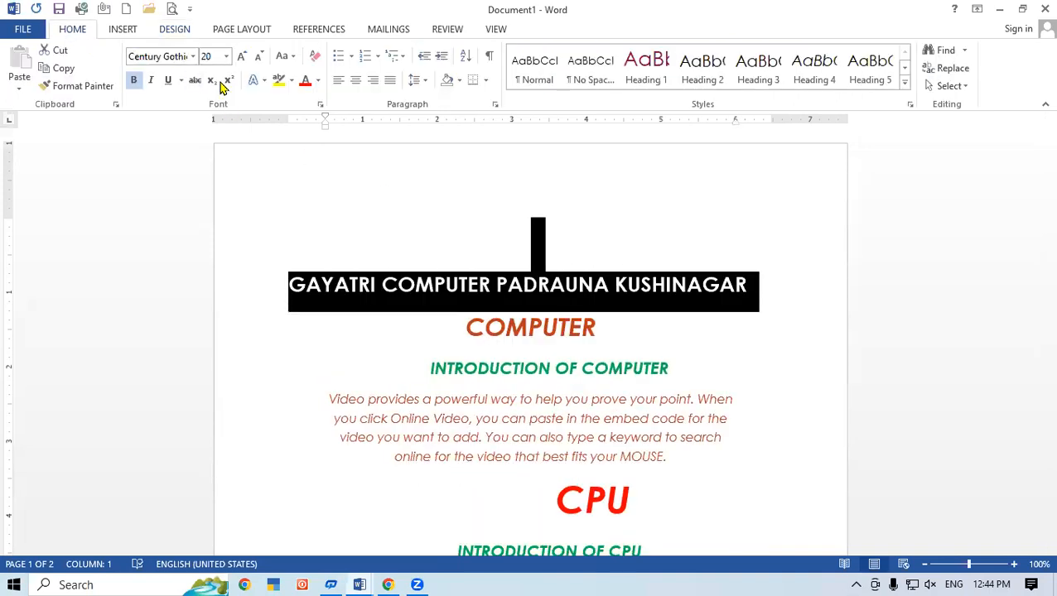
click(318, 81)
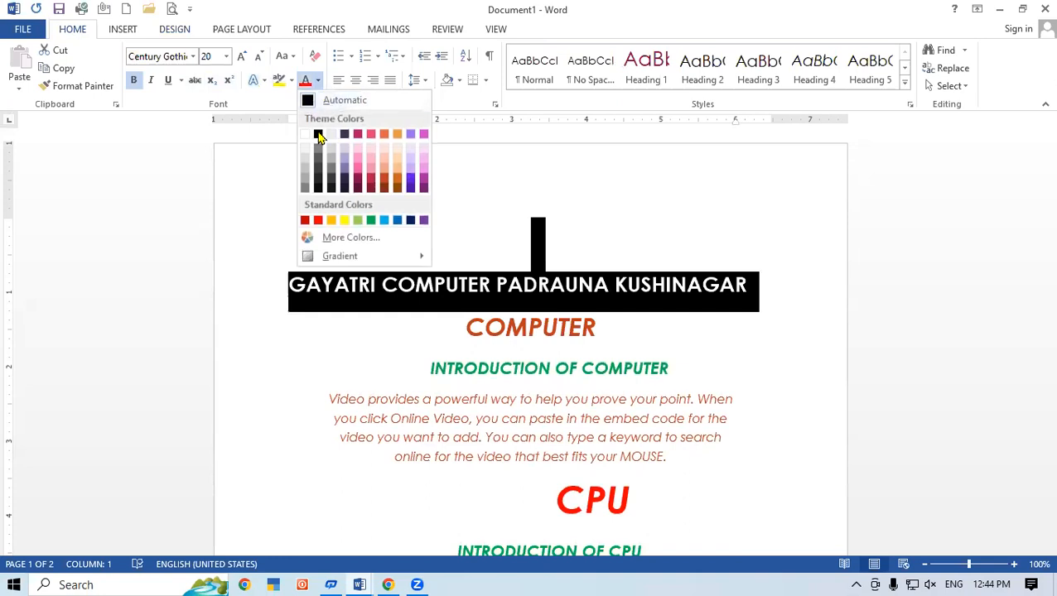
click(368, 221)
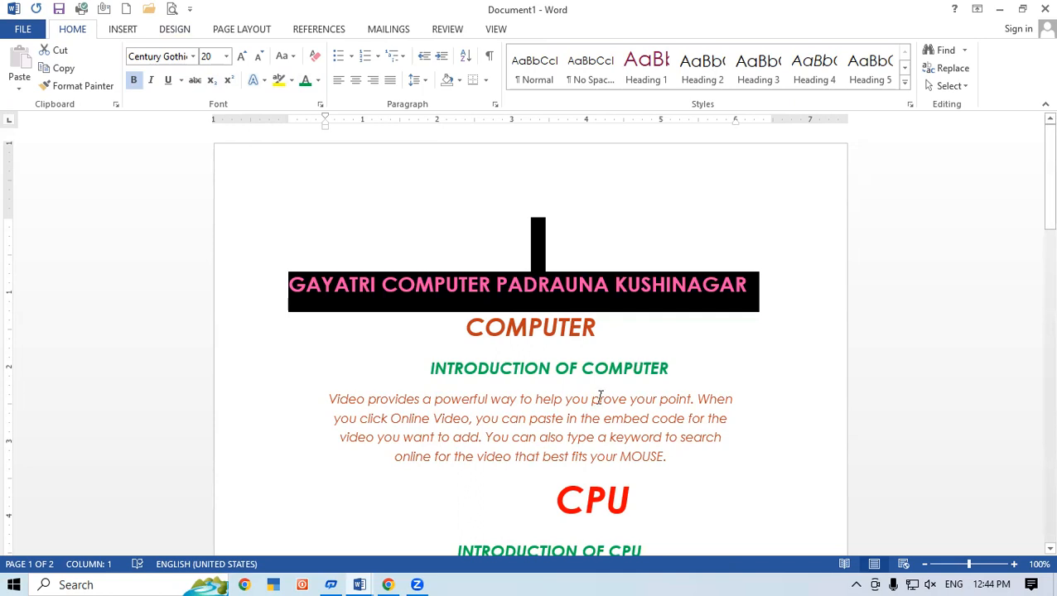
Save the selected GAYATRI COMPUTER line to the watermark gallery under the name GIT and delete the line from the page
click(171, 30)
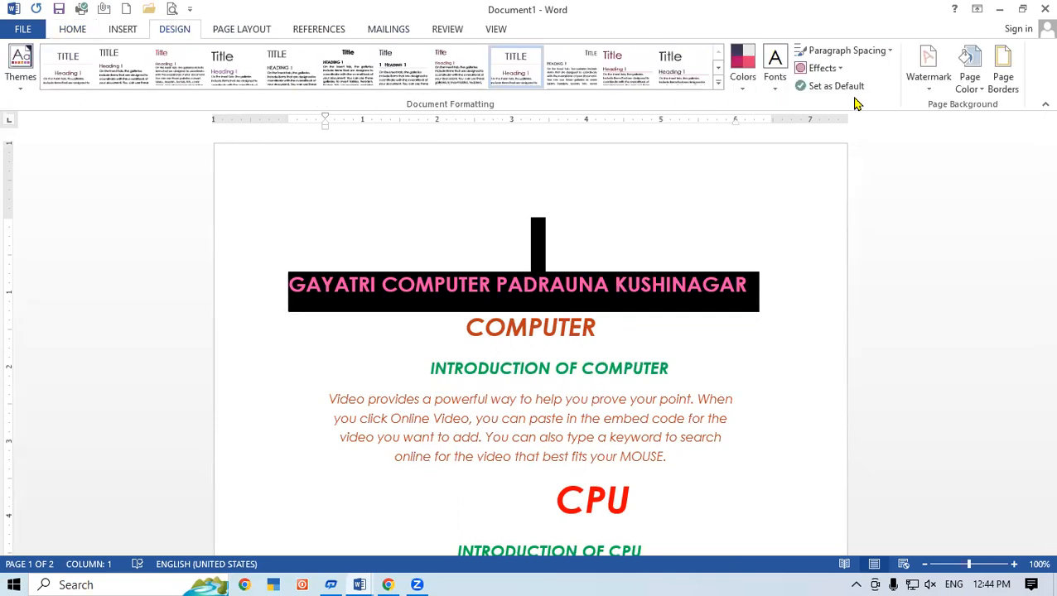
click(928, 76)
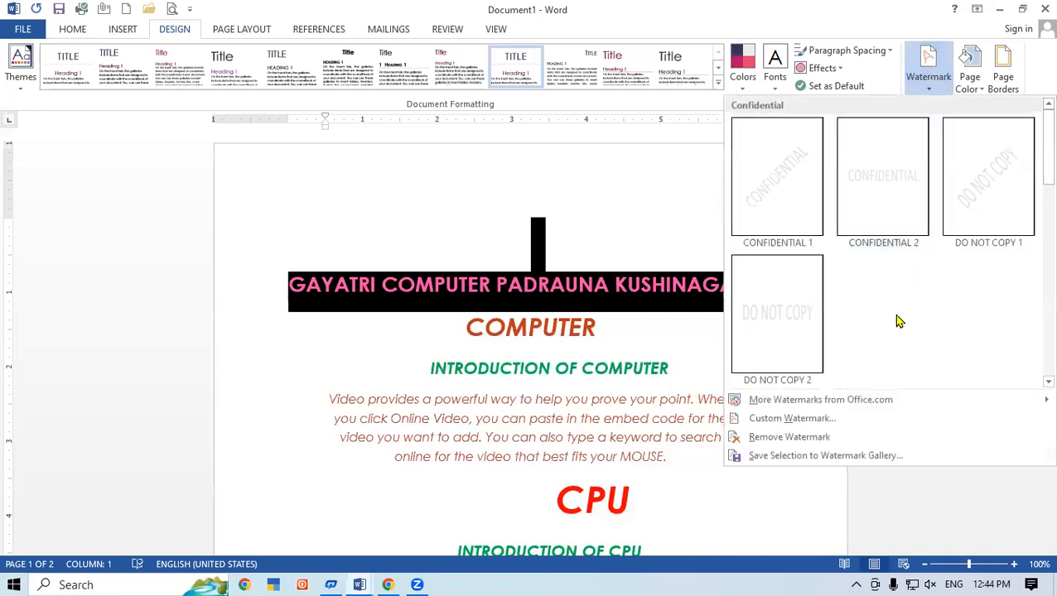
click(873, 458)
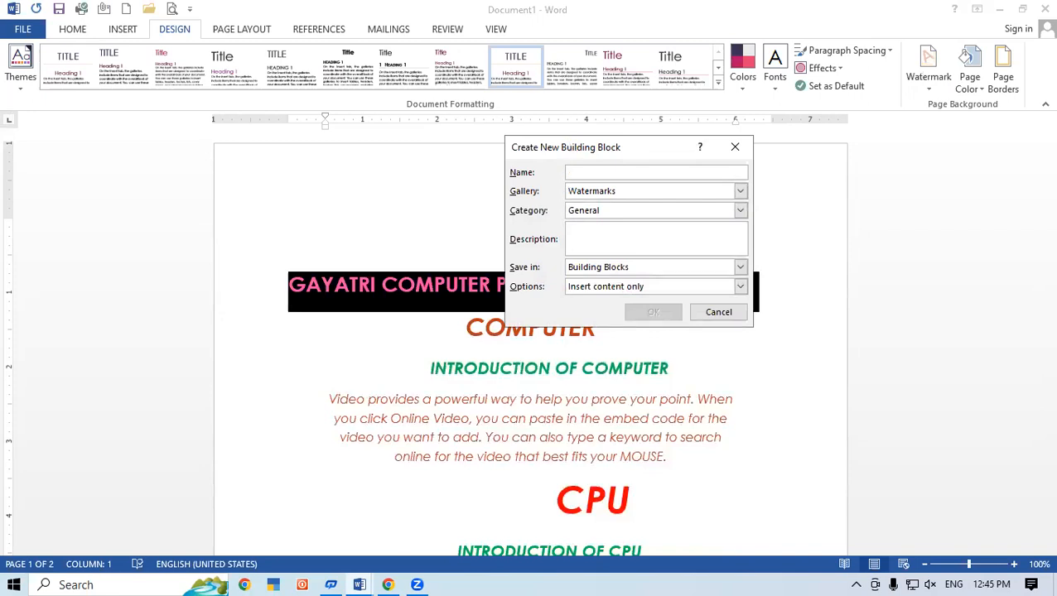
text(Gl)
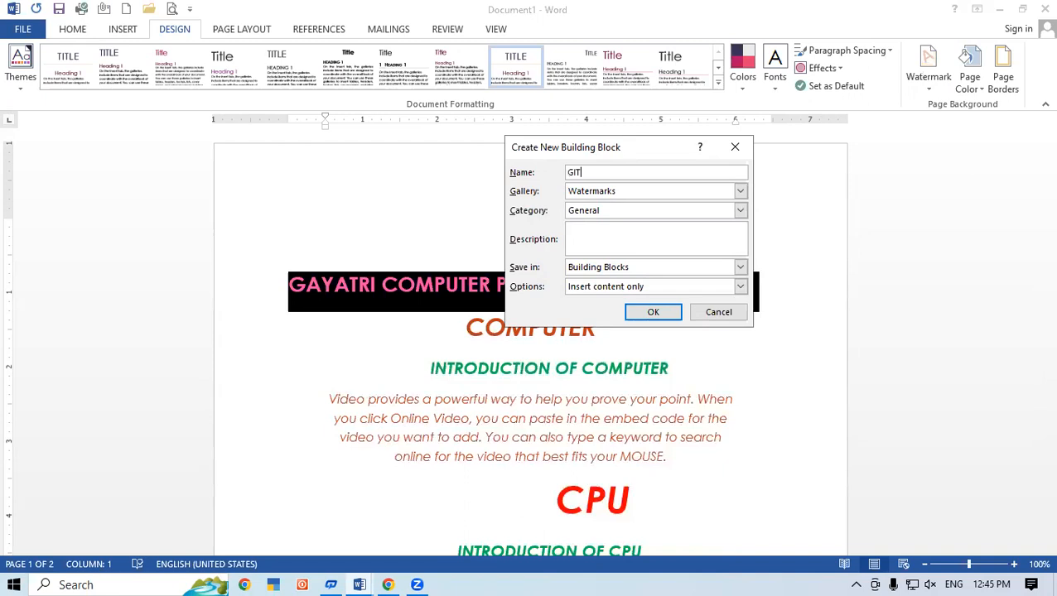
click(657, 315)
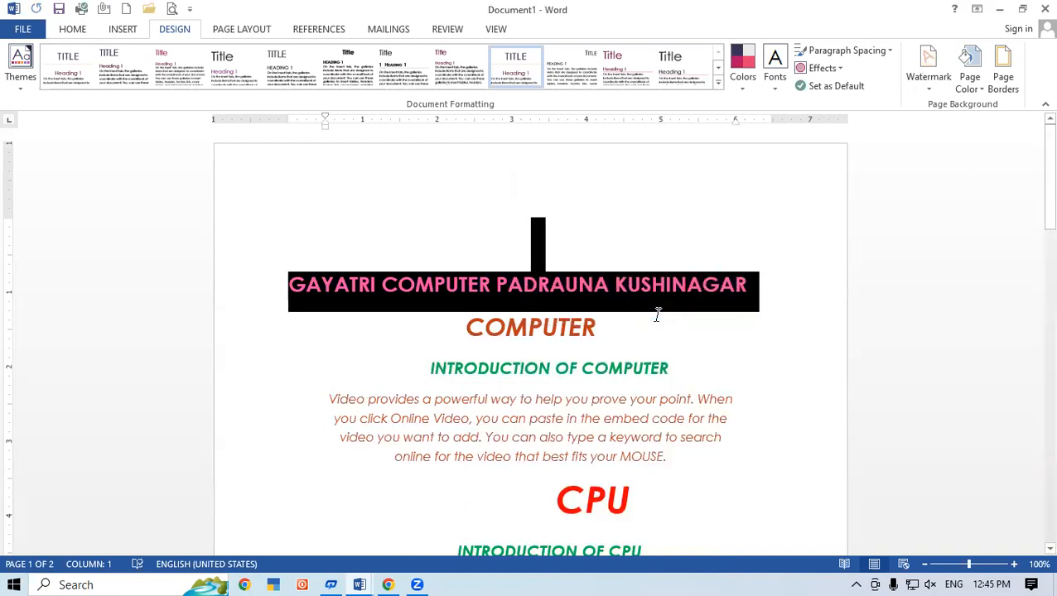
key(Delete)
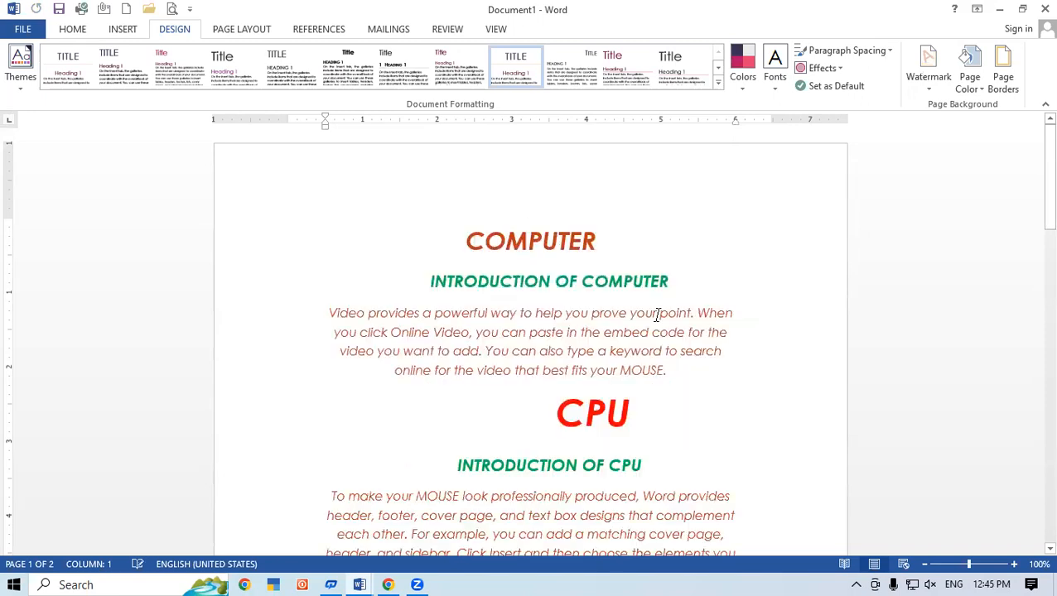
Insert the saved GIT watermark from the gallery's General category and deselect the document text
triple_click(204, 432)
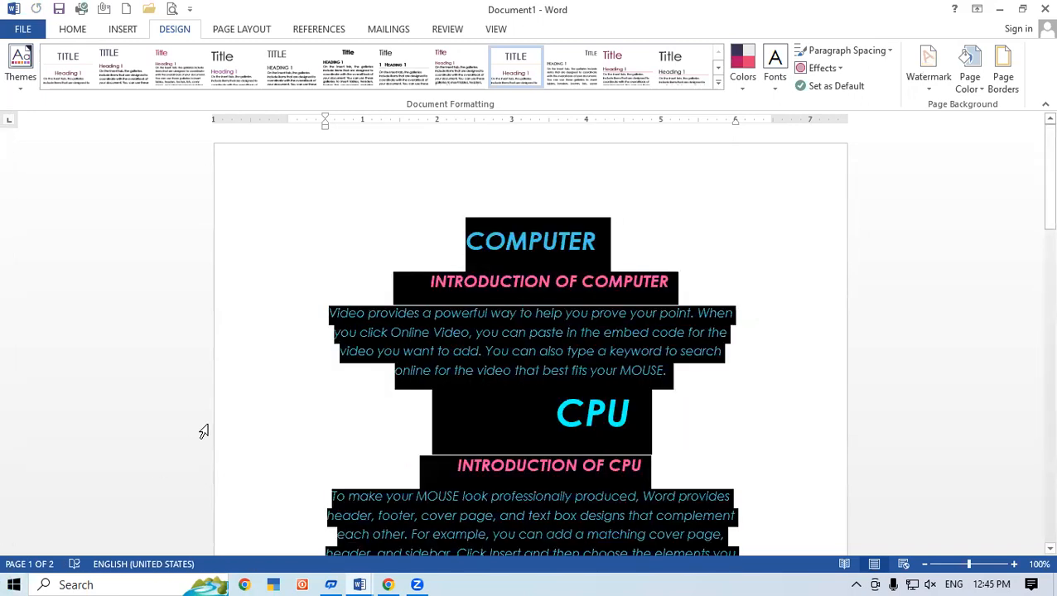
click(941, 76)
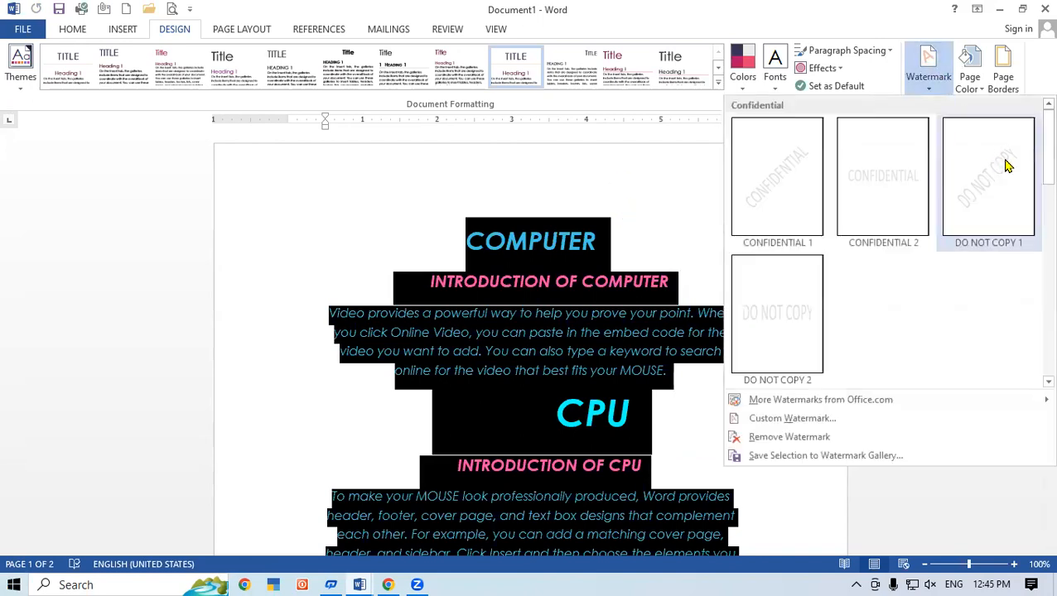
drag(1036, 157, 1035, 294)
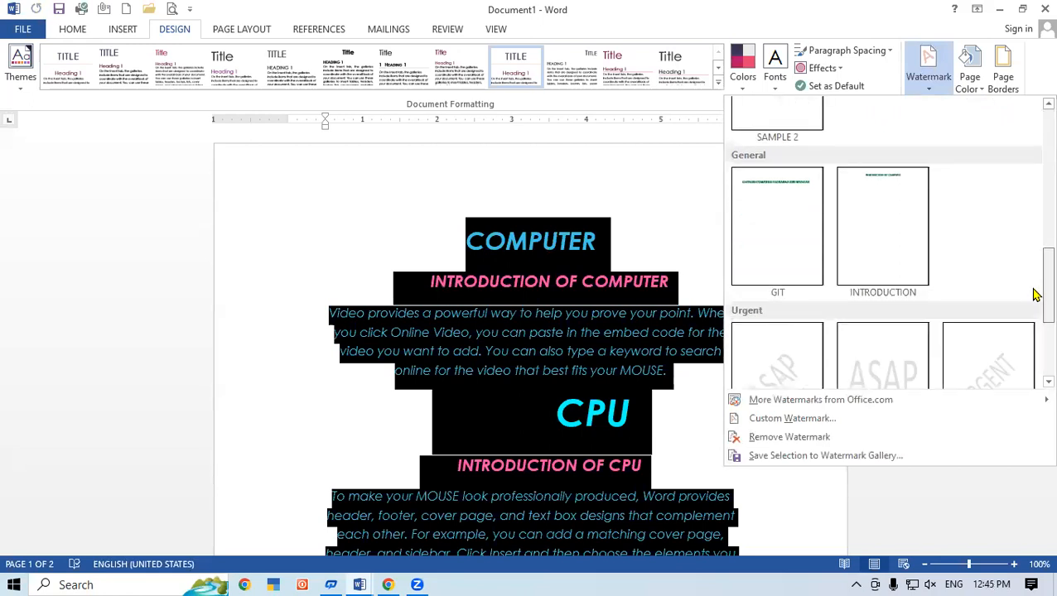
click(748, 210)
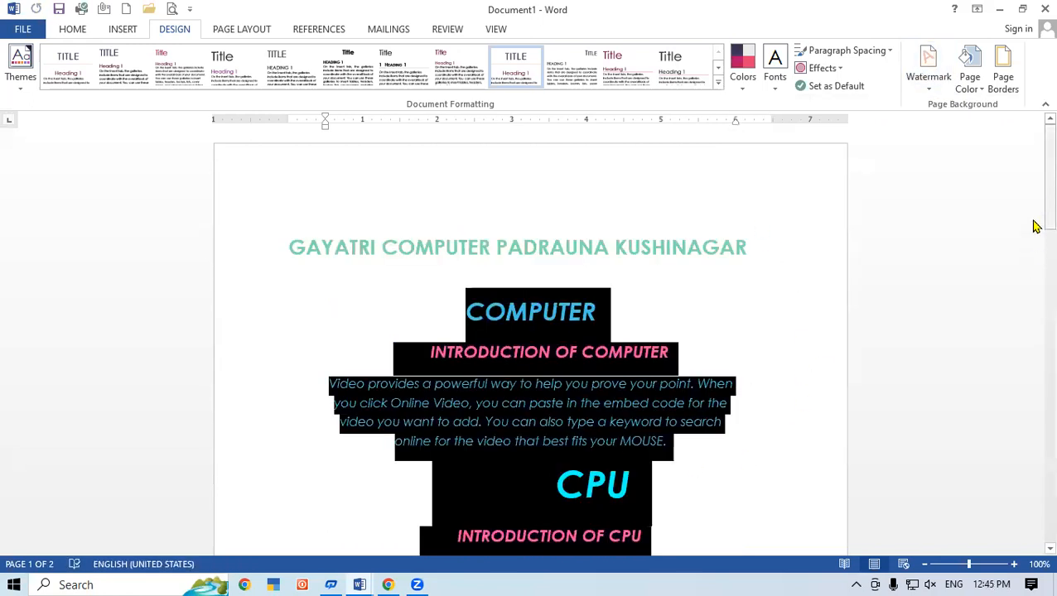
drag(1035, 208, 1035, 178)
click(761, 384)
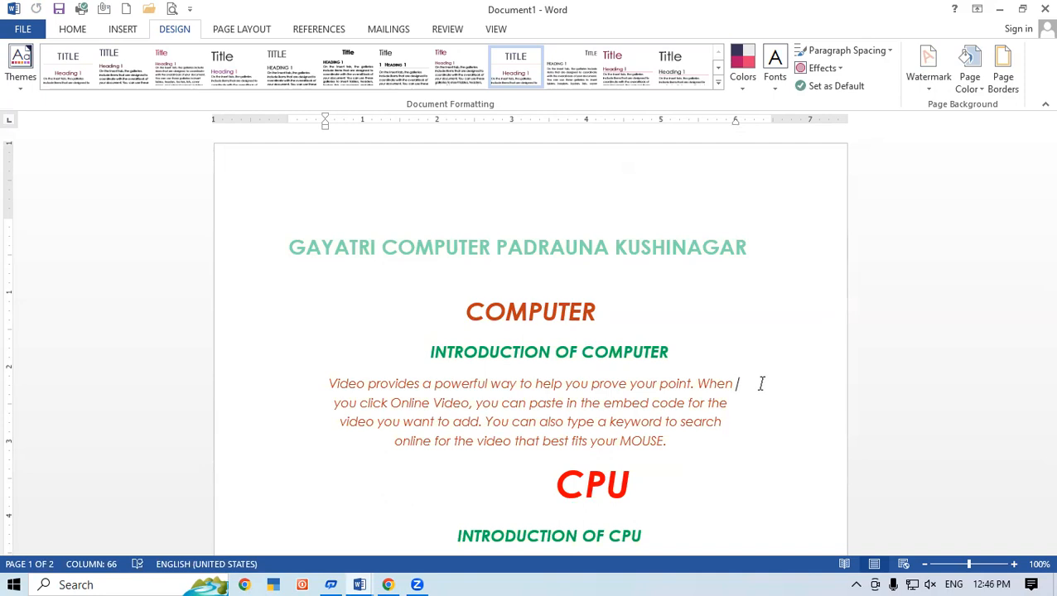
Preview several theme and standard page colors and apply the lightest gray theme color to the page background
key(alt)
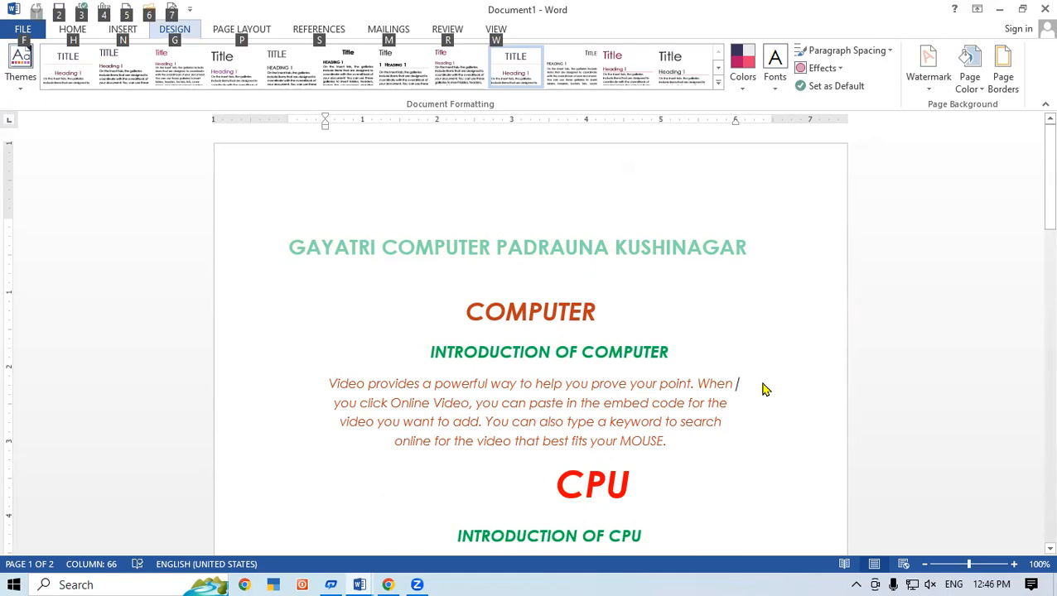
key(g)
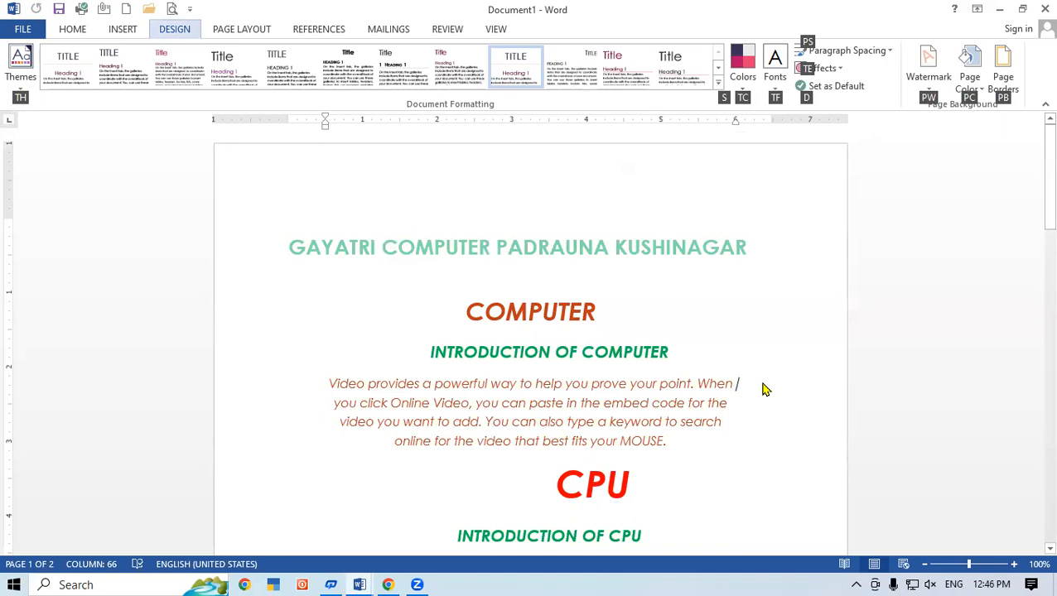
key(p)
key(c)
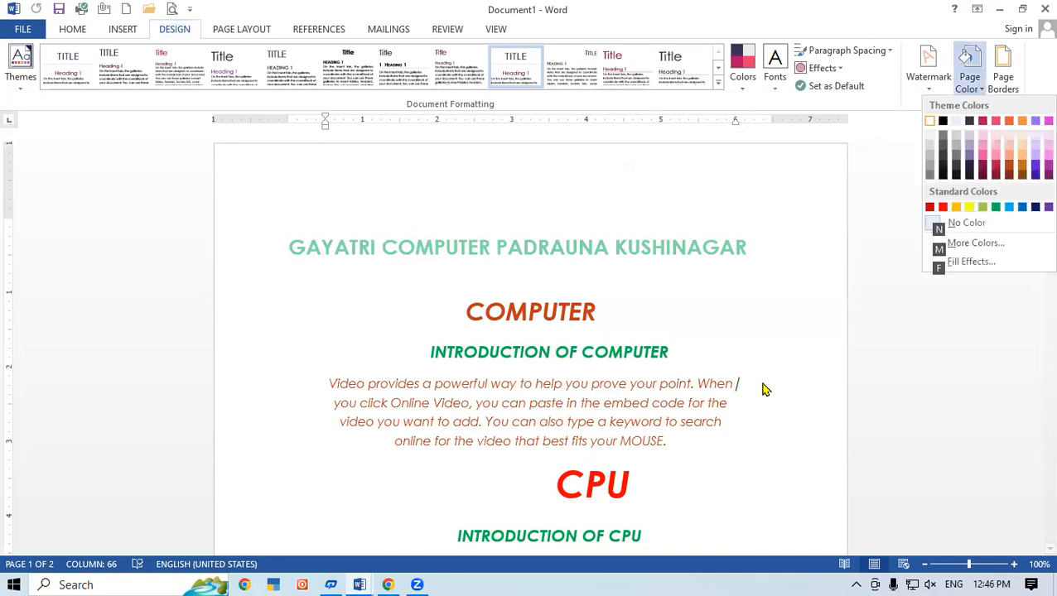
key(Down)
key(Down)
key(Down)
key(Down)
key(Down)
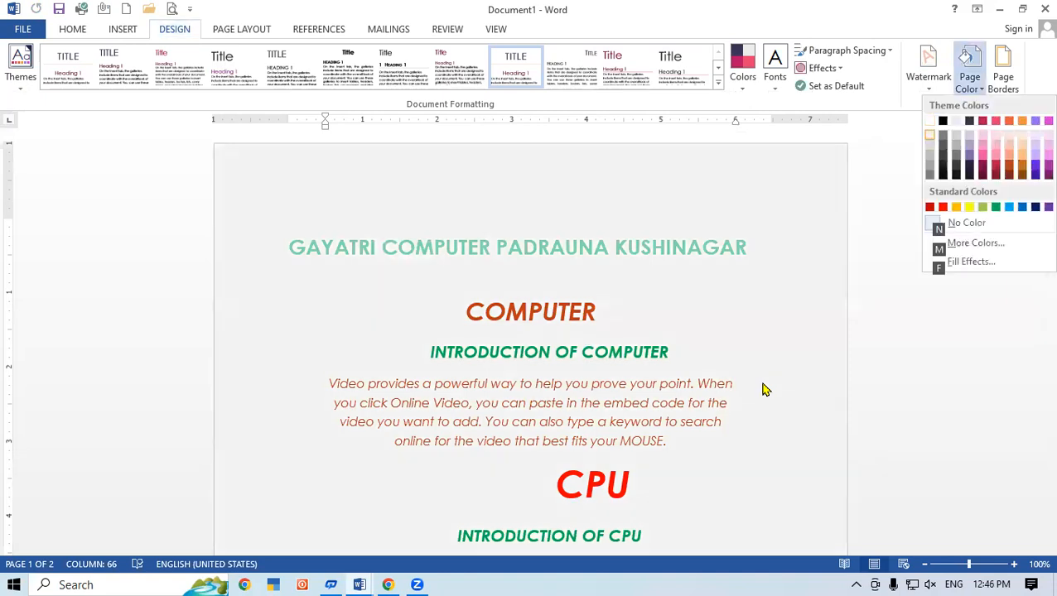
key(Down)
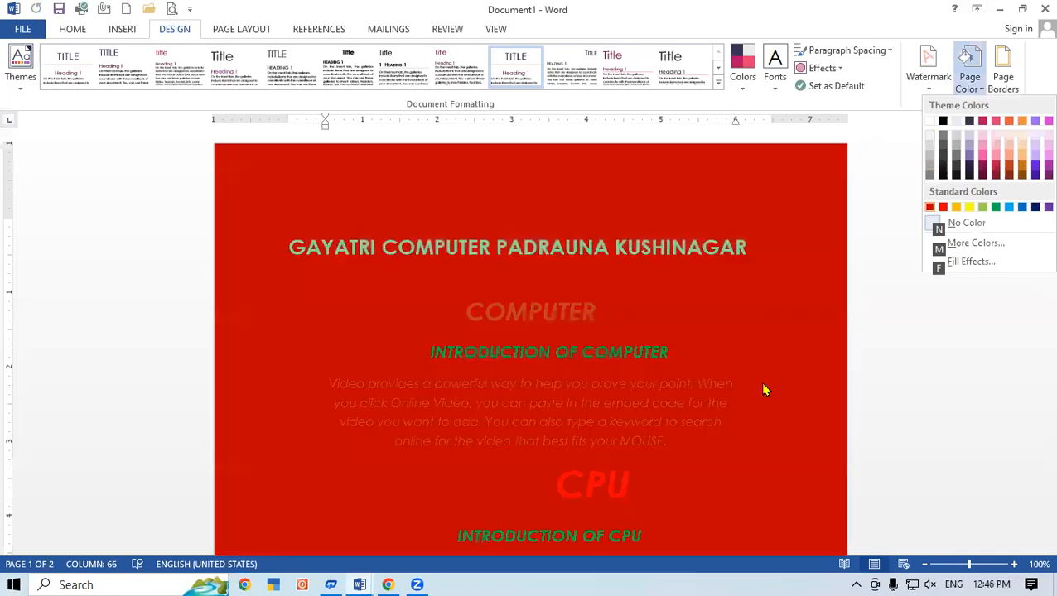
key(Right)
key(Right)
key(Right)
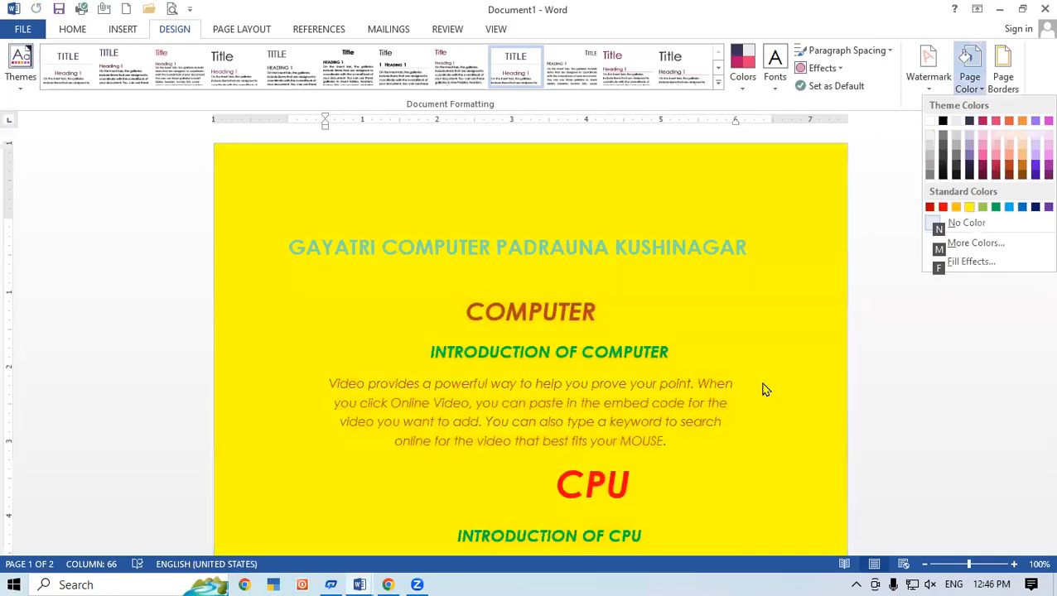
key(Up)
key(Up)
key(Up)
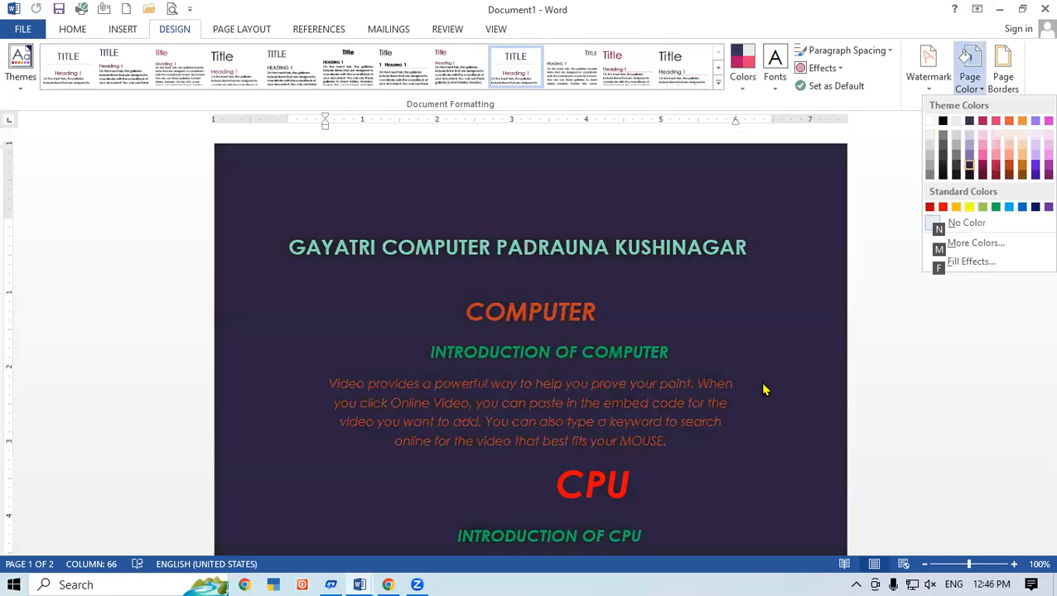
key(Up)
key(Right)
key(Right)
key(Right)
key(Right)
key(Right)
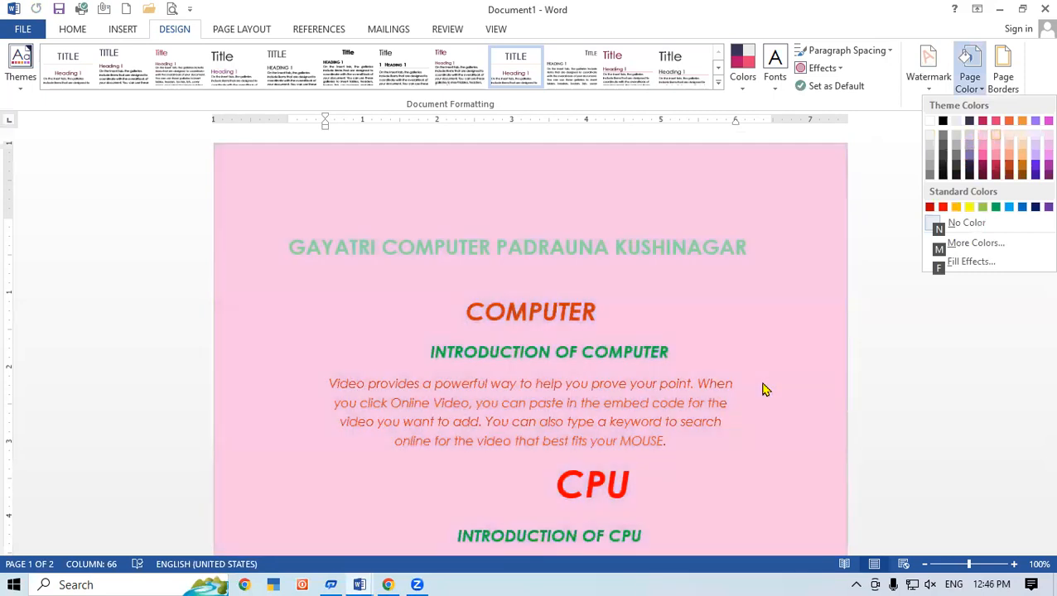
key(Right)
key(Right)
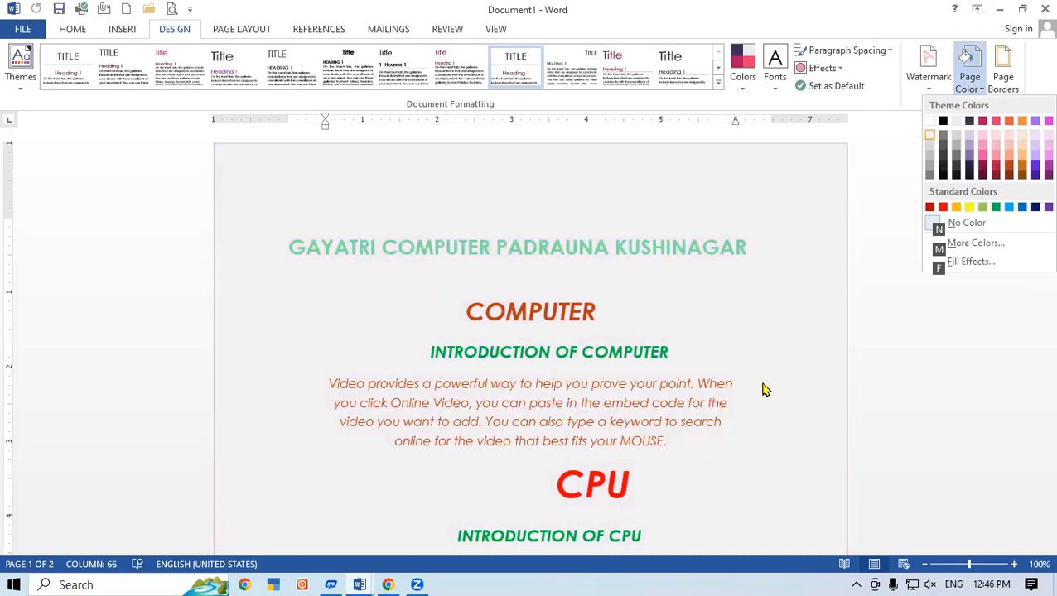
key(Return)
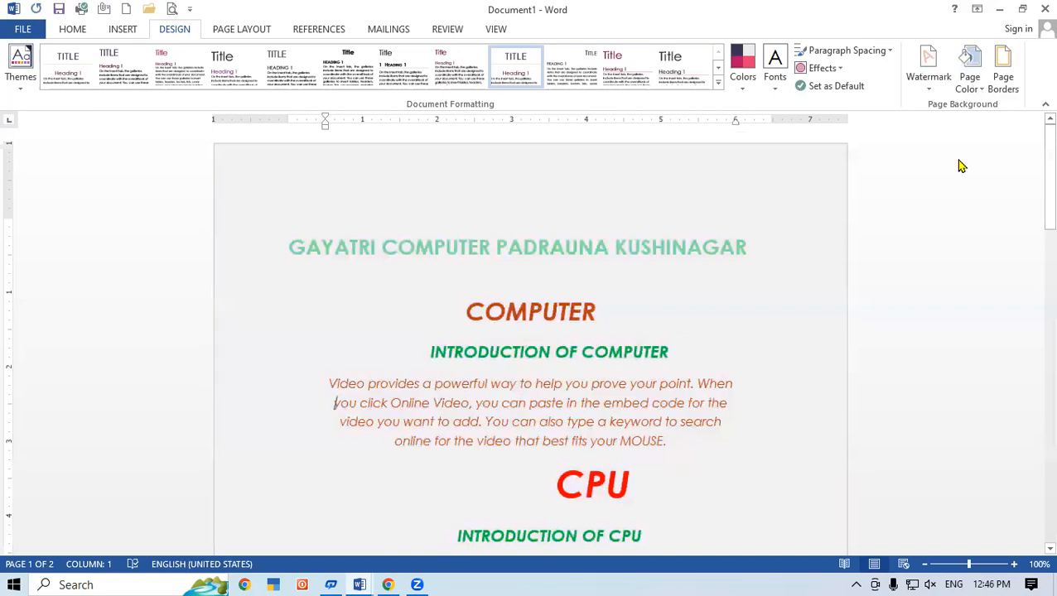
Fill the page background with a two-color gradient from red to yellow, using the Vertical shading style
click(968, 85)
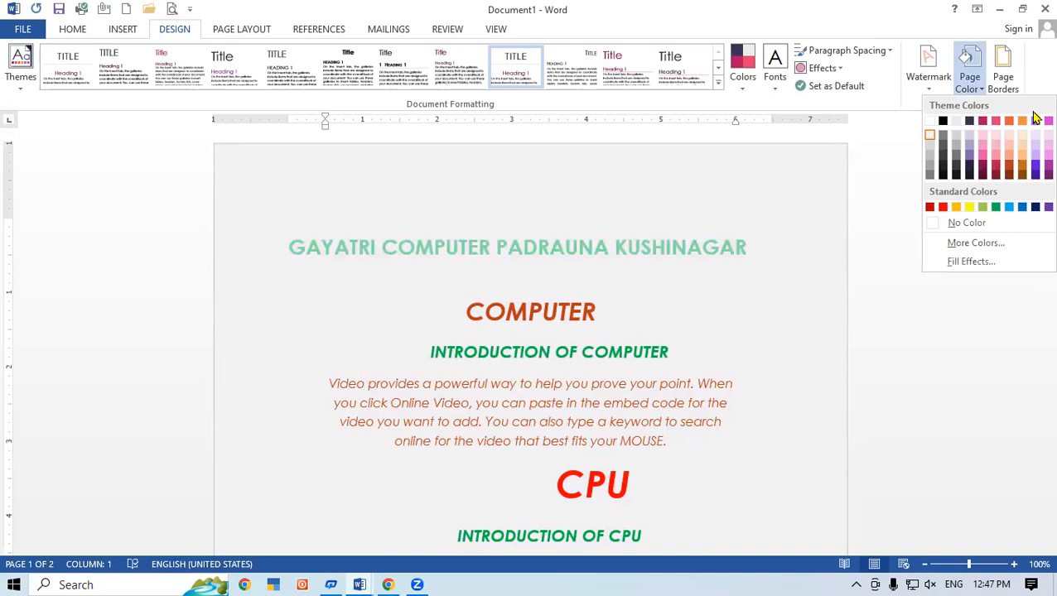
click(969, 262)
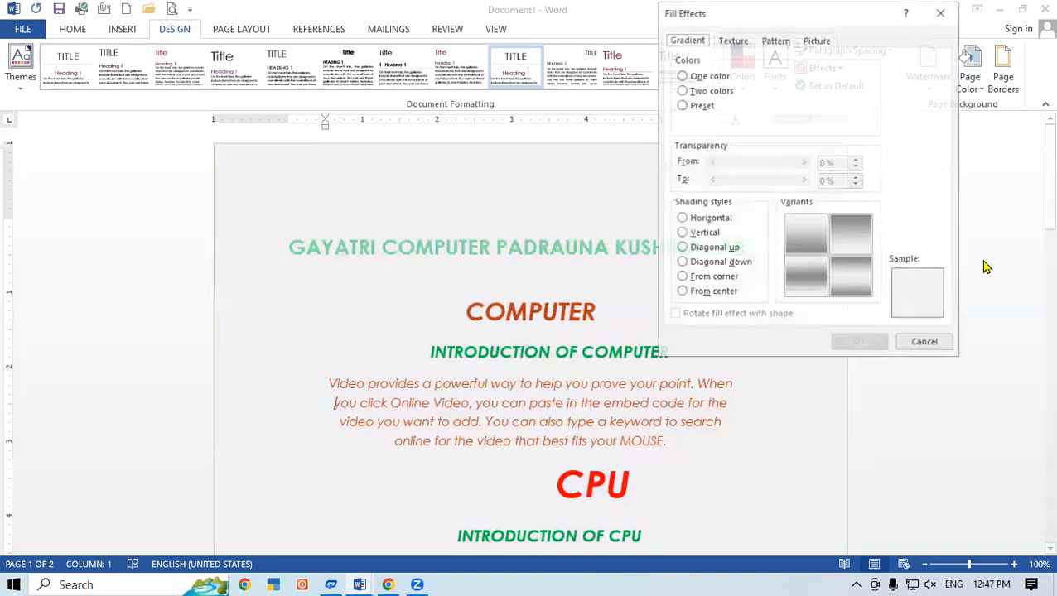
click(694, 91)
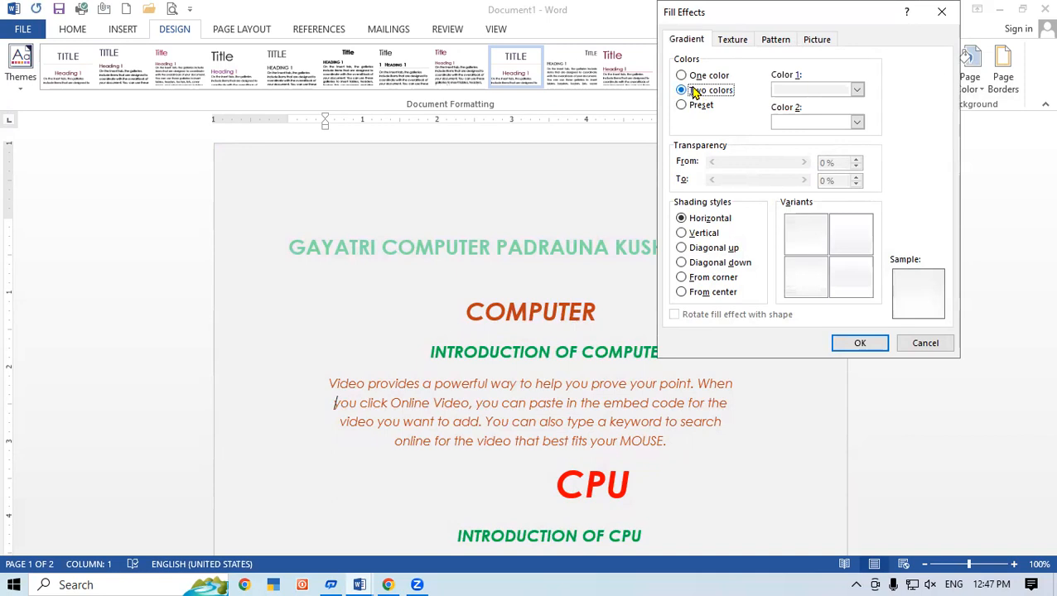
click(857, 90)
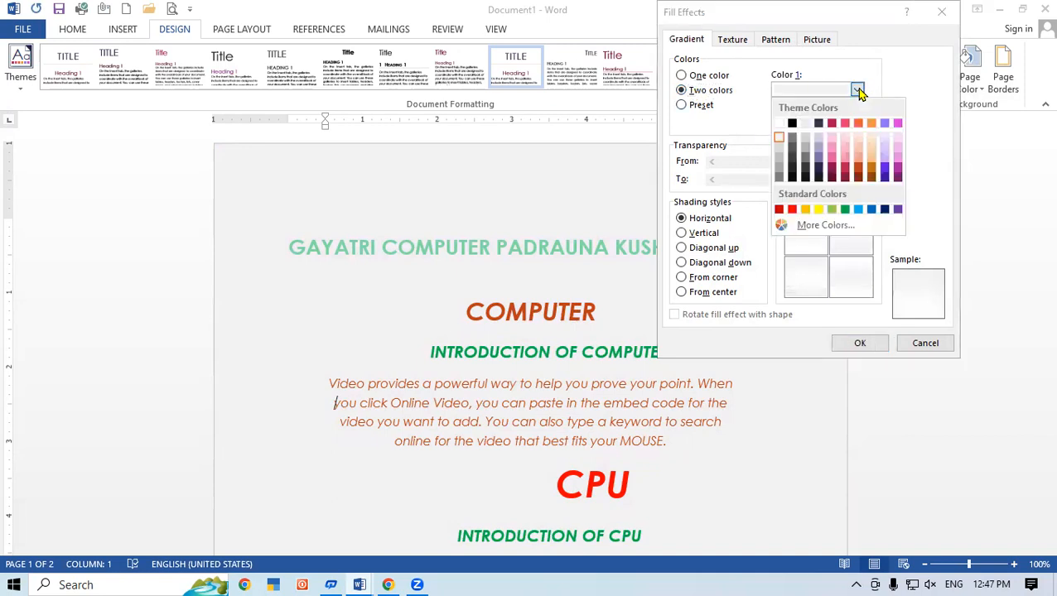
click(793, 211)
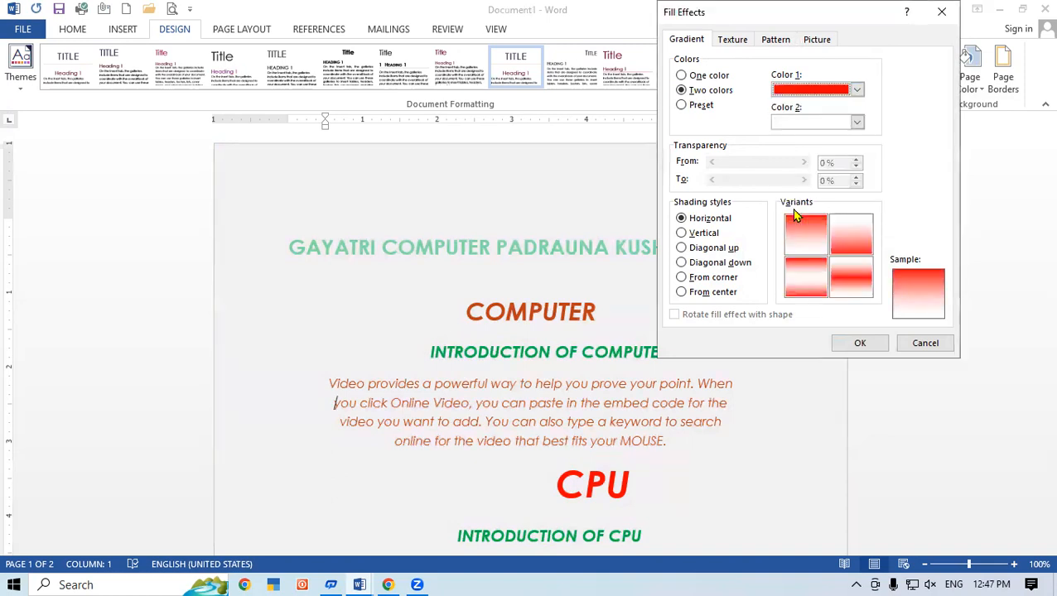
click(858, 122)
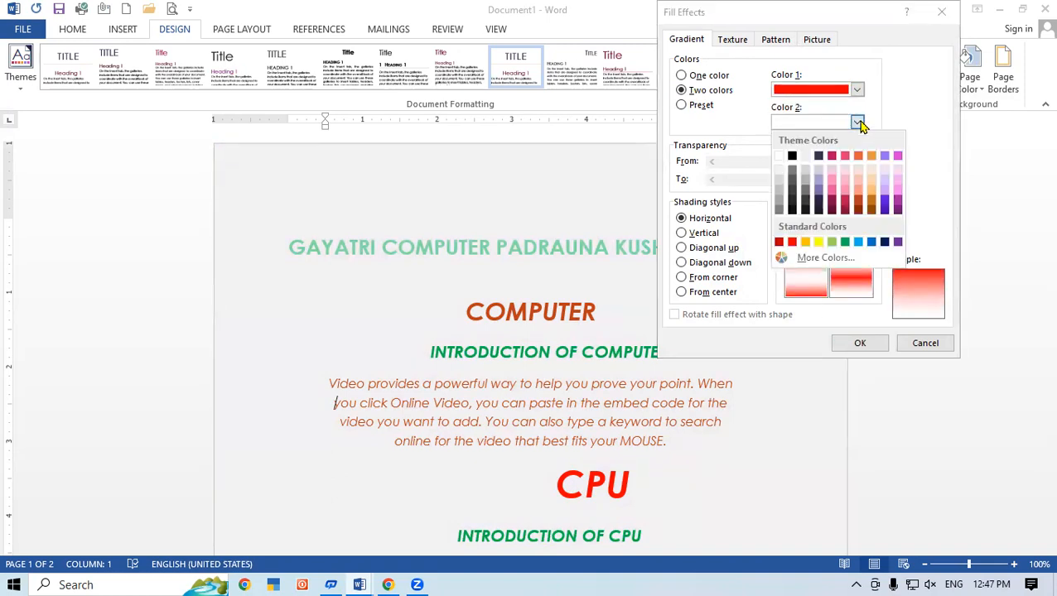
click(818, 242)
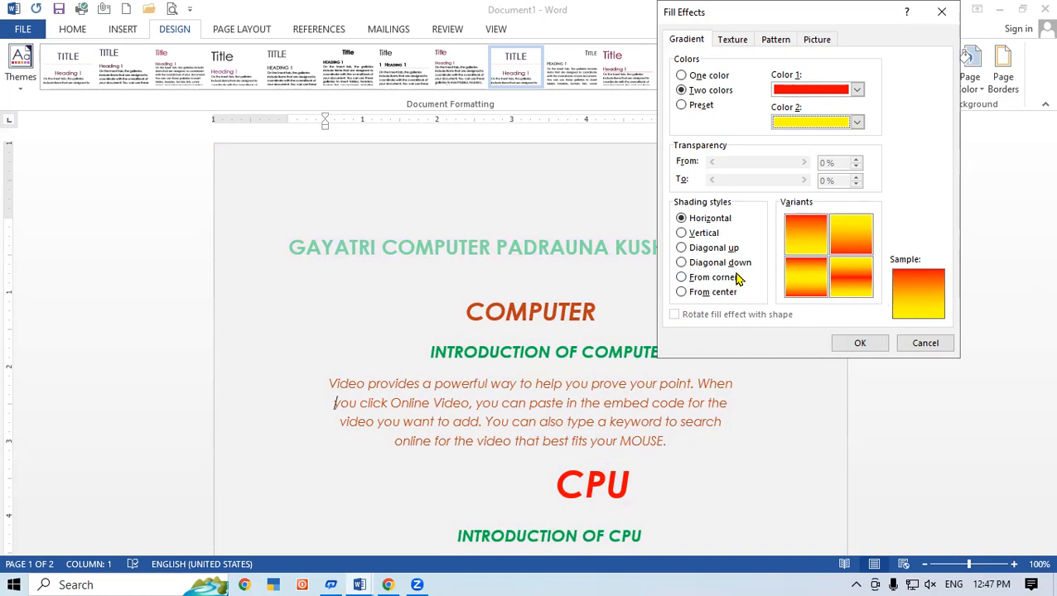
click(698, 233)
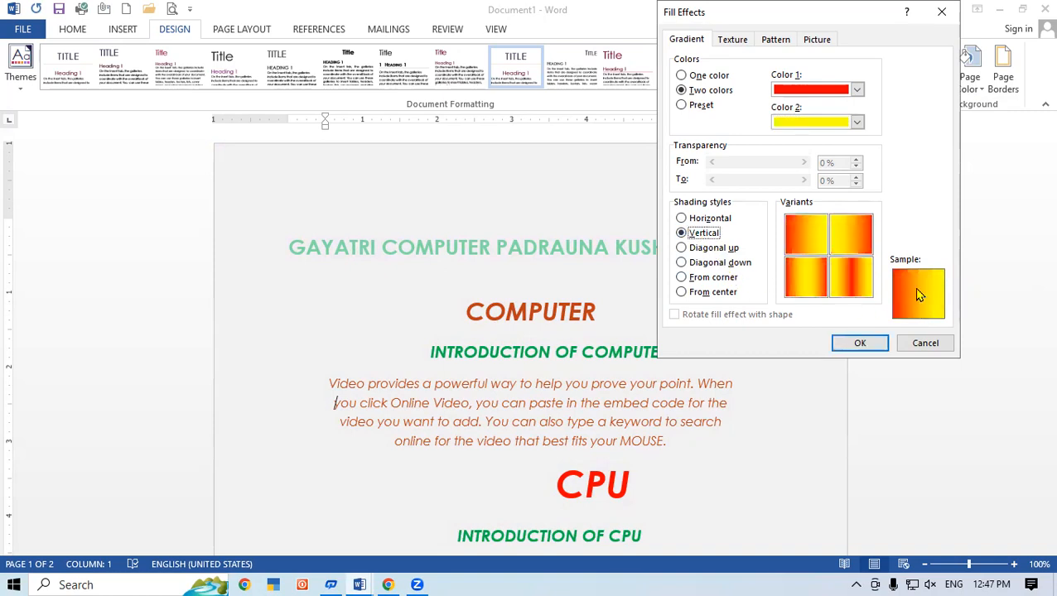
click(871, 343)
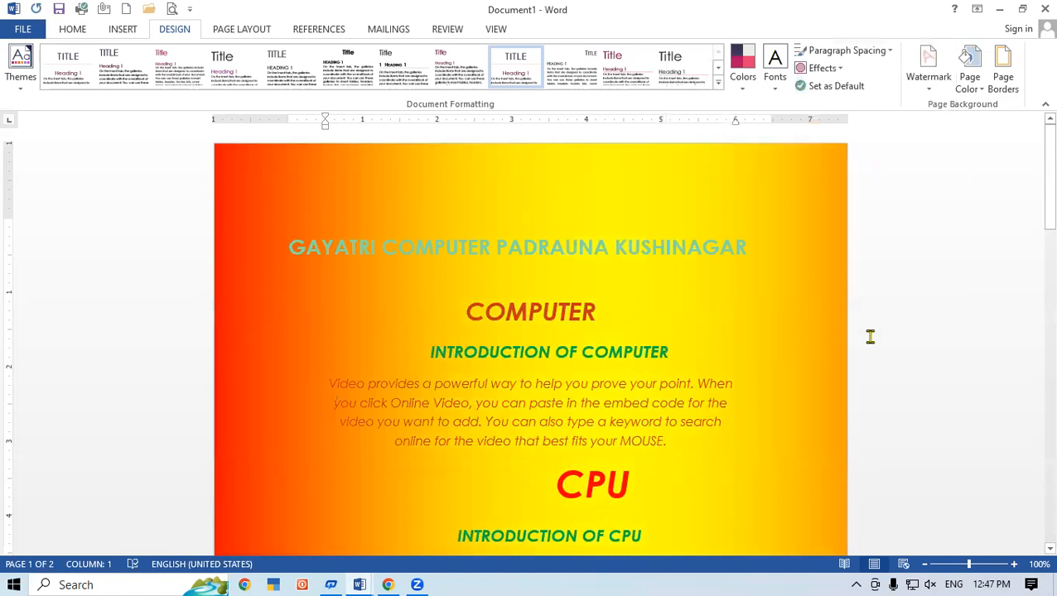
Fill the page background with a two-color gradient from green to yellow, using the Diagonal up shading style
drag(1045, 176, 1036, 243)
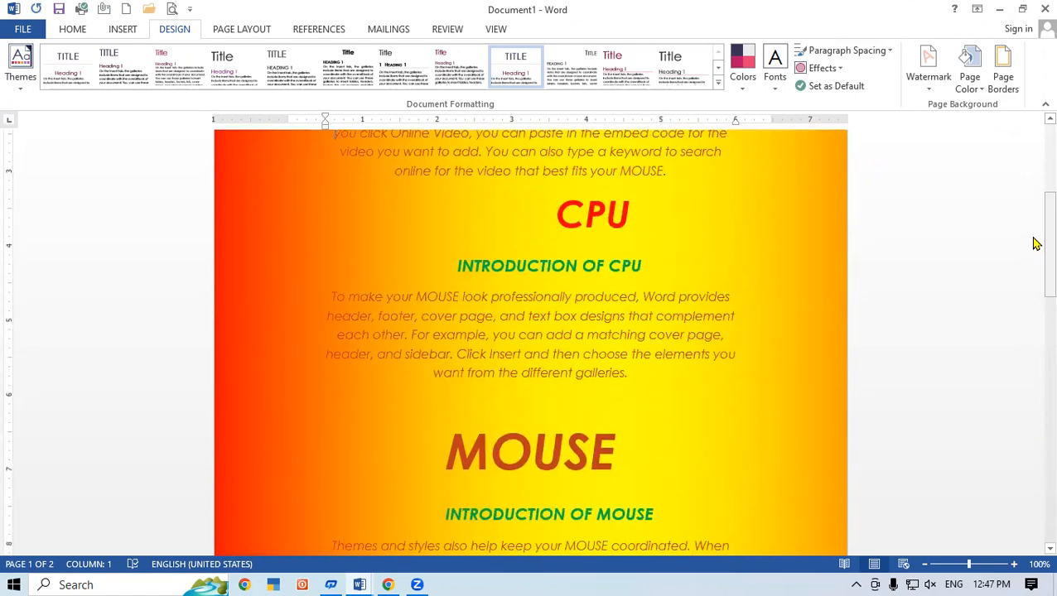
drag(1033, 286, 1035, 186)
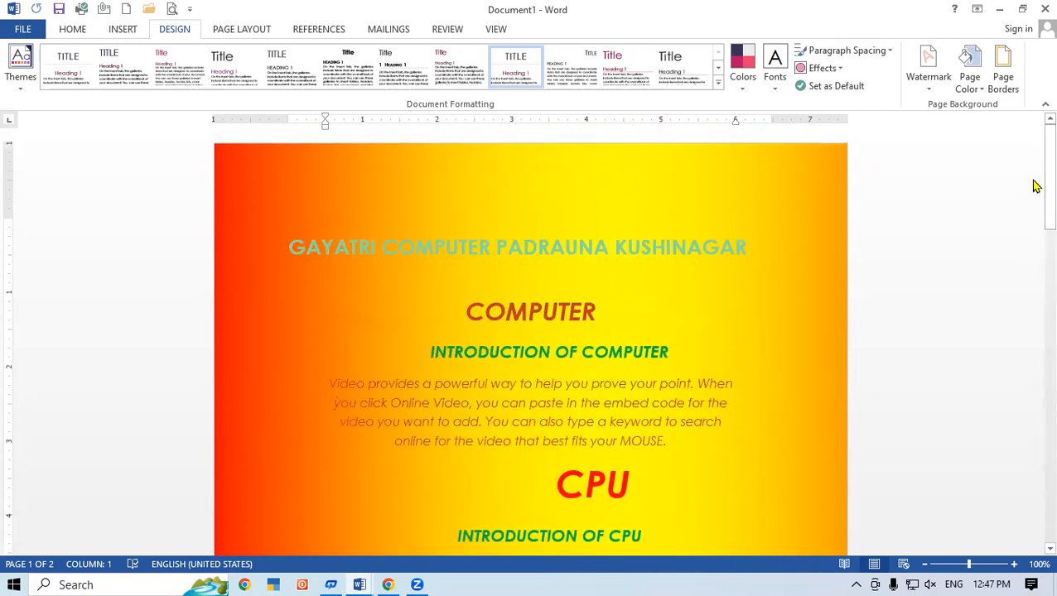
click(982, 76)
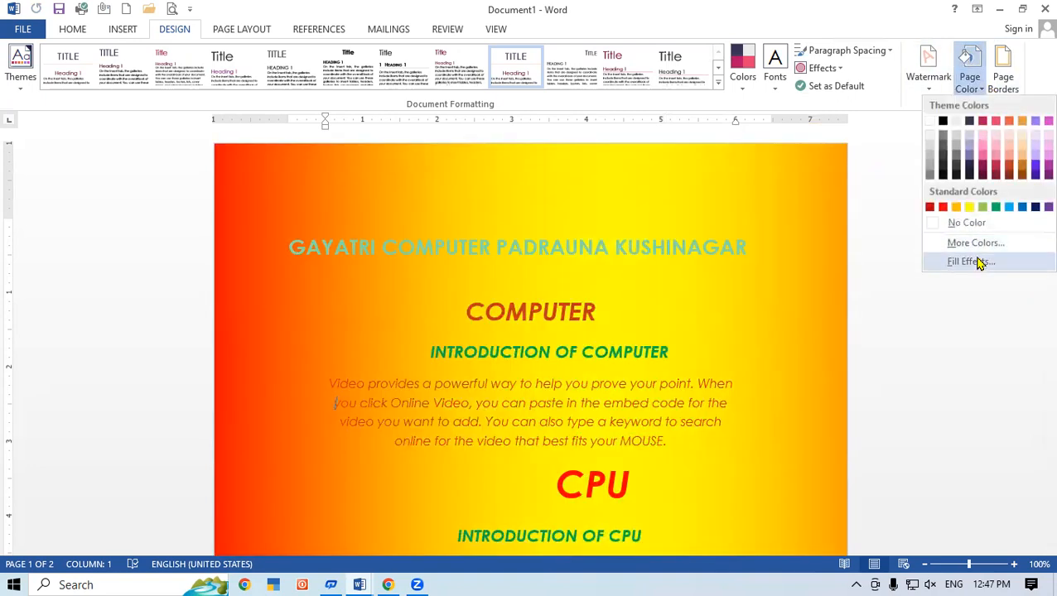
click(973, 261)
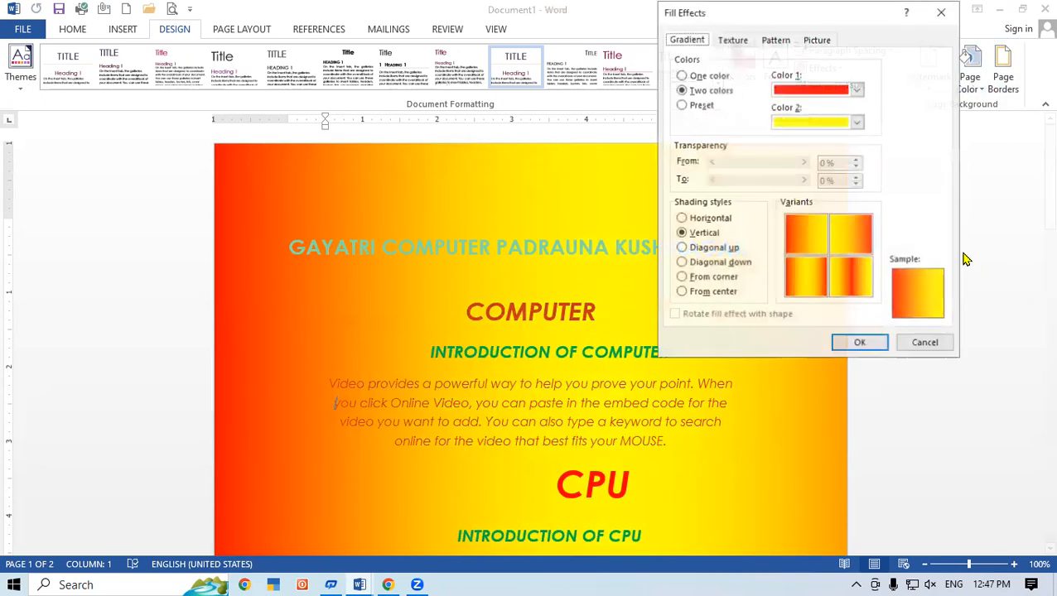
click(856, 90)
click(844, 208)
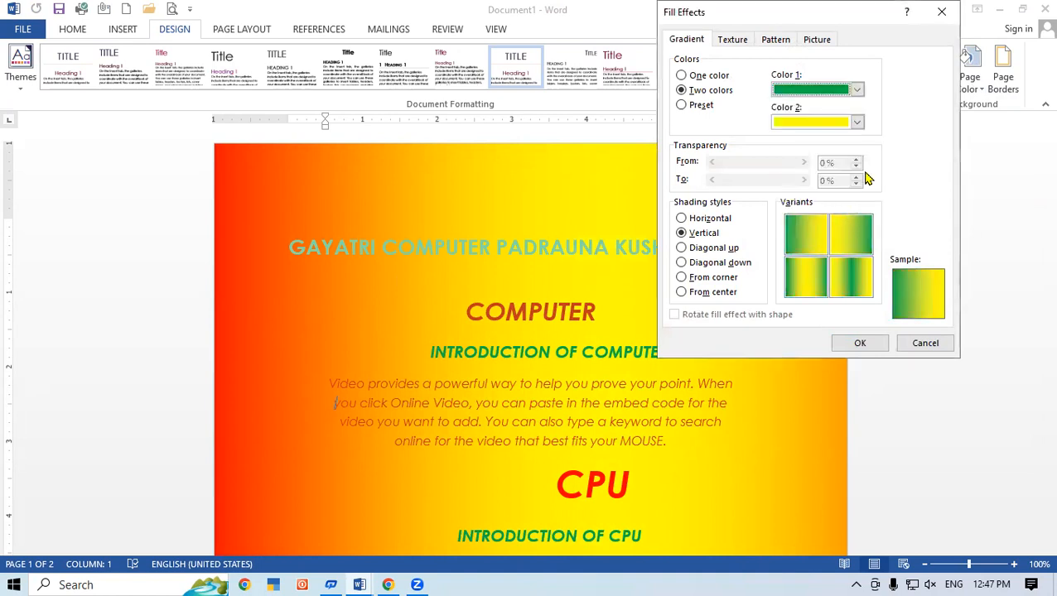
click(858, 121)
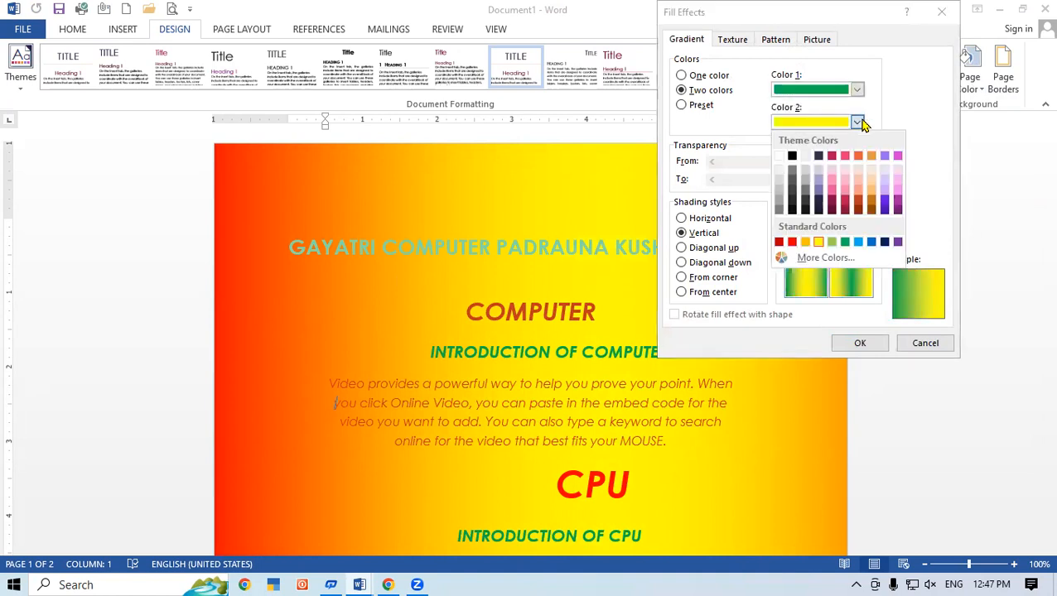
click(818, 242)
click(708, 249)
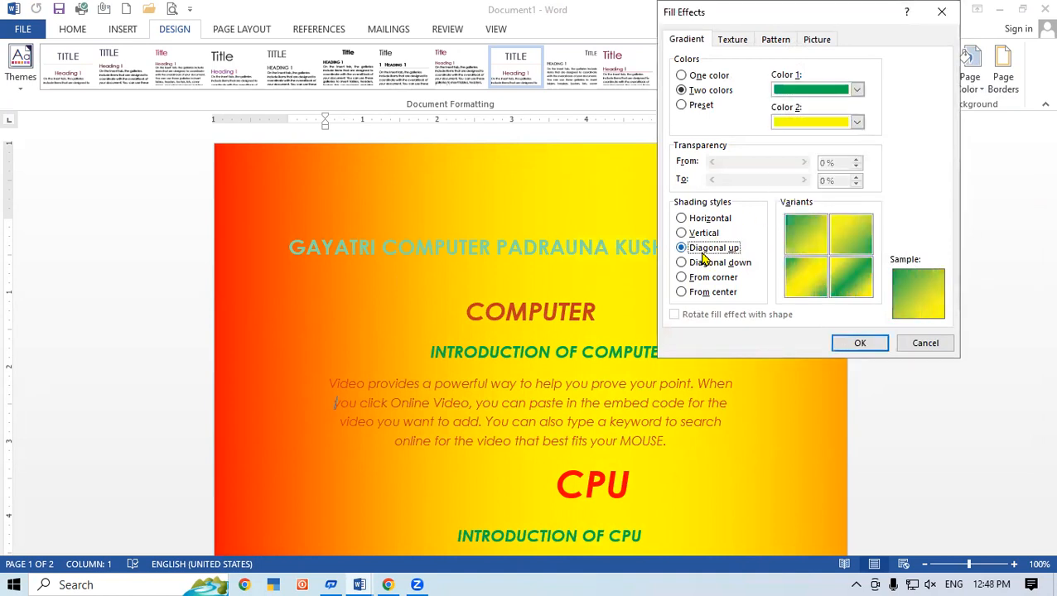
click(860, 345)
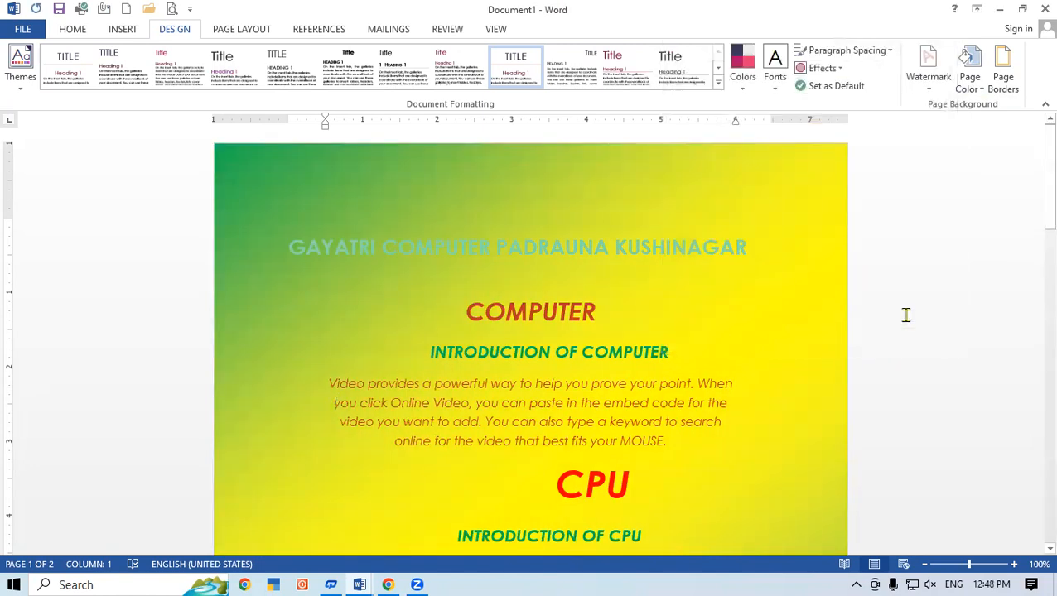
Fill the page background with the Early Sunset preset gradient, using the From corner shading style
drag(1034, 176, 1041, 126)
click(977, 73)
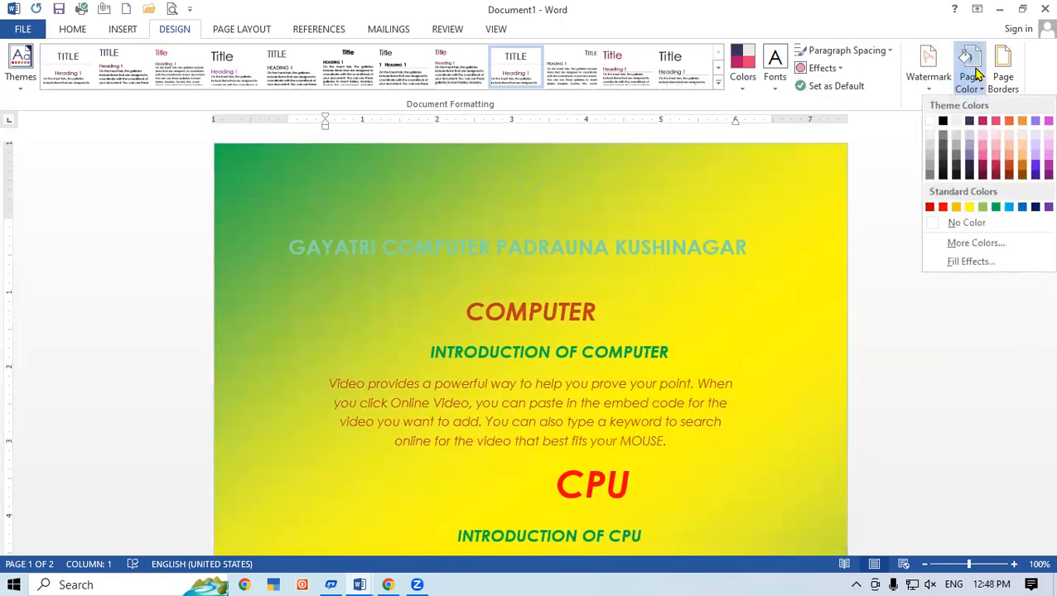
click(993, 264)
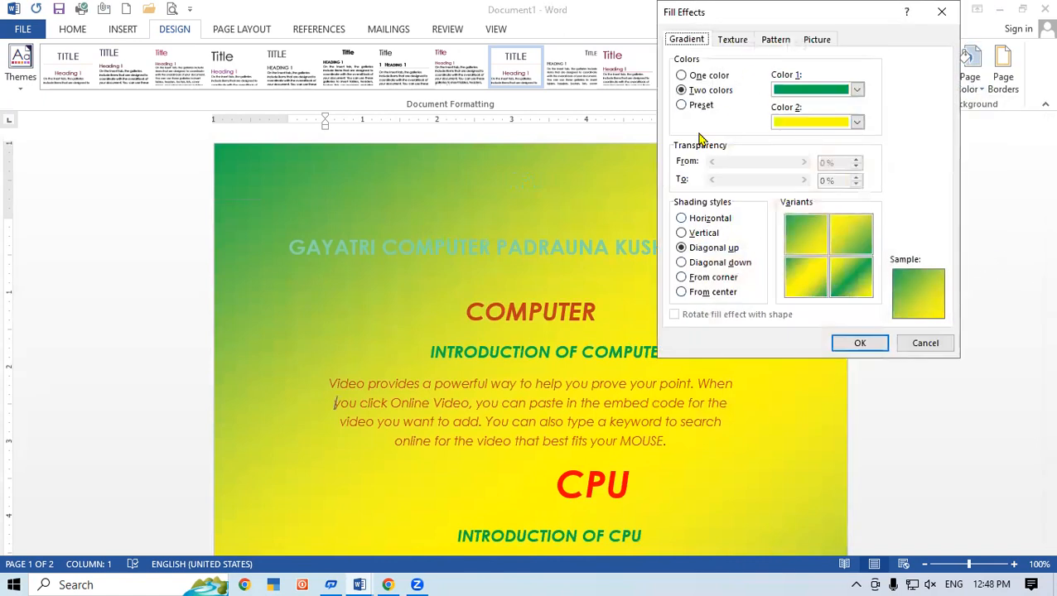
click(700, 107)
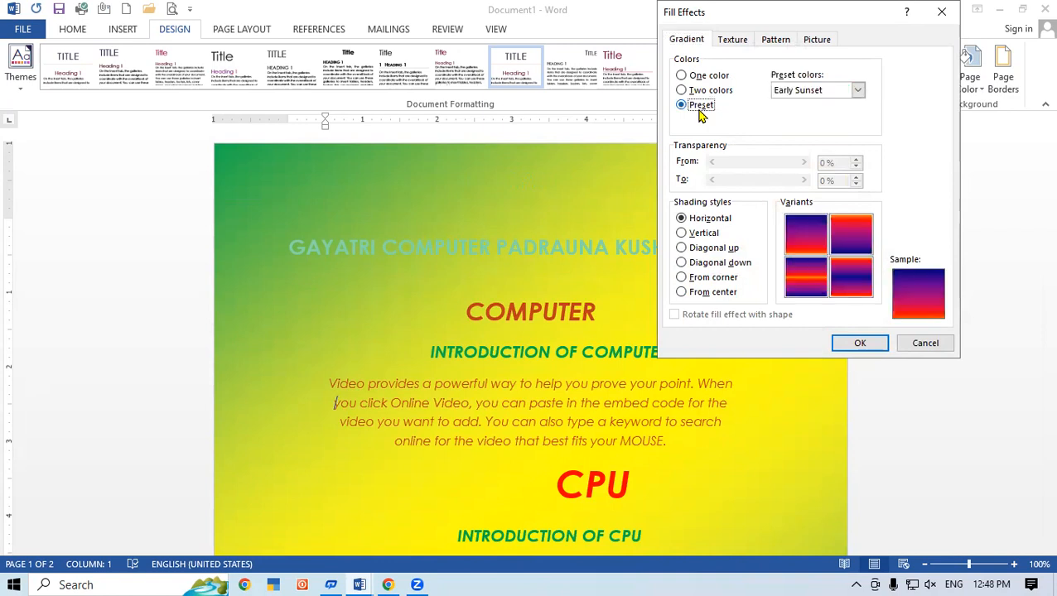
click(694, 234)
click(700, 248)
click(697, 278)
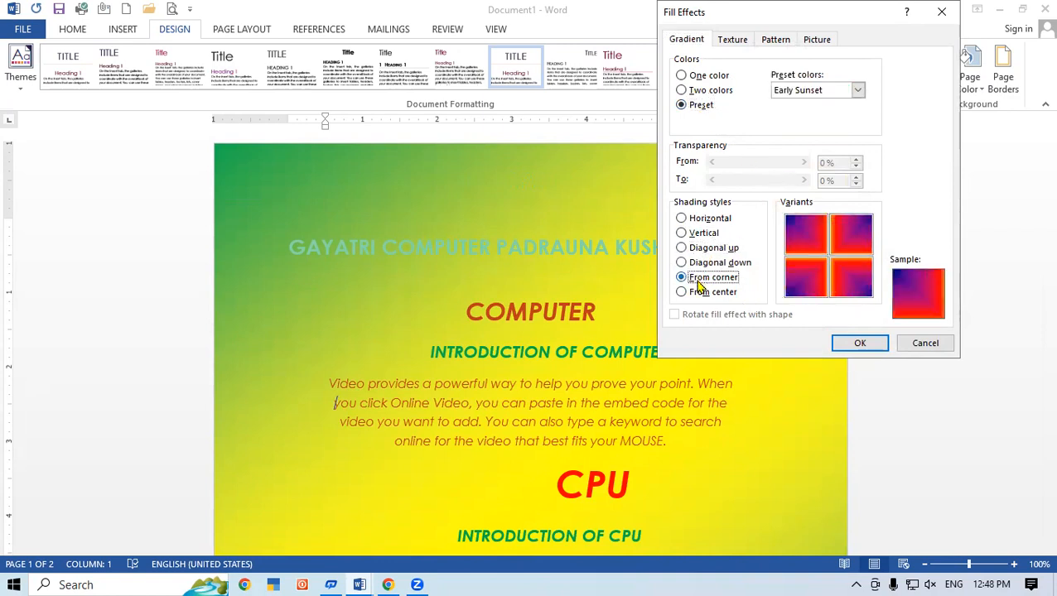
click(859, 343)
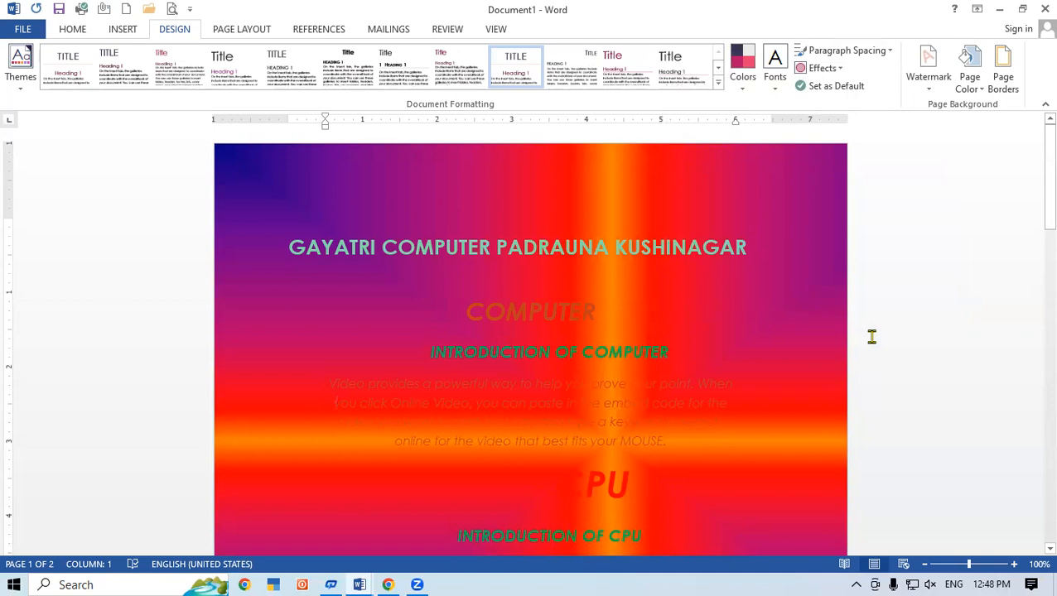
Change the page background to the Daybreak preset gradient with the Vertical shading style
click(968, 83)
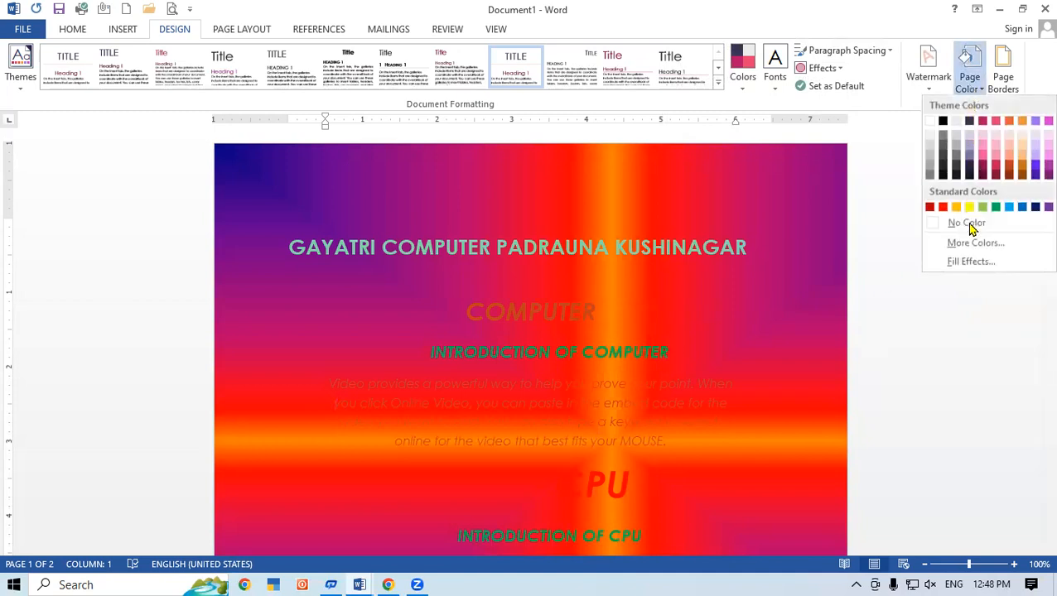
click(969, 262)
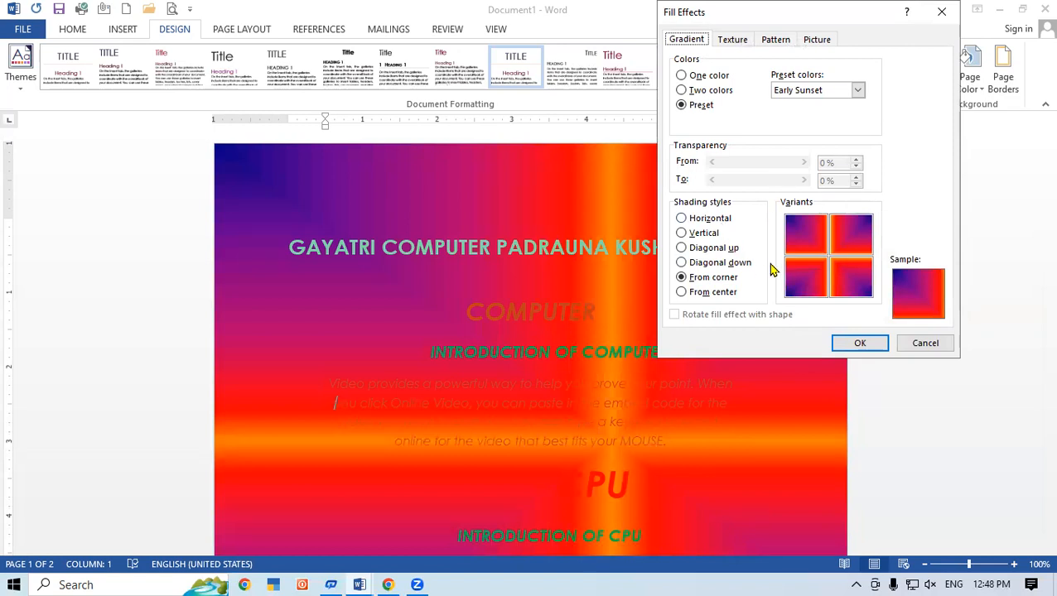
click(860, 92)
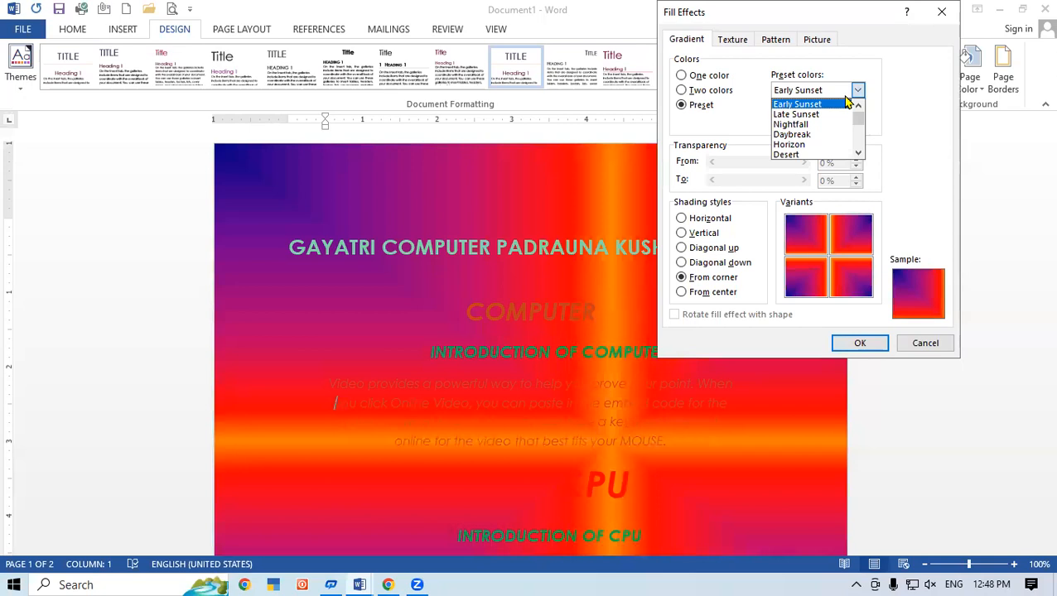
click(812, 134)
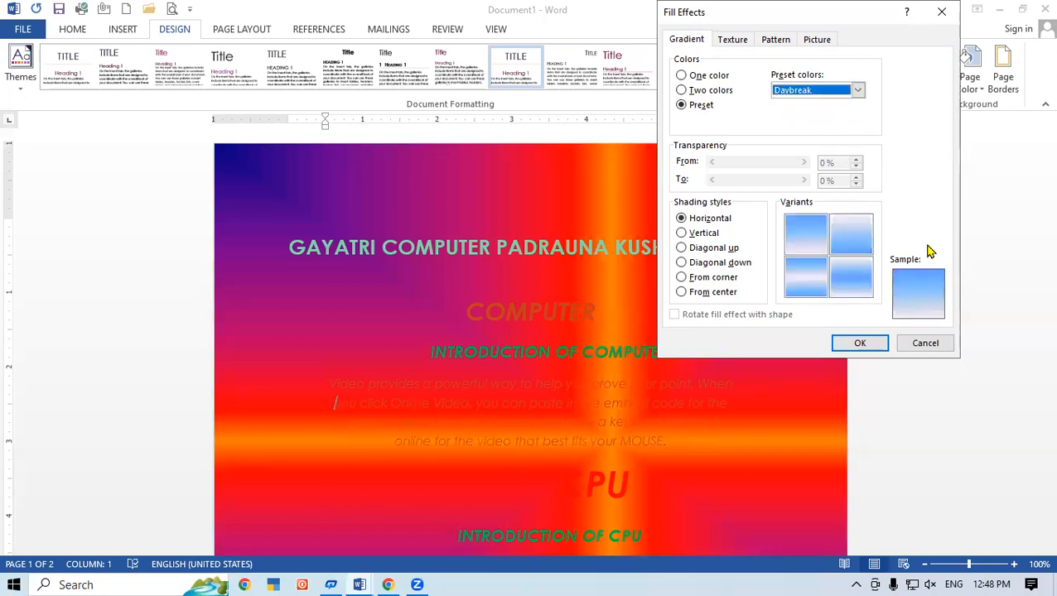
click(701, 234)
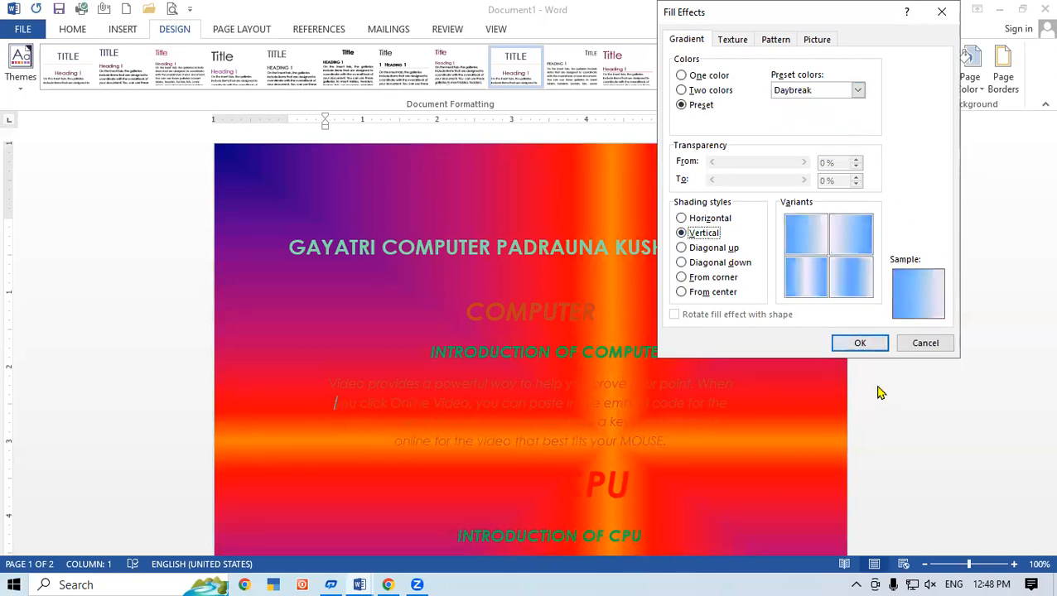
click(862, 343)
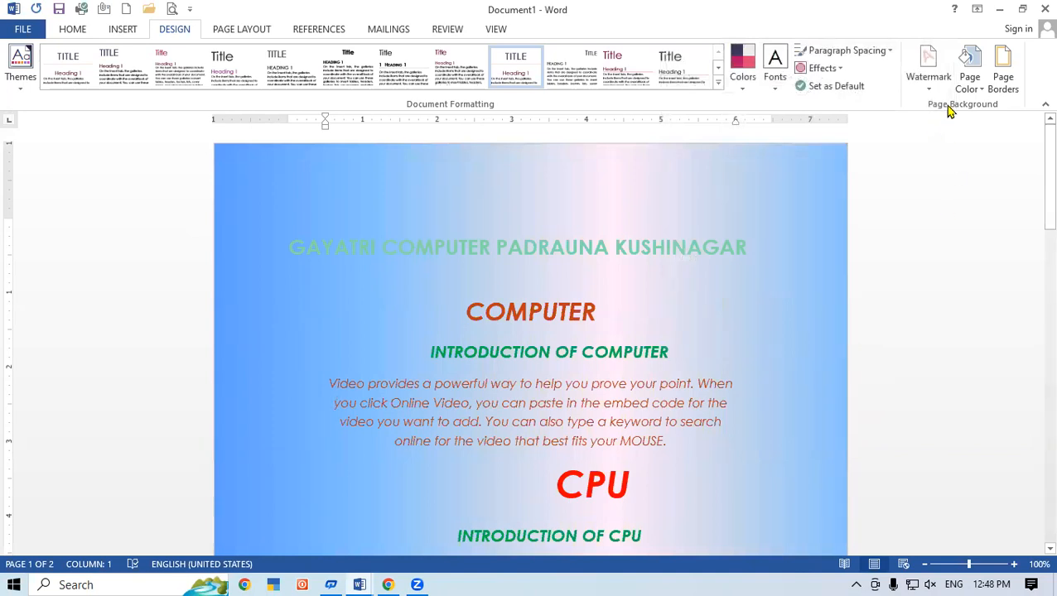
Change the page background to the Desert preset gradient with the third variant and the Diagonal up shading style
click(967, 76)
click(969, 262)
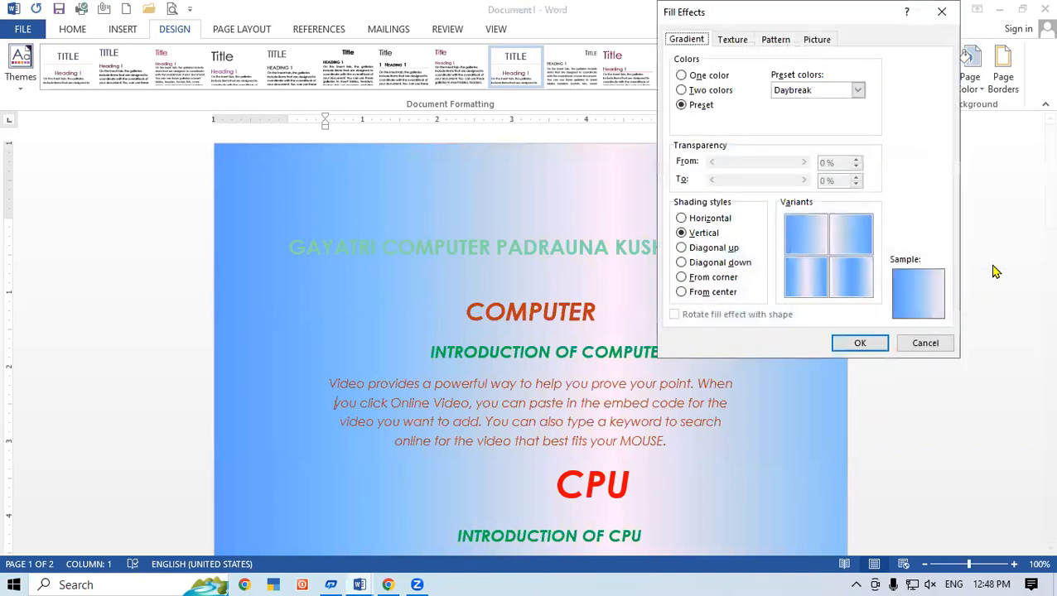
click(858, 91)
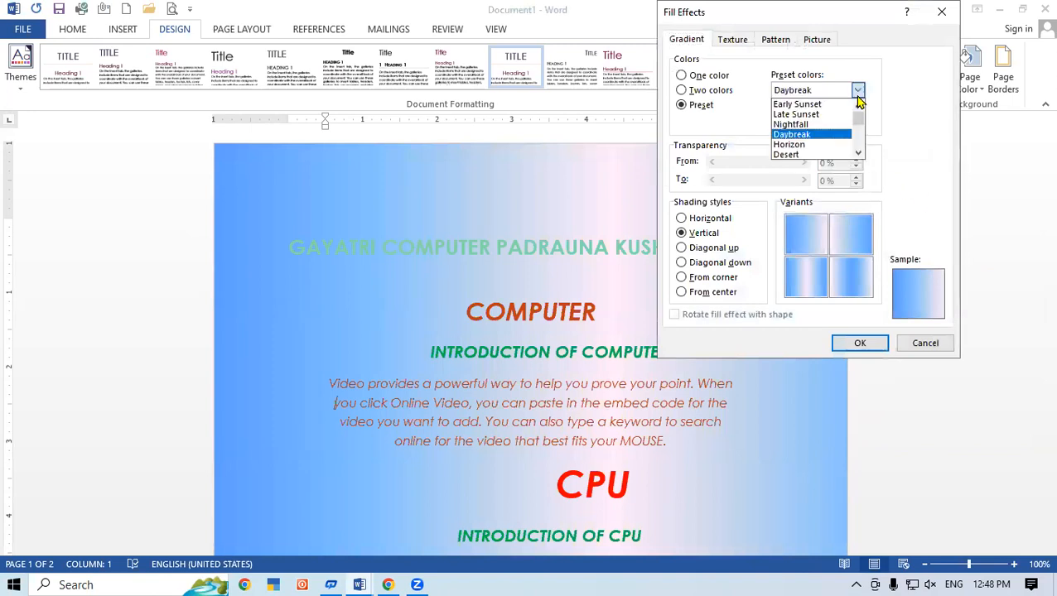
click(818, 155)
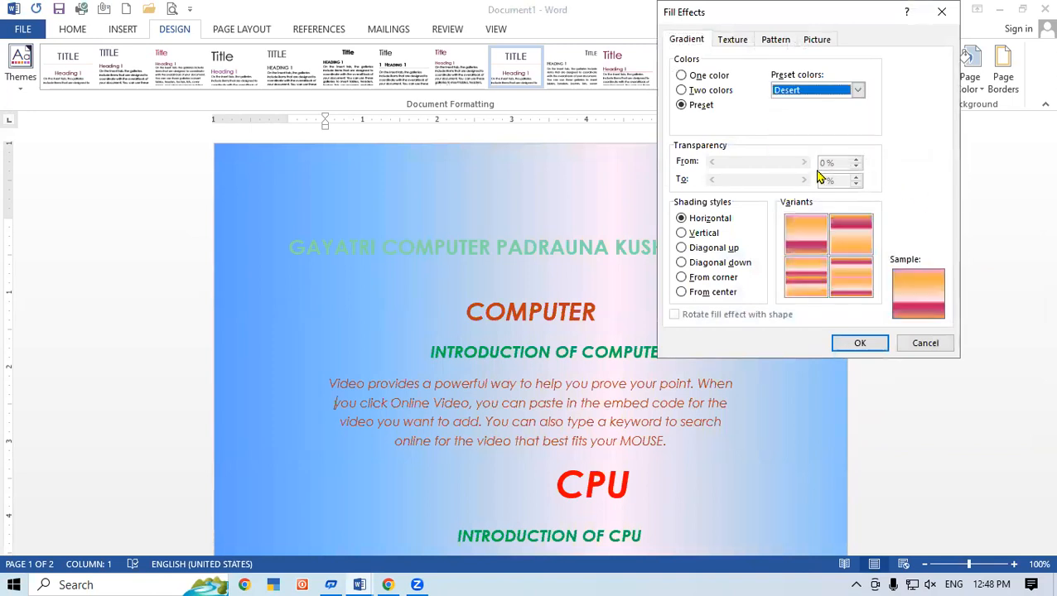
click(801, 276)
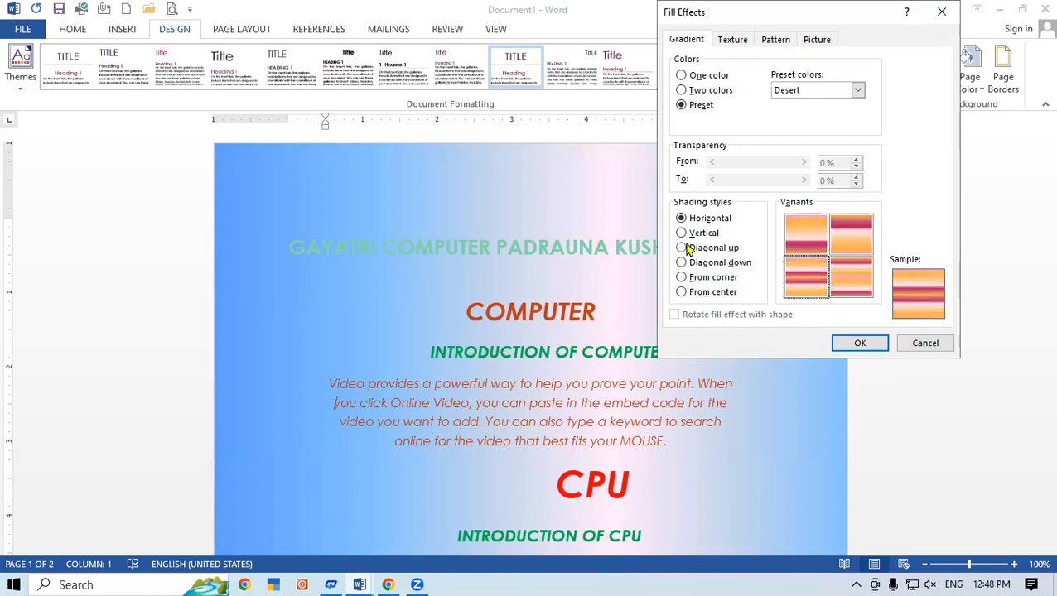
click(681, 248)
click(859, 343)
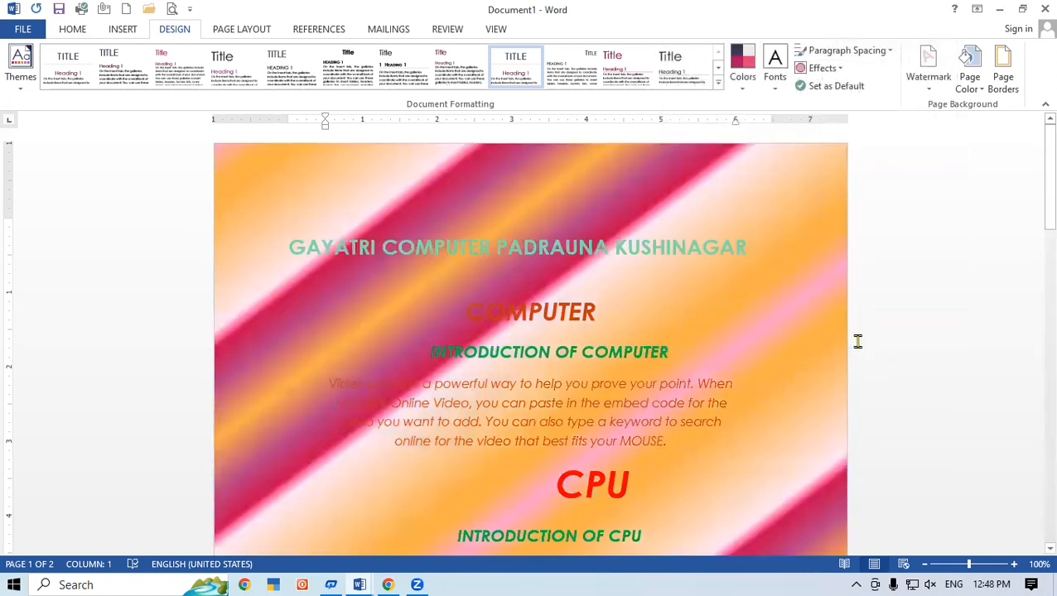
Replace the page background gradient with the Fish fossil texture
click(969, 73)
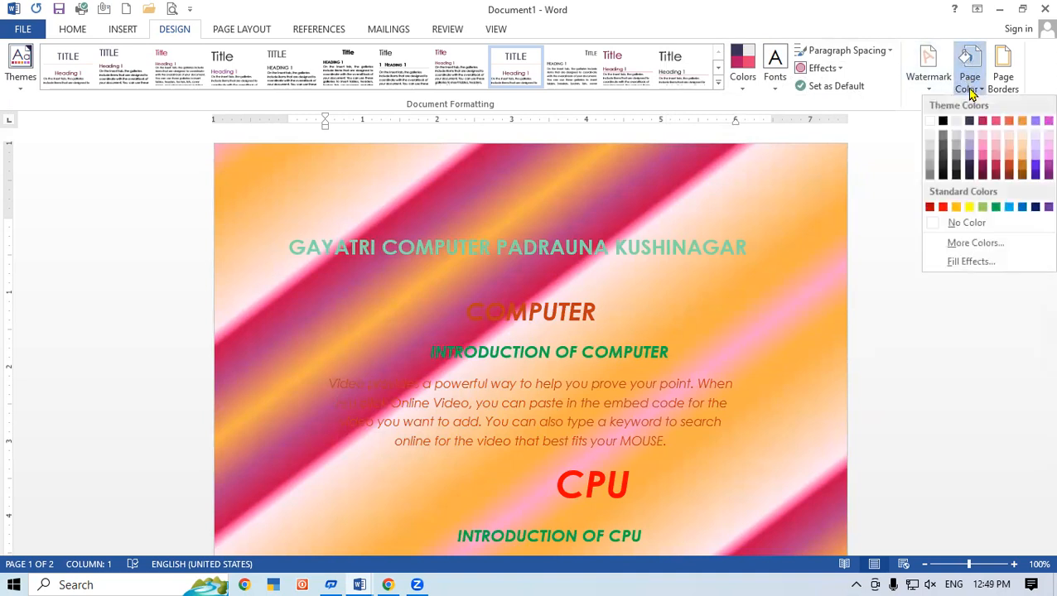
click(969, 262)
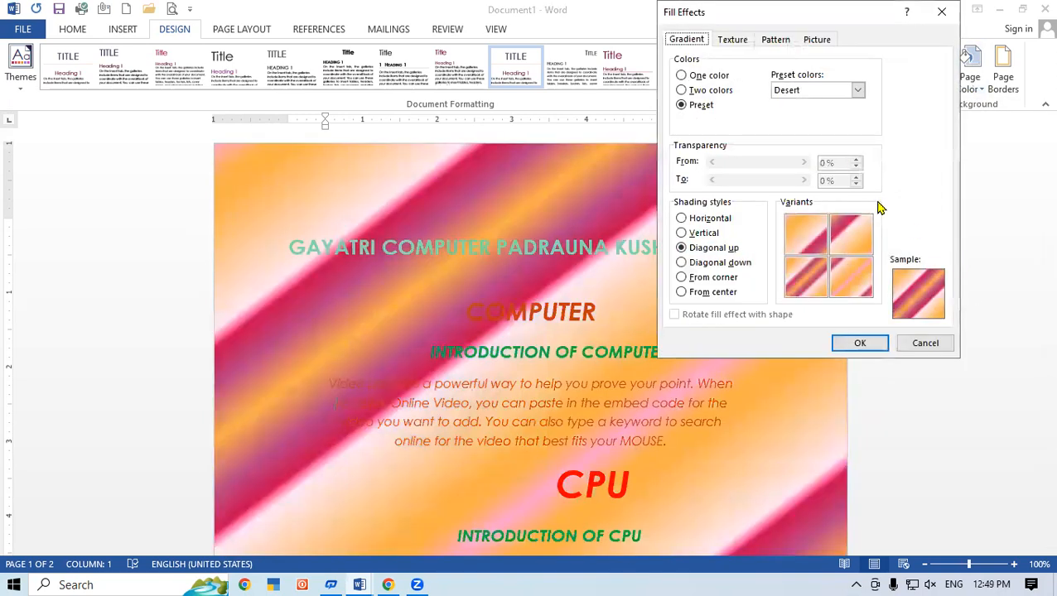
click(732, 41)
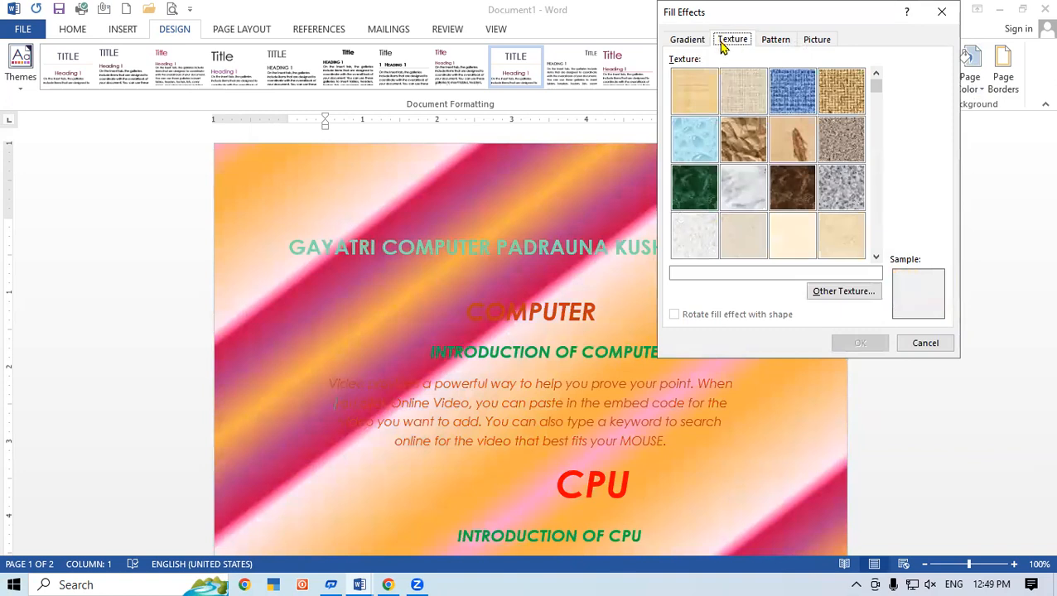
click(787, 141)
click(853, 341)
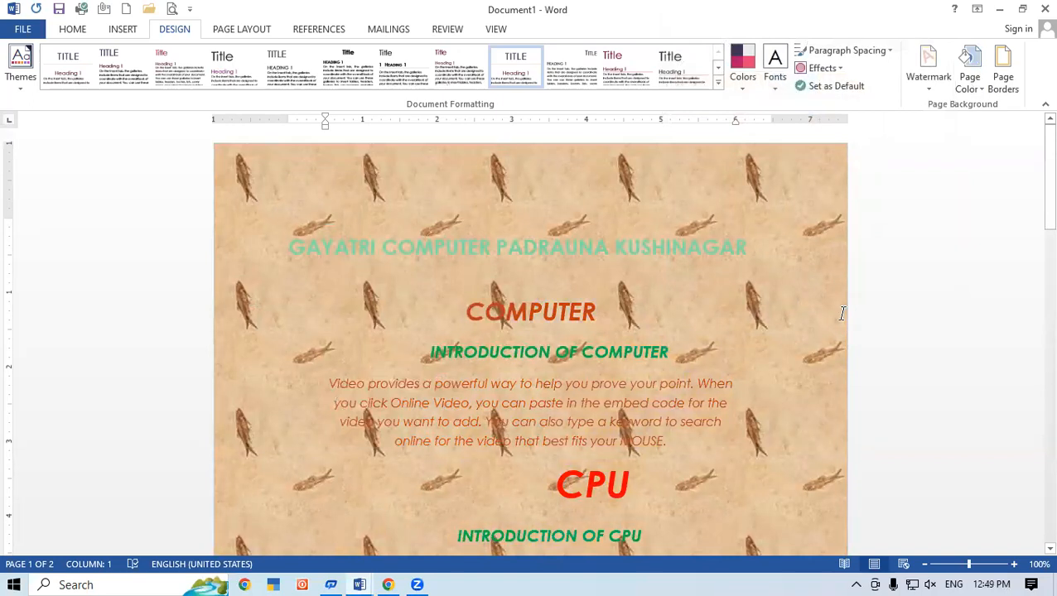
Change the page background texture to Denim
click(967, 90)
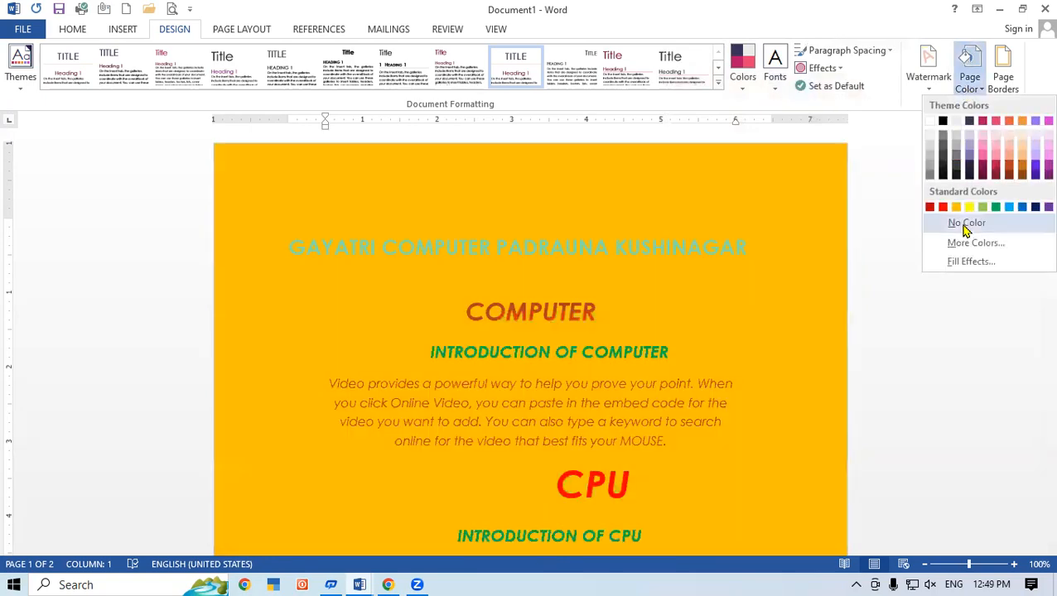
click(956, 263)
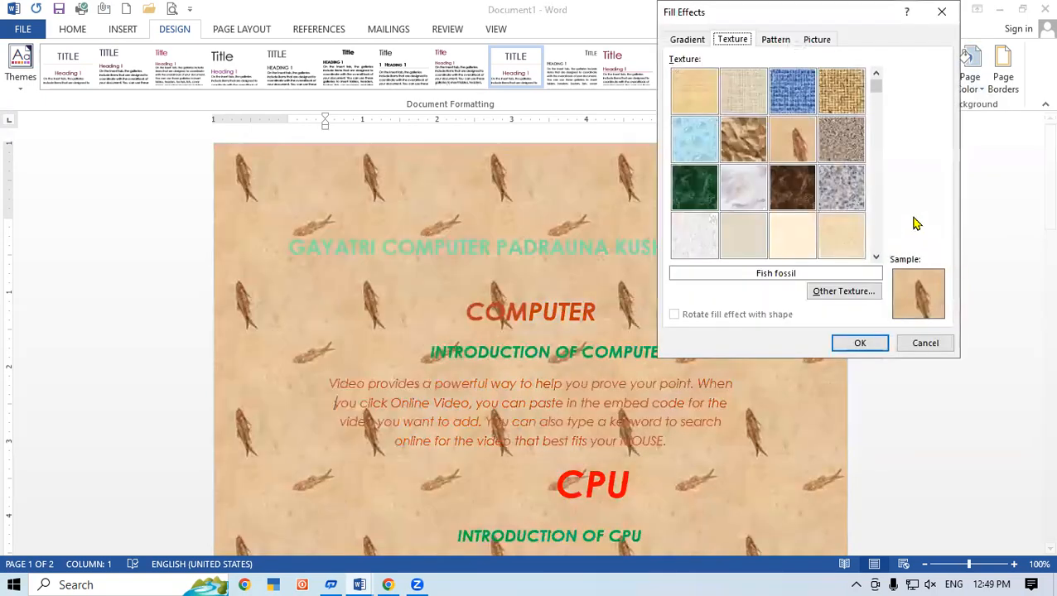
click(797, 98)
click(870, 345)
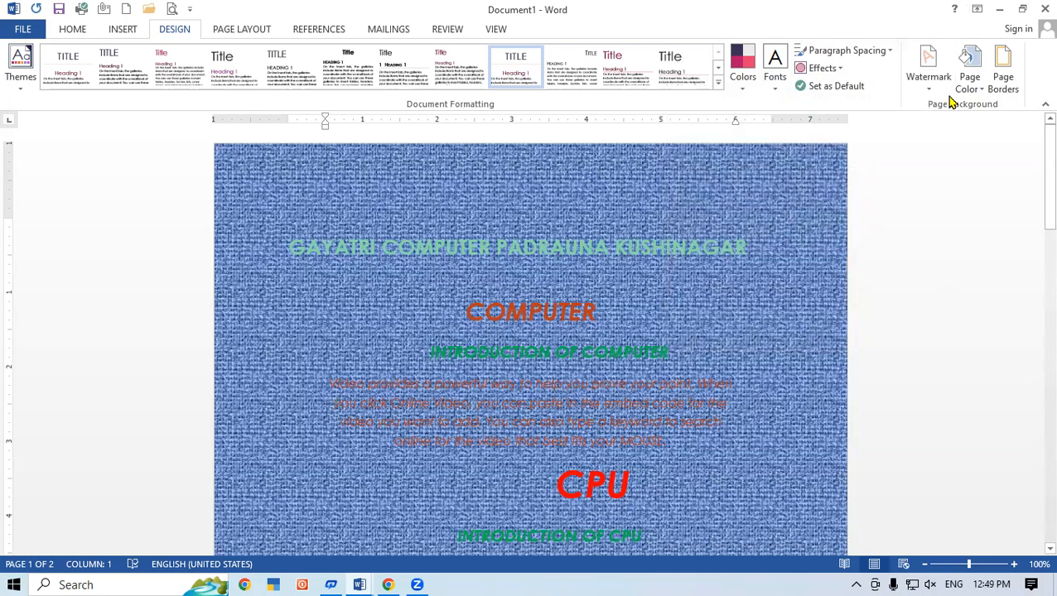
Replace the page background texture with a wide diagonal stripe pattern using a red foreground and white background
click(969, 79)
click(971, 262)
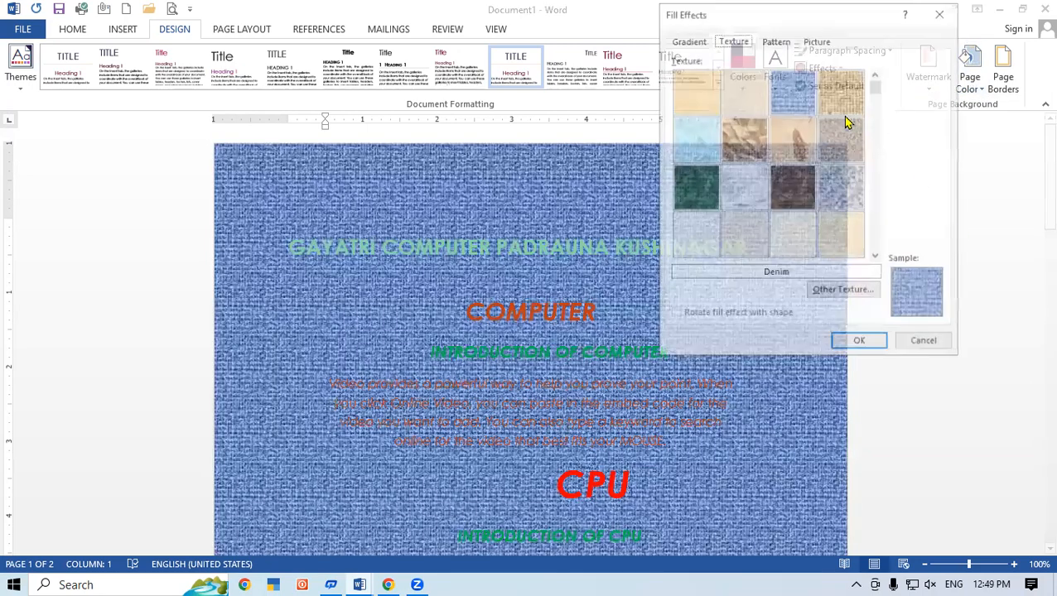
click(772, 43)
click(761, 229)
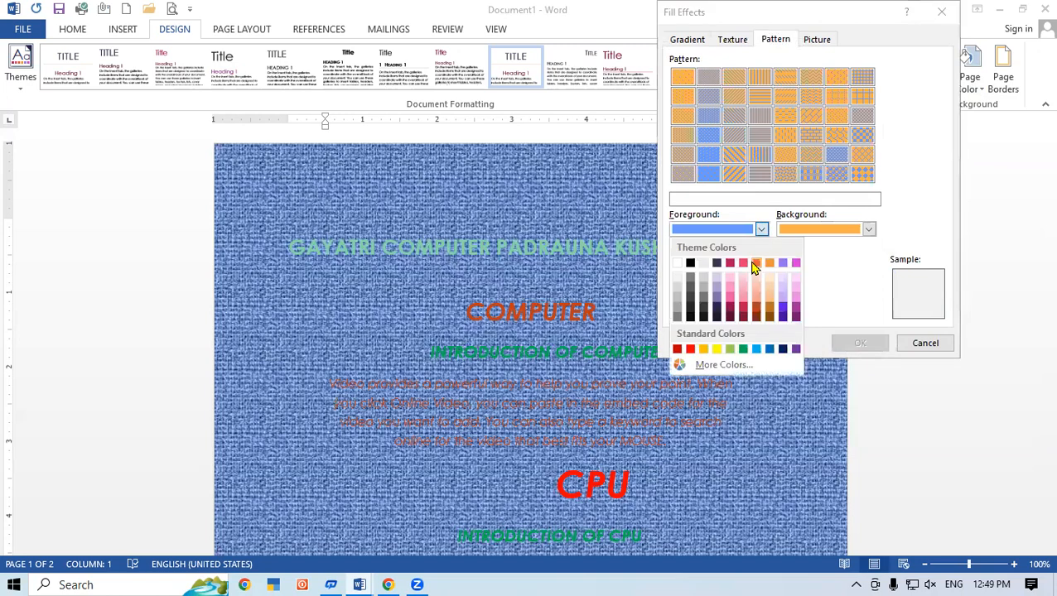
click(690, 348)
click(868, 229)
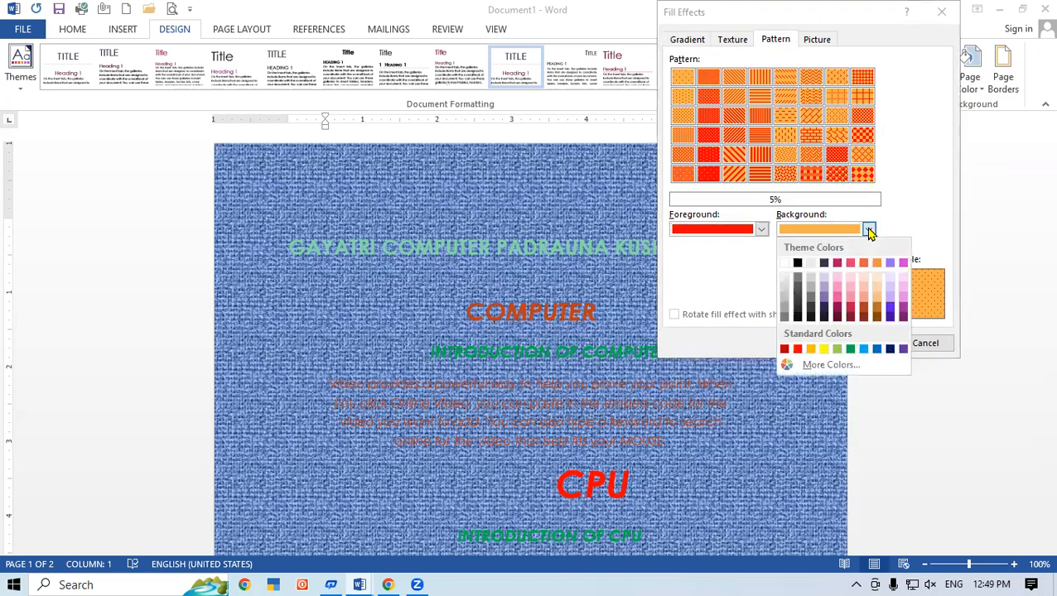
click(785, 262)
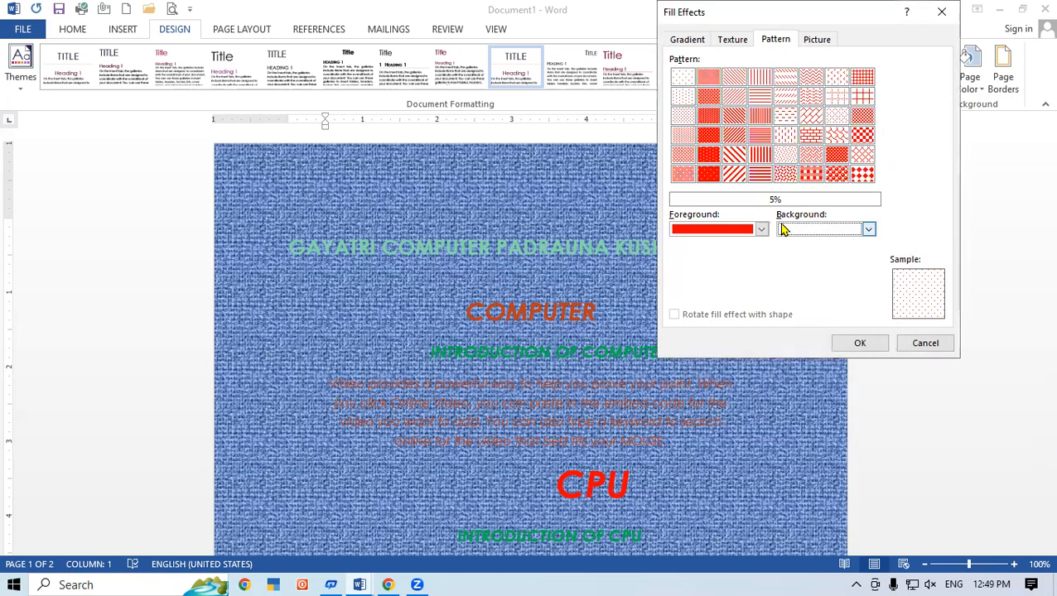
click(732, 172)
click(877, 346)
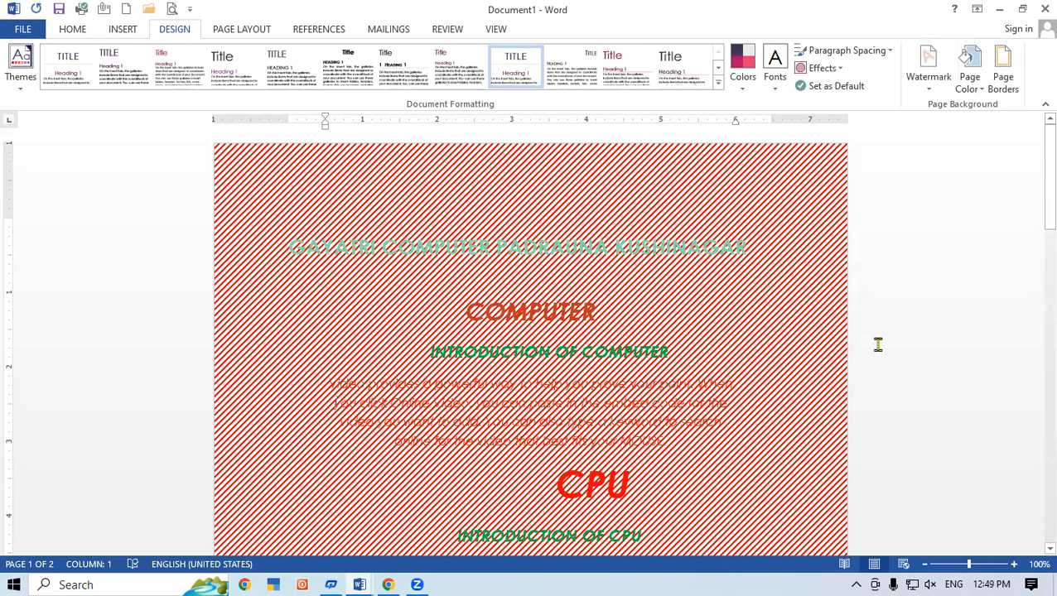
Change the page background pattern to solid diamonds
click(967, 74)
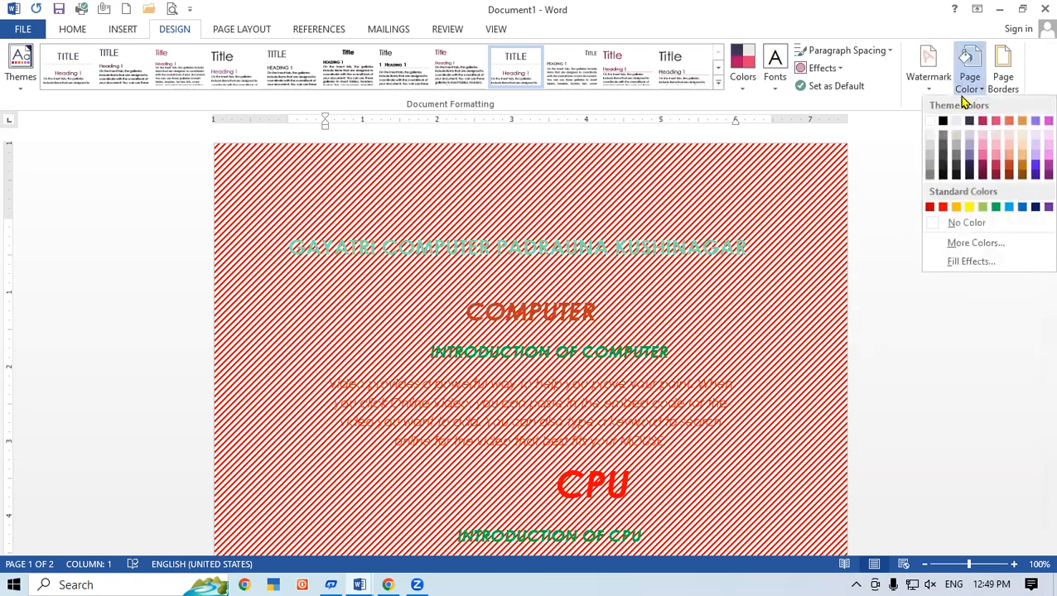
click(970, 261)
click(862, 173)
click(861, 341)
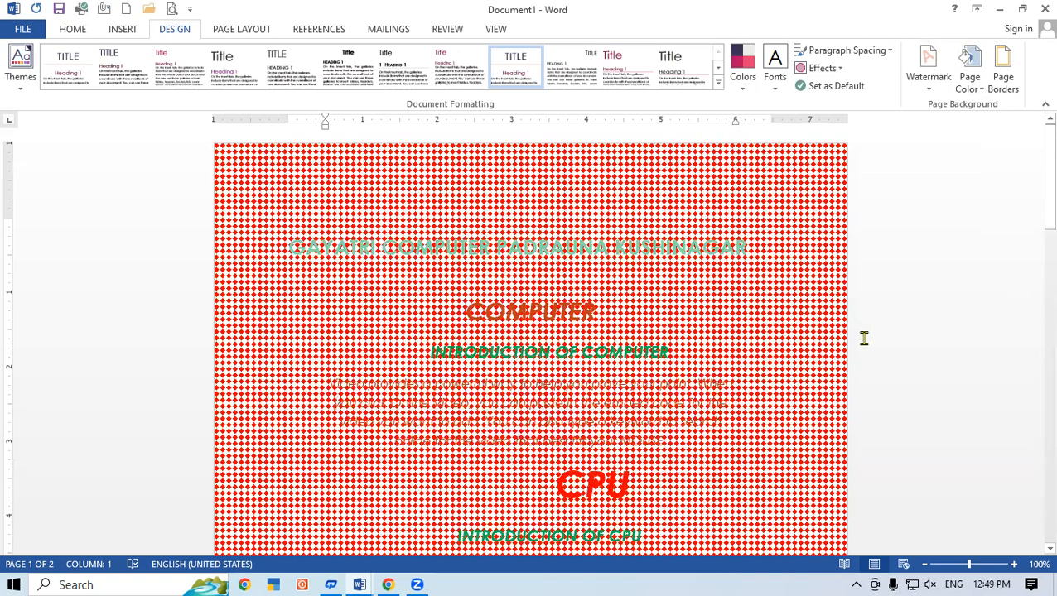
Fill the page background with the red hibiscus flower picture from the Music folder
click(968, 71)
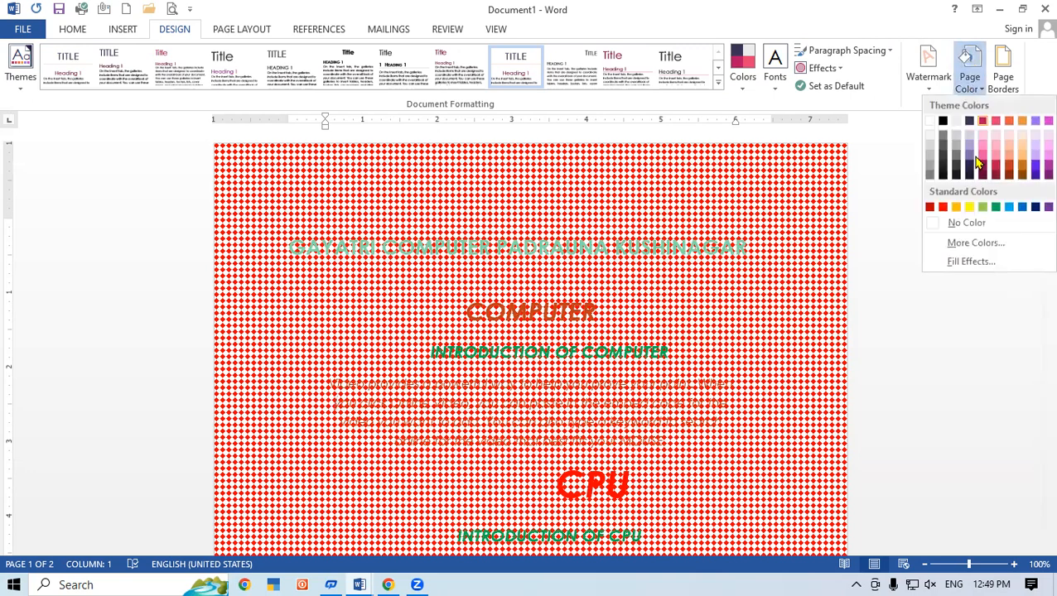
click(970, 265)
click(819, 42)
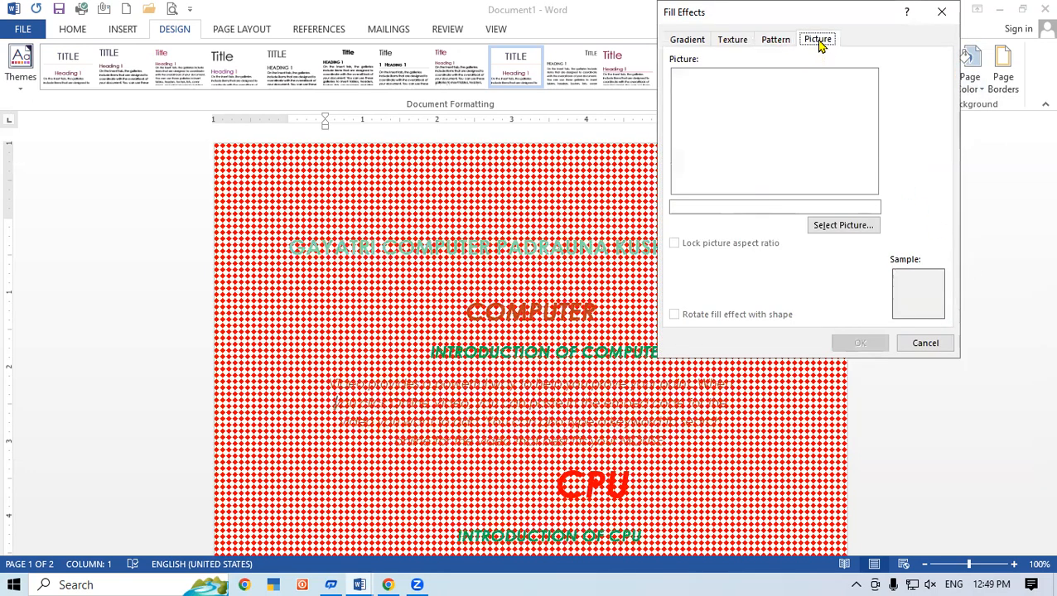
click(835, 228)
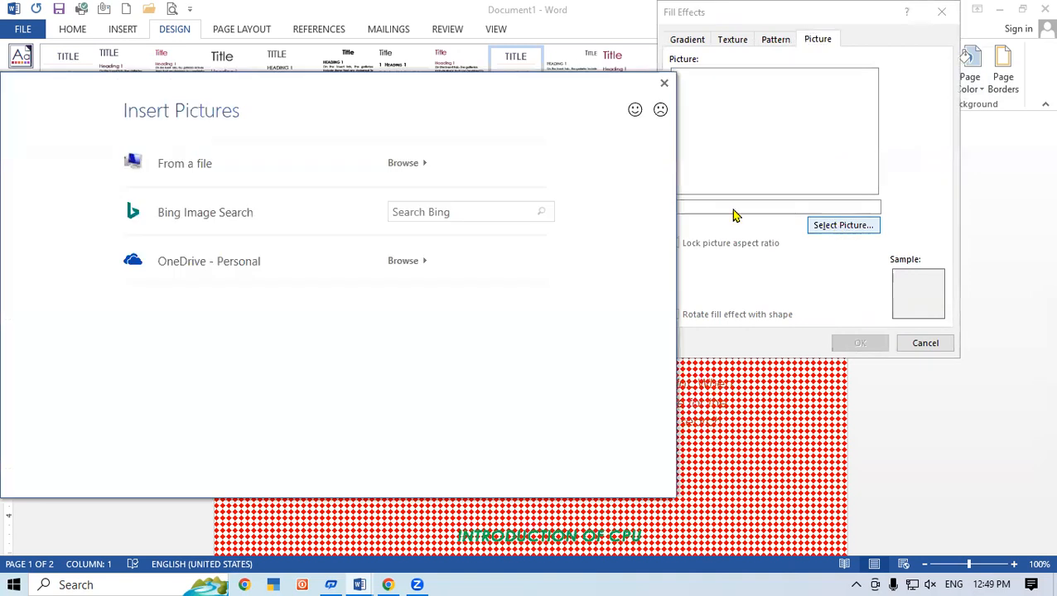
click(455, 171)
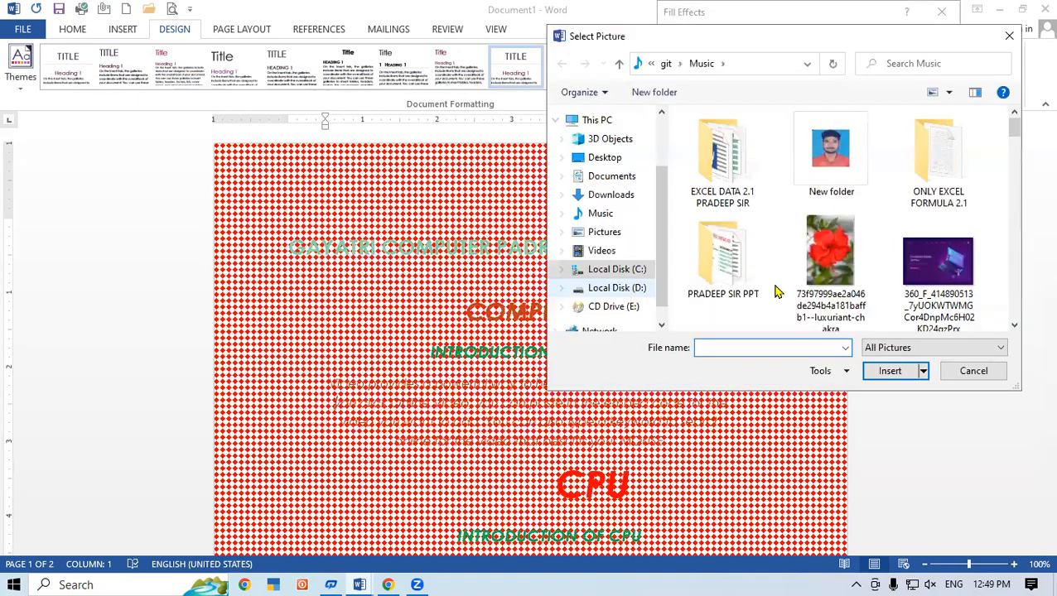
click(820, 273)
click(891, 370)
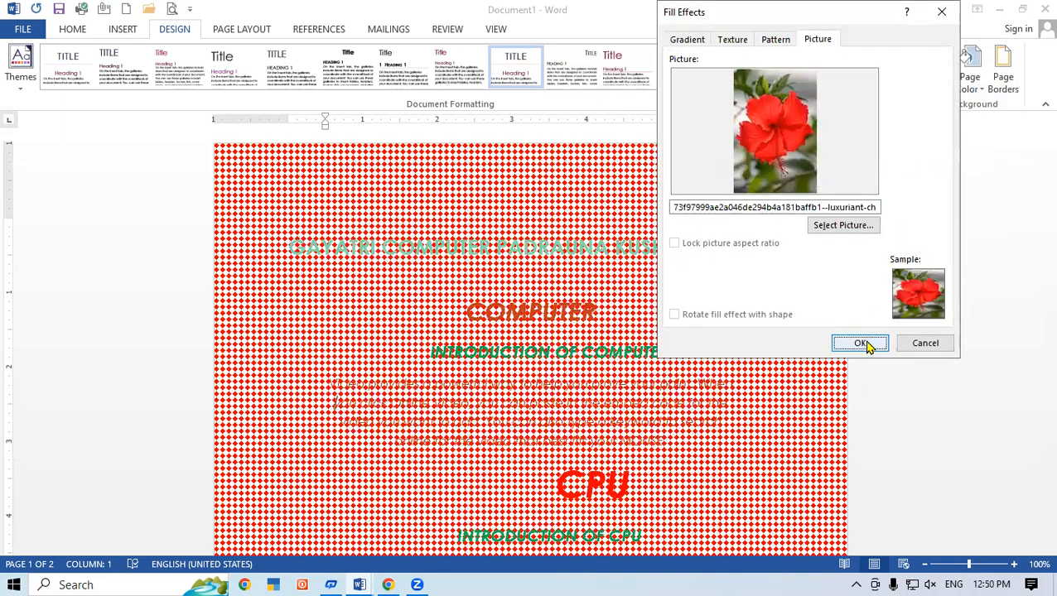
click(861, 344)
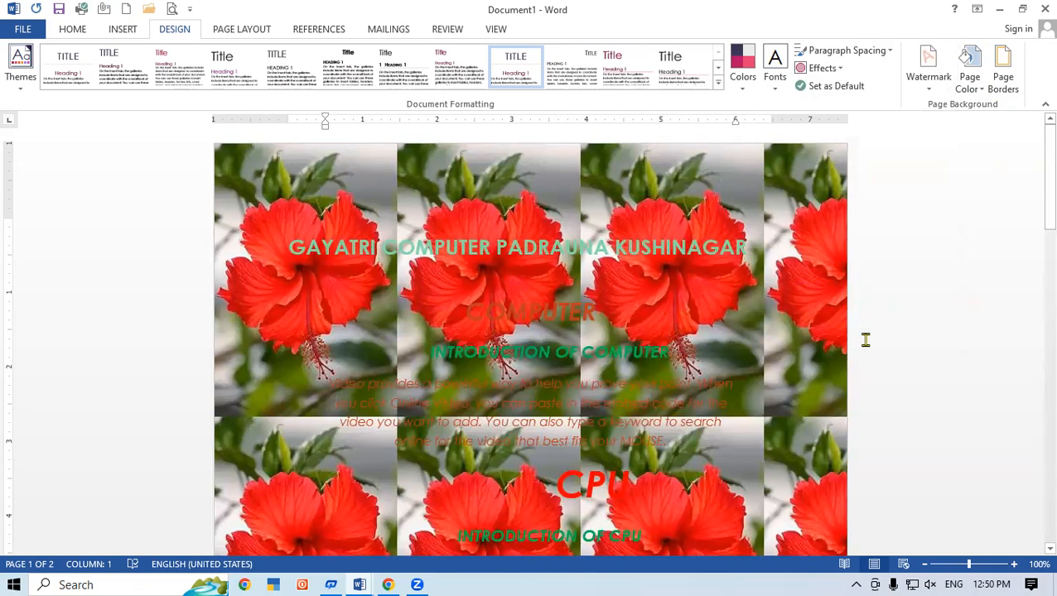
drag(1034, 196, 1034, 157)
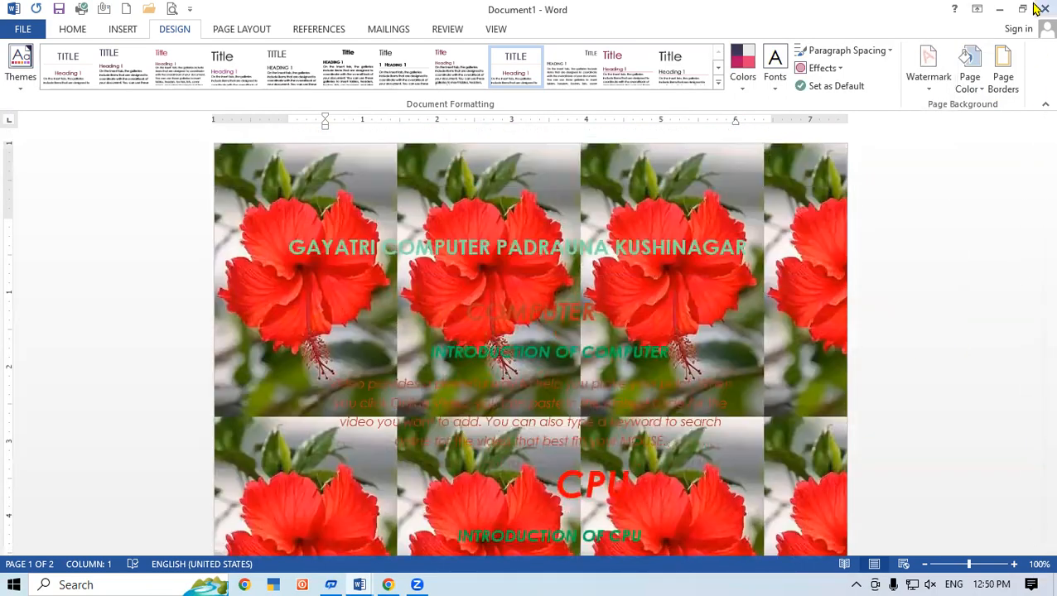
Undo the picture, pattern, texture and gradient page backgrounds, back to the plain light grey page
key(ctrl+z)
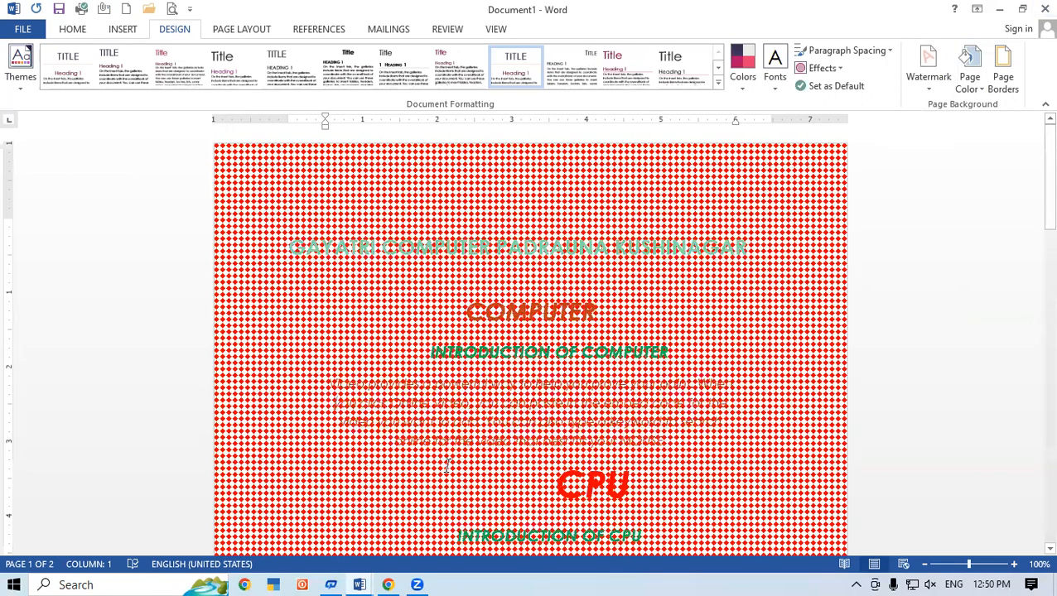
key(ctrl+z)
key(ctrl+z)
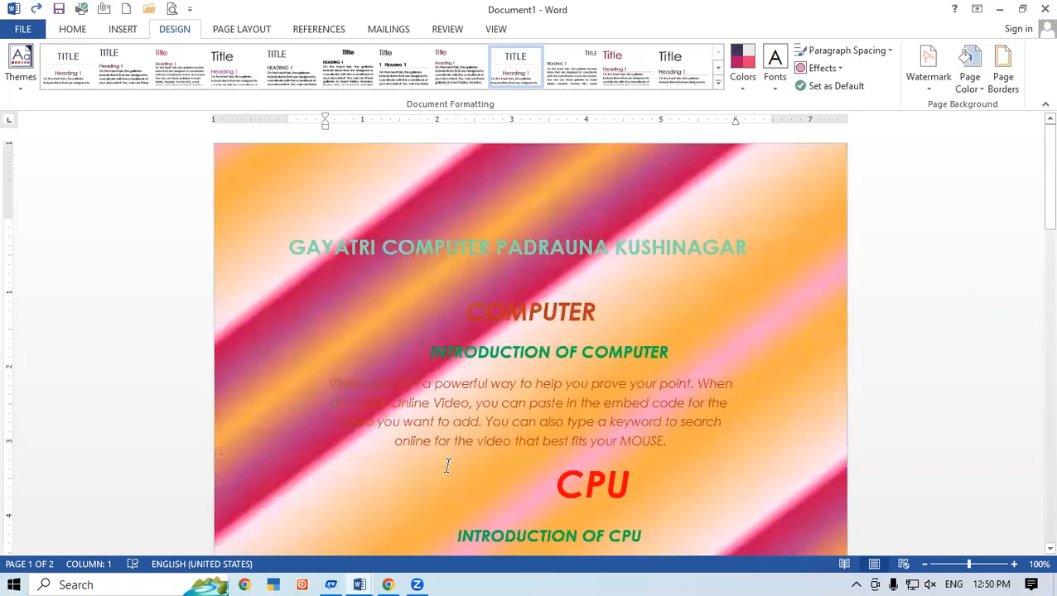
key(ctrl+z)
key(ctrl+z)
key(ctrl+z)
key(ctrl+z)
key(ctrl+z)
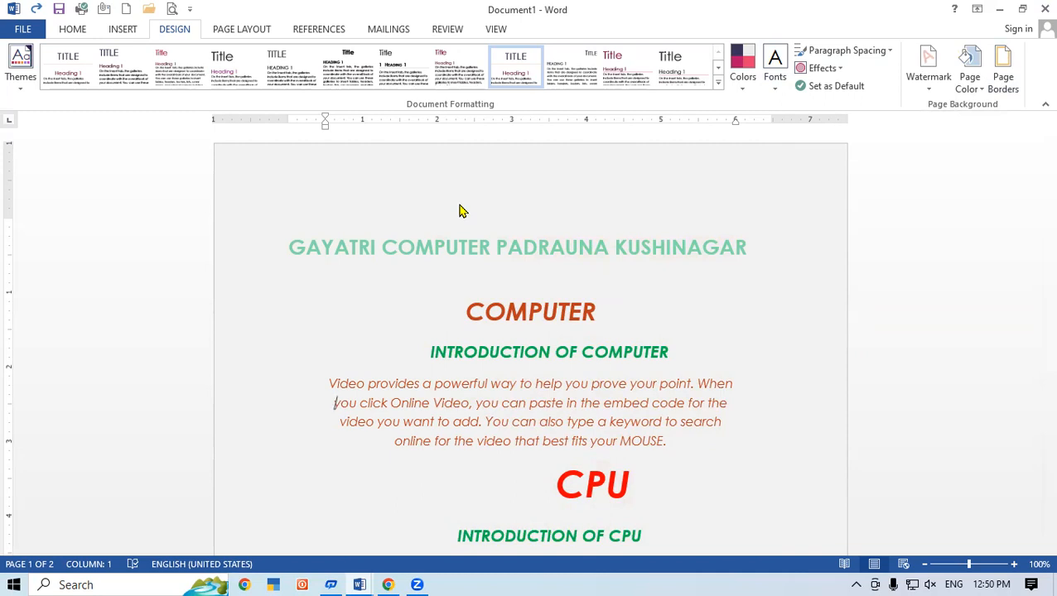
Add a solid Box page border with a 3 pt width to the whole document
click(1003, 69)
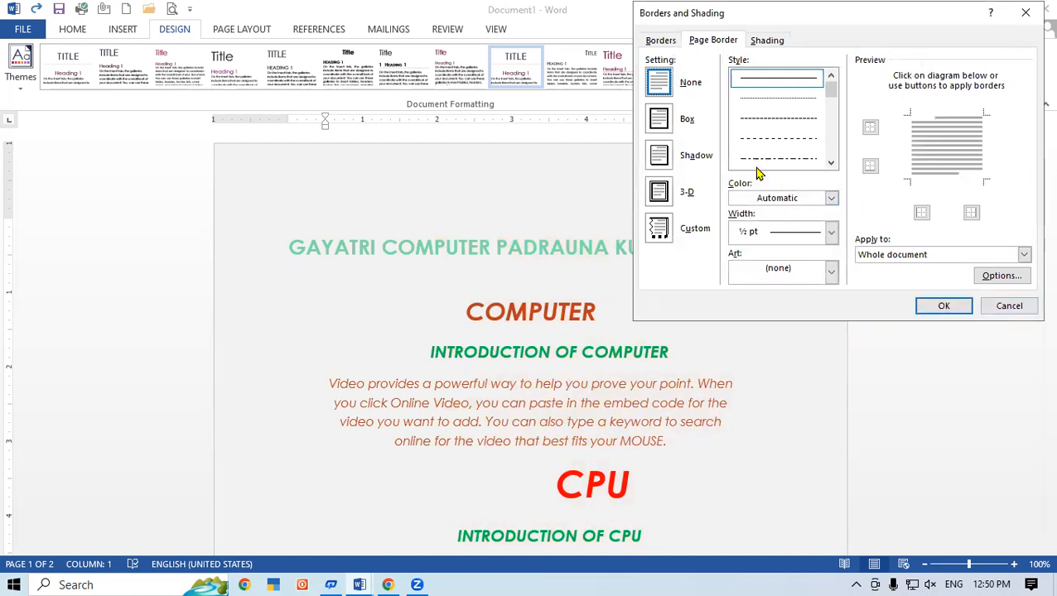
click(669, 121)
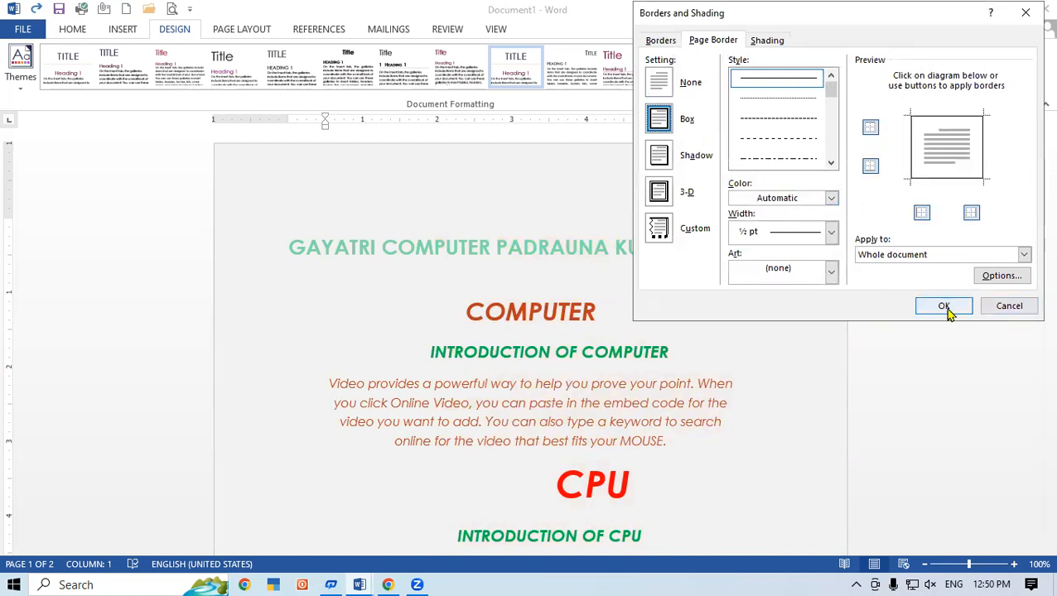
click(830, 231)
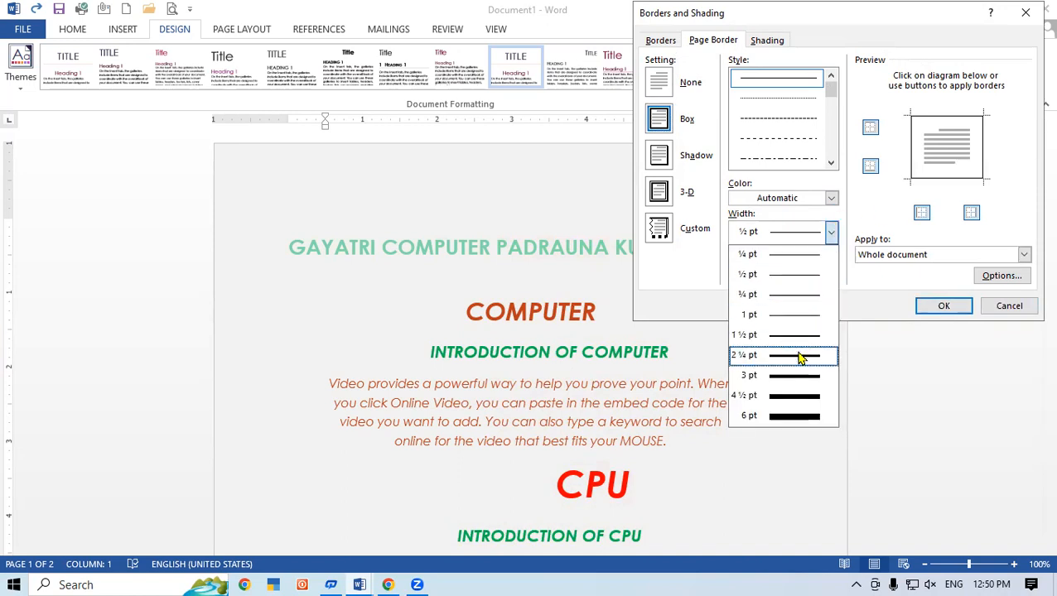
click(799, 381)
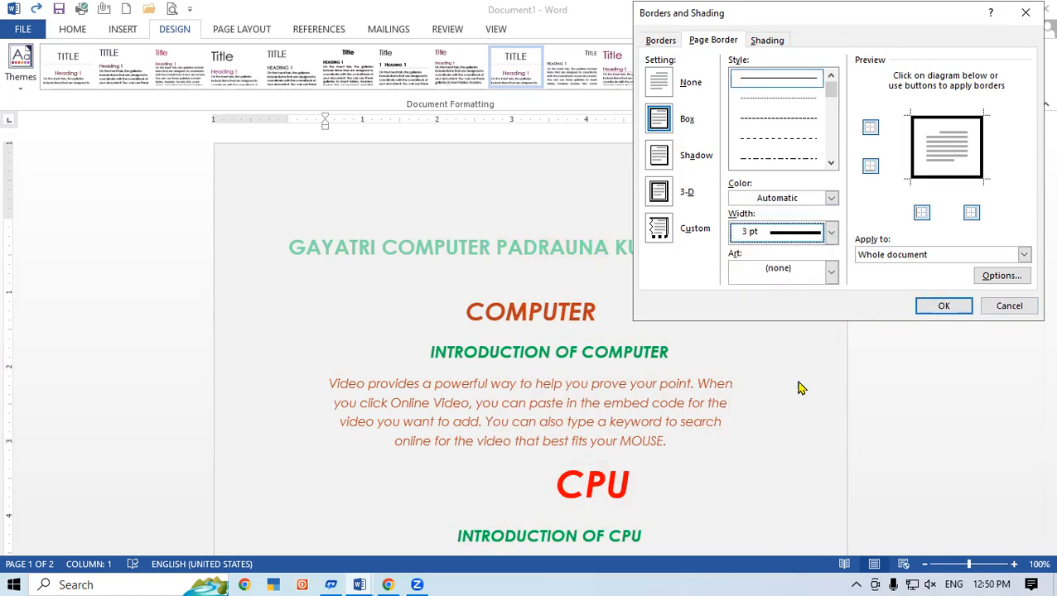
click(944, 307)
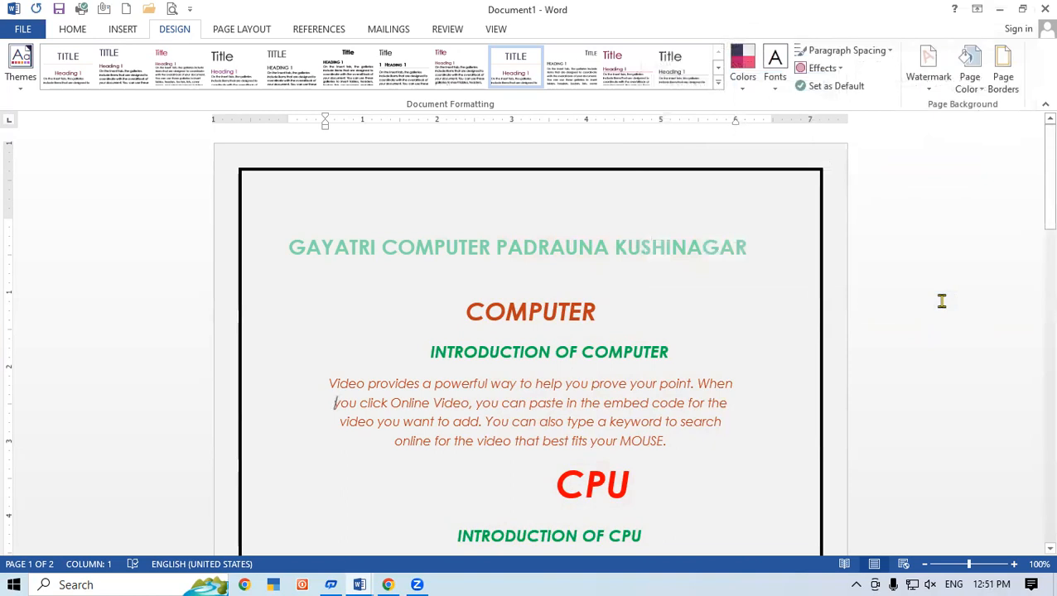
Change the page border's line style to a double line with a thick outer and thin inner line
click(1003, 81)
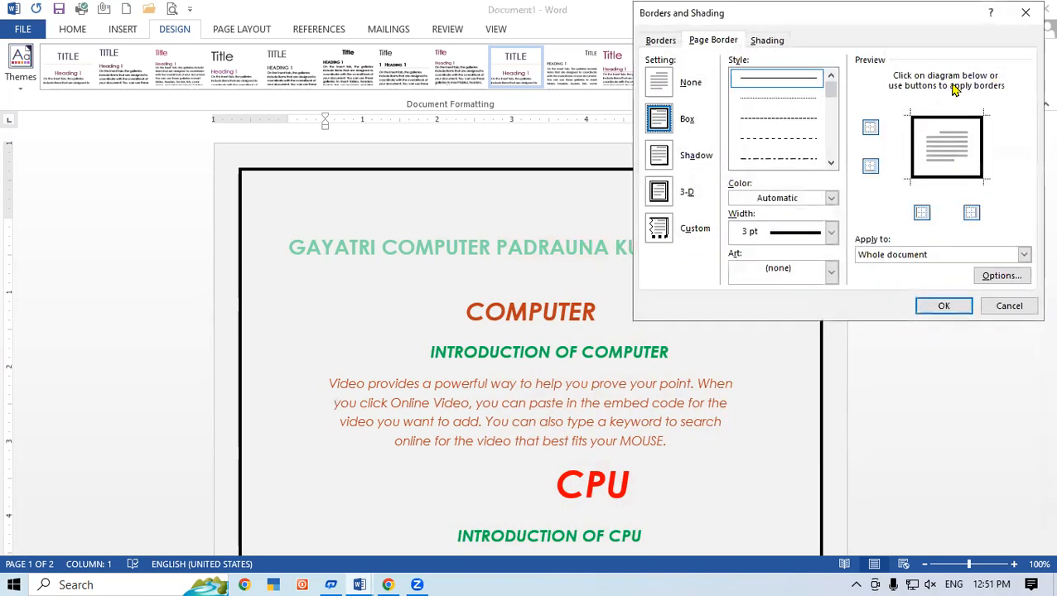
click(832, 163)
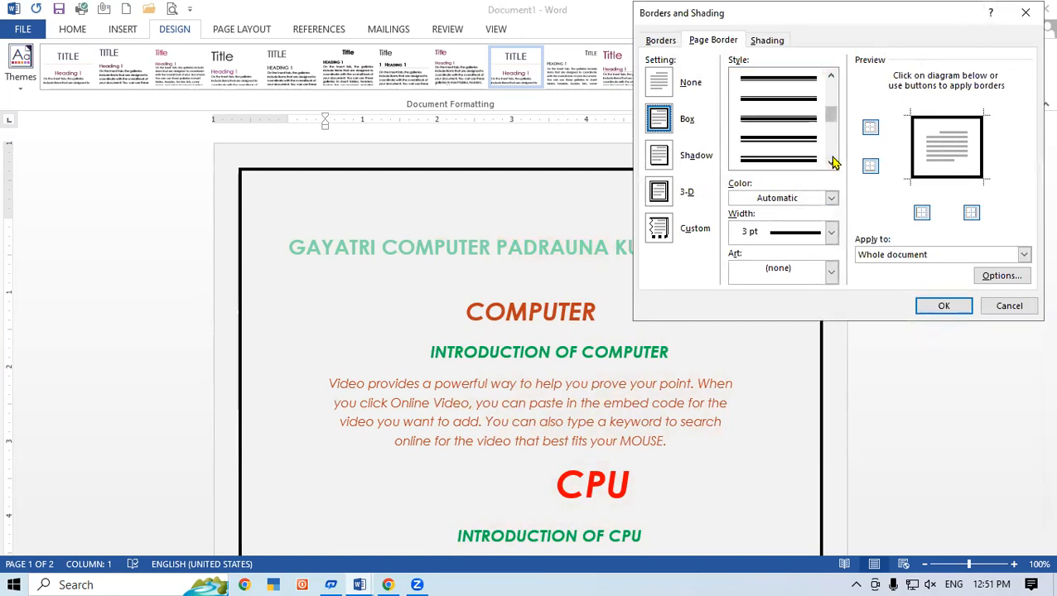
click(798, 157)
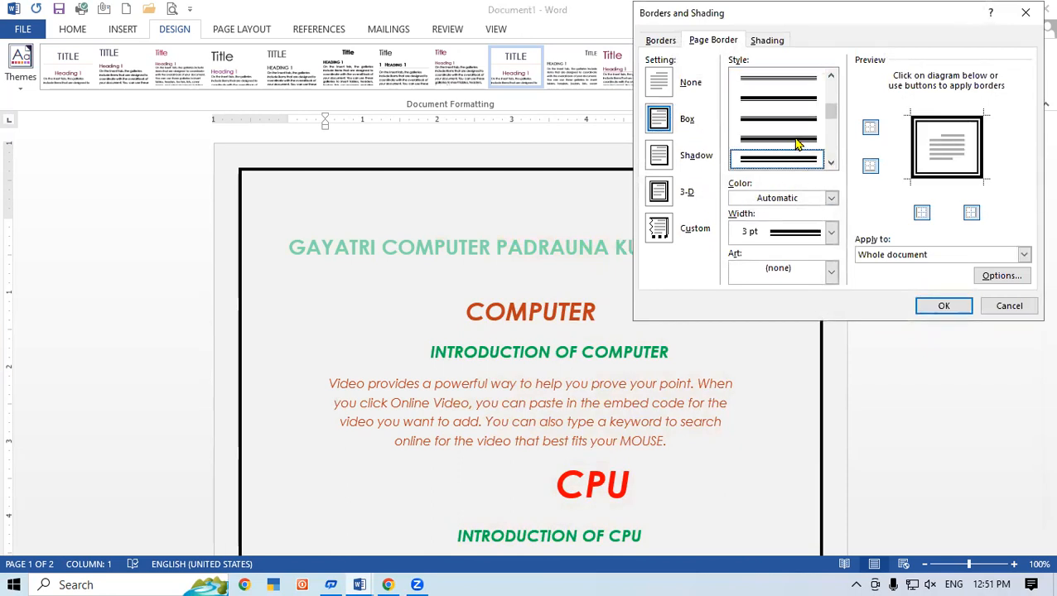
click(940, 305)
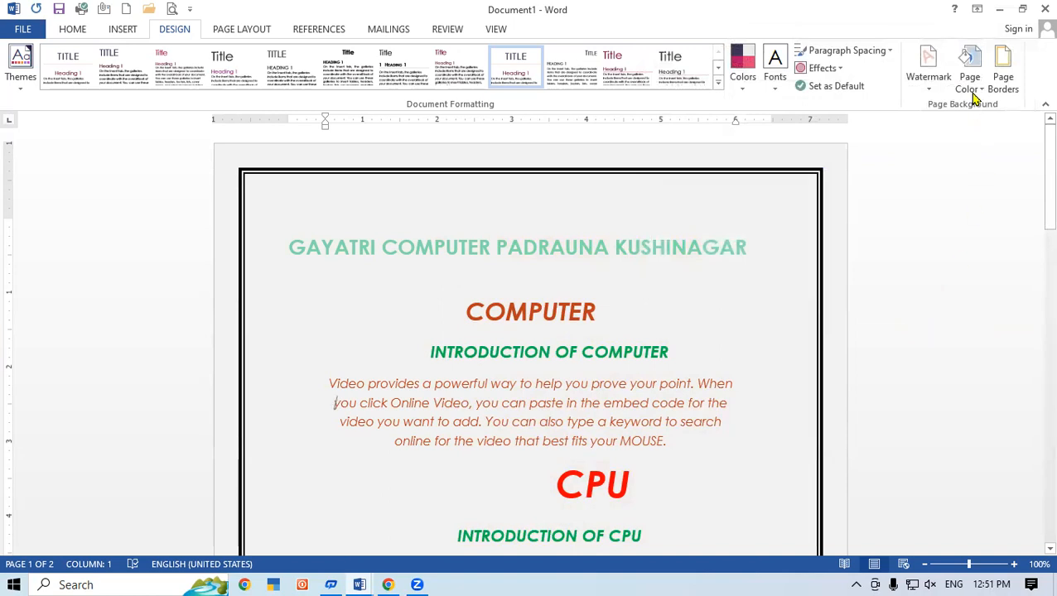
Replace the line page border with the red apples art border
click(1003, 81)
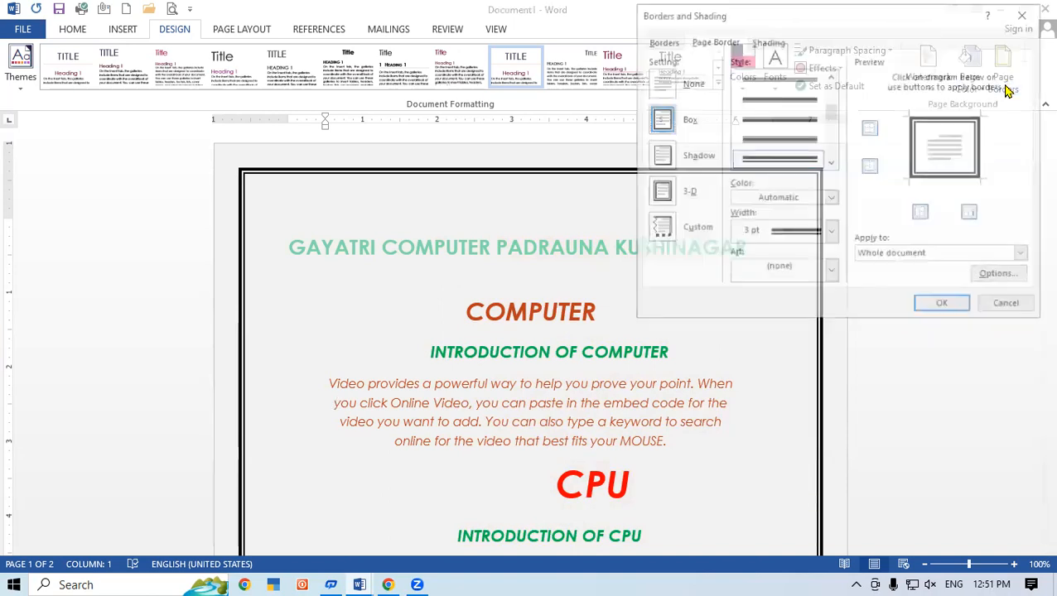
click(832, 273)
mouse_move(833, 309)
mouse_down()
mouse_move(831, 337)
mouse_move(830, 300)
mouse_up()
click(798, 313)
click(944, 306)
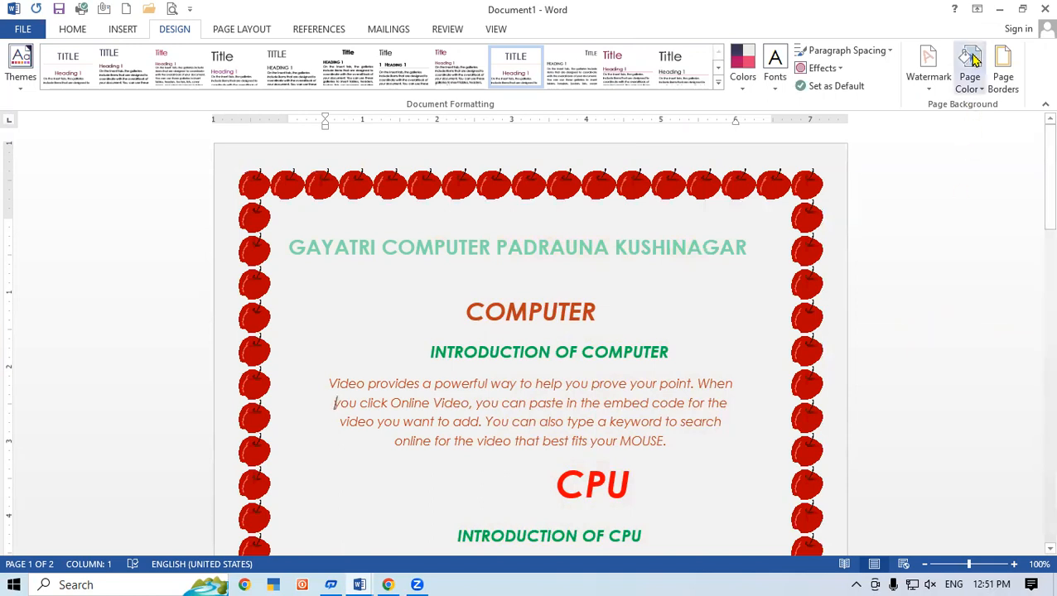
Change the page border art from apples to the red flowers with green leaves
click(1003, 68)
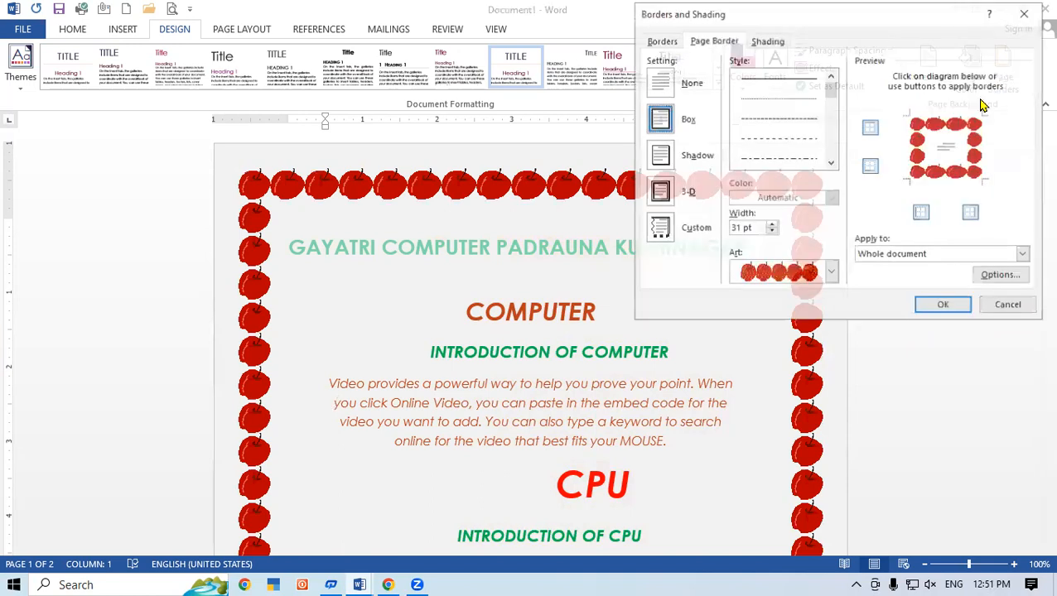
click(831, 273)
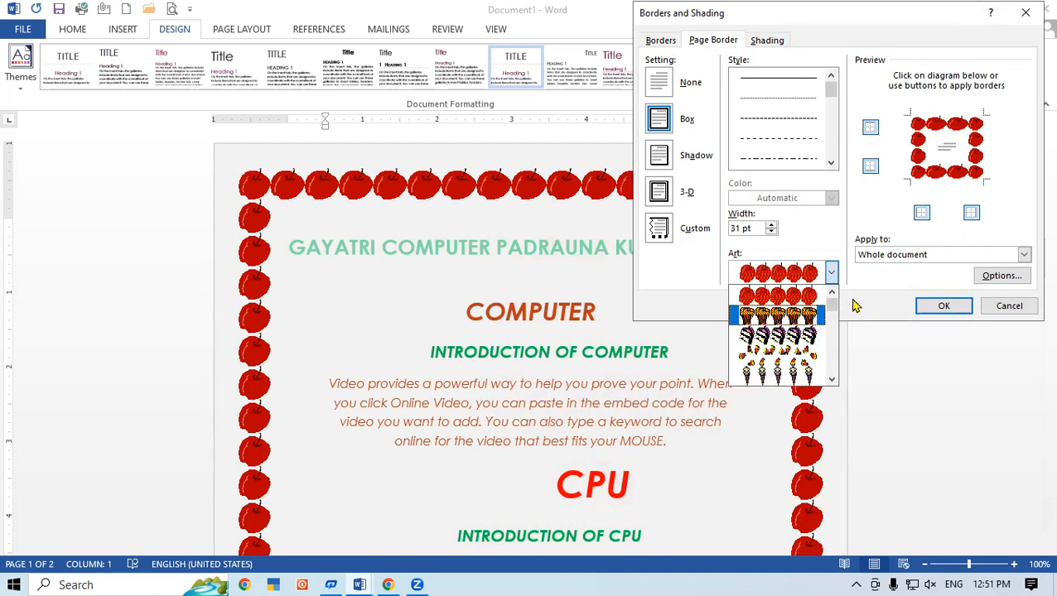
drag(838, 309, 832, 319)
click(797, 323)
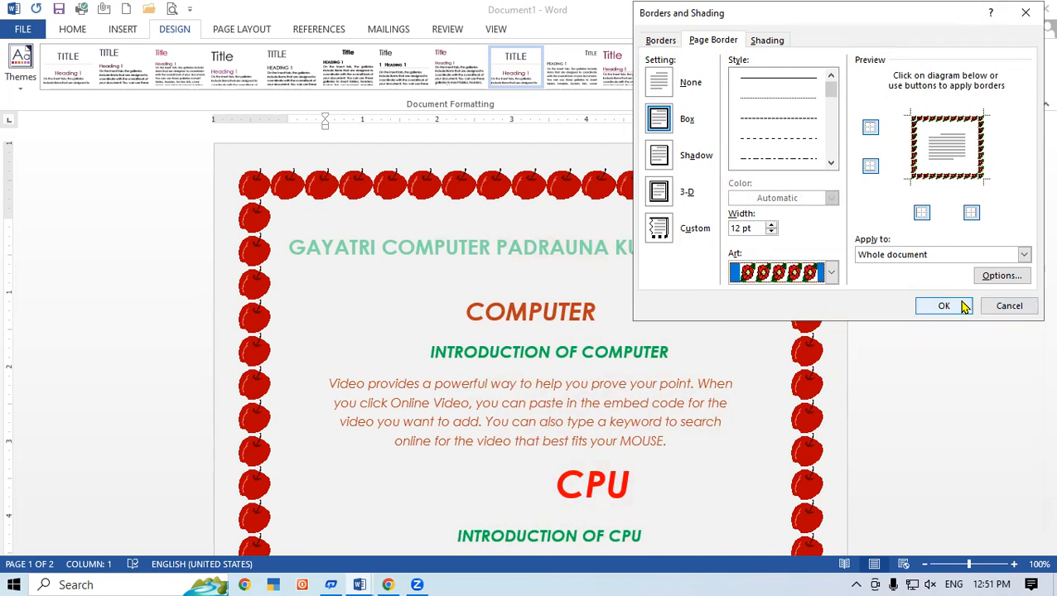
click(961, 304)
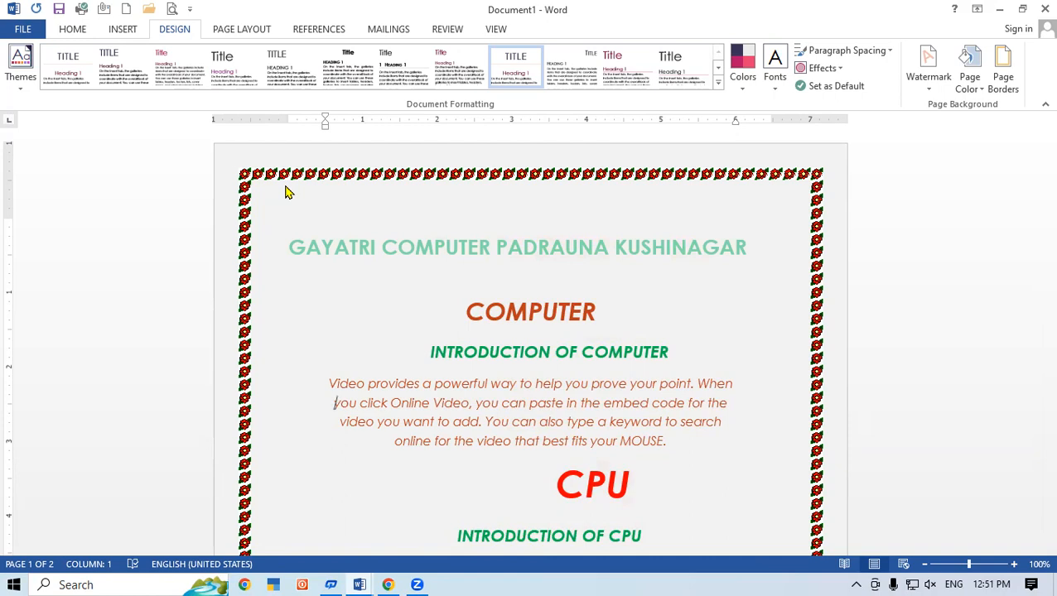
Set the page border's top, bottom, left and right margins to 0, measured from the edge of the page
click(999, 77)
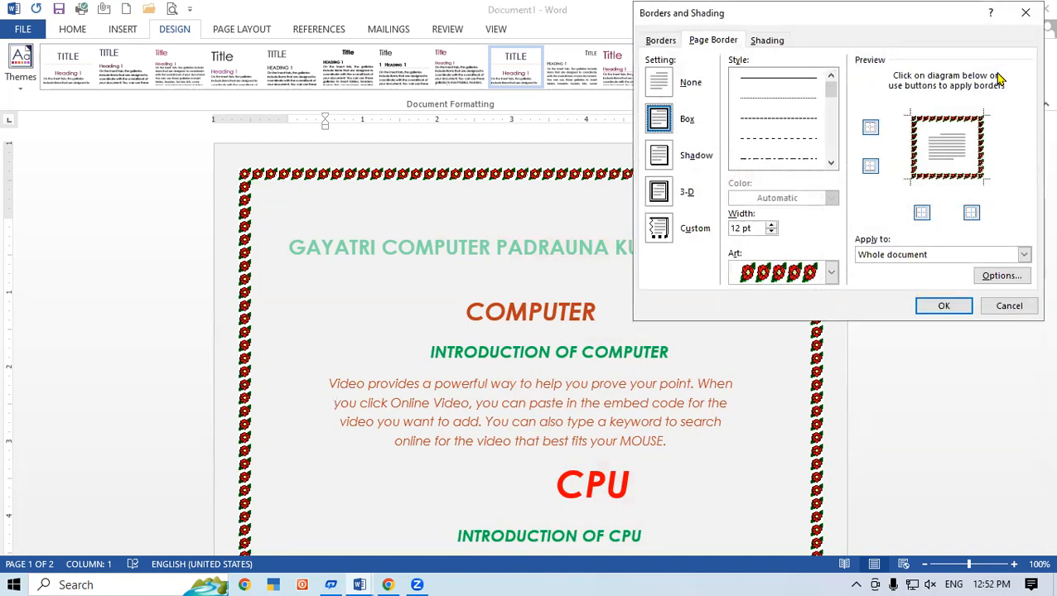
click(1002, 276)
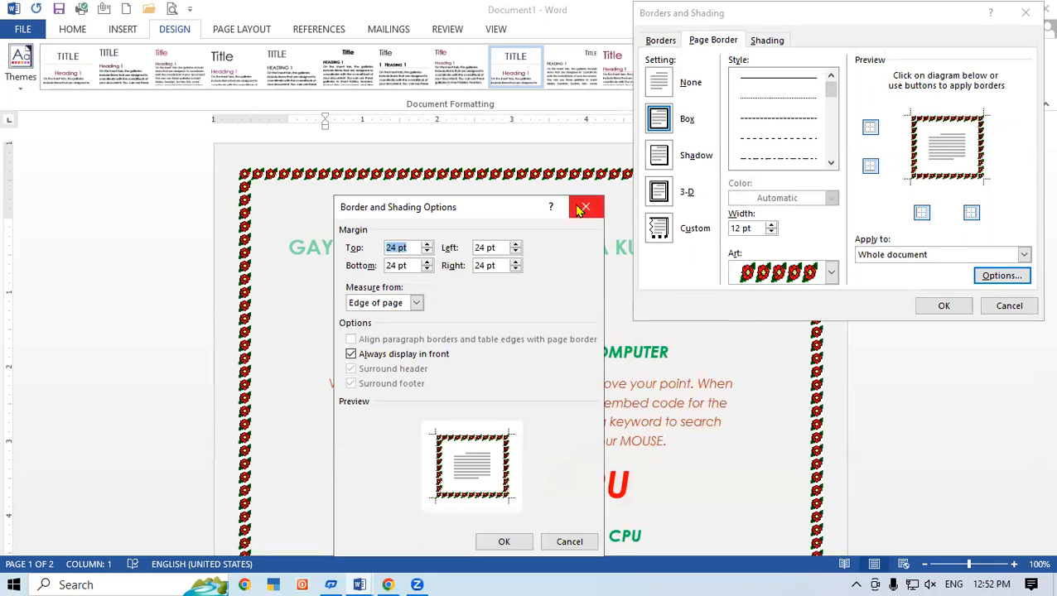
text(0)
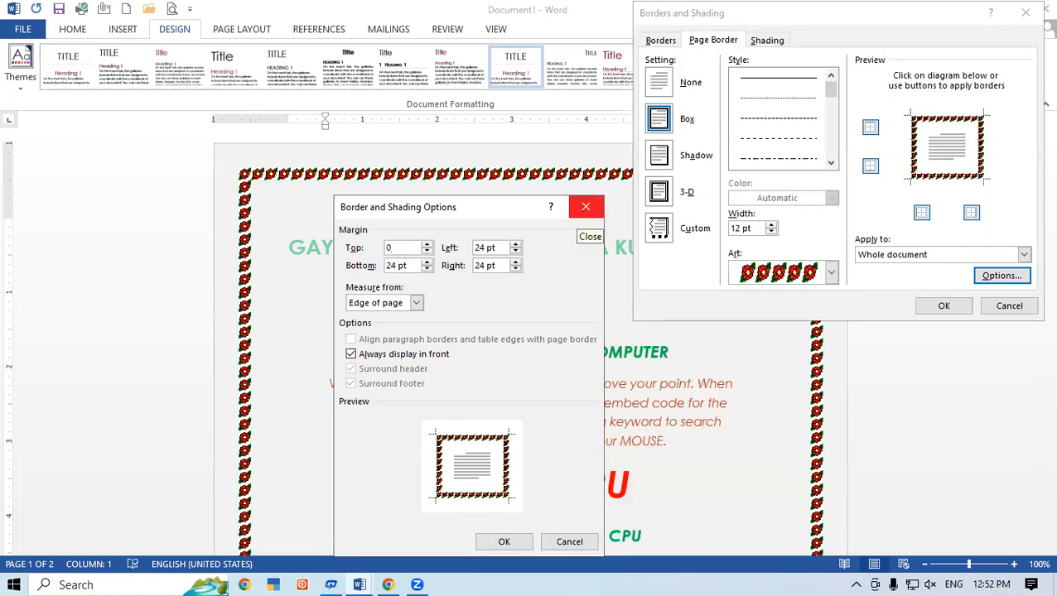
key(Tab)
text(0)
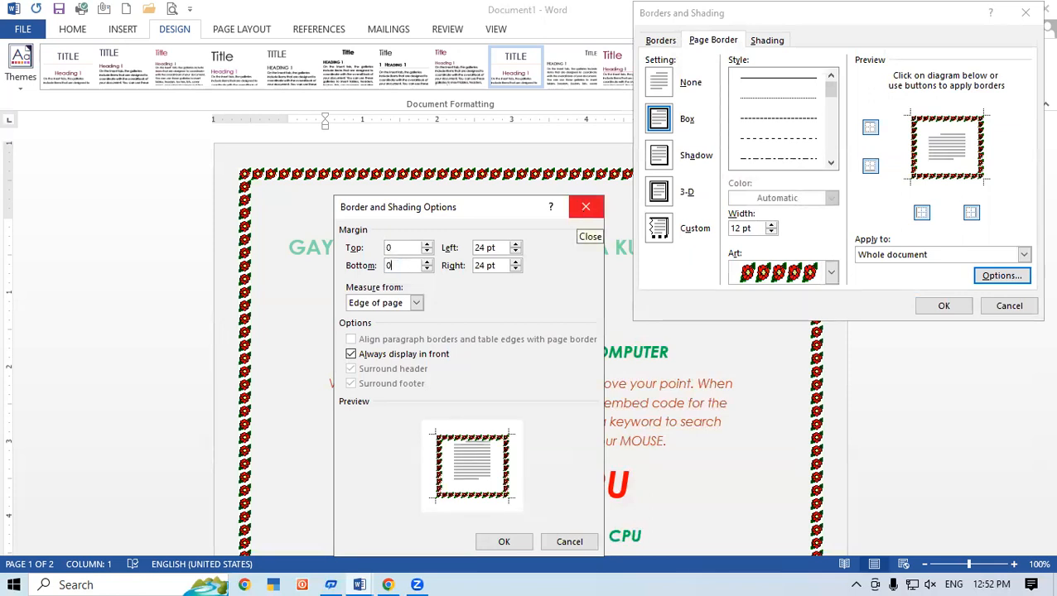
key(Tab)
text(0)
key(Tab)
text(0)
key(Tab)
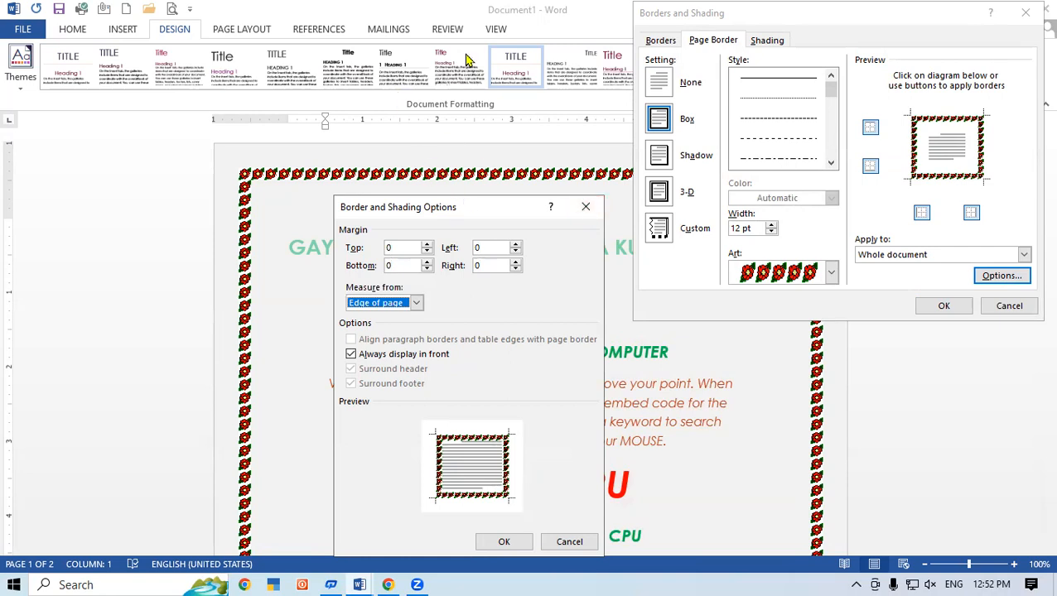
drag(465, 58, 467, 61)
click(511, 394)
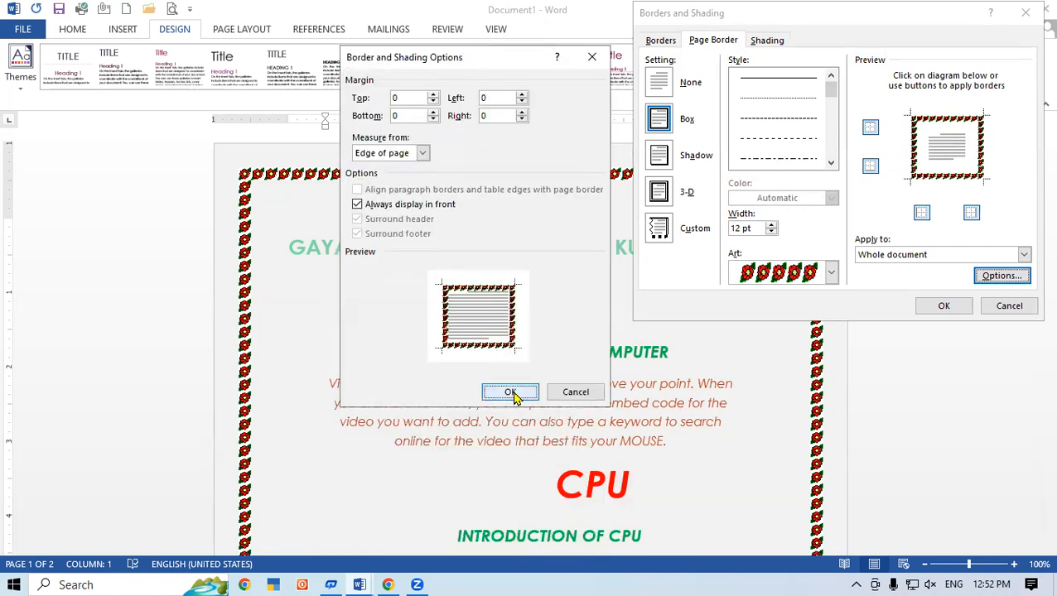
click(943, 307)
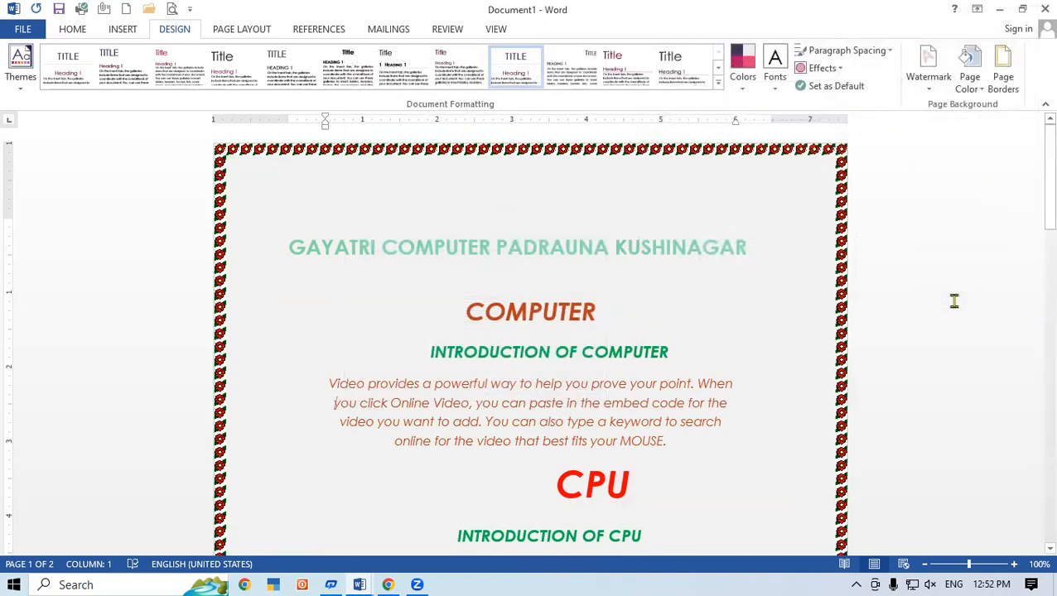